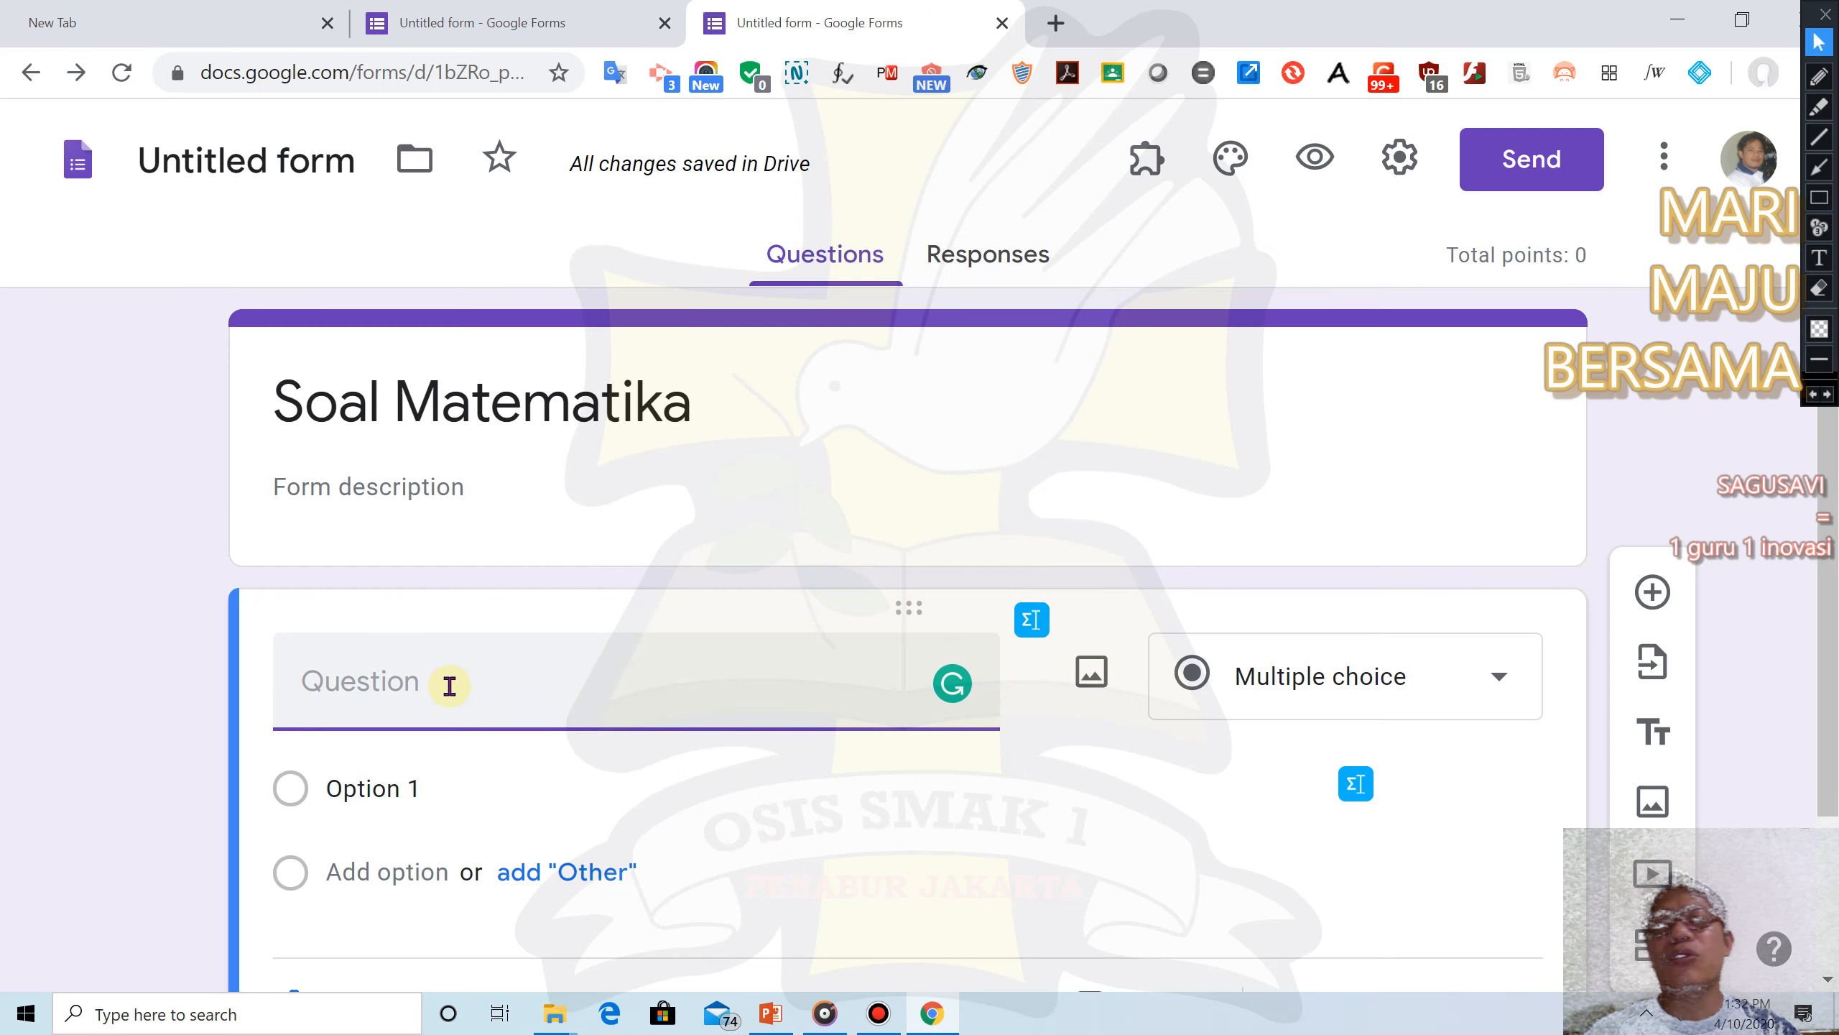
Name the form file "Soal Matematika" and open the EquatIO graph editor for the first question
{"action": "left_click", "coordinate": [250, 161]}
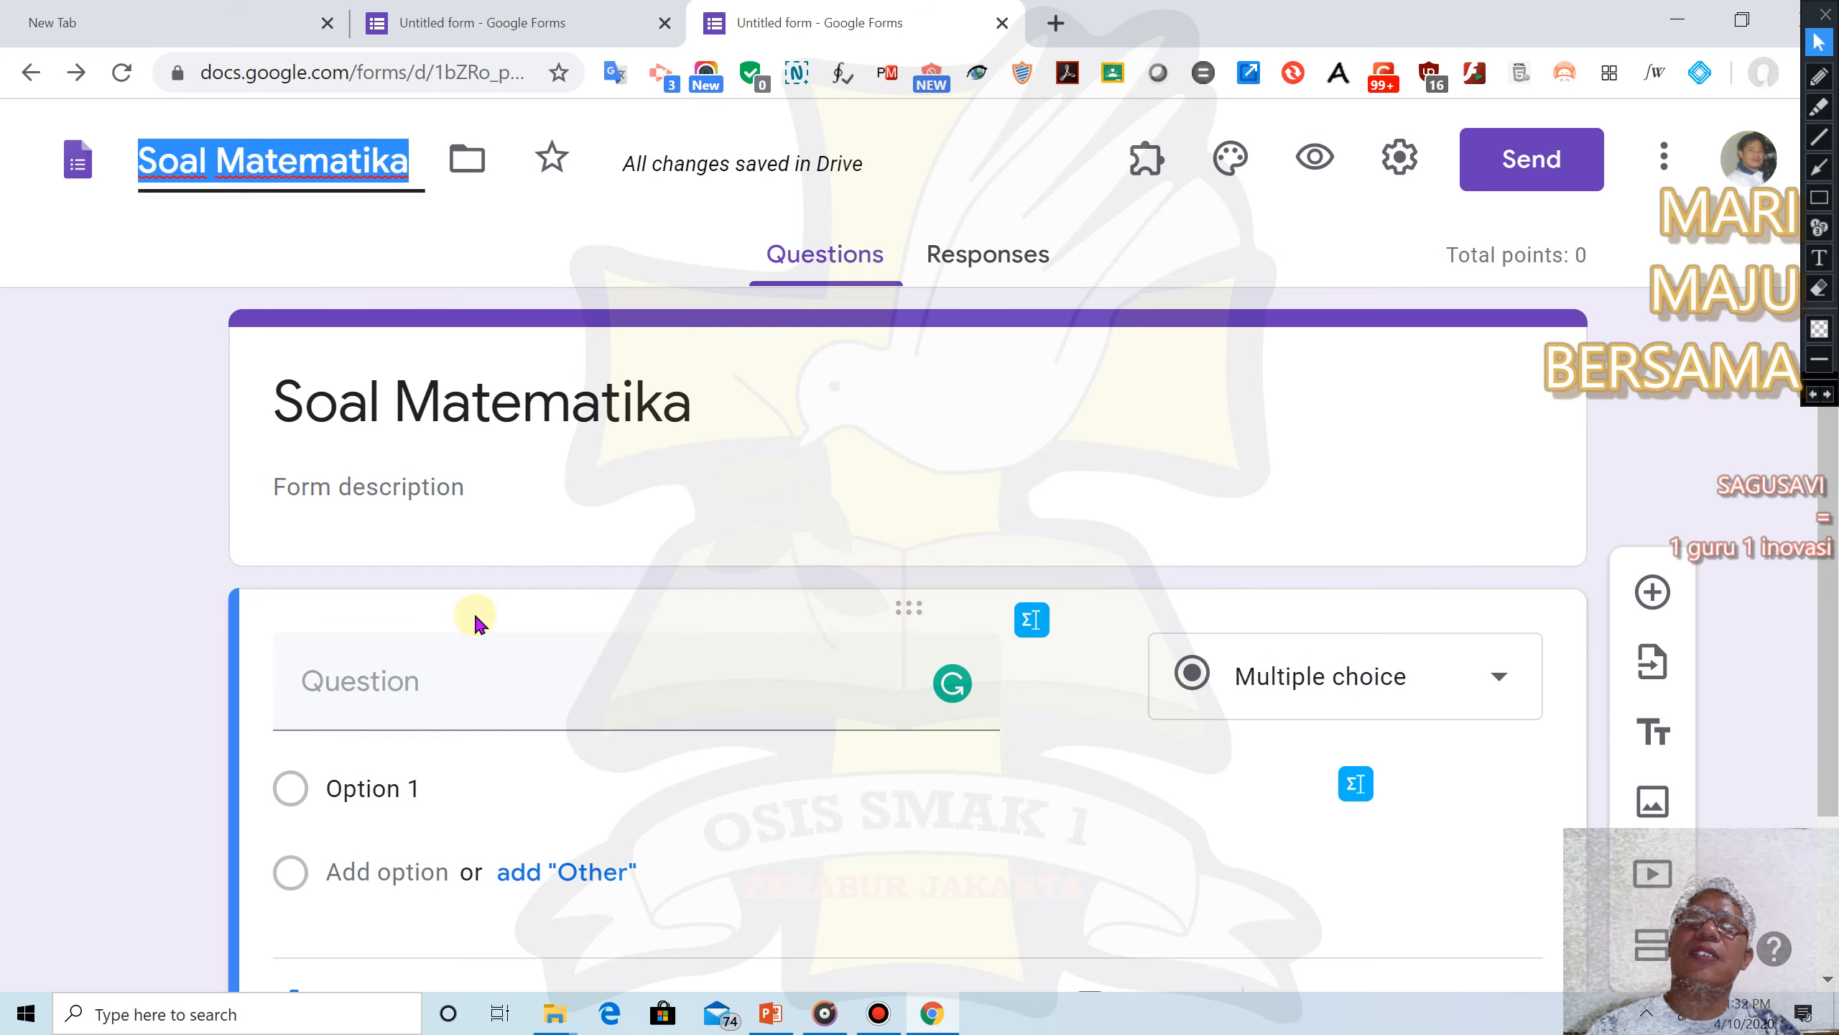
{"action": "left_click", "coordinate": [1033, 629]}
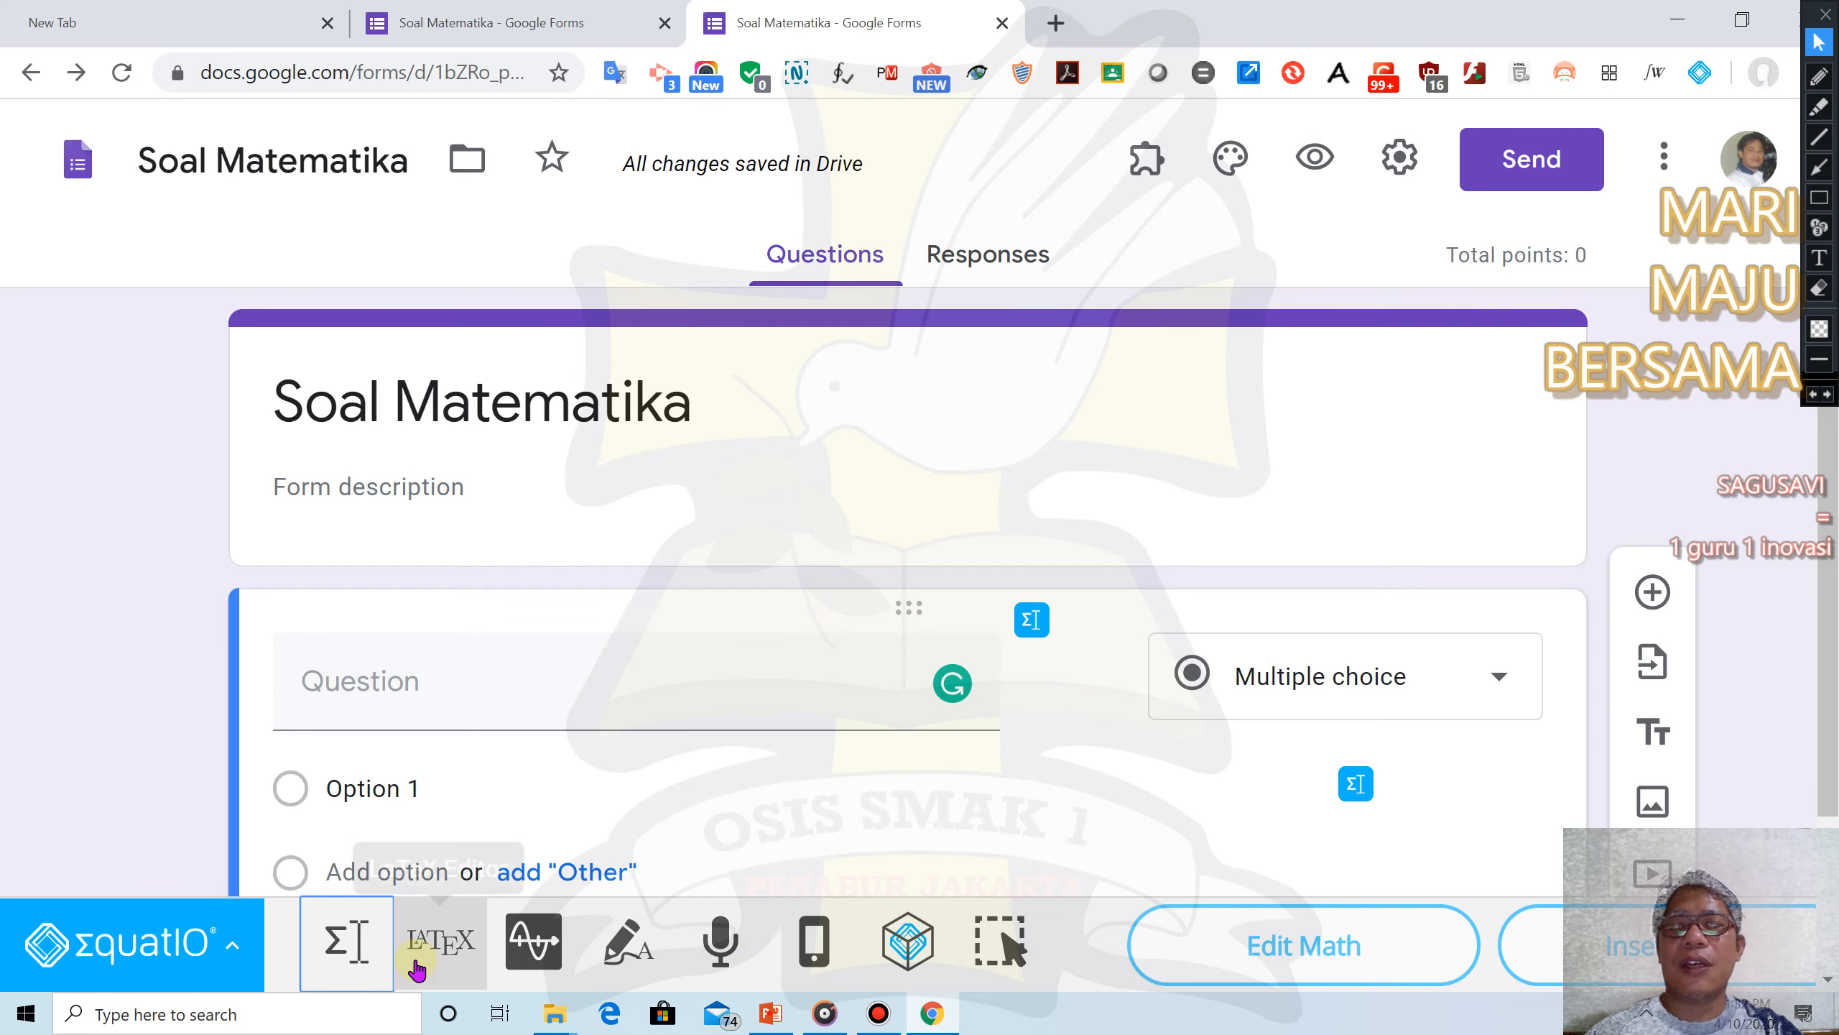
{"action": "left_click", "coordinate": [536, 952]}
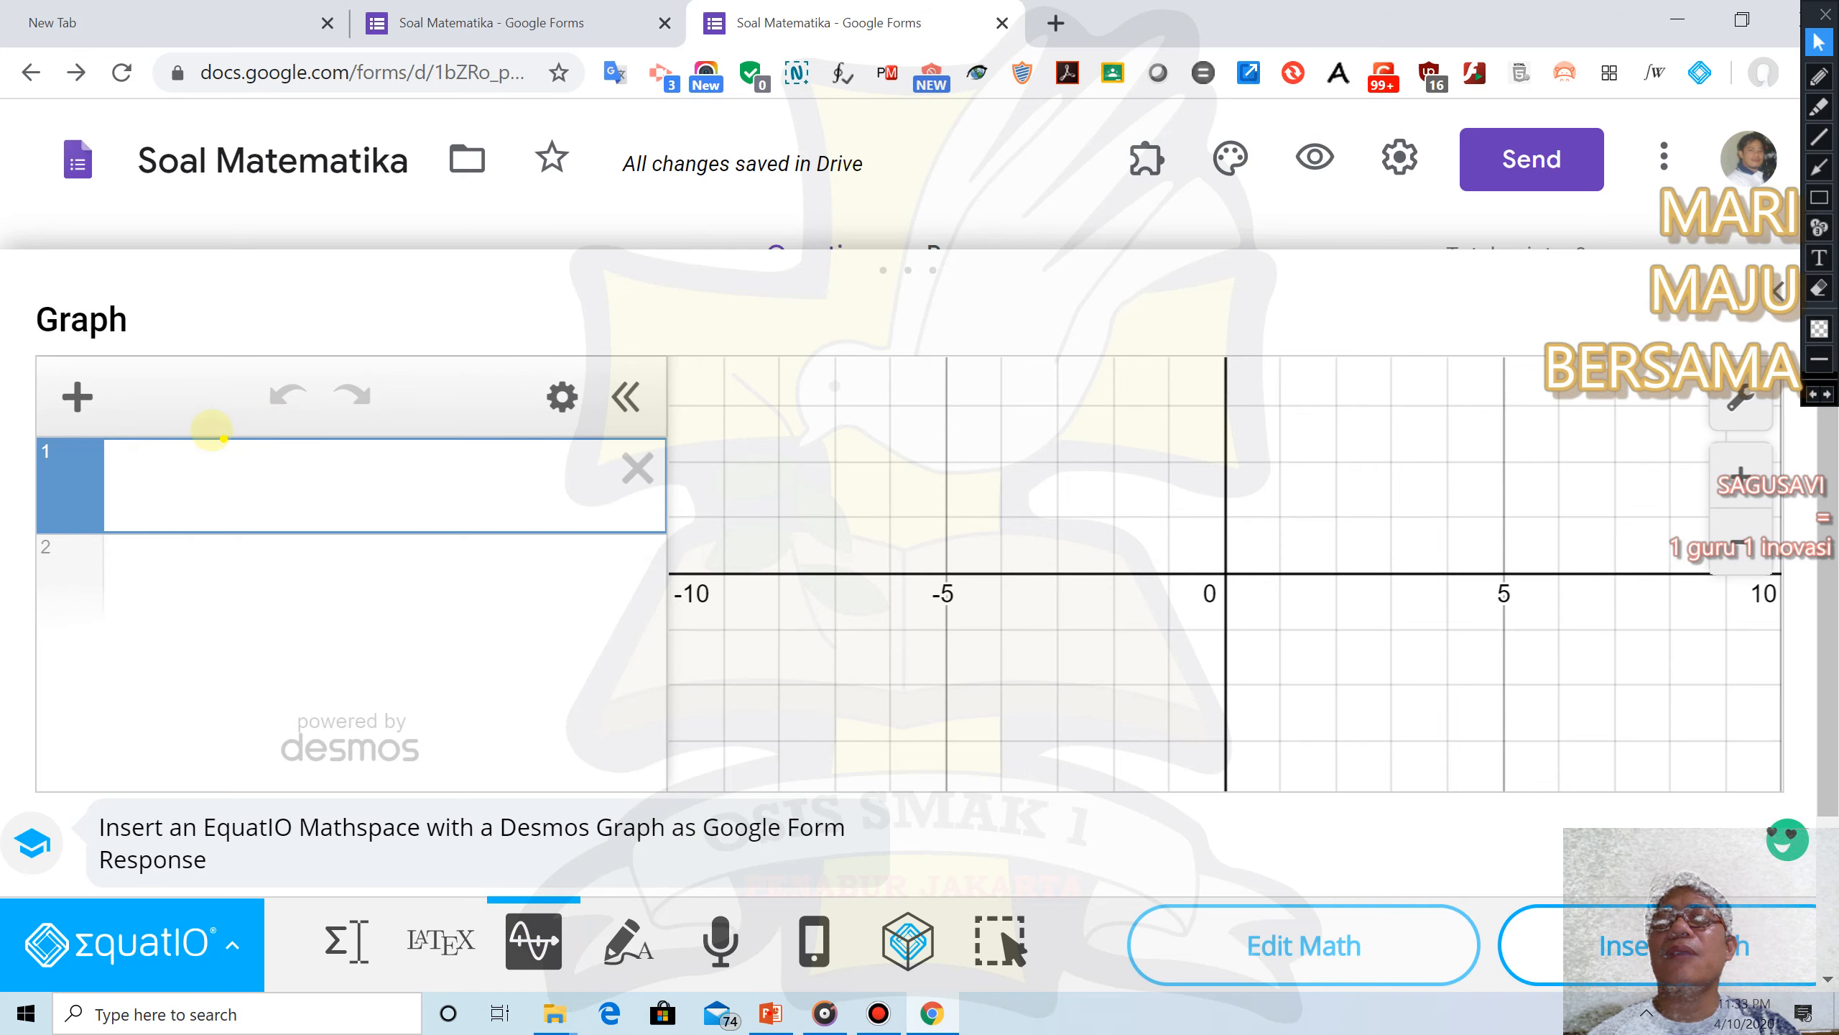
{"action": "mouse_move", "coordinate": [171, 402]}
{"action": "left_mouse_down"}
{"action": "mouse_move", "coordinate": [92, 514]}
{"action": "mouse_move", "coordinate": [632, 463]}
{"action": "mouse_move", "coordinate": [203, 392]}
{"action": "left_mouse_up"}
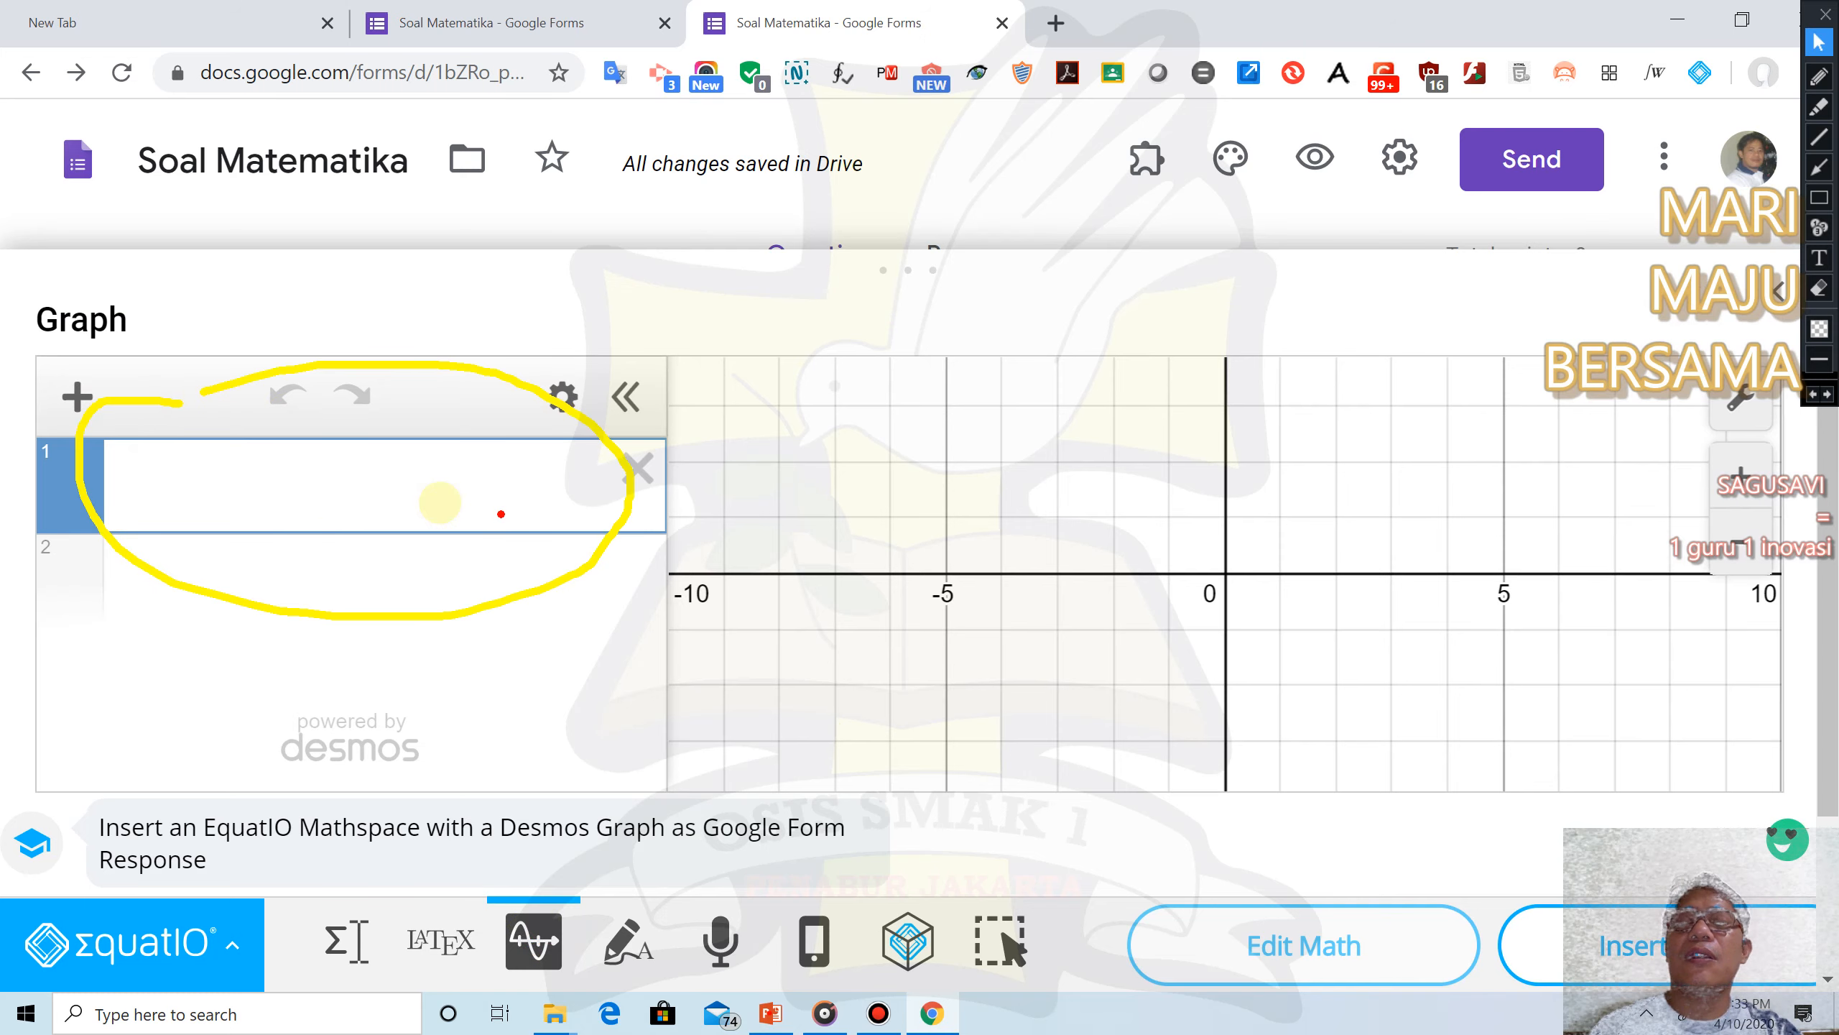
{"action": "mouse_move", "coordinate": [1336, 434]}
{"action": "left_mouse_down"}
{"action": "mouse_move", "coordinate": [976, 552]}
{"action": "mouse_move", "coordinate": [1379, 452]}
{"action": "mouse_move", "coordinate": [1170, 438]}
{"action": "left_mouse_up"}
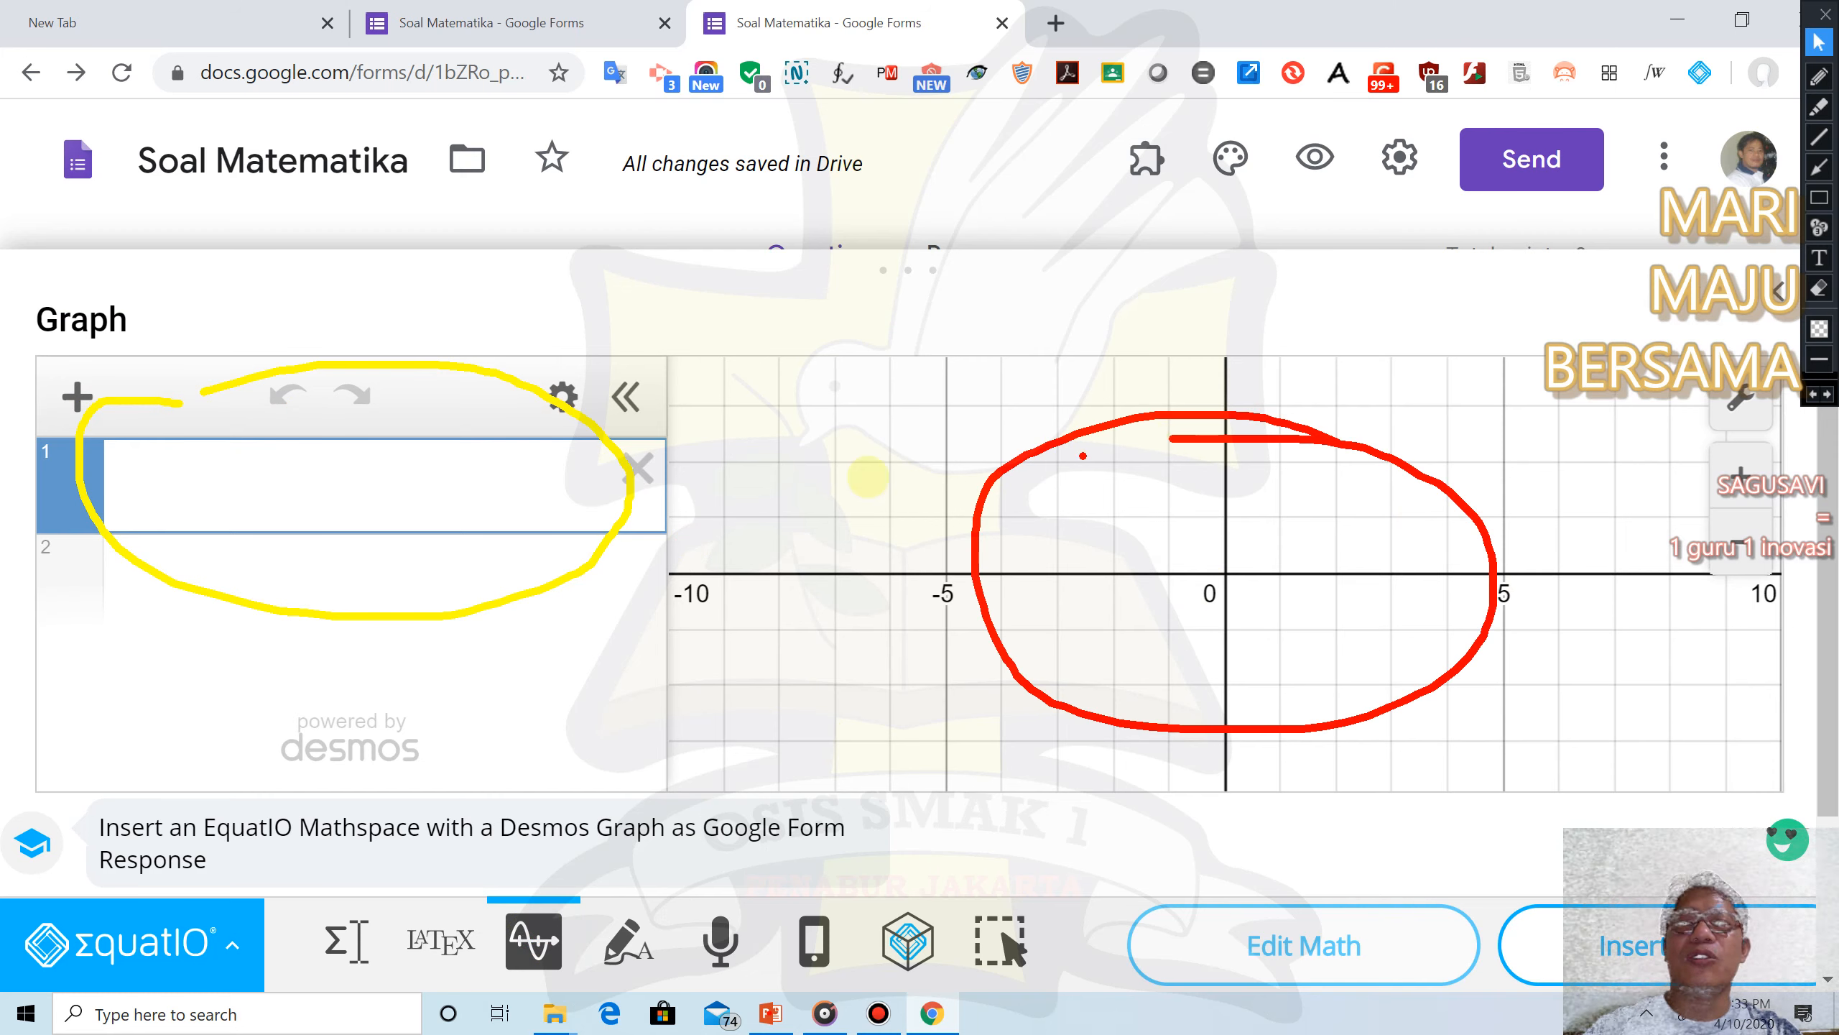
{"action": "left_click", "coordinate": [601, 479]}
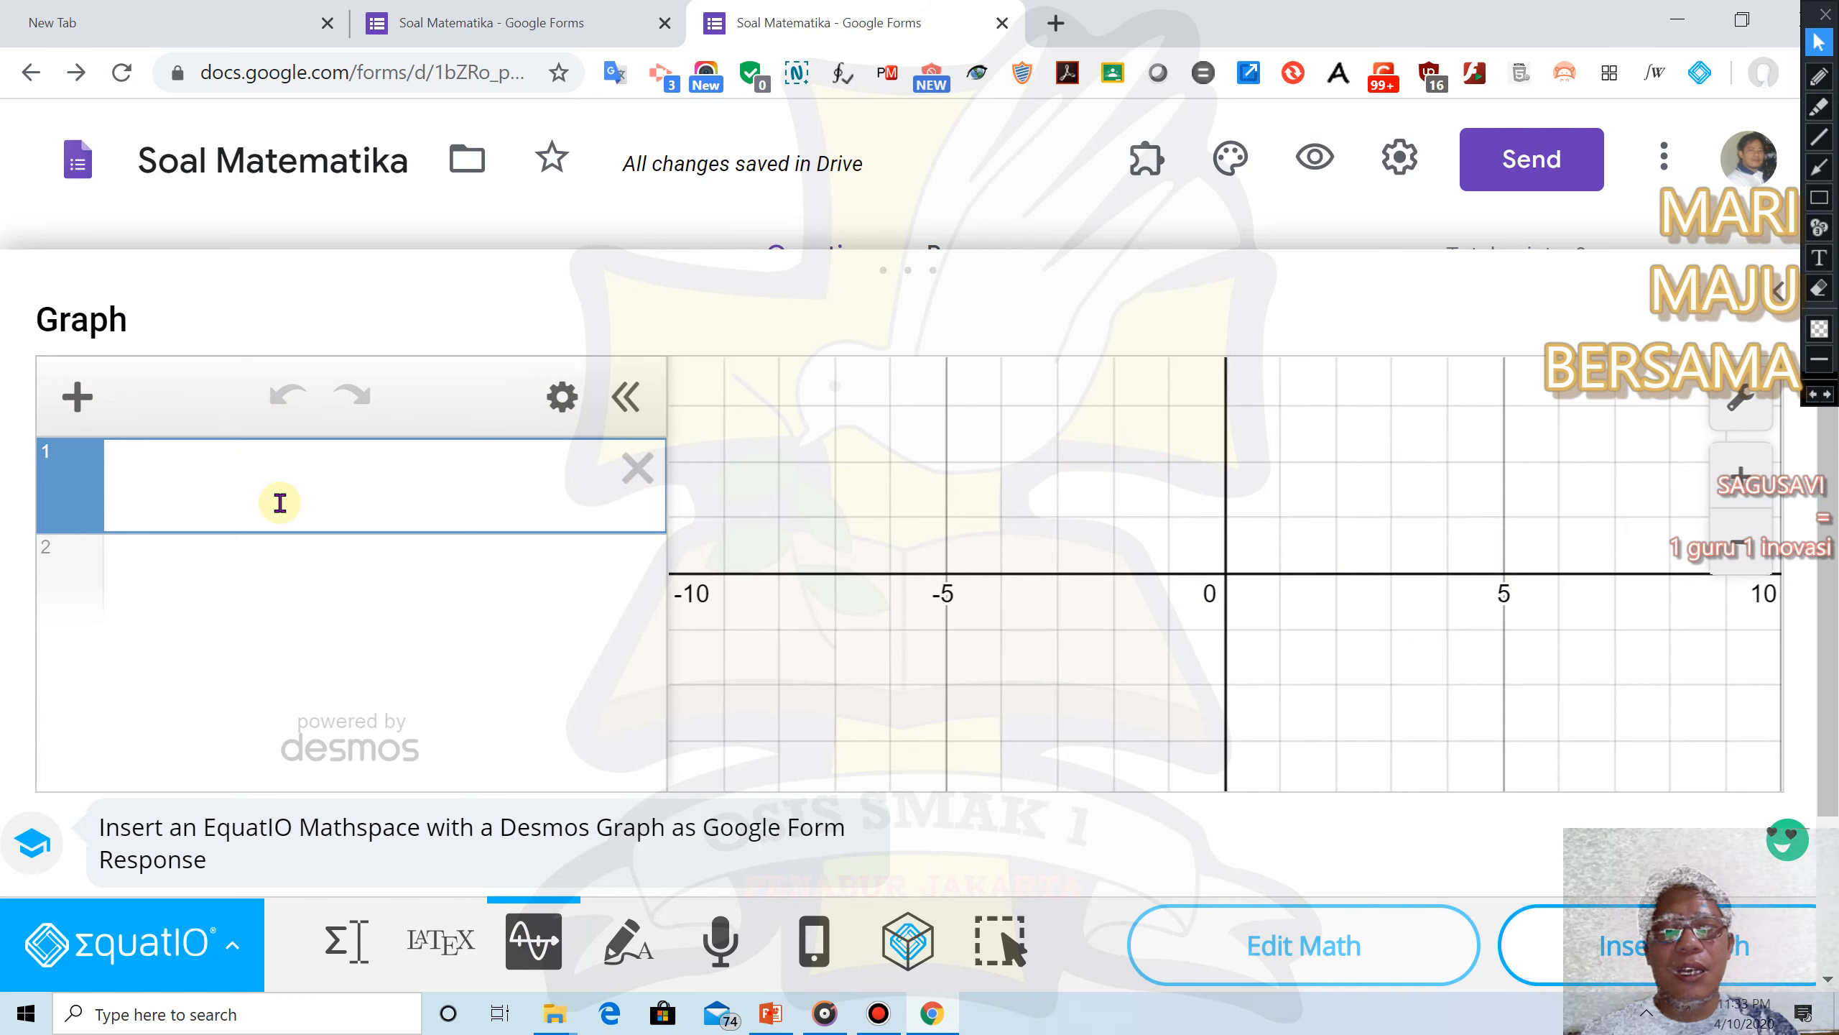
{"action": "type", "text": "Y="}
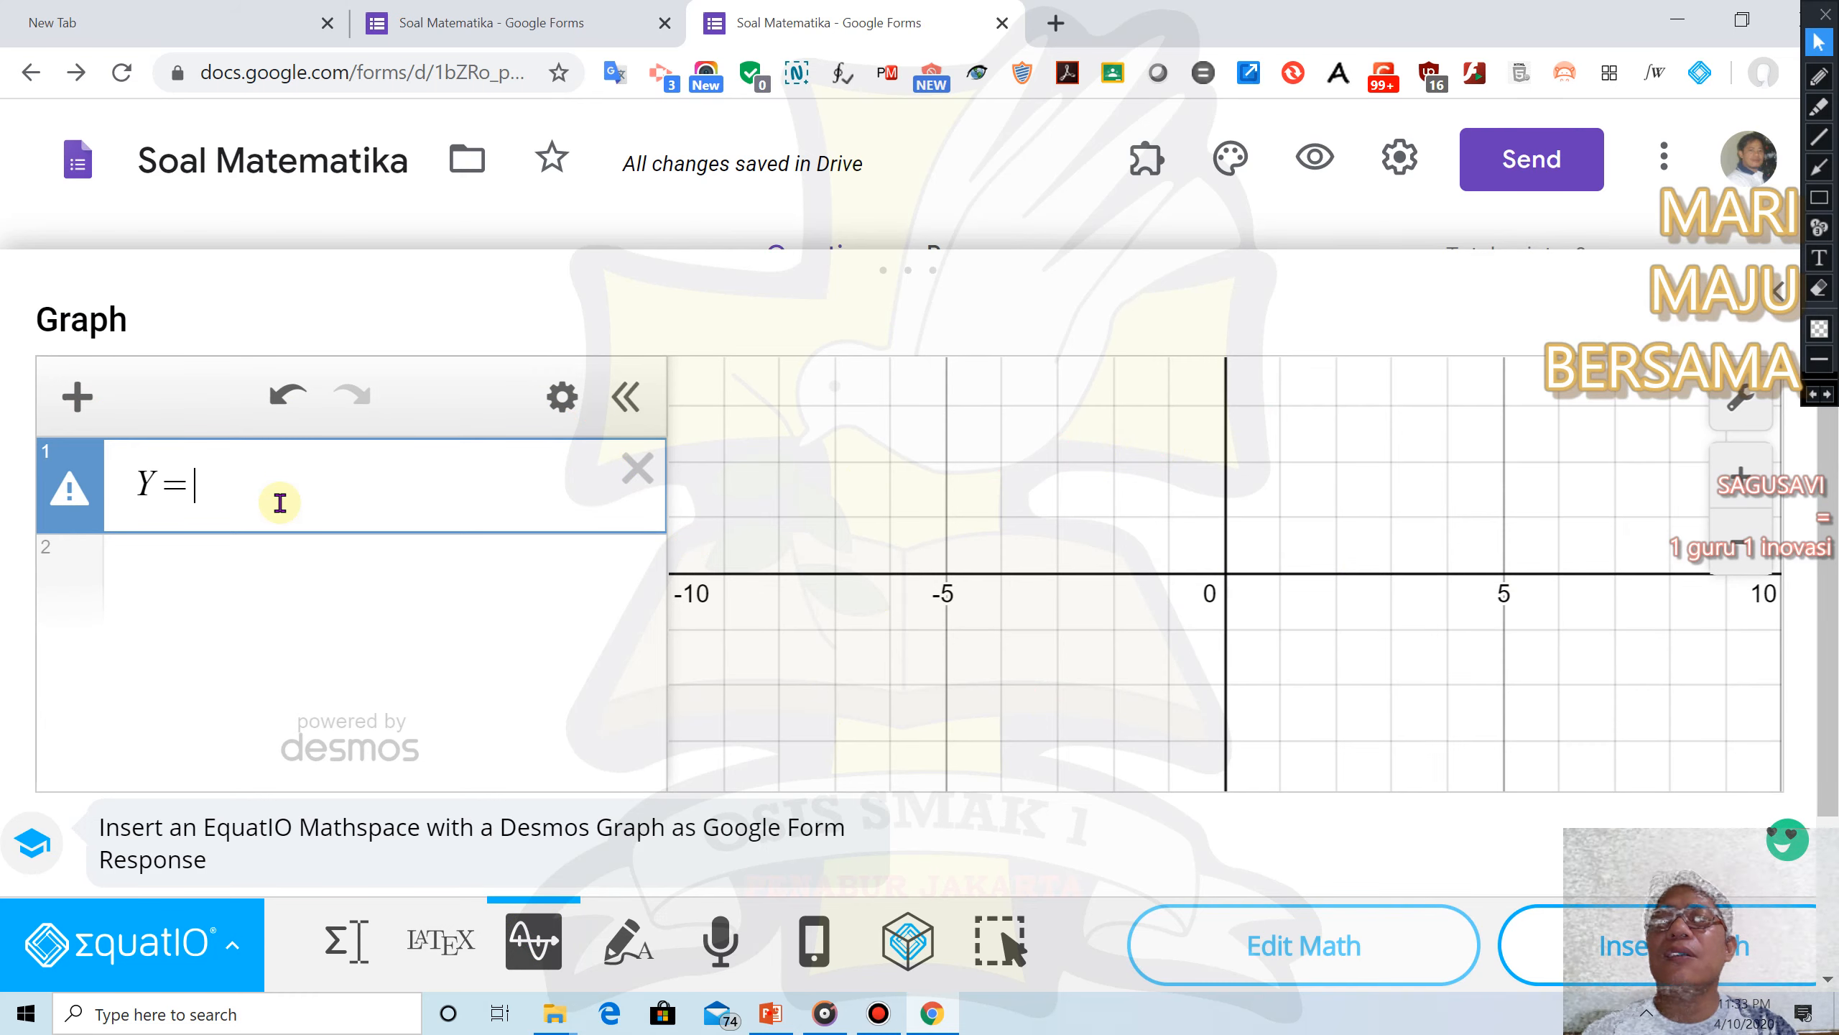
{"action": "key", "text": "BackSpace"}
{"action": "key", "text": "BackSpace"}
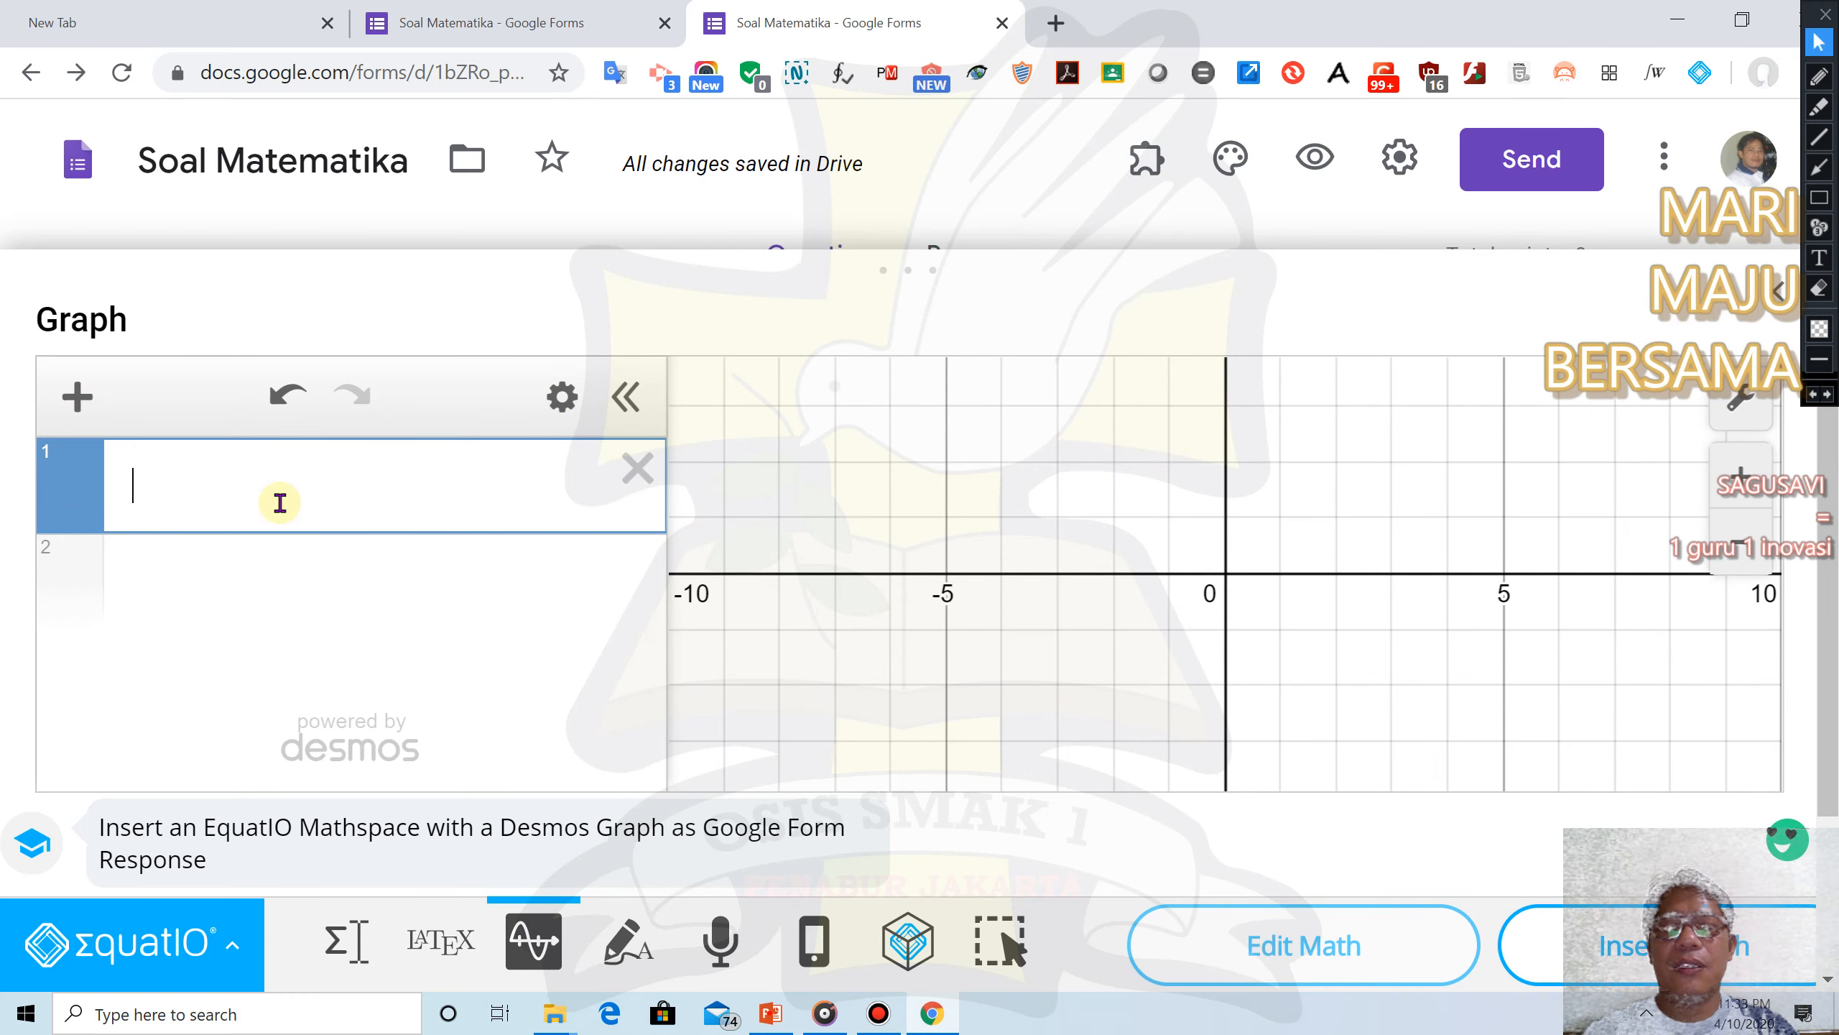
{"action": "type", "text": "Y"}
{"action": "key", "text": "BackSpace"}
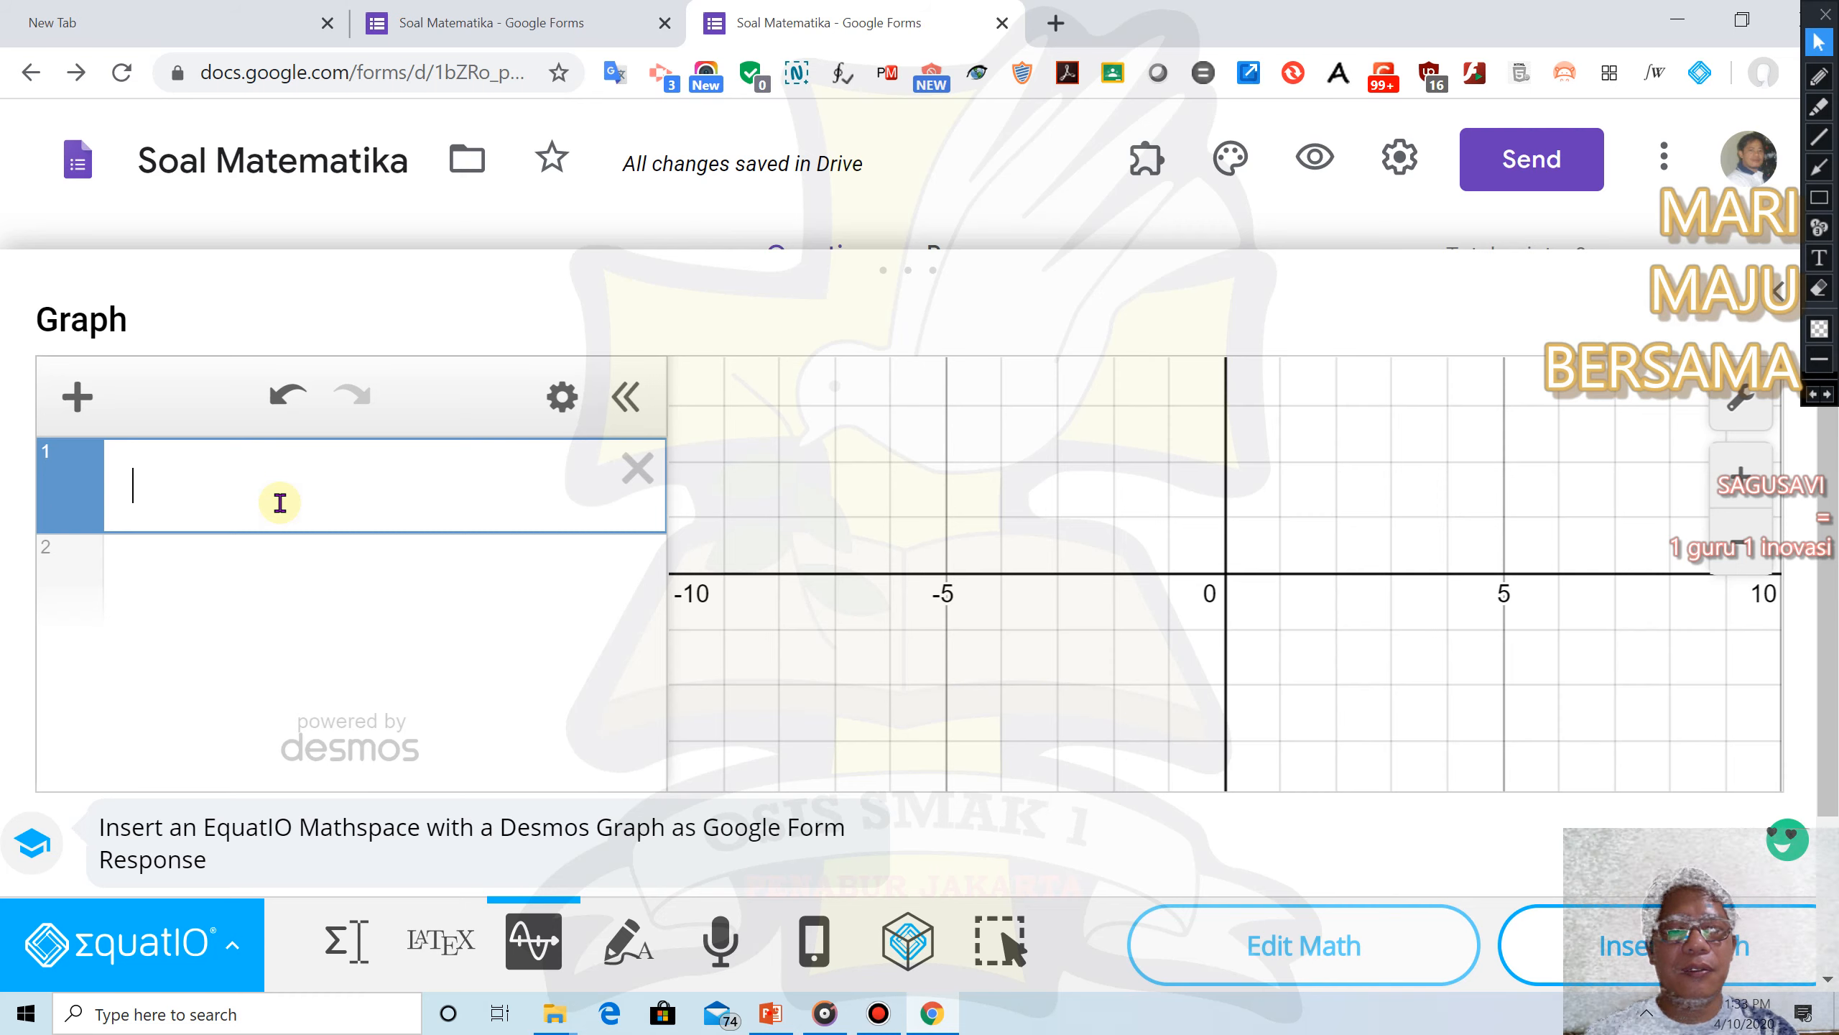
Plot the line y = x - 3 in the graph editor and insert the graph into the question
{"action": "type", "text": "y="}
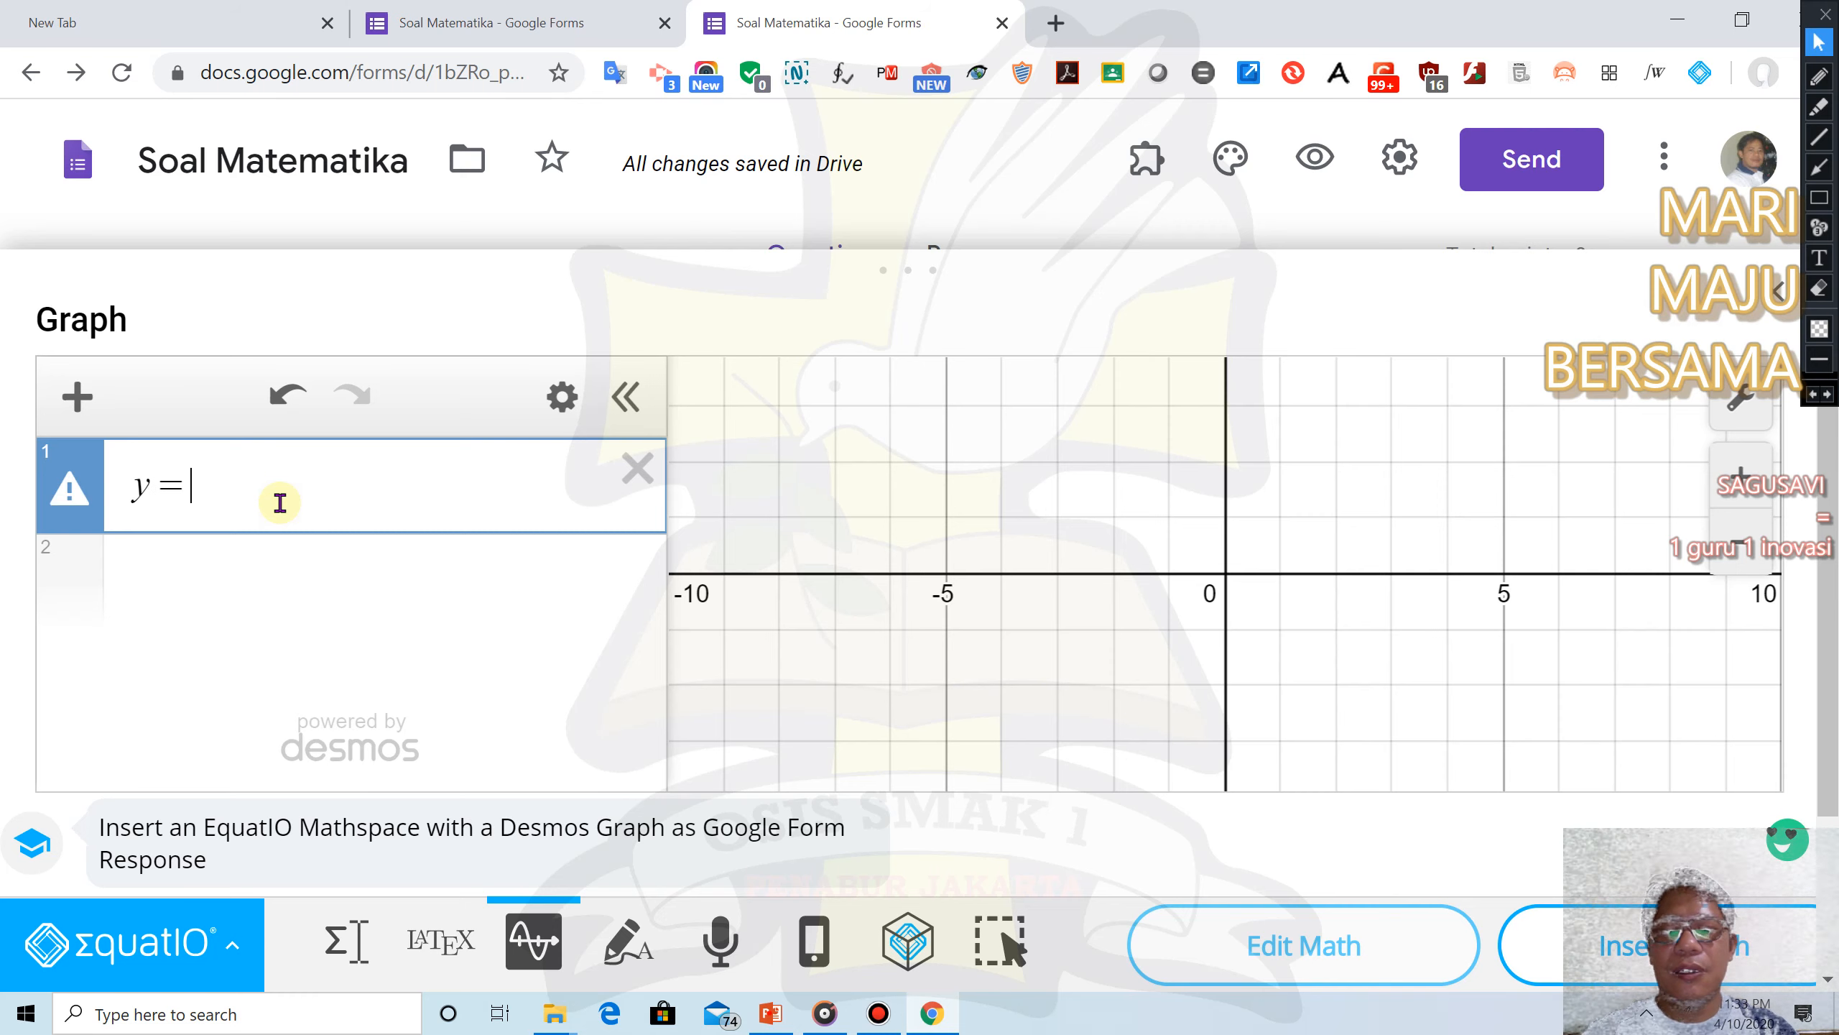
{"action": "type", "text": "x"}
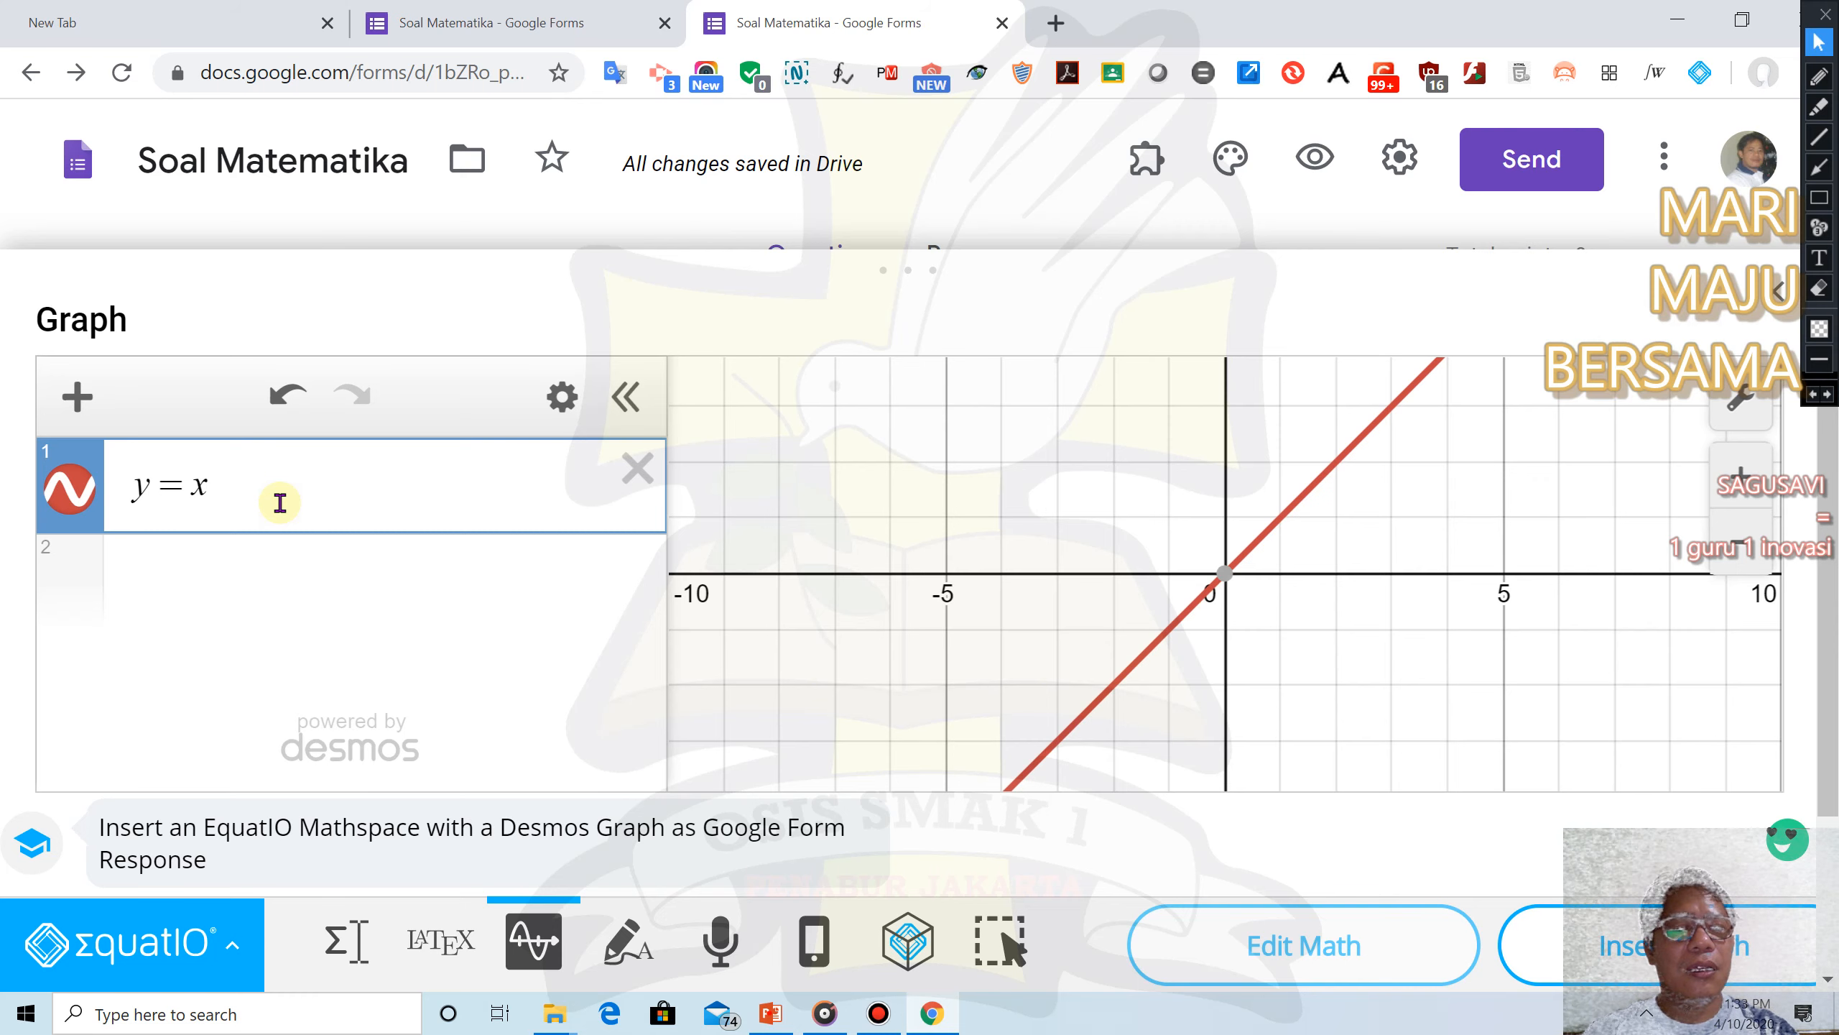
{"action": "type", "text": "-"}
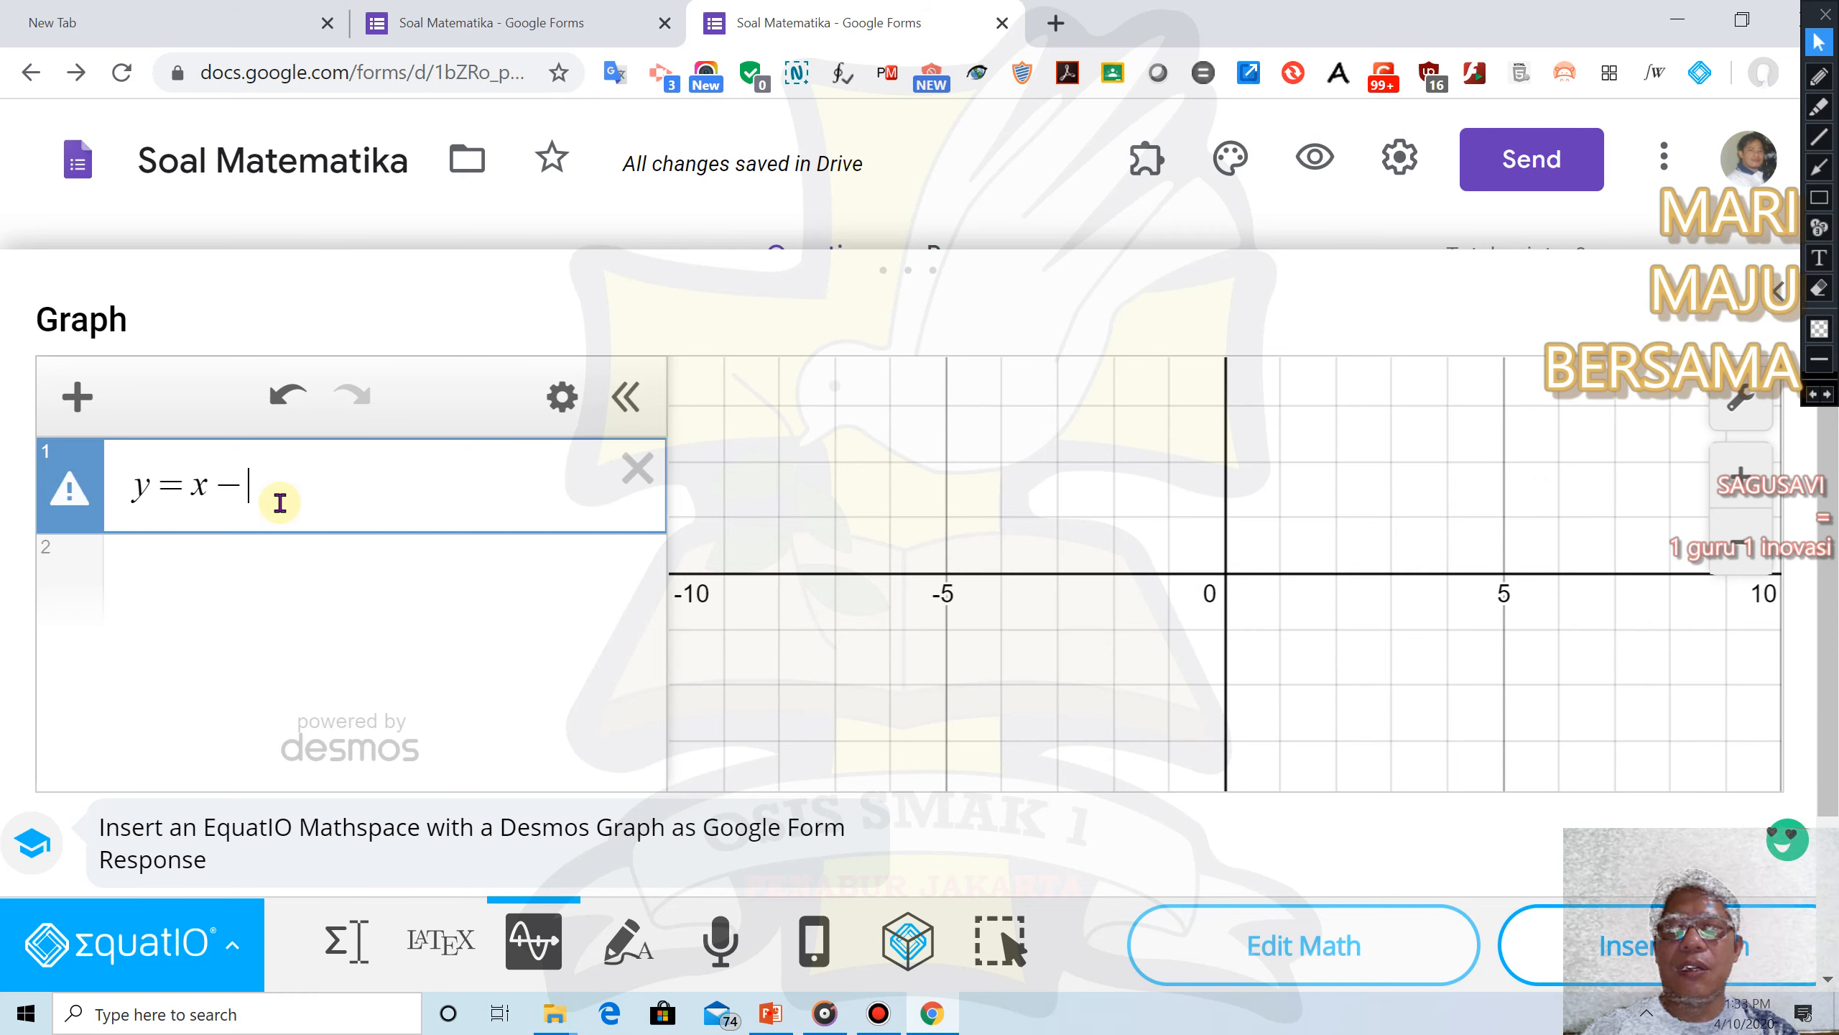
{"action": "type", "text": "3"}
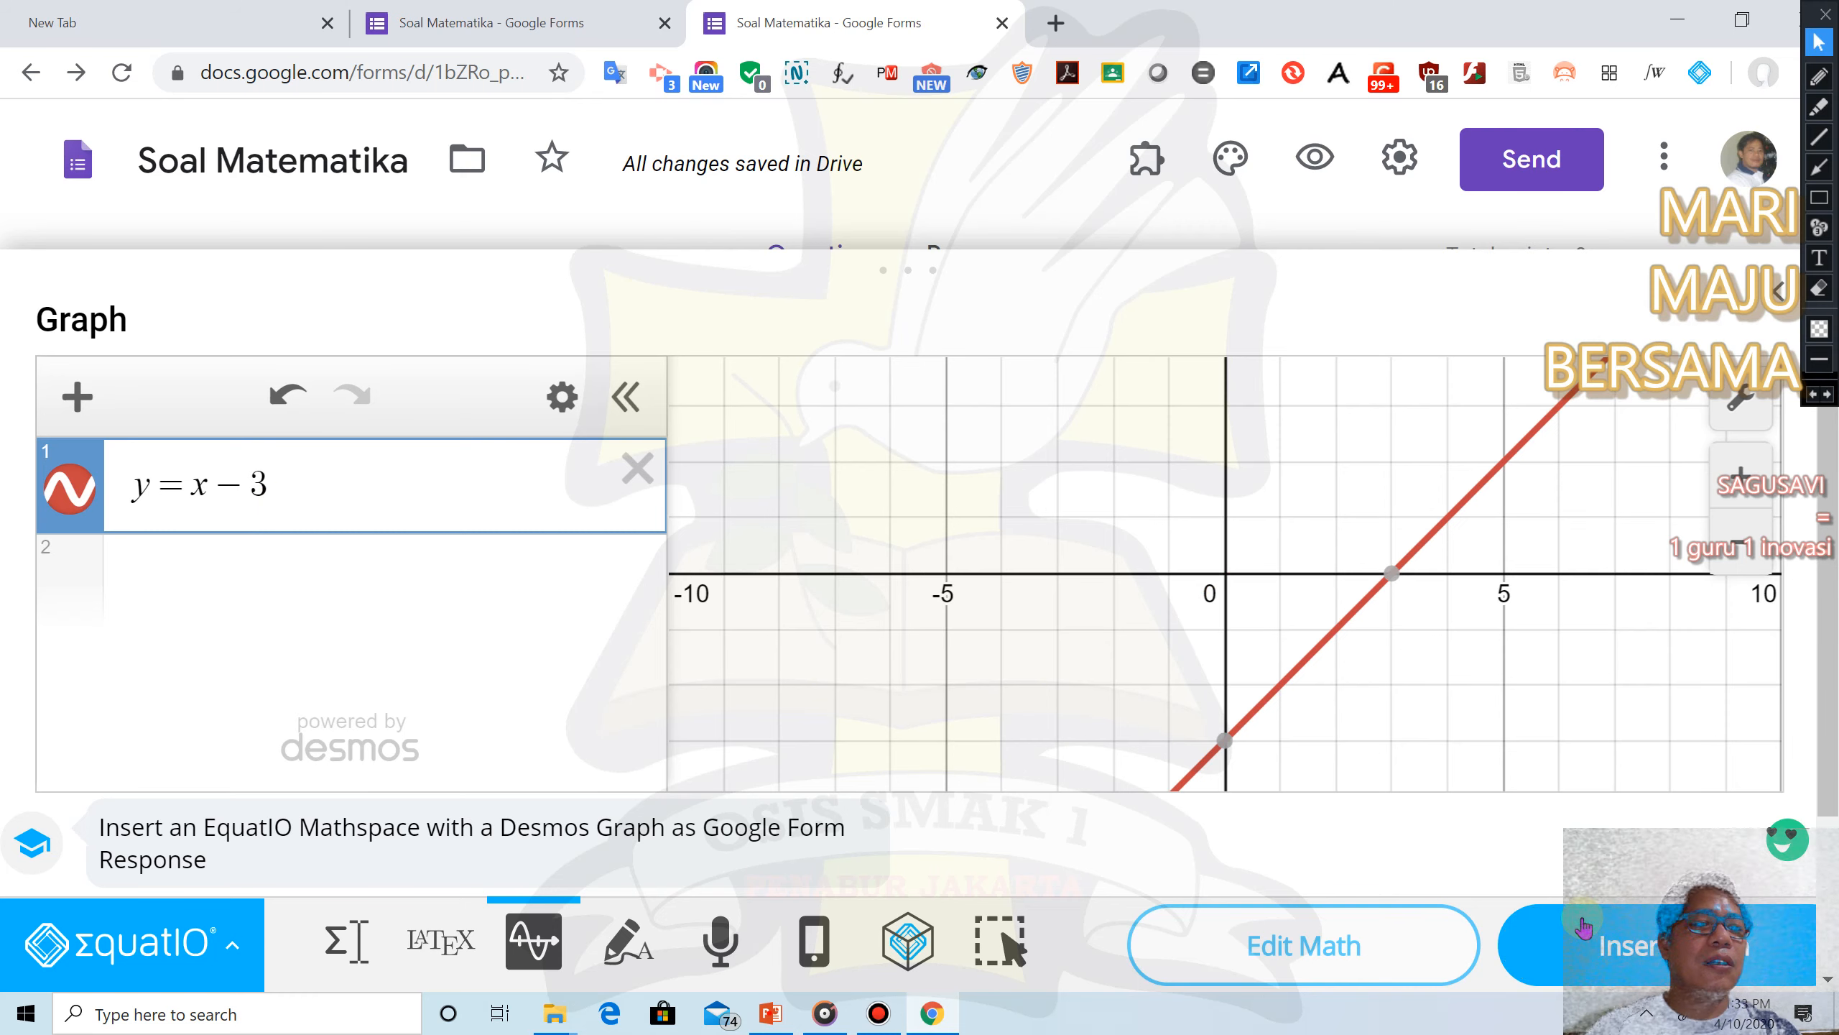
{"action": "left_click", "coordinate": [1603, 957]}
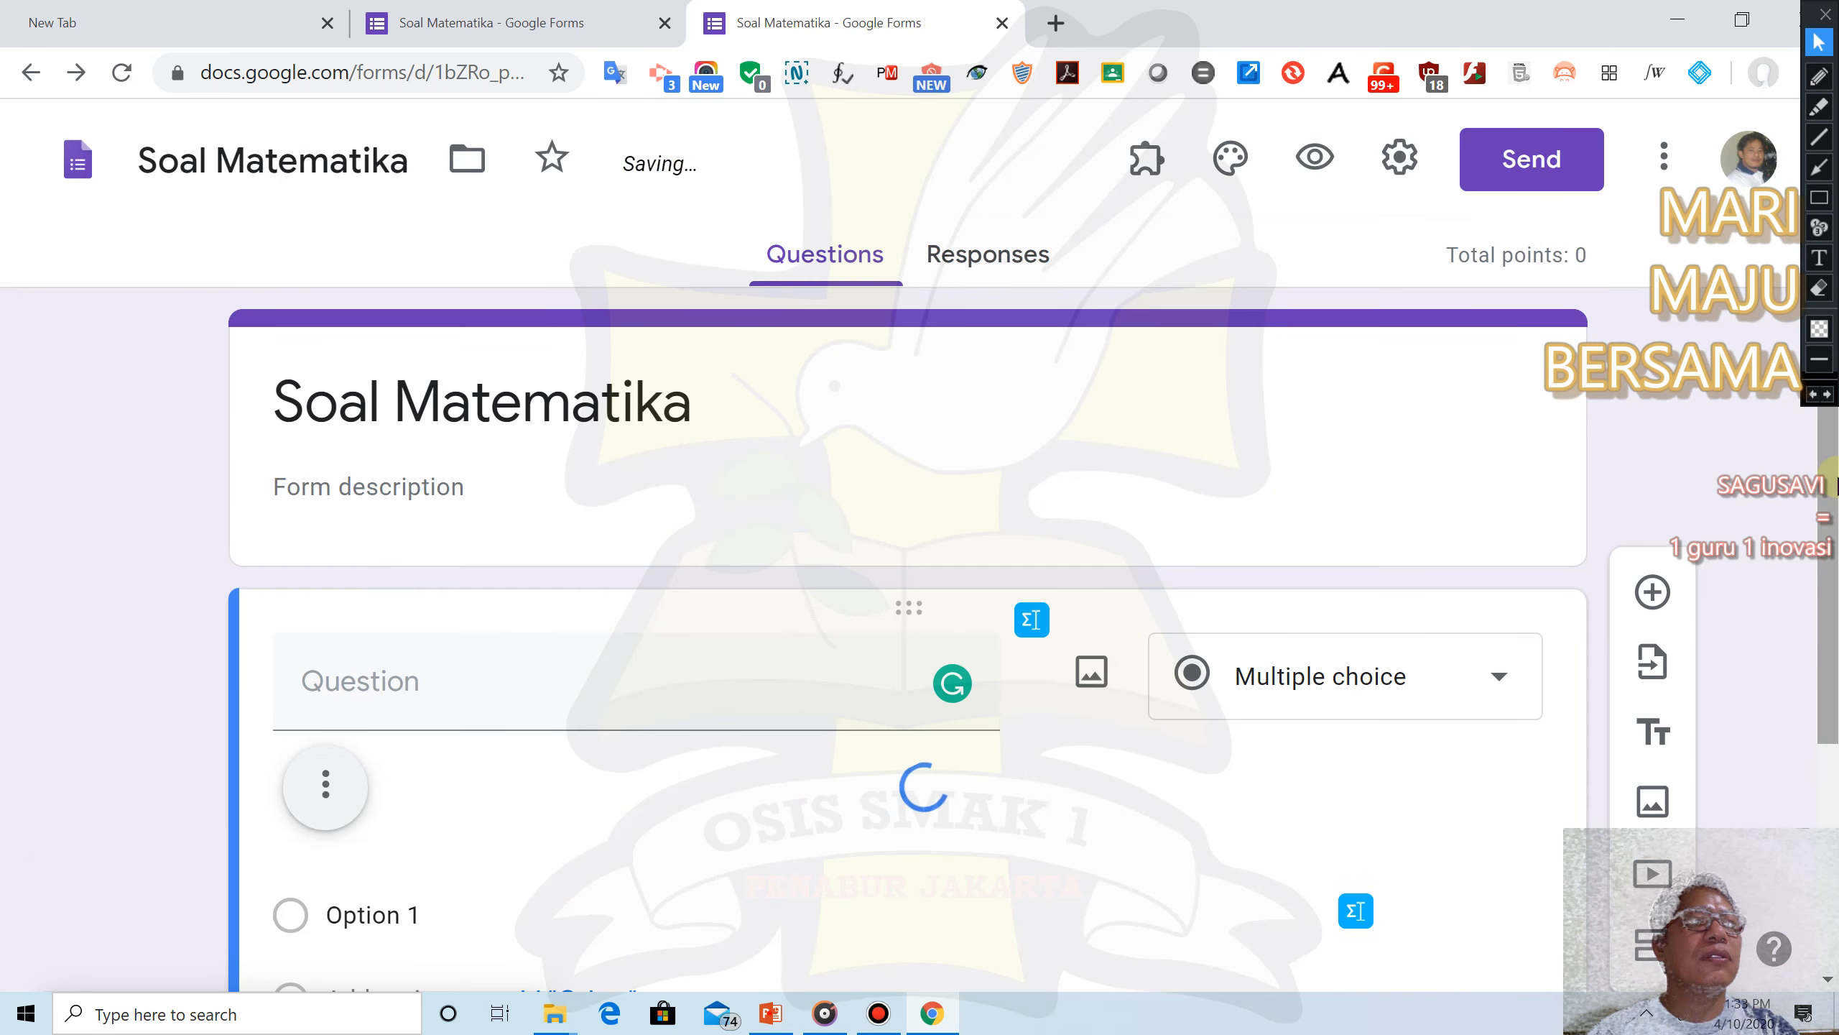
Enter "grafik berikut ini memiliki persamaan..." as the question text above the graph
{"action": "left_click_drag", "start_coordinate": [1835, 520], "coordinate": [1832, 635]}
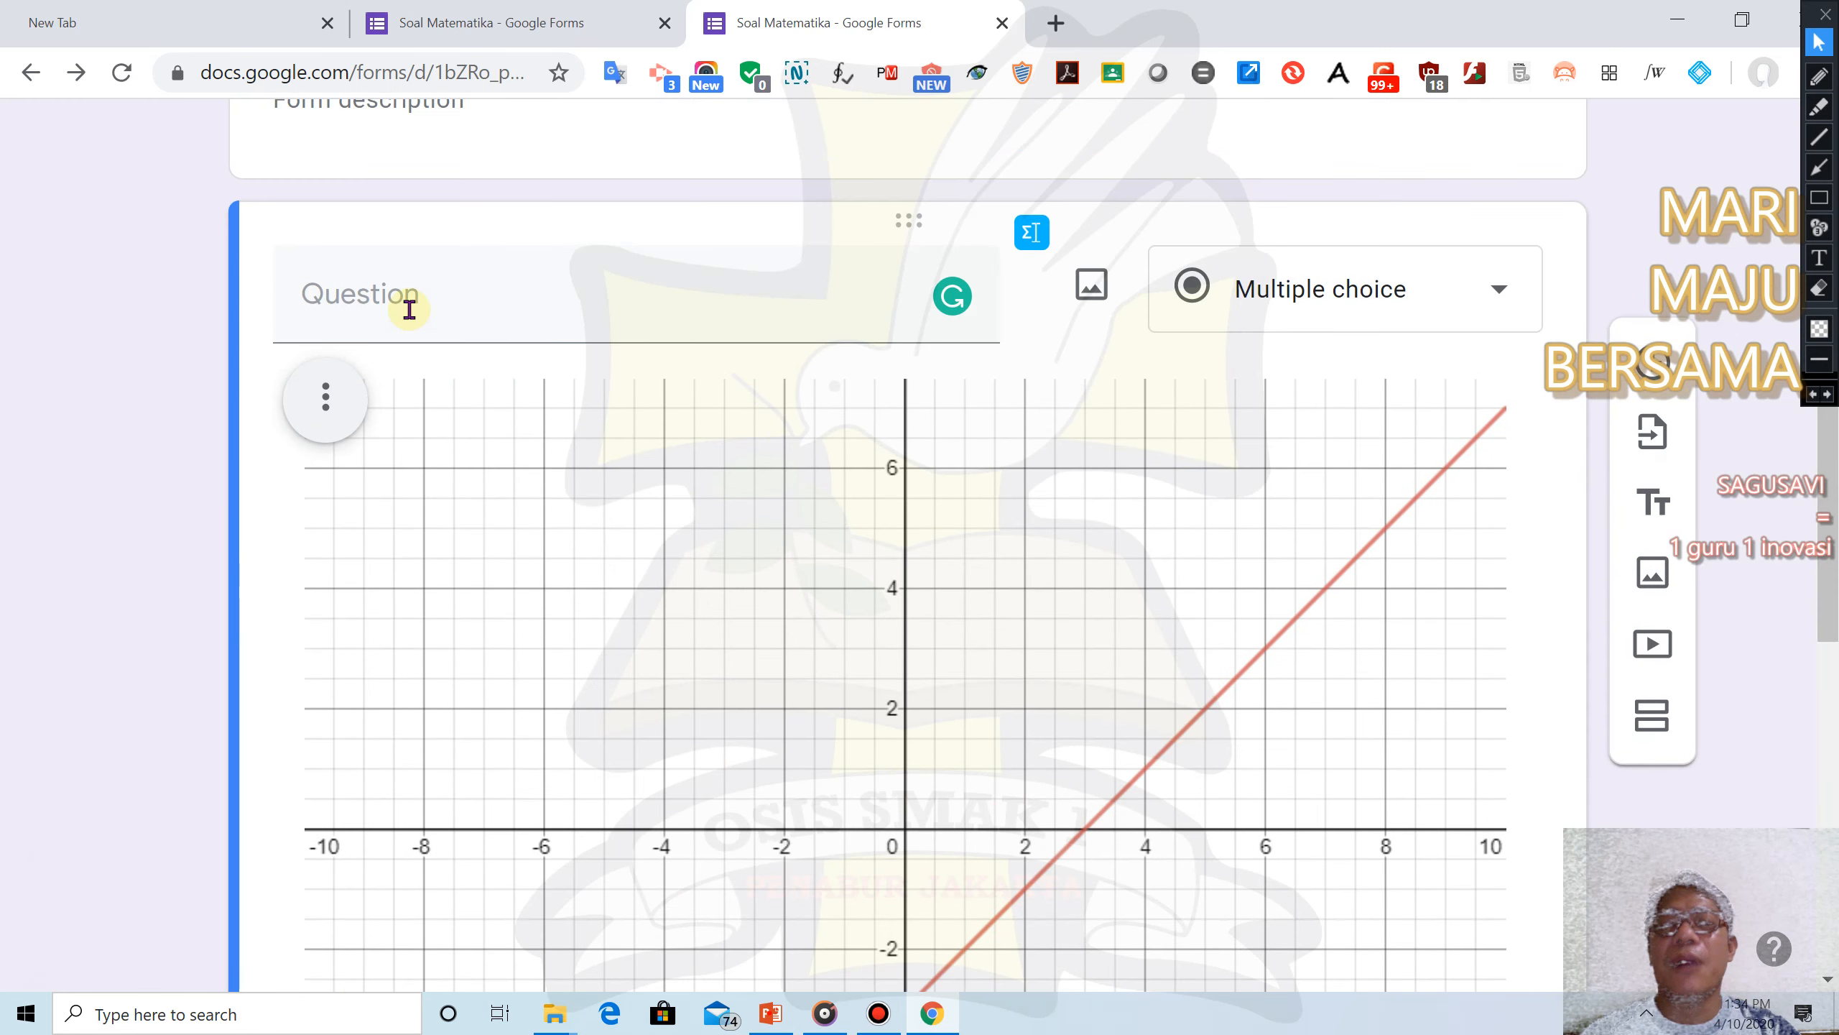
{"action": "left_click", "coordinate": [409, 310]}
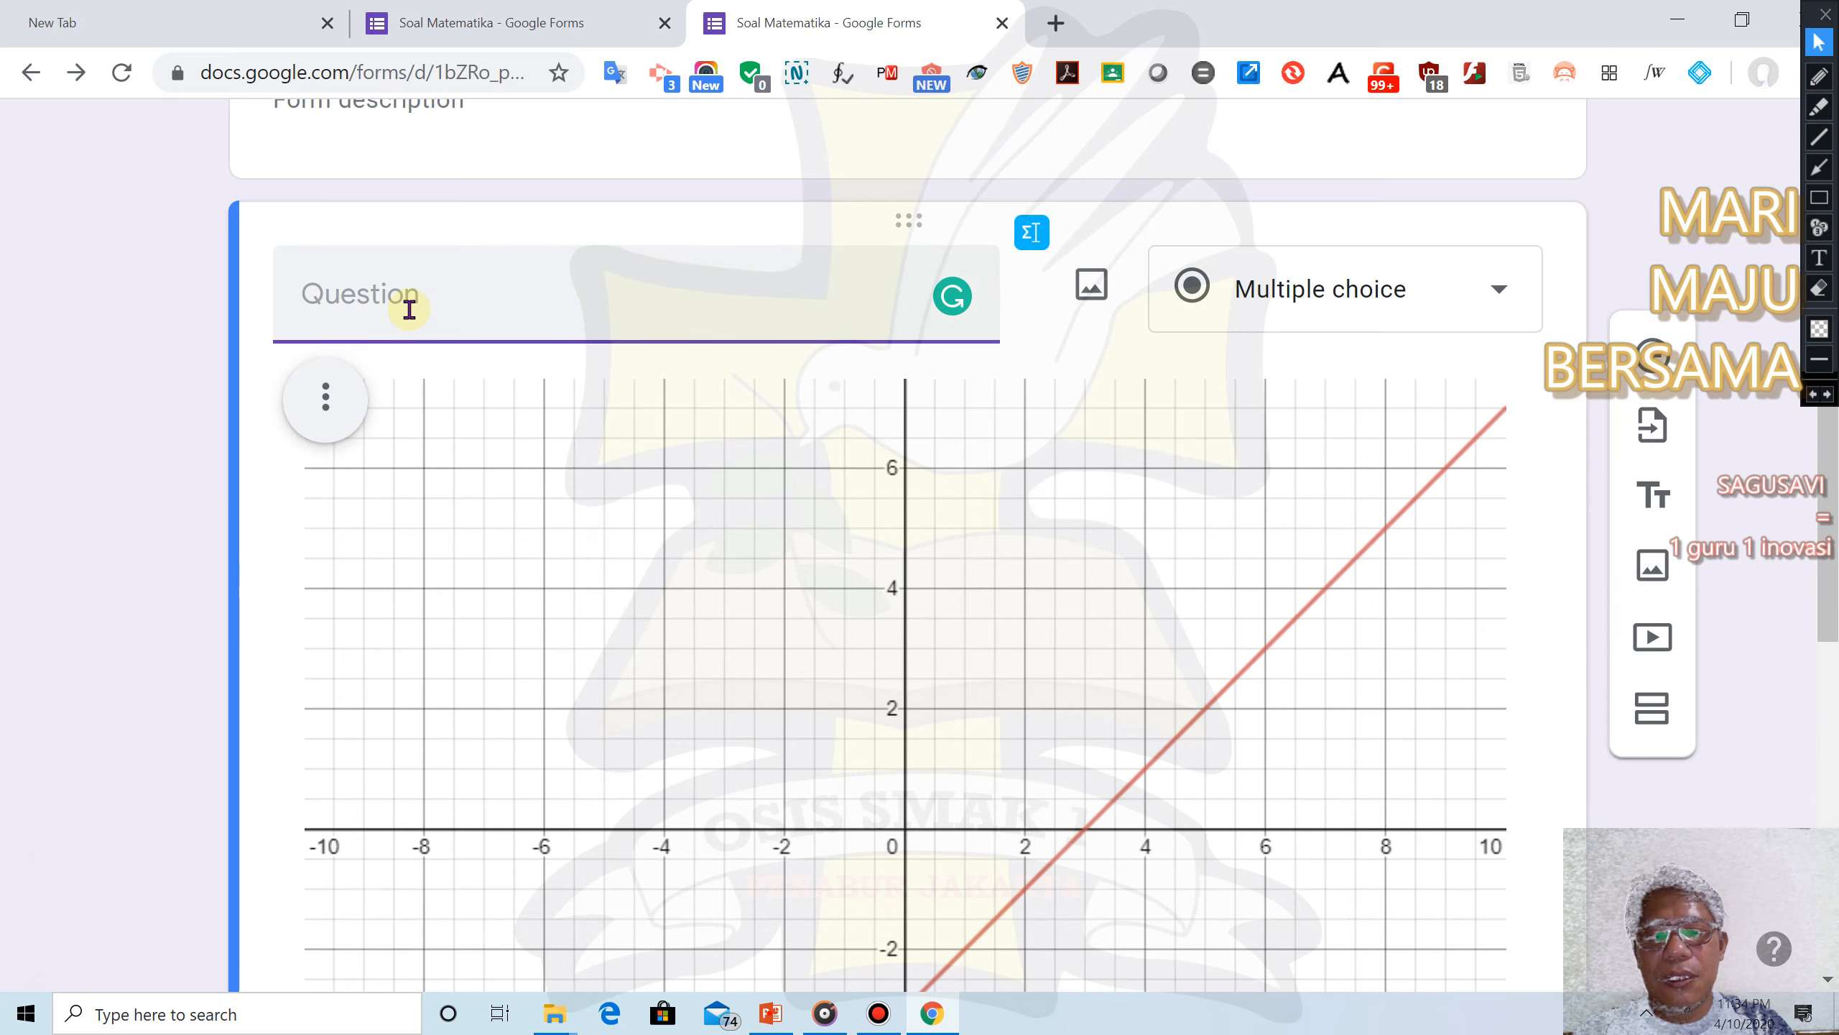
{"action": "type", "text": "graf"}
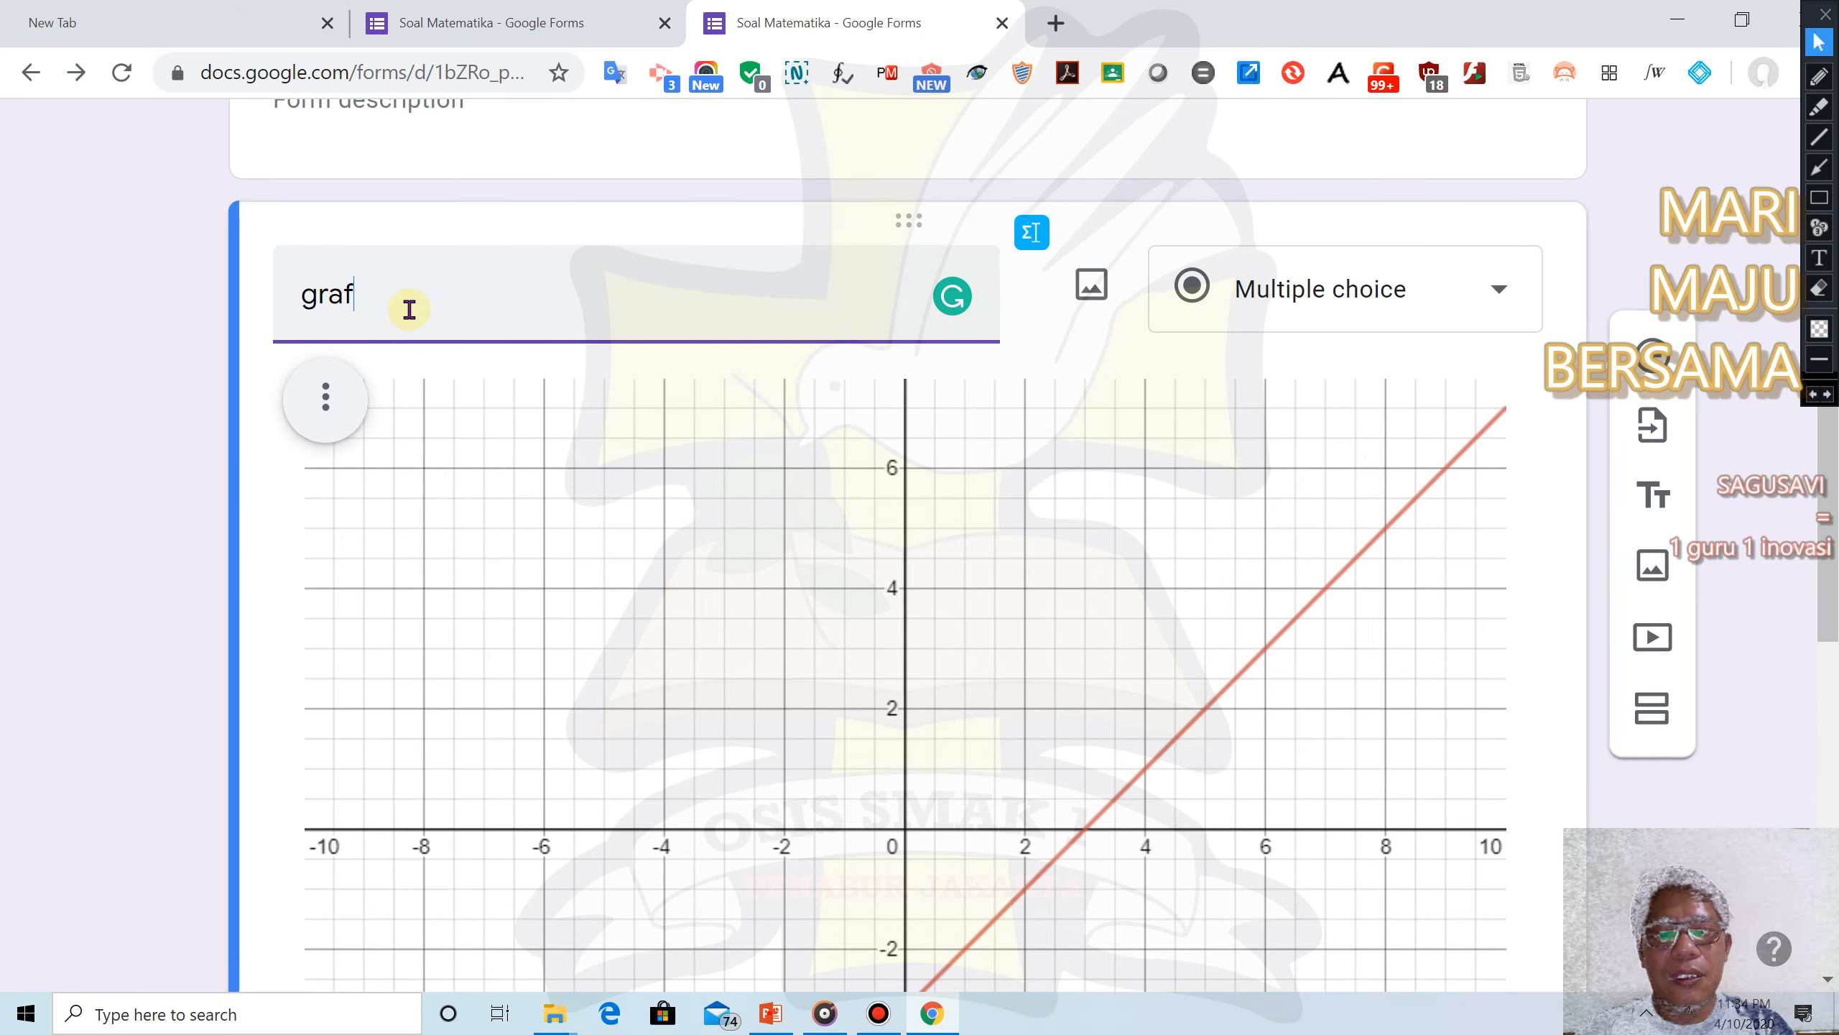
{"action": "type", "text": "ik b"}
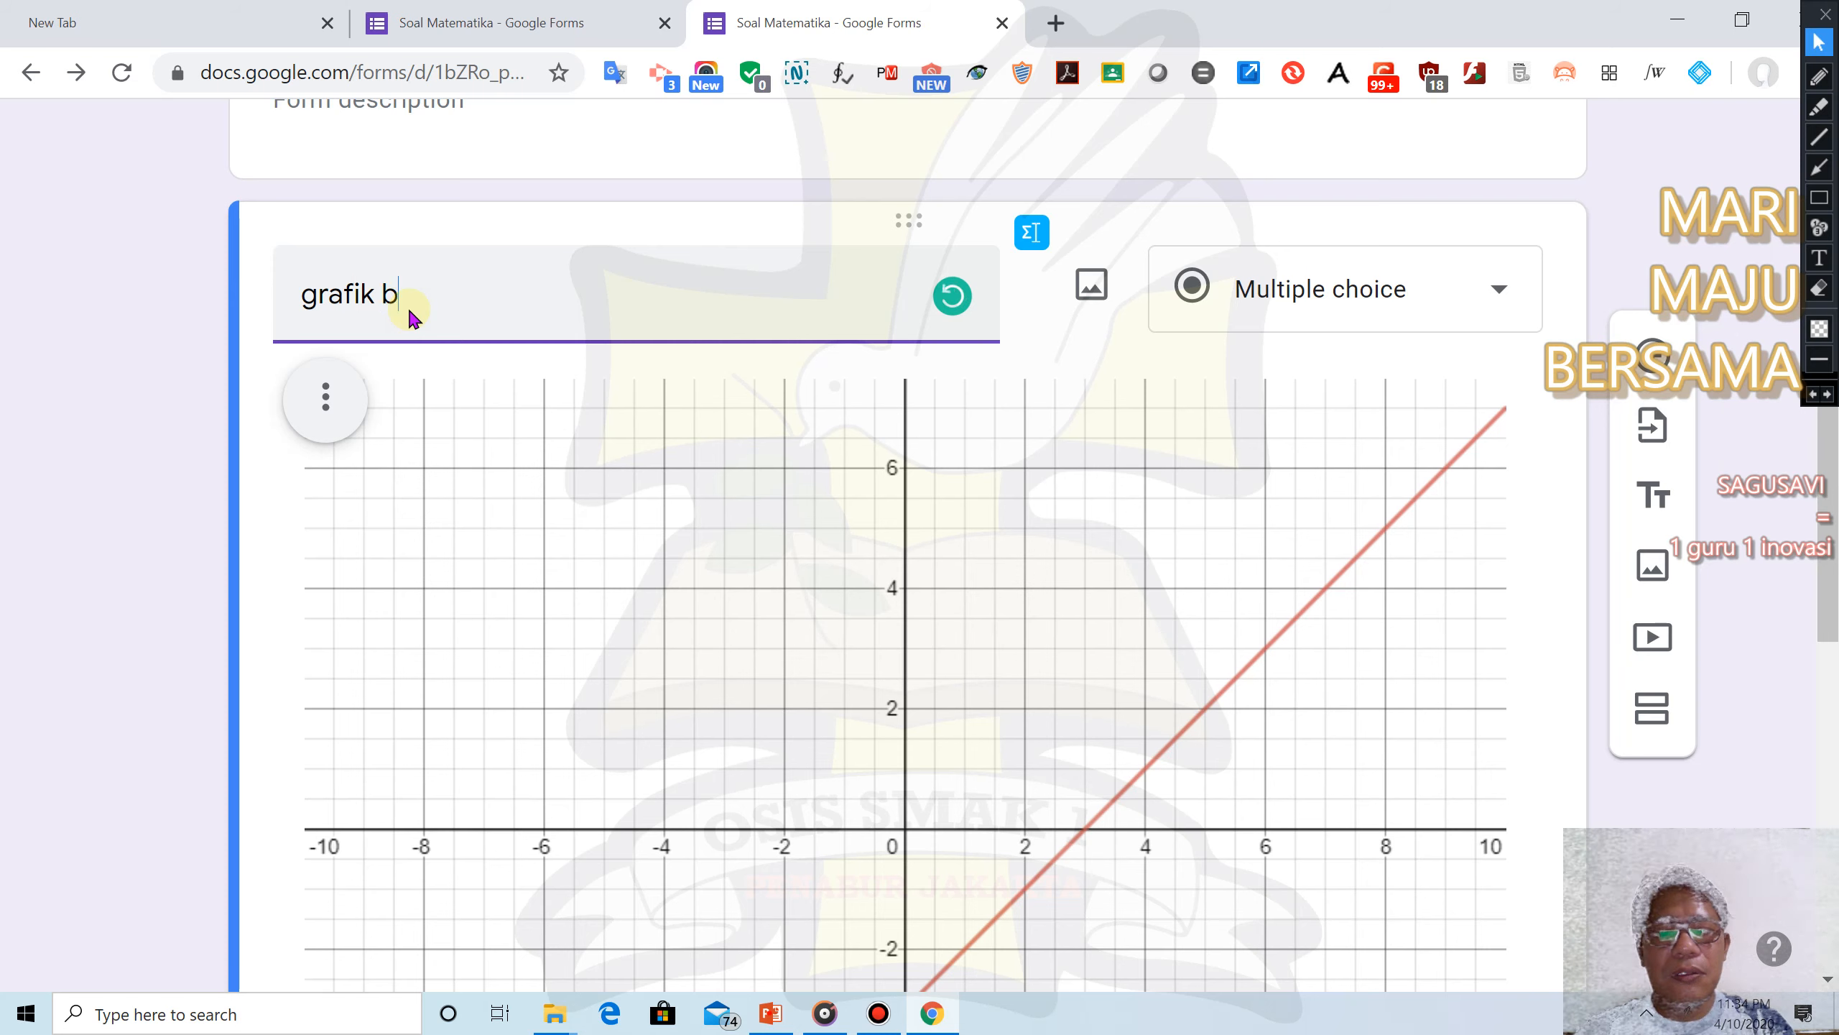
{"action": "type", "text": "erikut ini"}
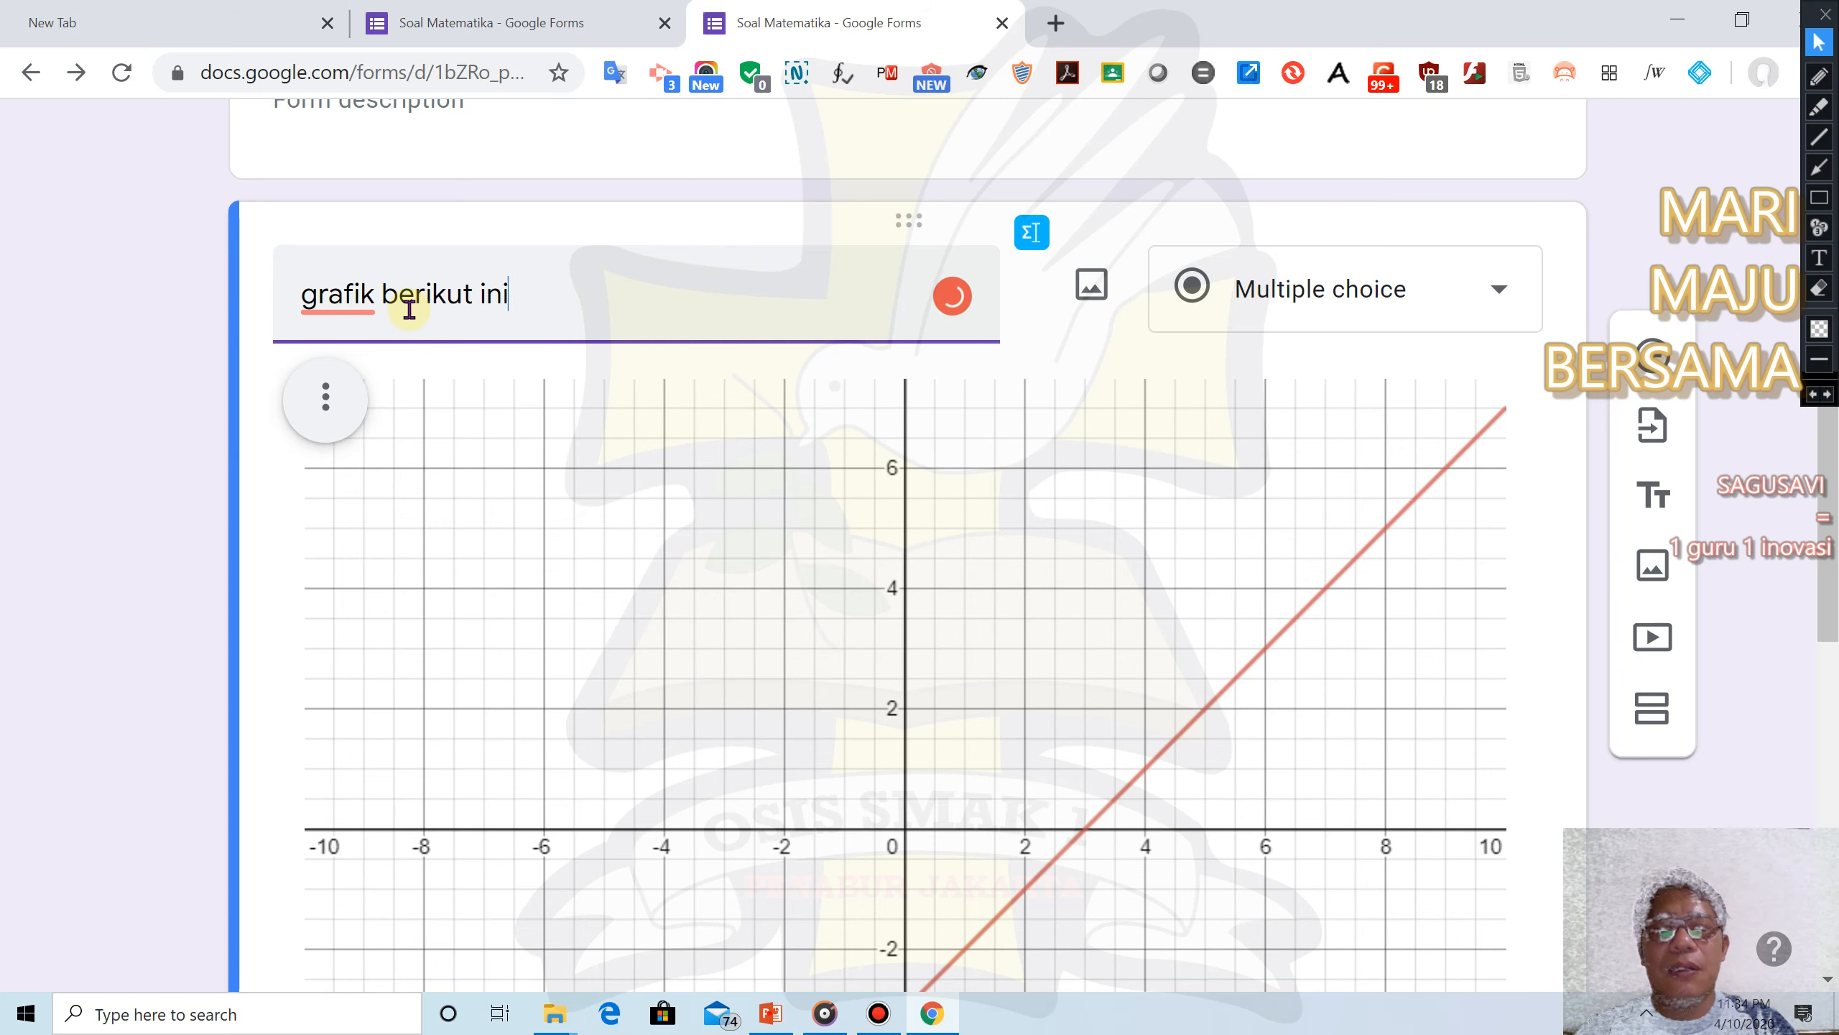
{"action": "type", "text": " memiliki"}
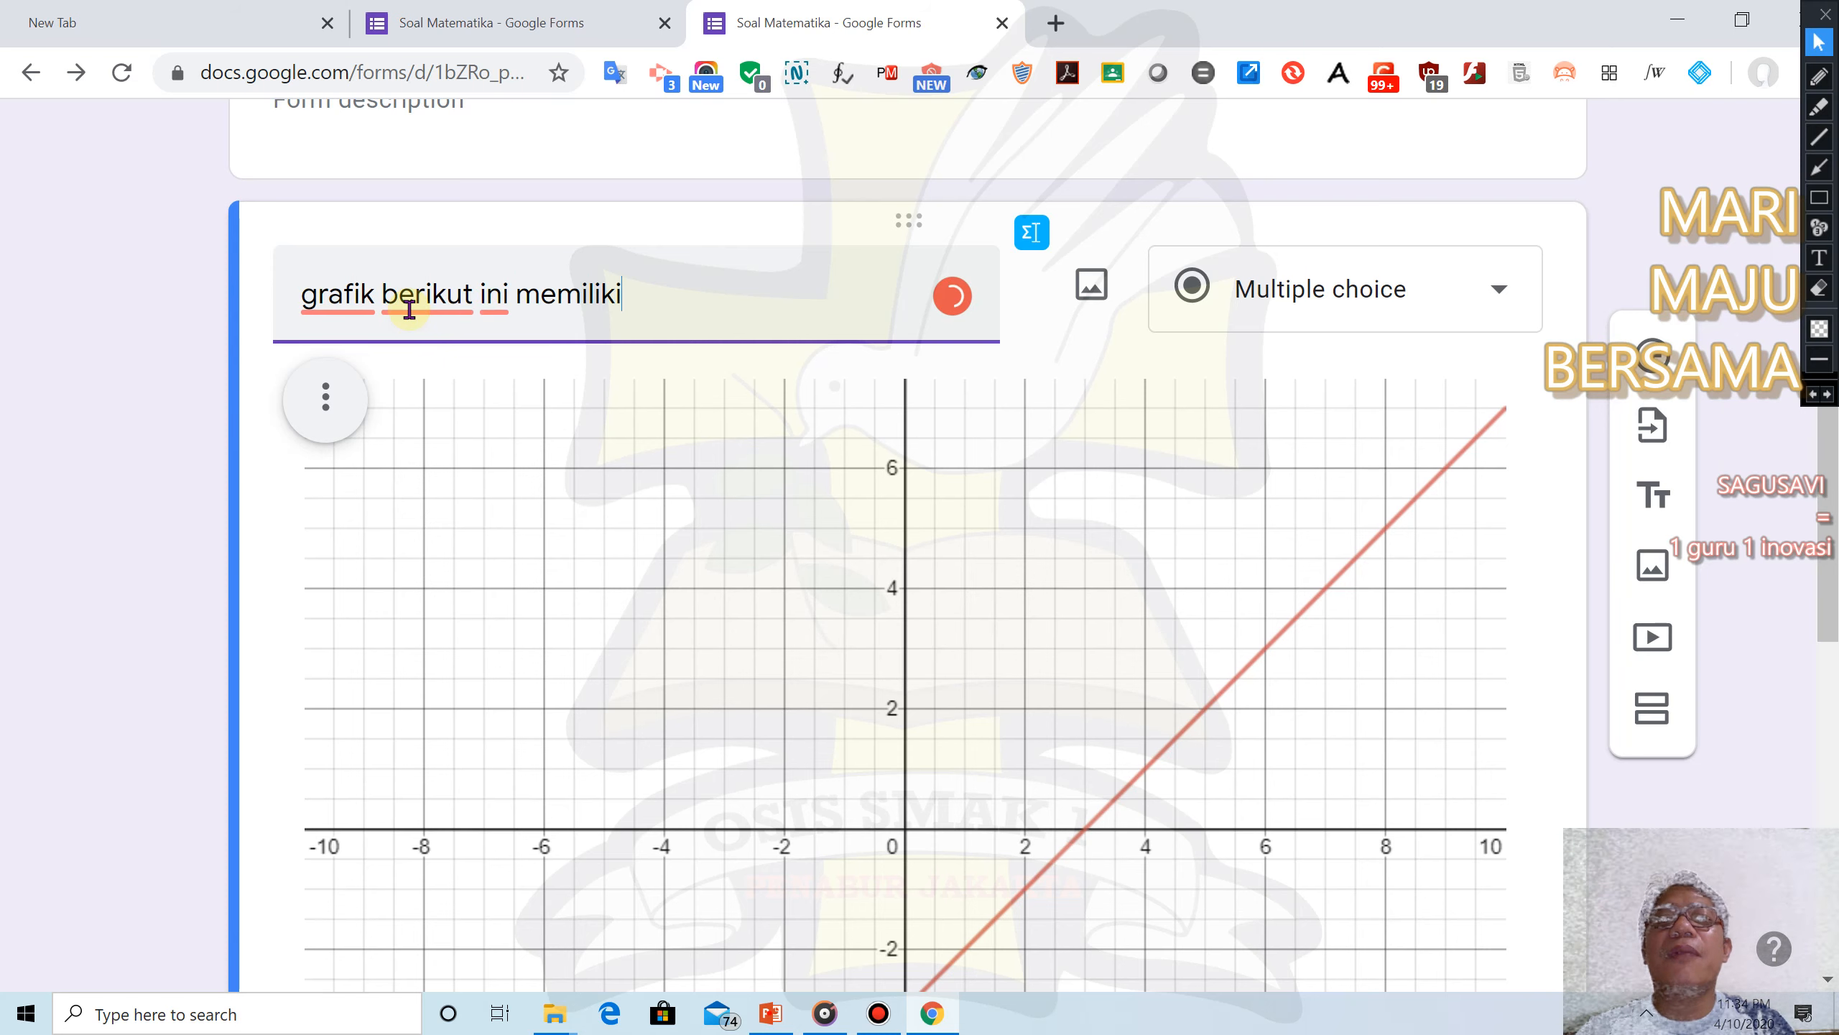
{"action": "type", "text": " pers"}
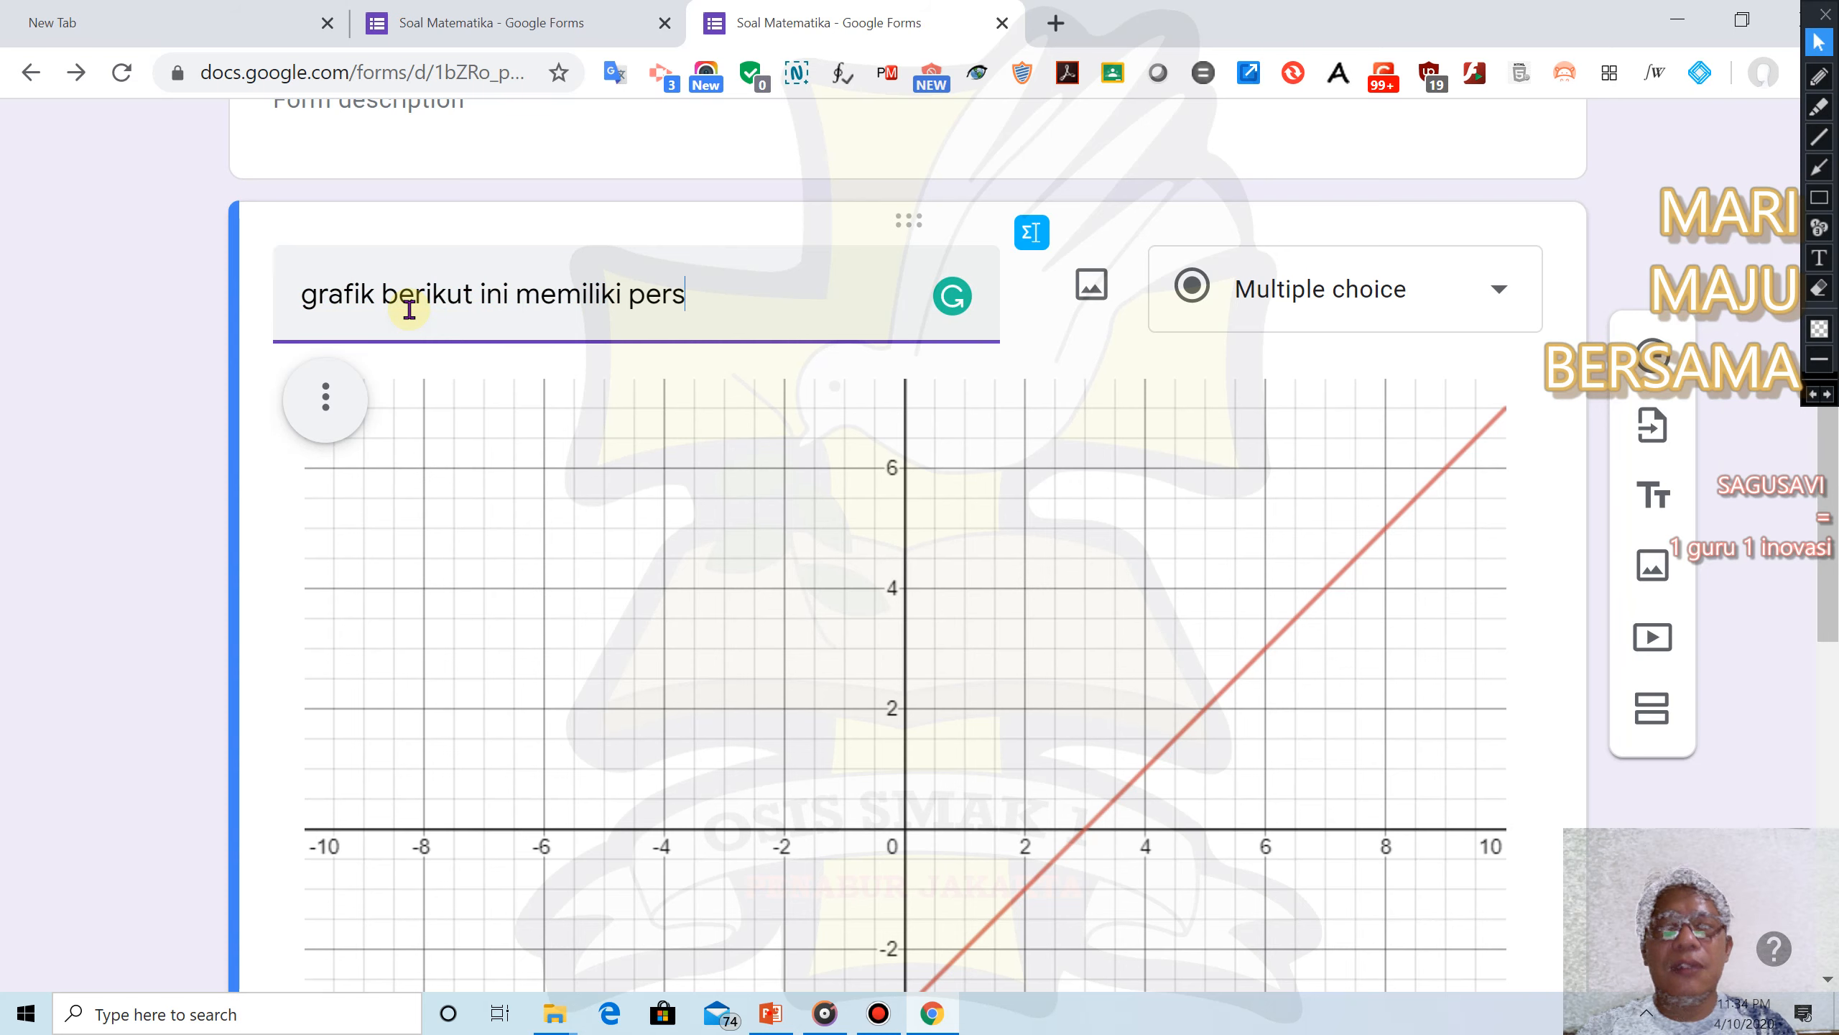
{"action": "type", "text": "amaan"}
{"action": "type", "text": "."}
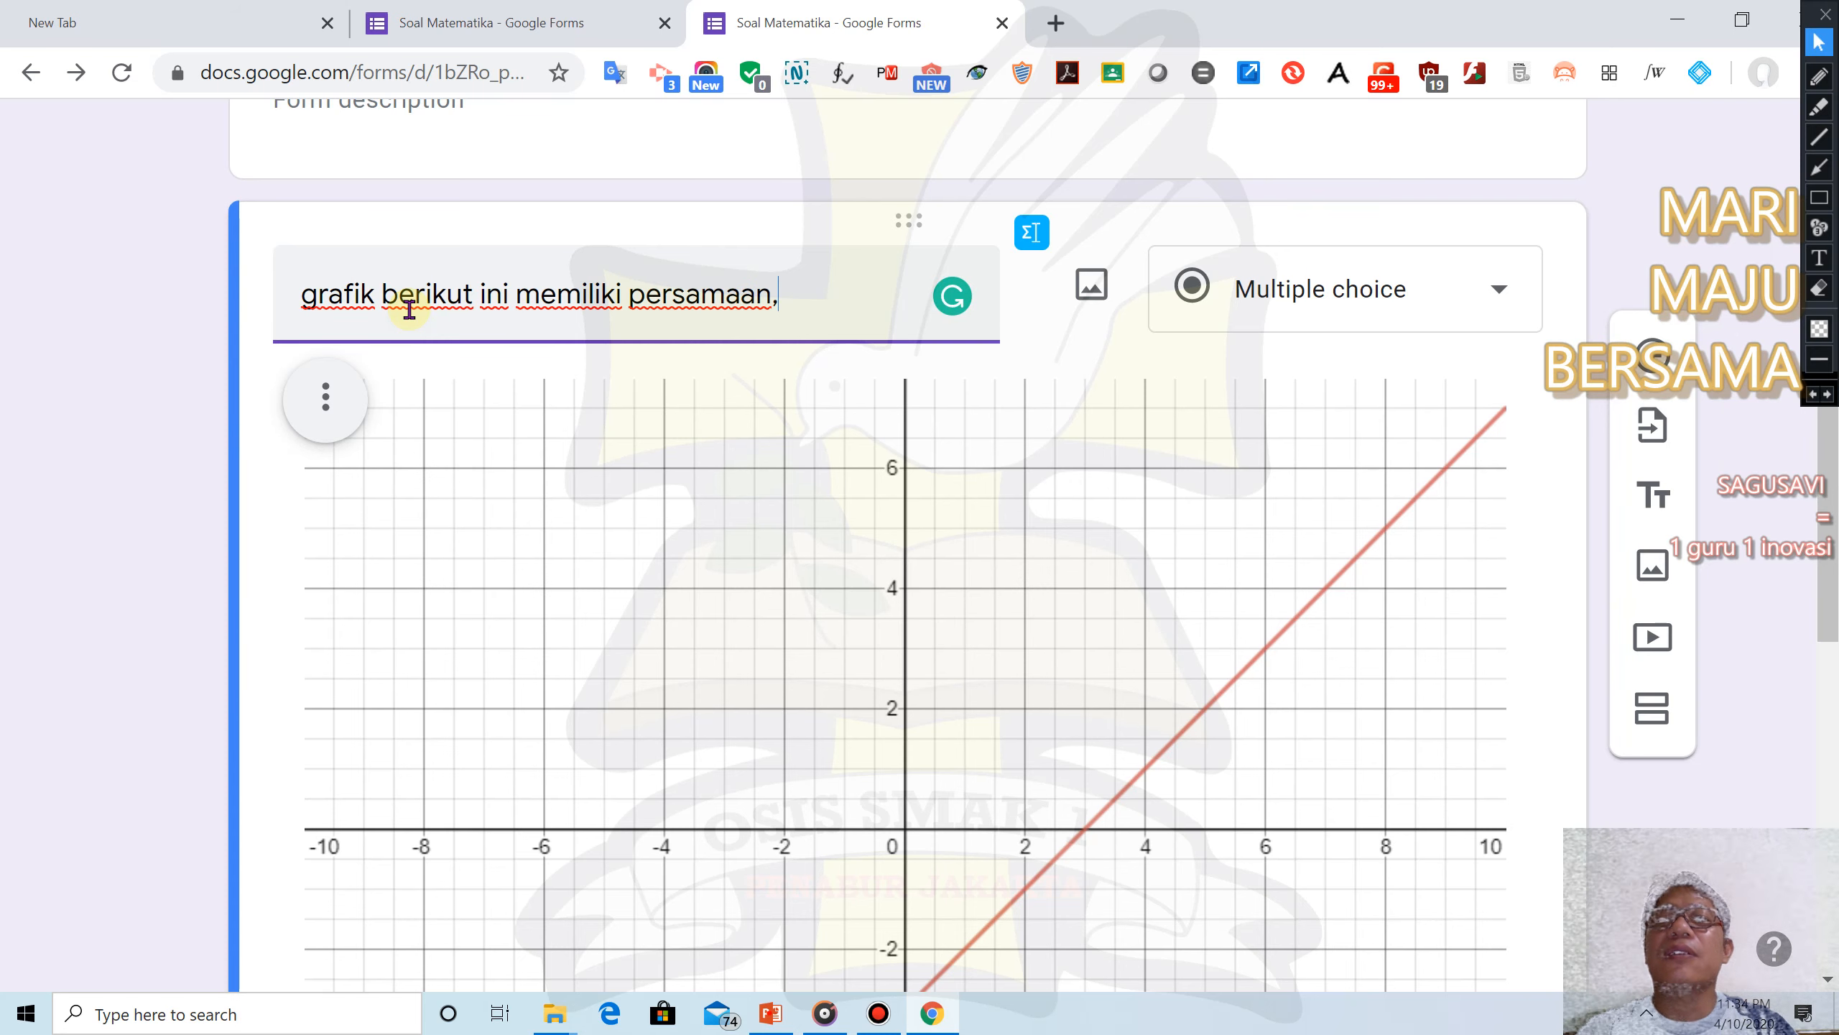
{"action": "key", "text": "BackSpace"}
{"action": "type", "text": "..."}
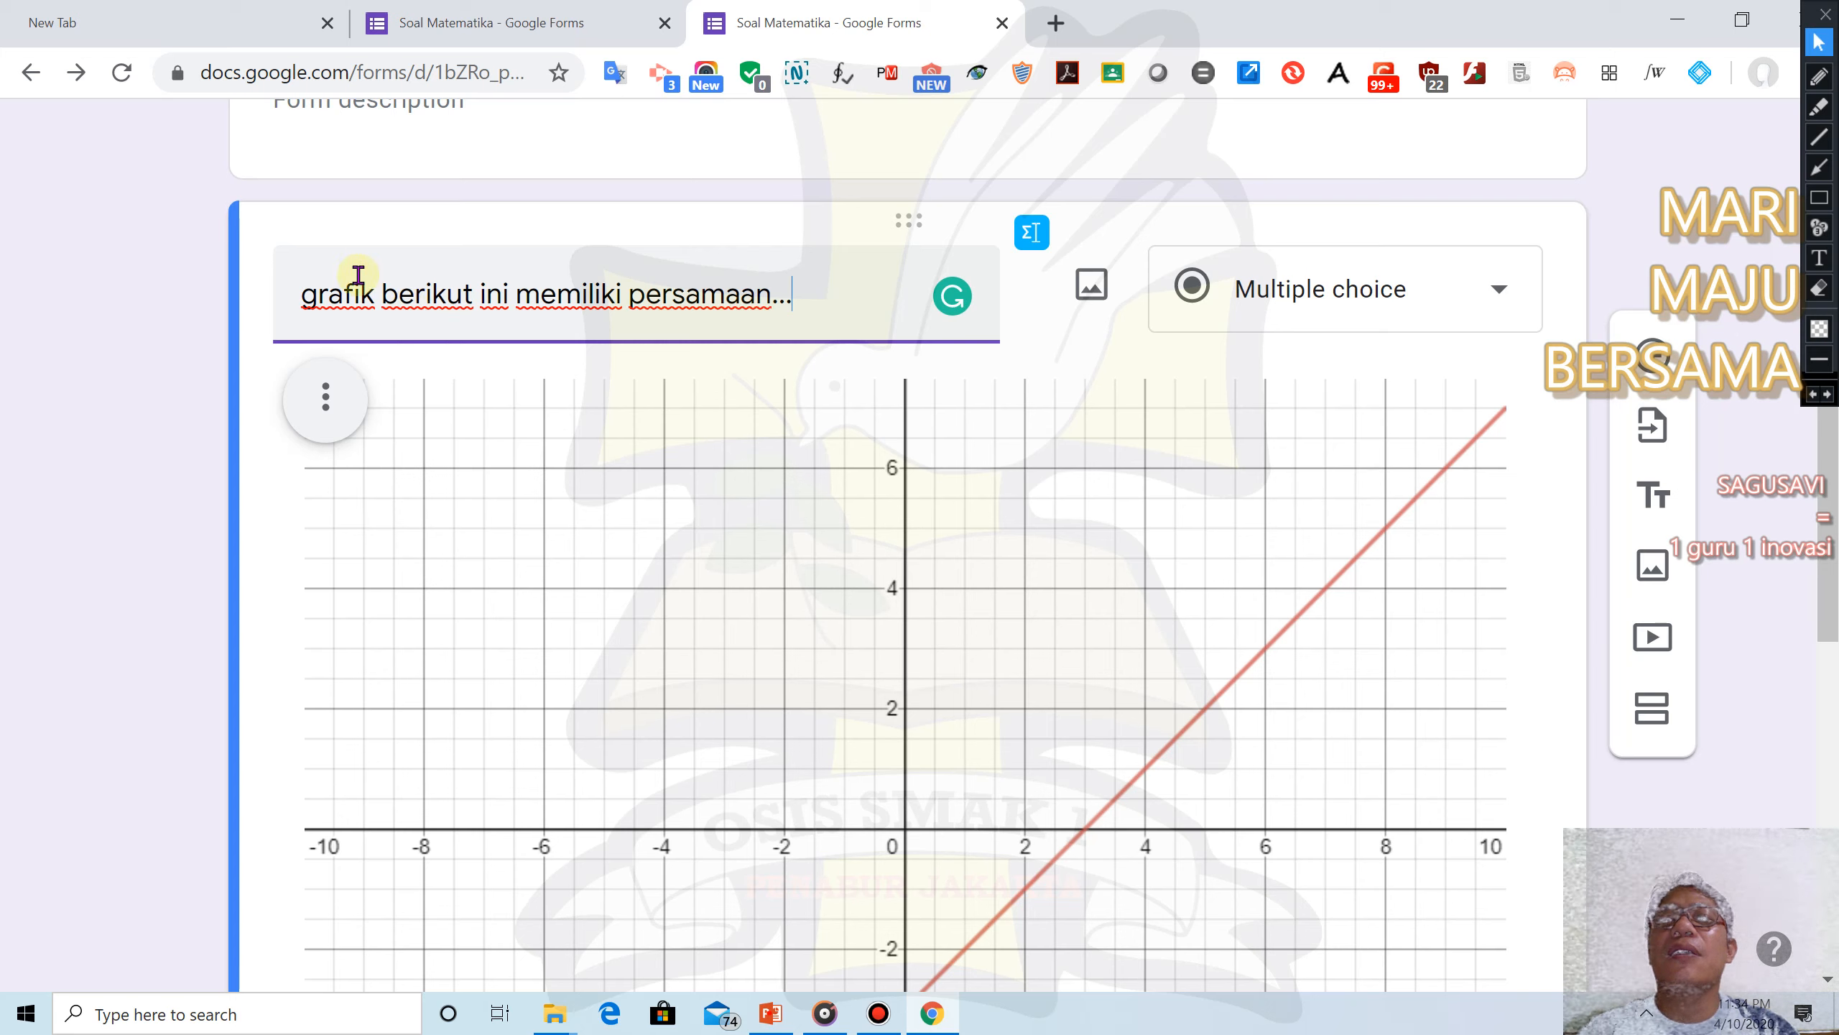
Capitalize the first letter of the question text so it begins with "Grafik"
{"action": "left_click", "coordinate": [316, 289]}
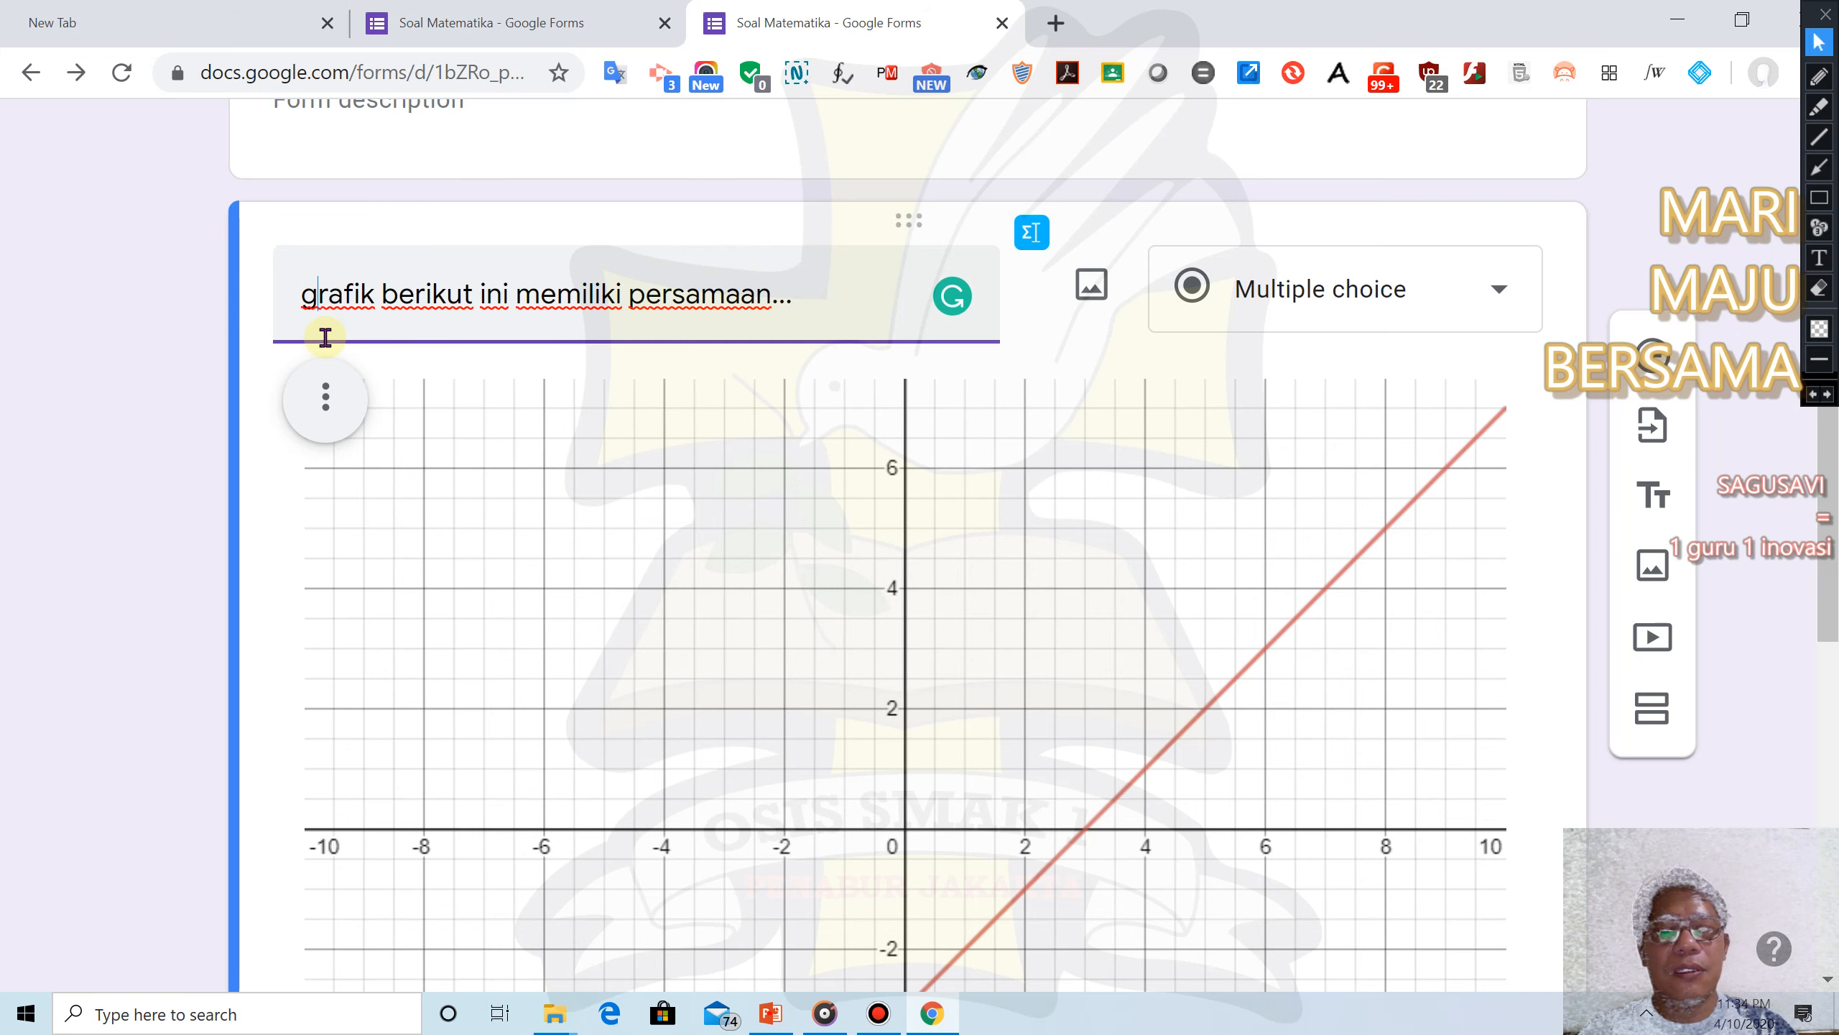
{"action": "key", "text": "BackSpace"}
{"action": "type", "text": "G"}
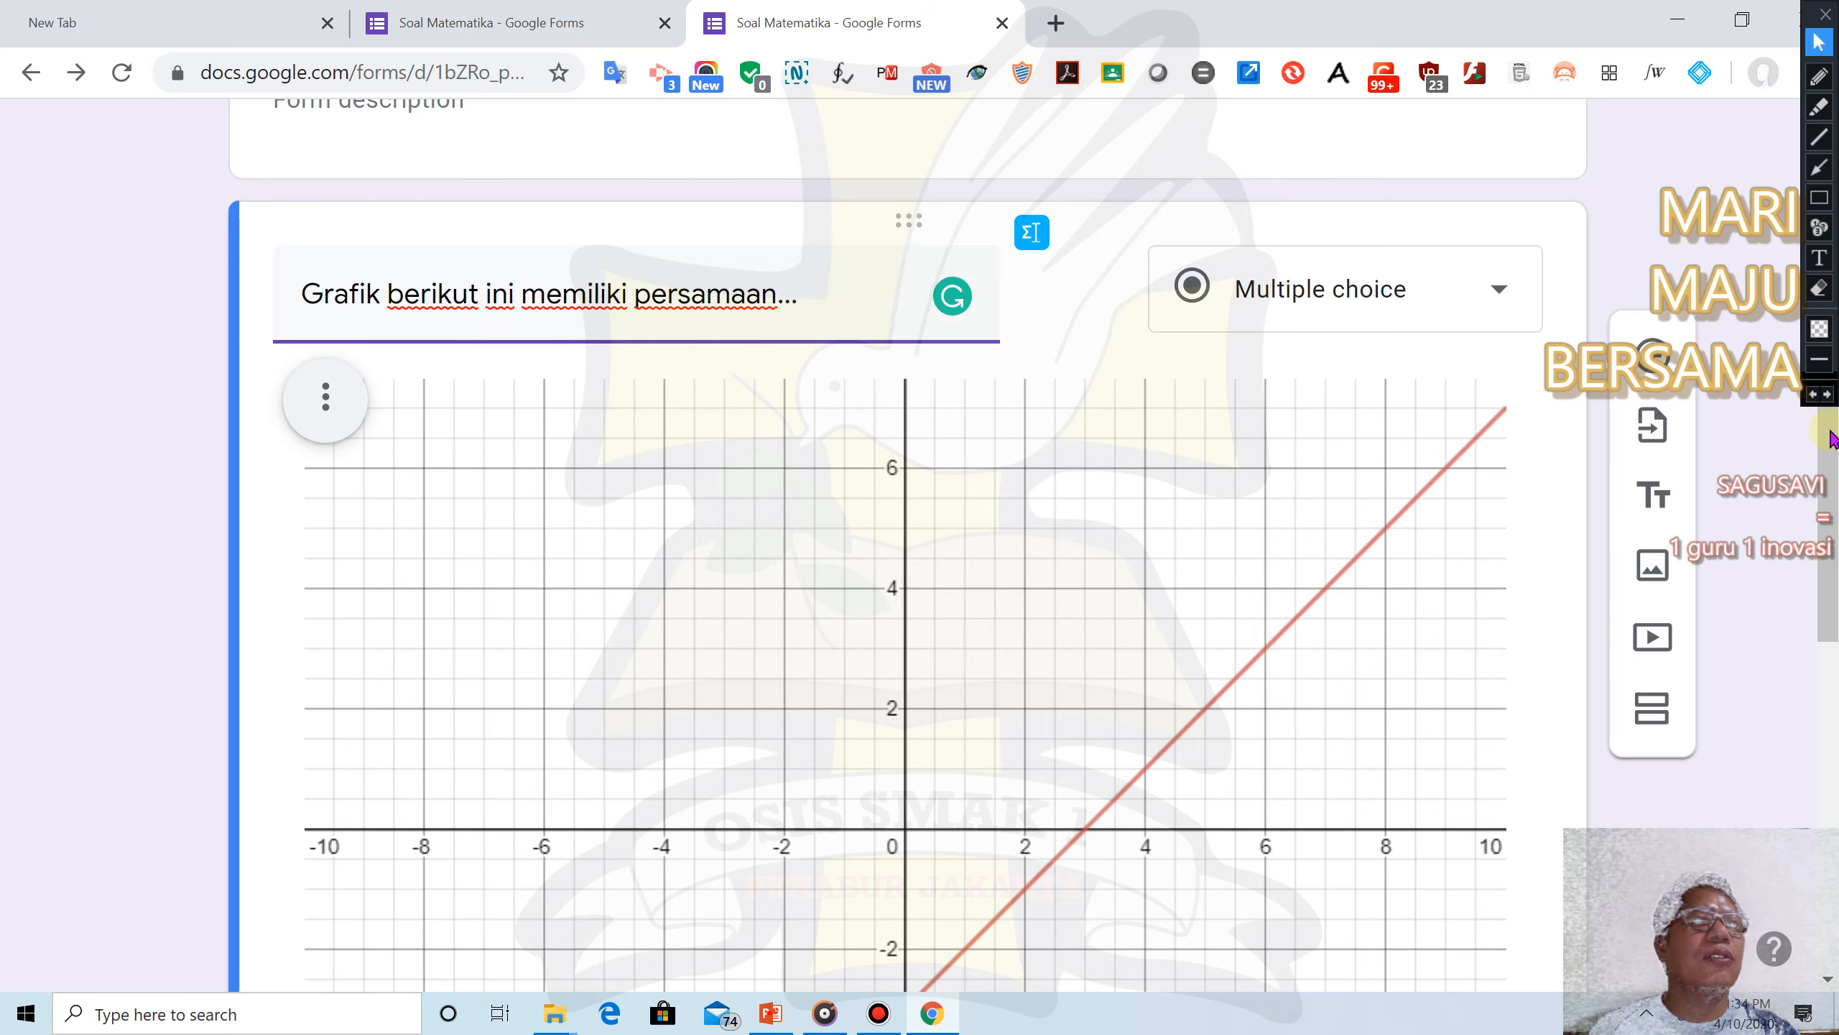
Insert the EquatIO equation y = x - 3 into the first answer option and replace its "Option 1" label with a period
{"action": "left_click_drag", "start_coordinate": [1829, 450], "coordinate": [1830, 727]}
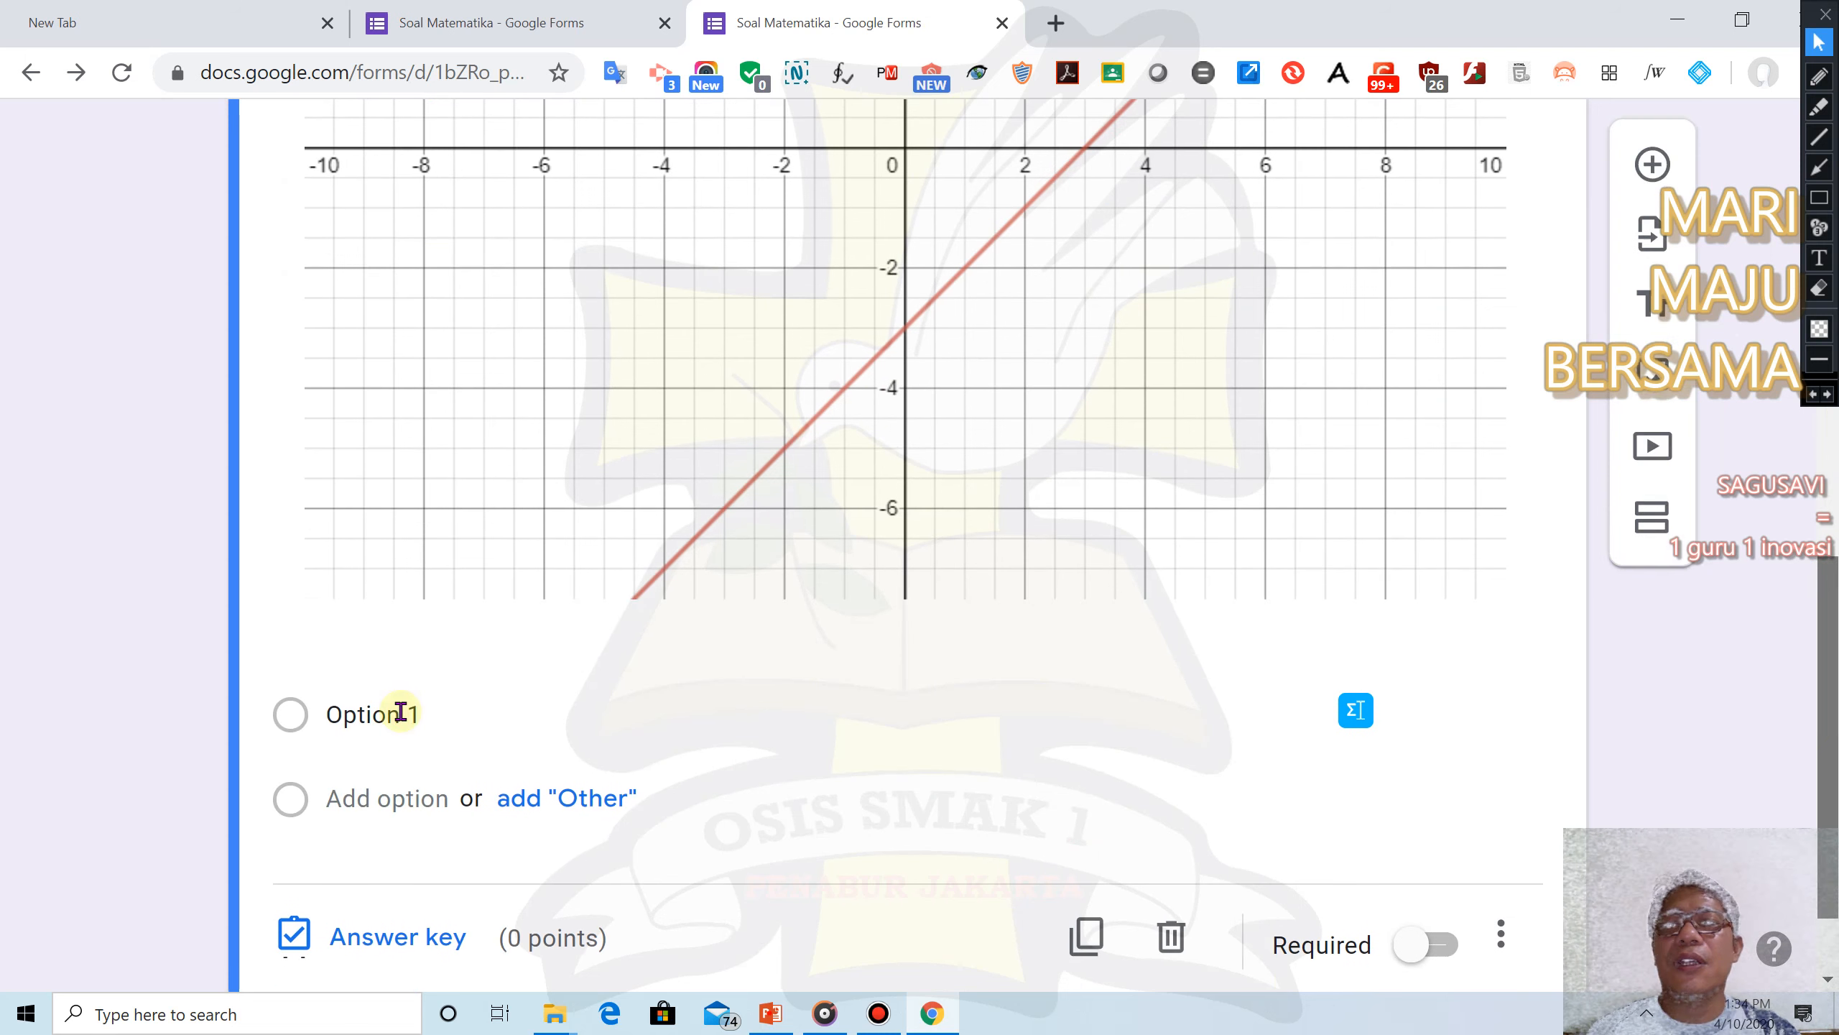
{"action": "left_click", "coordinate": [400, 712]}
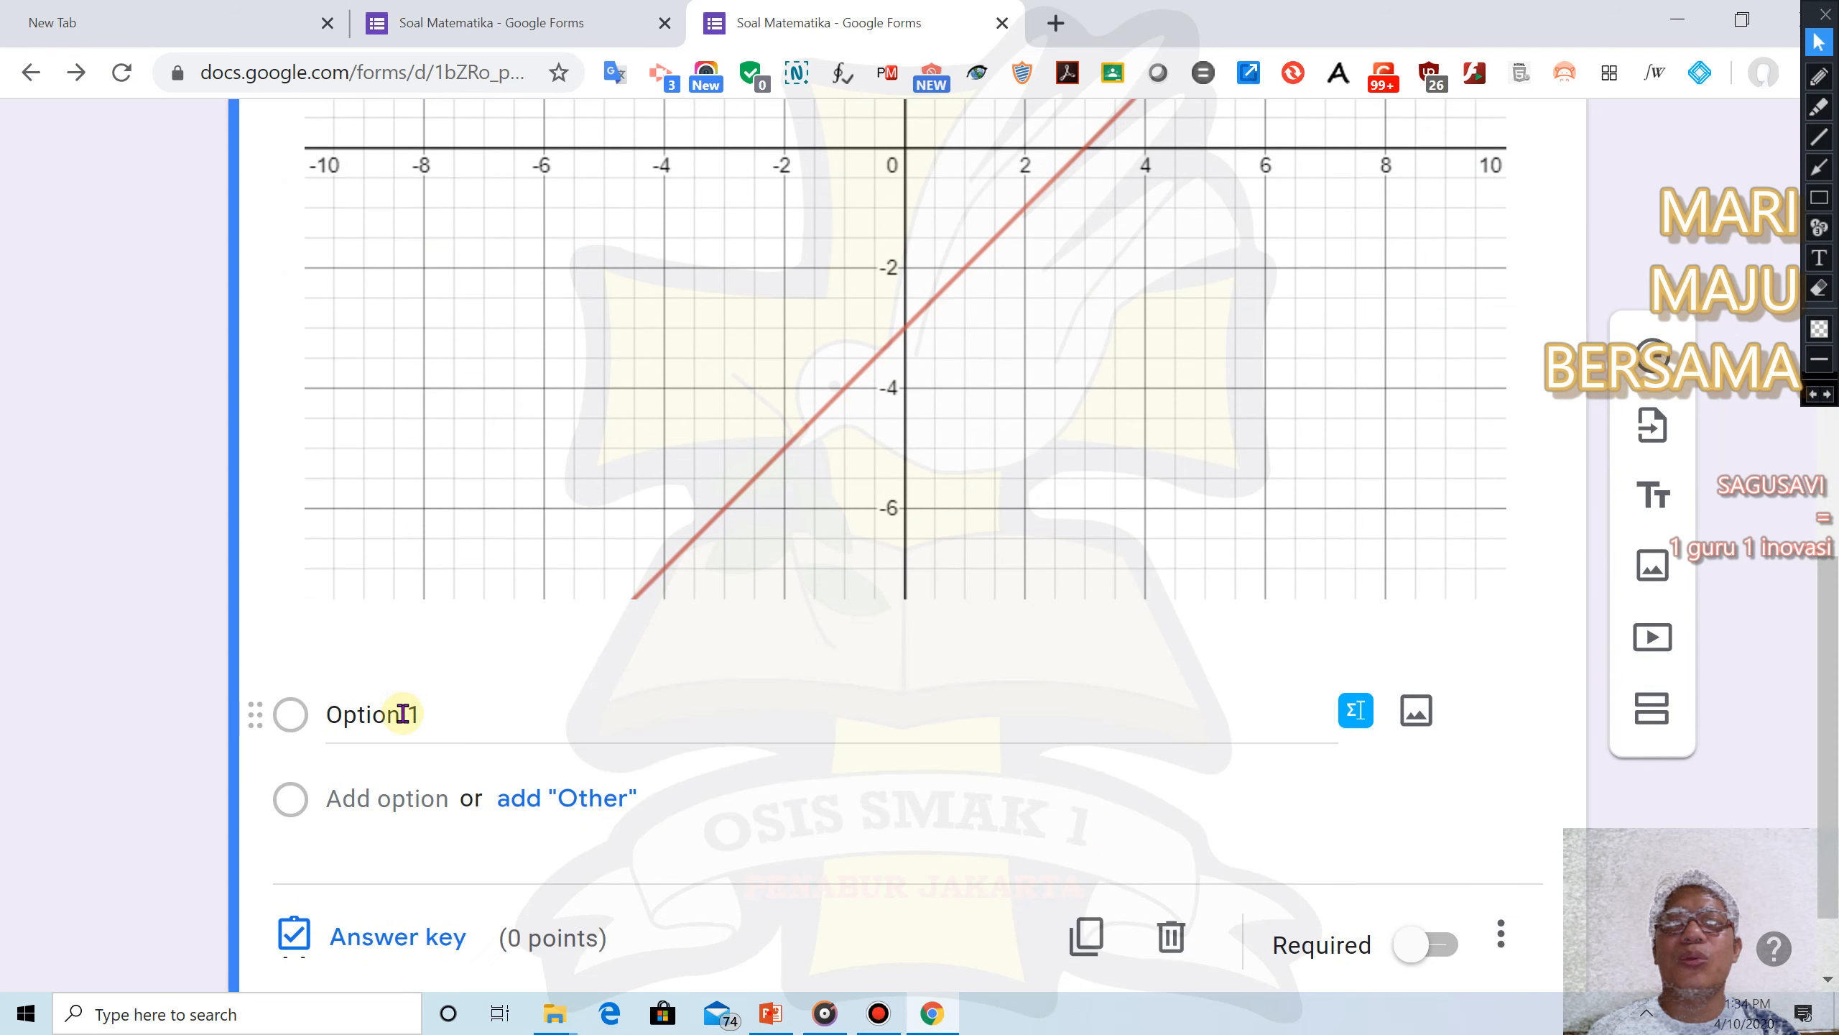
{"action": "left_click", "coordinate": [1353, 723]}
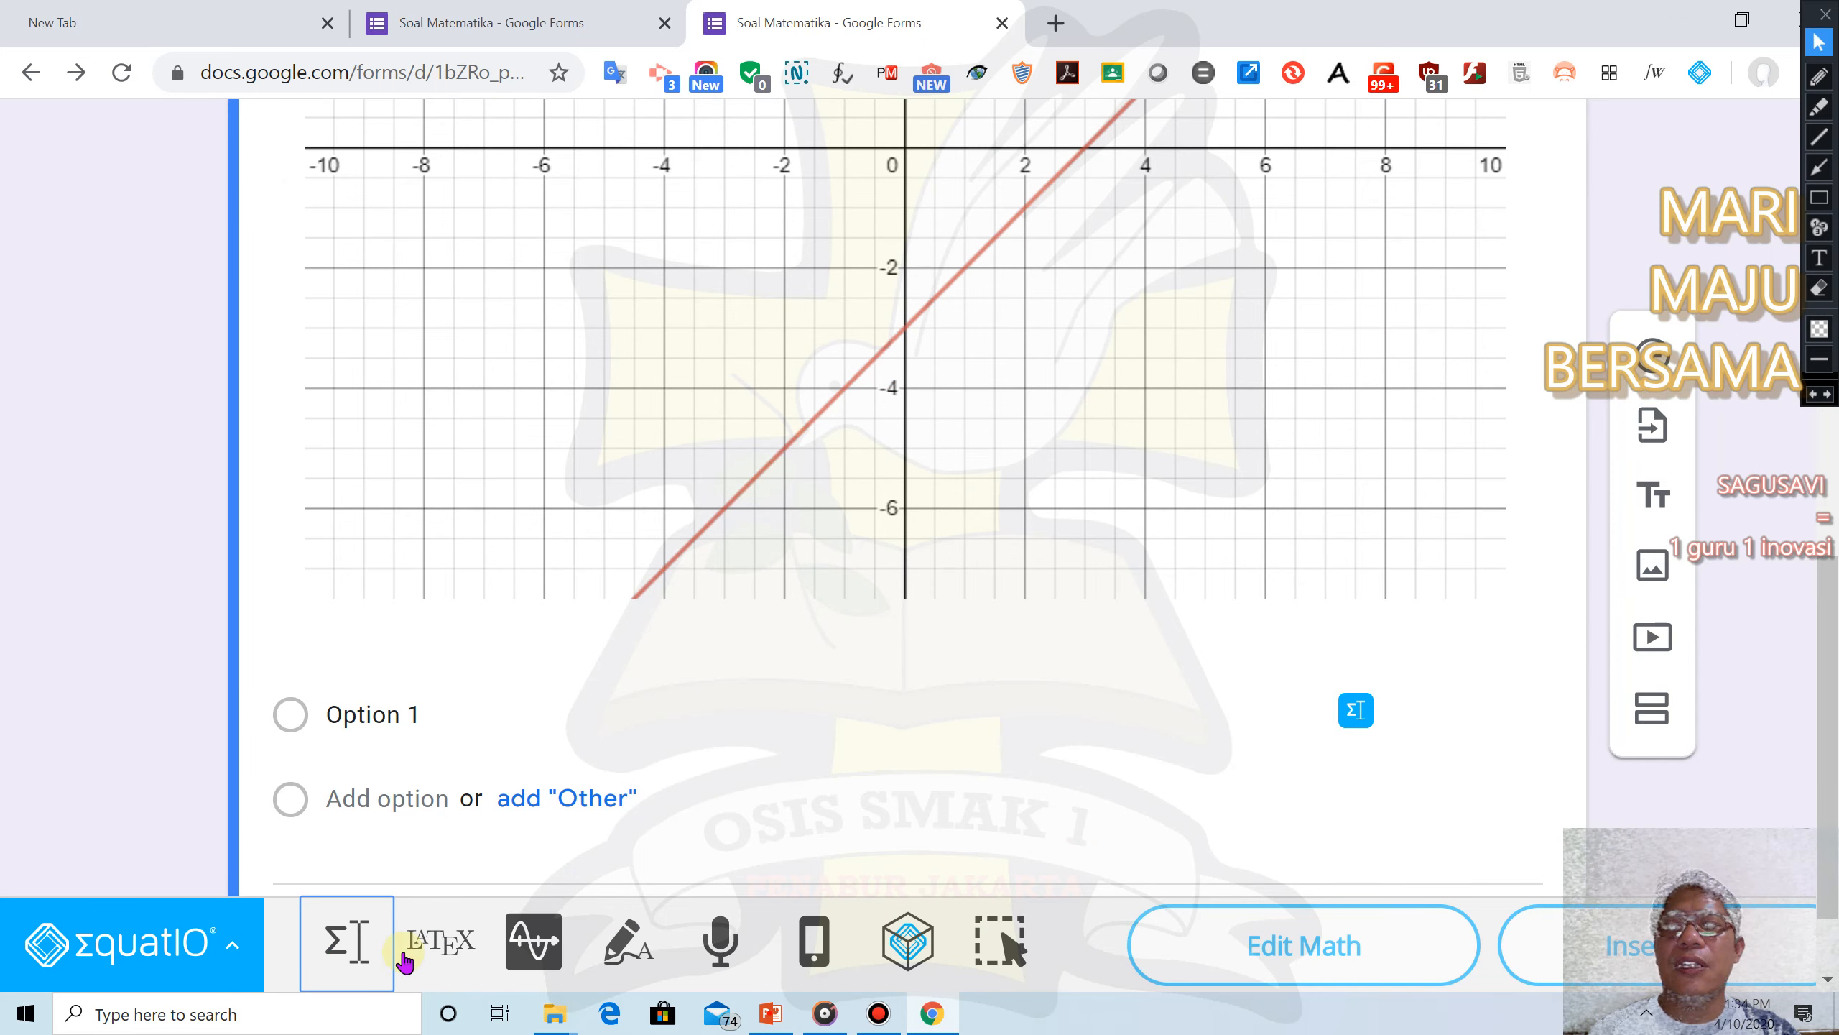
{"action": "left_click", "coordinate": [347, 941]}
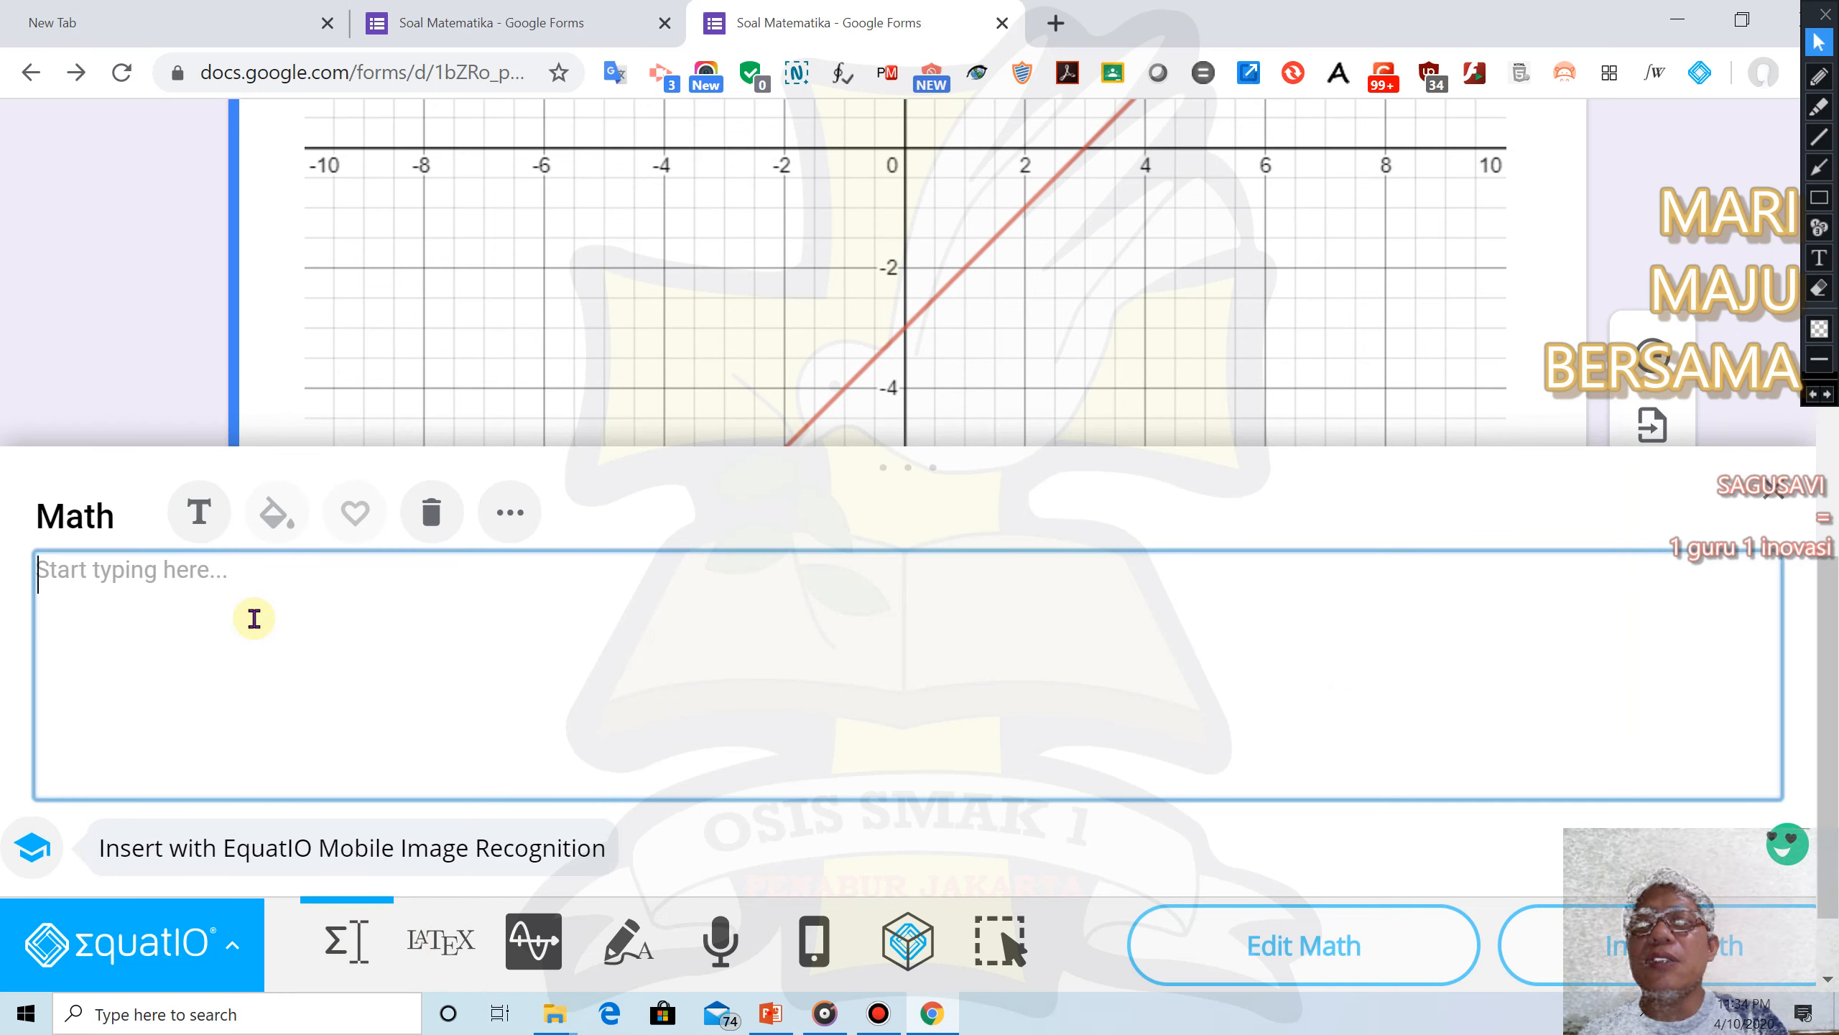
{"action": "type", "text": "y"}
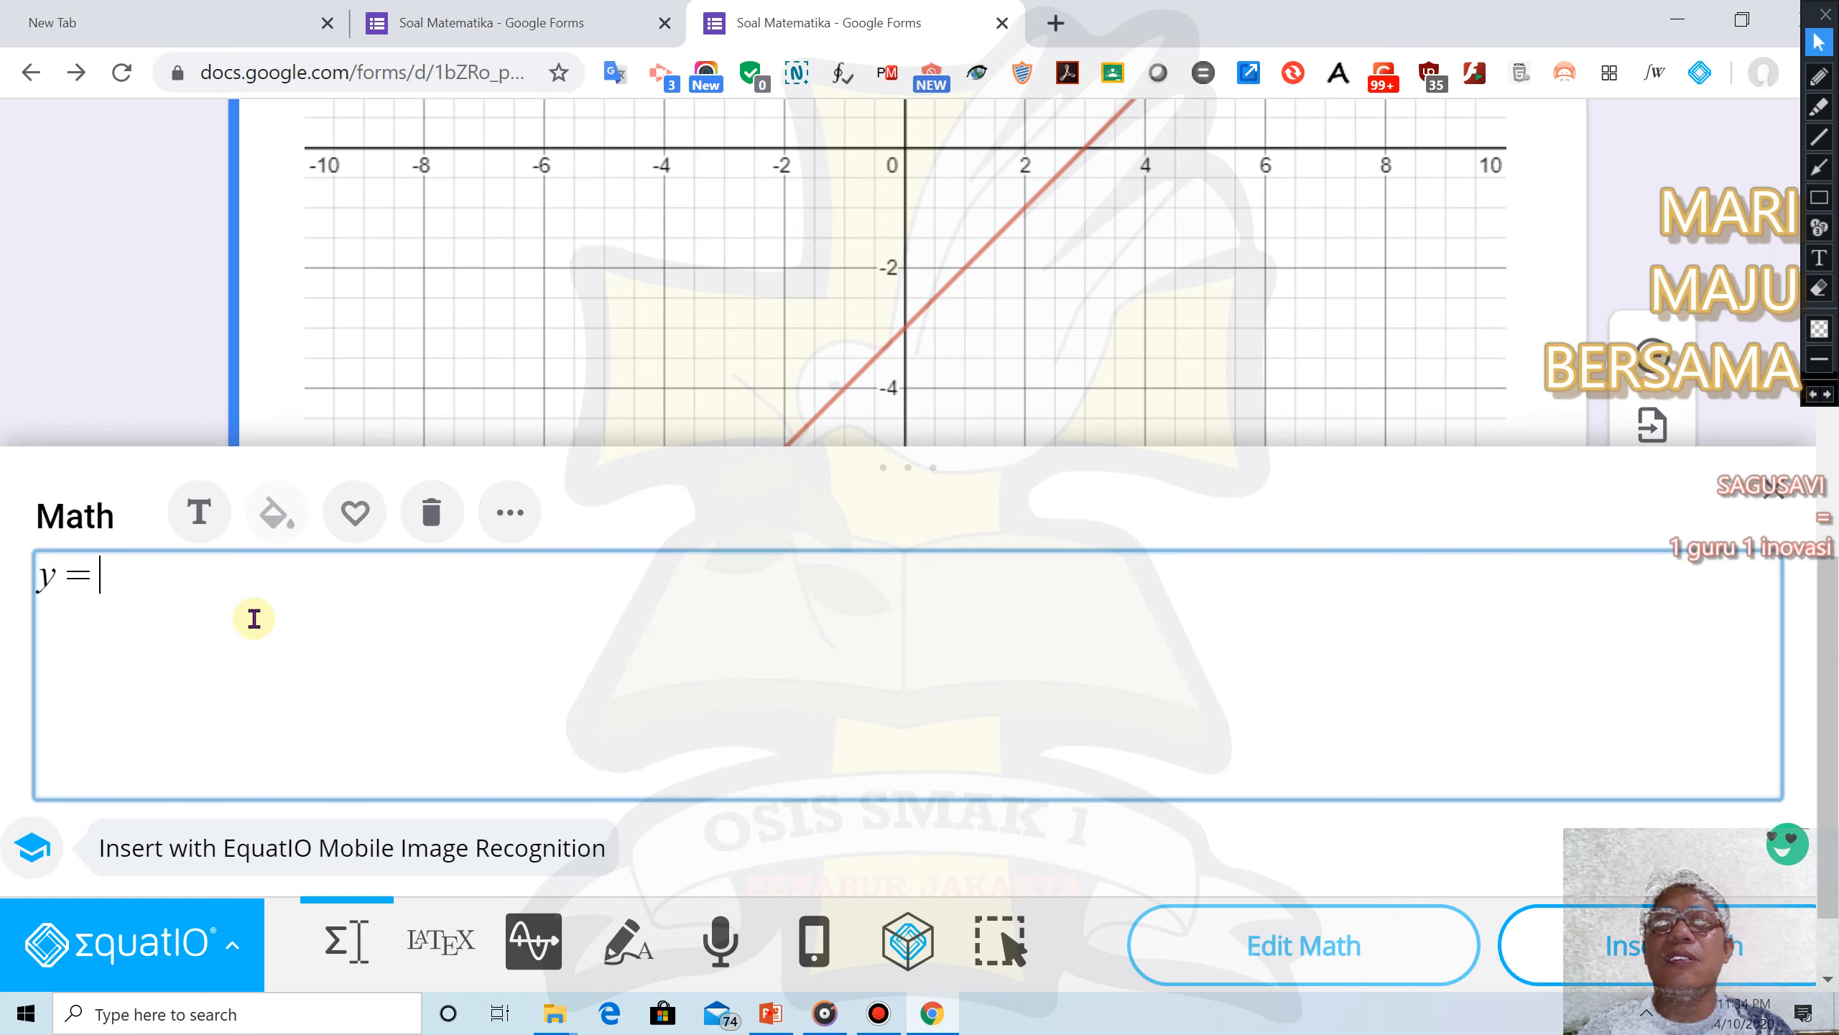
{"action": "type", "text": "=x-"}
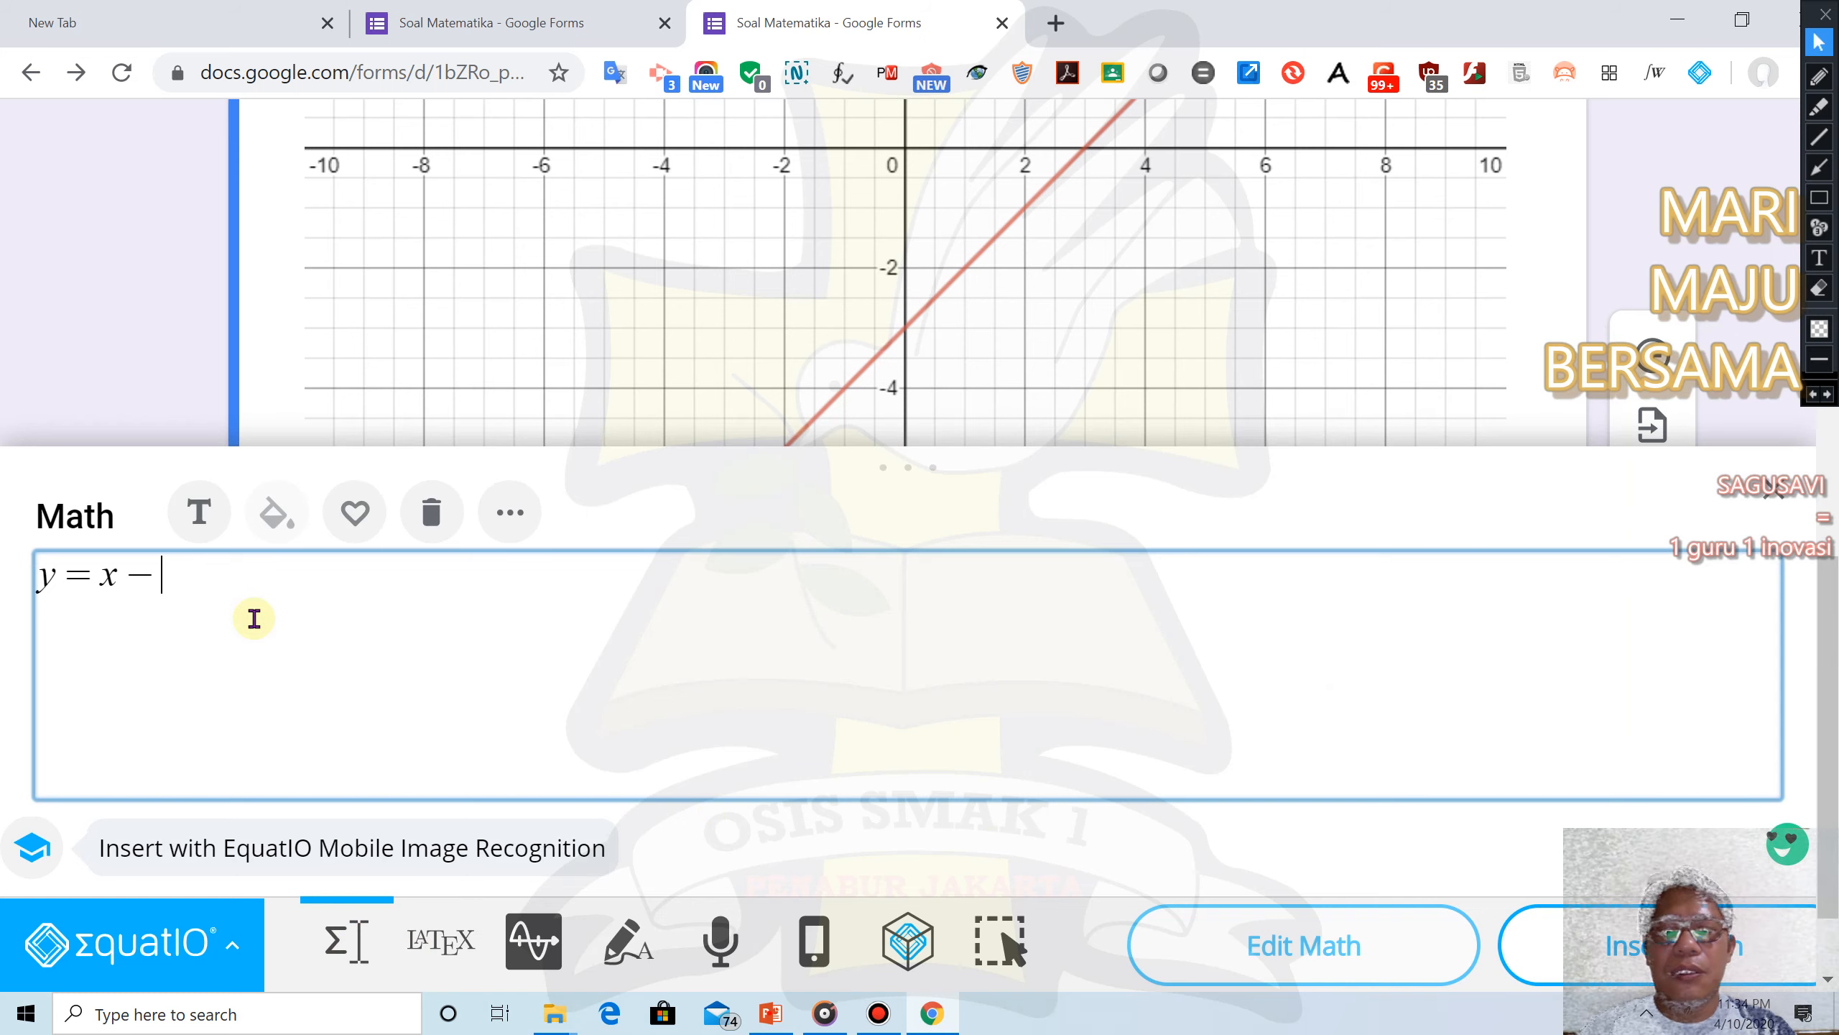
{"action": "type", "text": "3"}
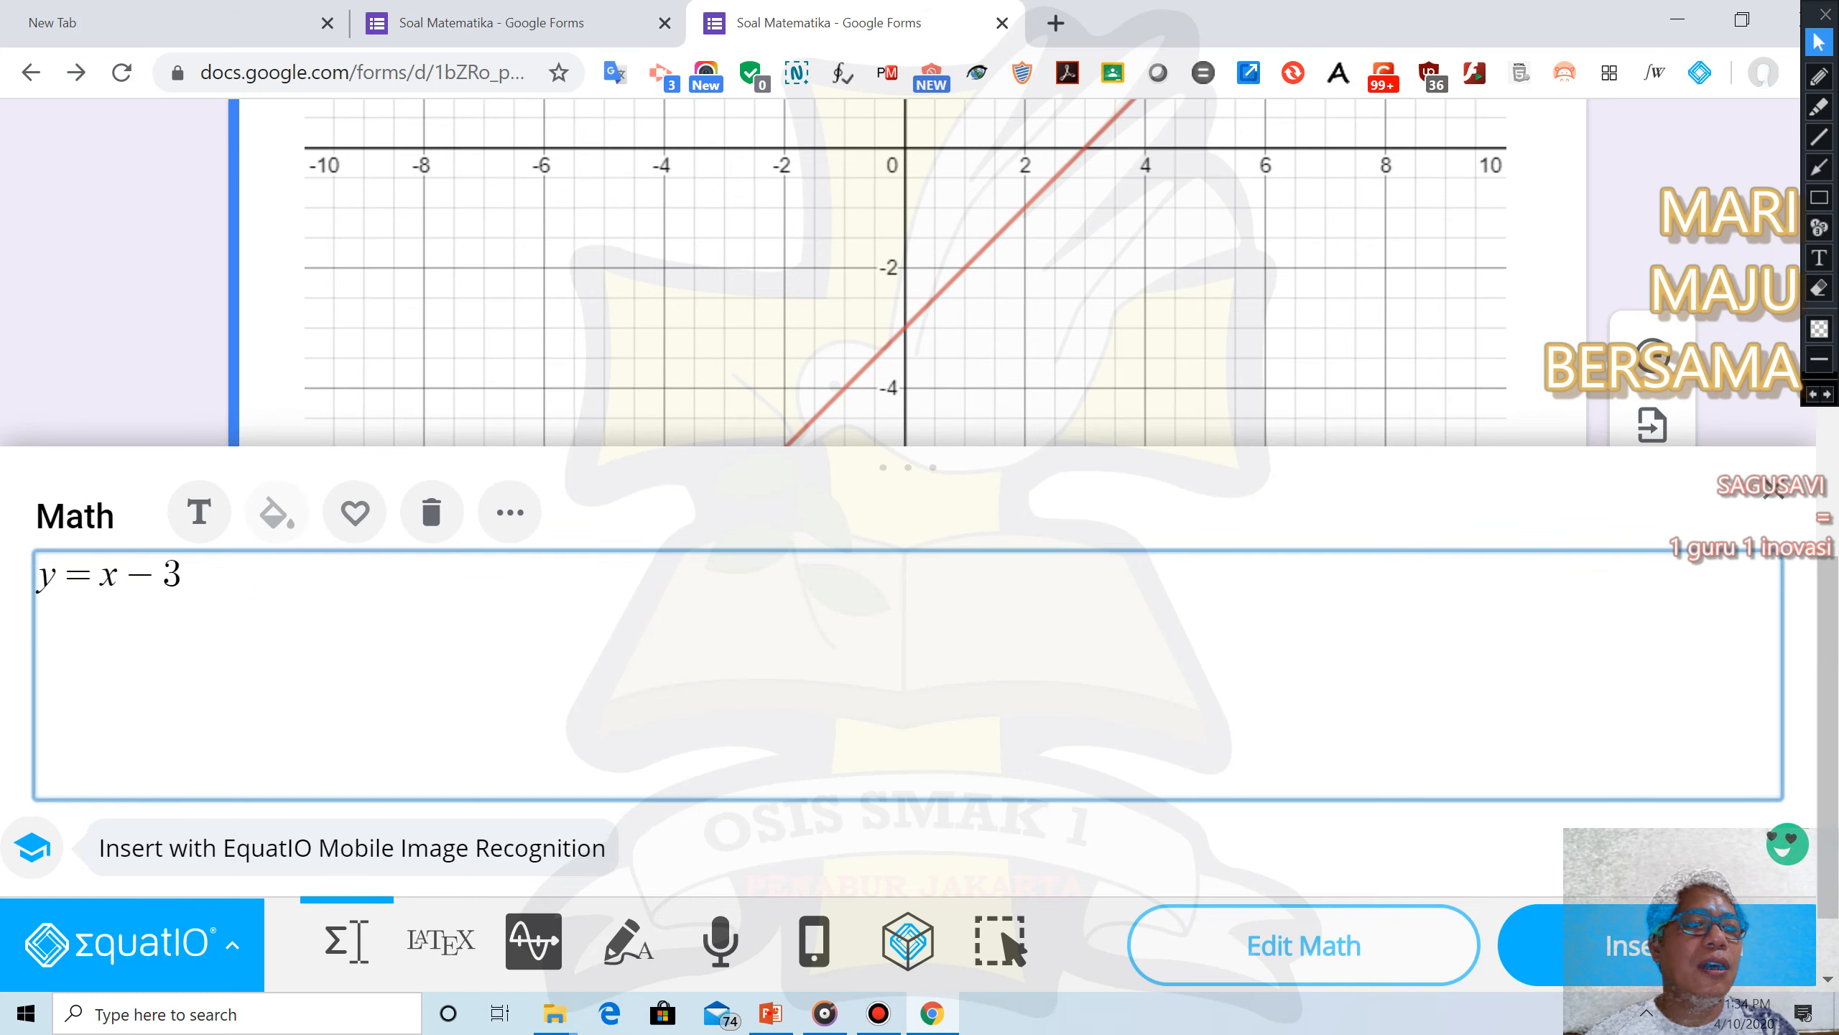
{"action": "left_click", "coordinate": [1662, 978]}
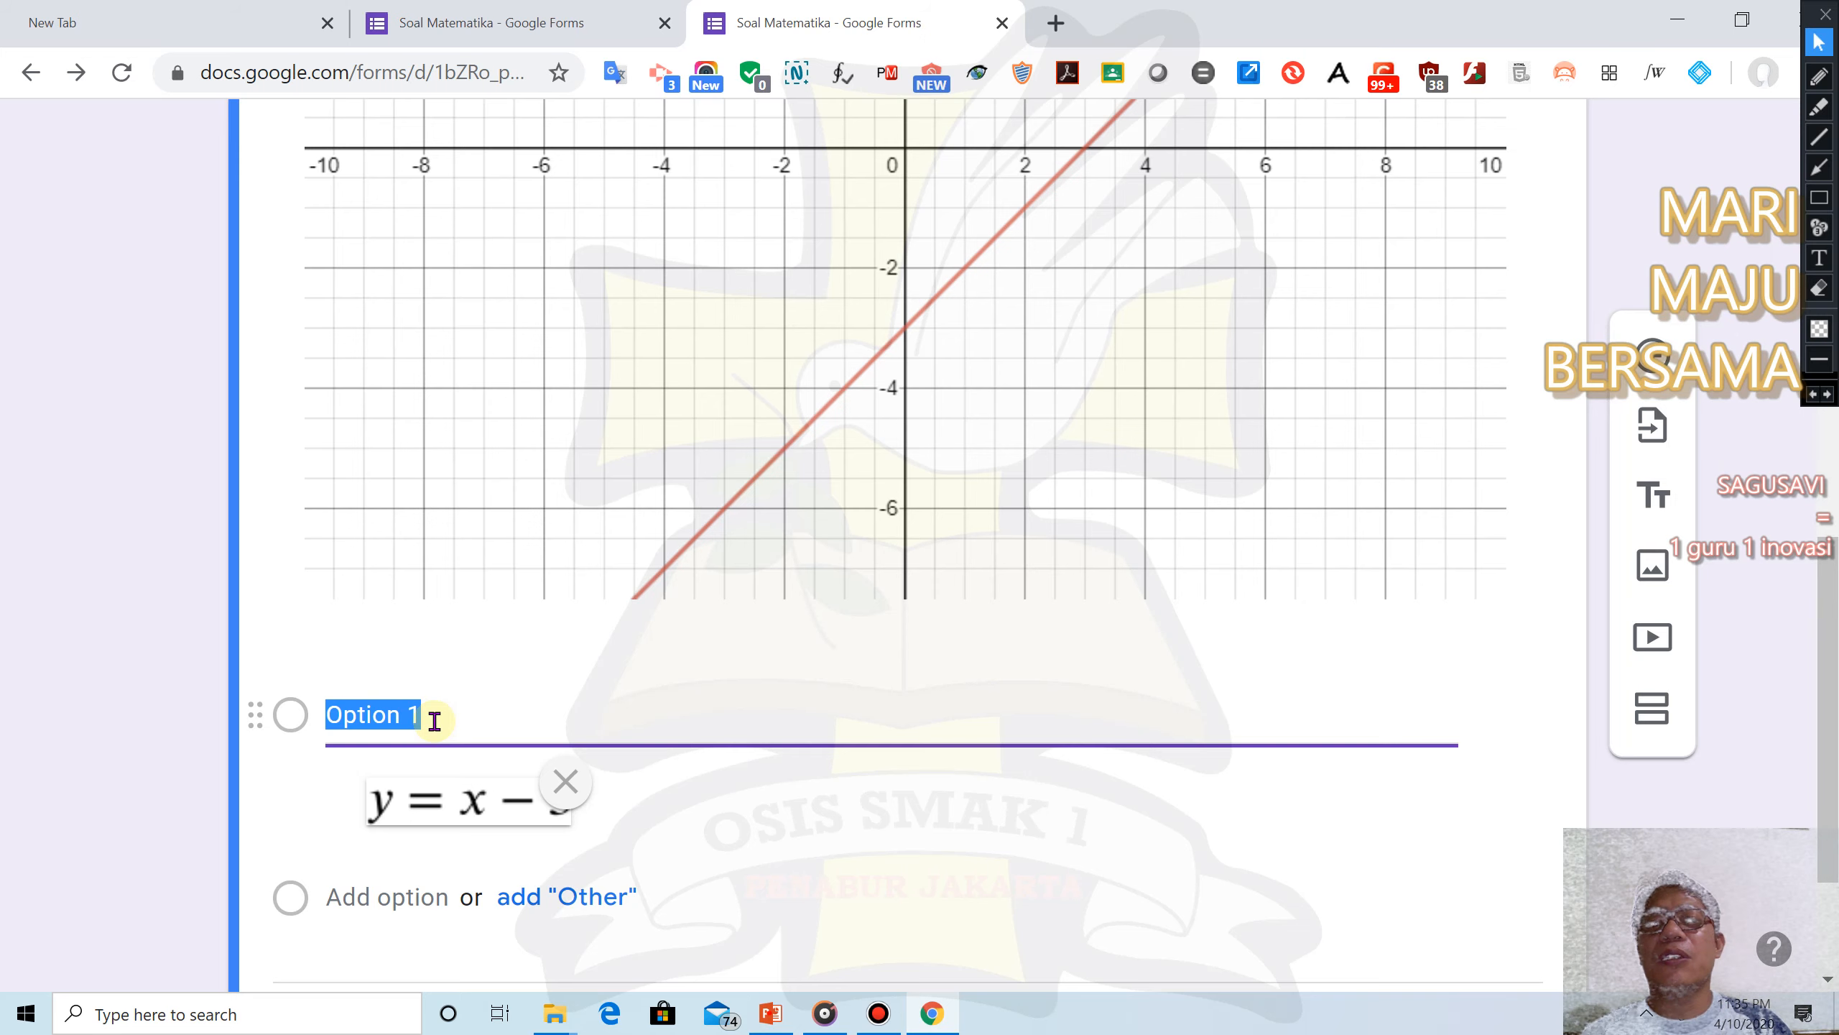
{"action": "type", "text": "."}
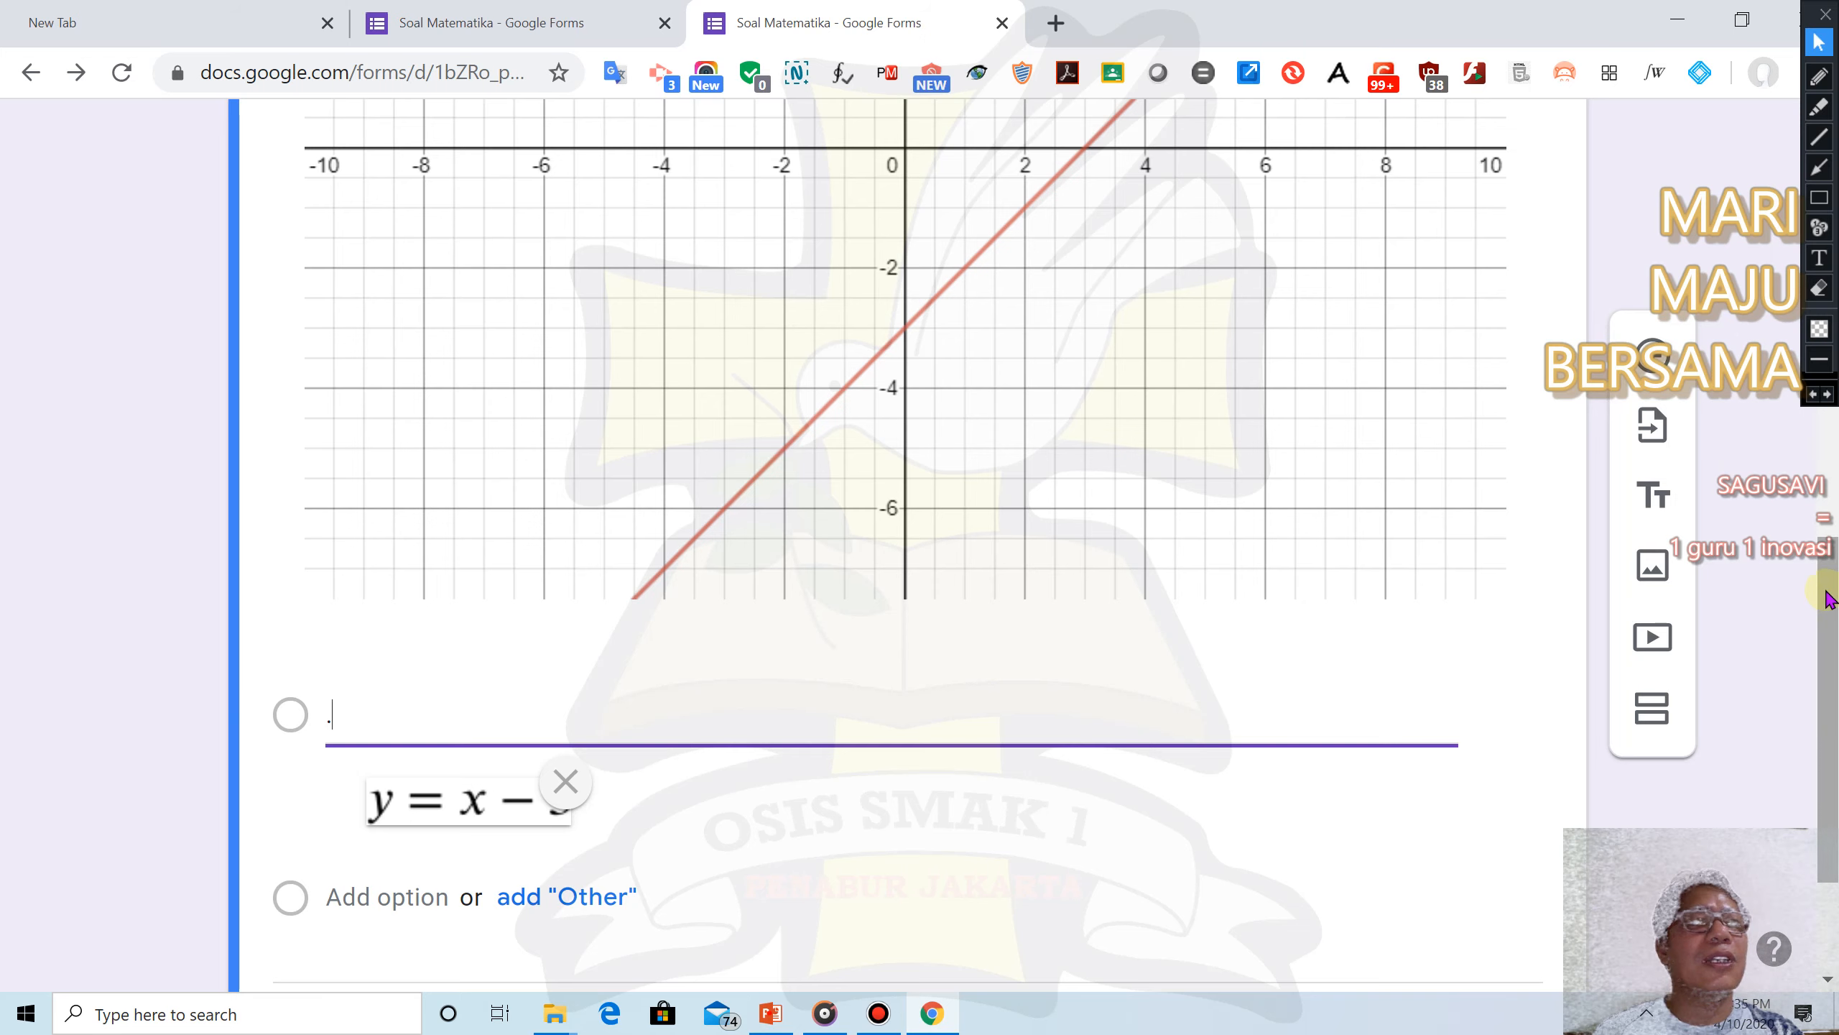
{"action": "left_click_drag", "start_coordinate": [1826, 596], "coordinate": [1834, 648]}
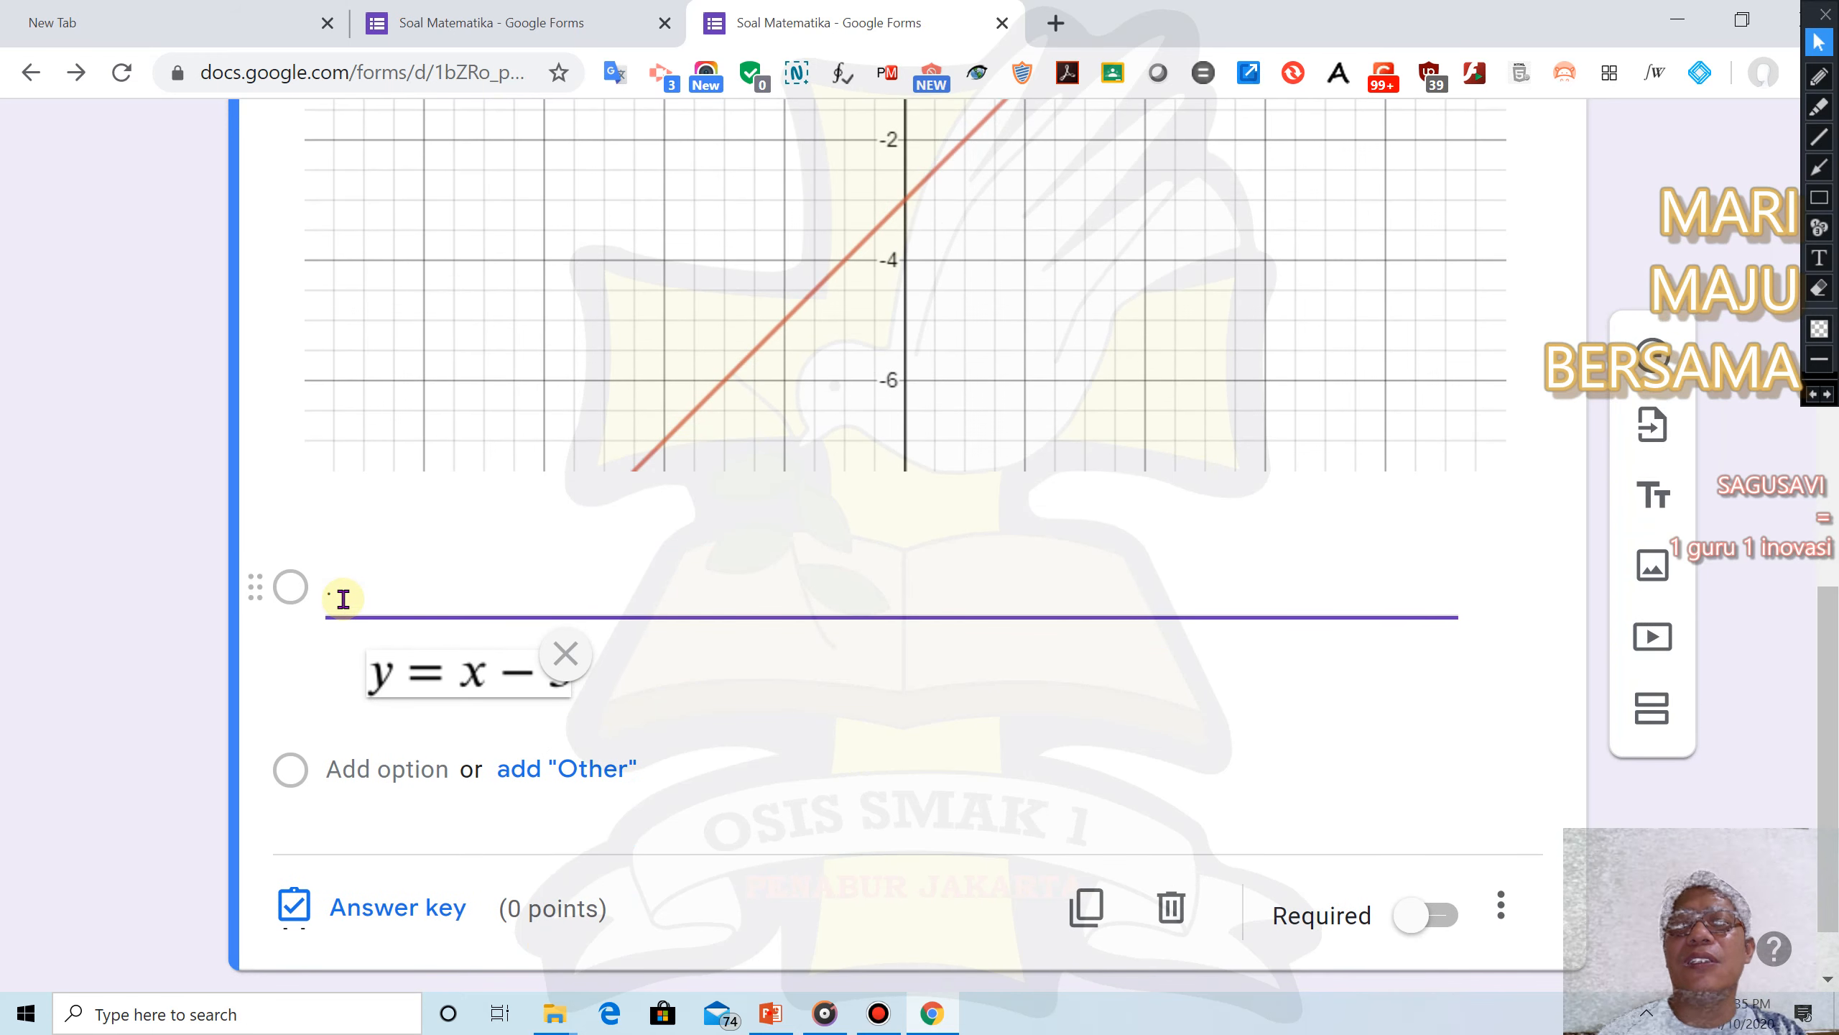
Add a second answer option with the EquatIO equation y = x + 3 and label it ".."
{"action": "left_click", "coordinate": [566, 768]}
{"action": "left_click", "coordinate": [387, 834]}
{"action": "left_click", "coordinate": [1436, 769]}
{"action": "left_click", "coordinate": [381, 782]}
{"action": "type", "text": ".."}
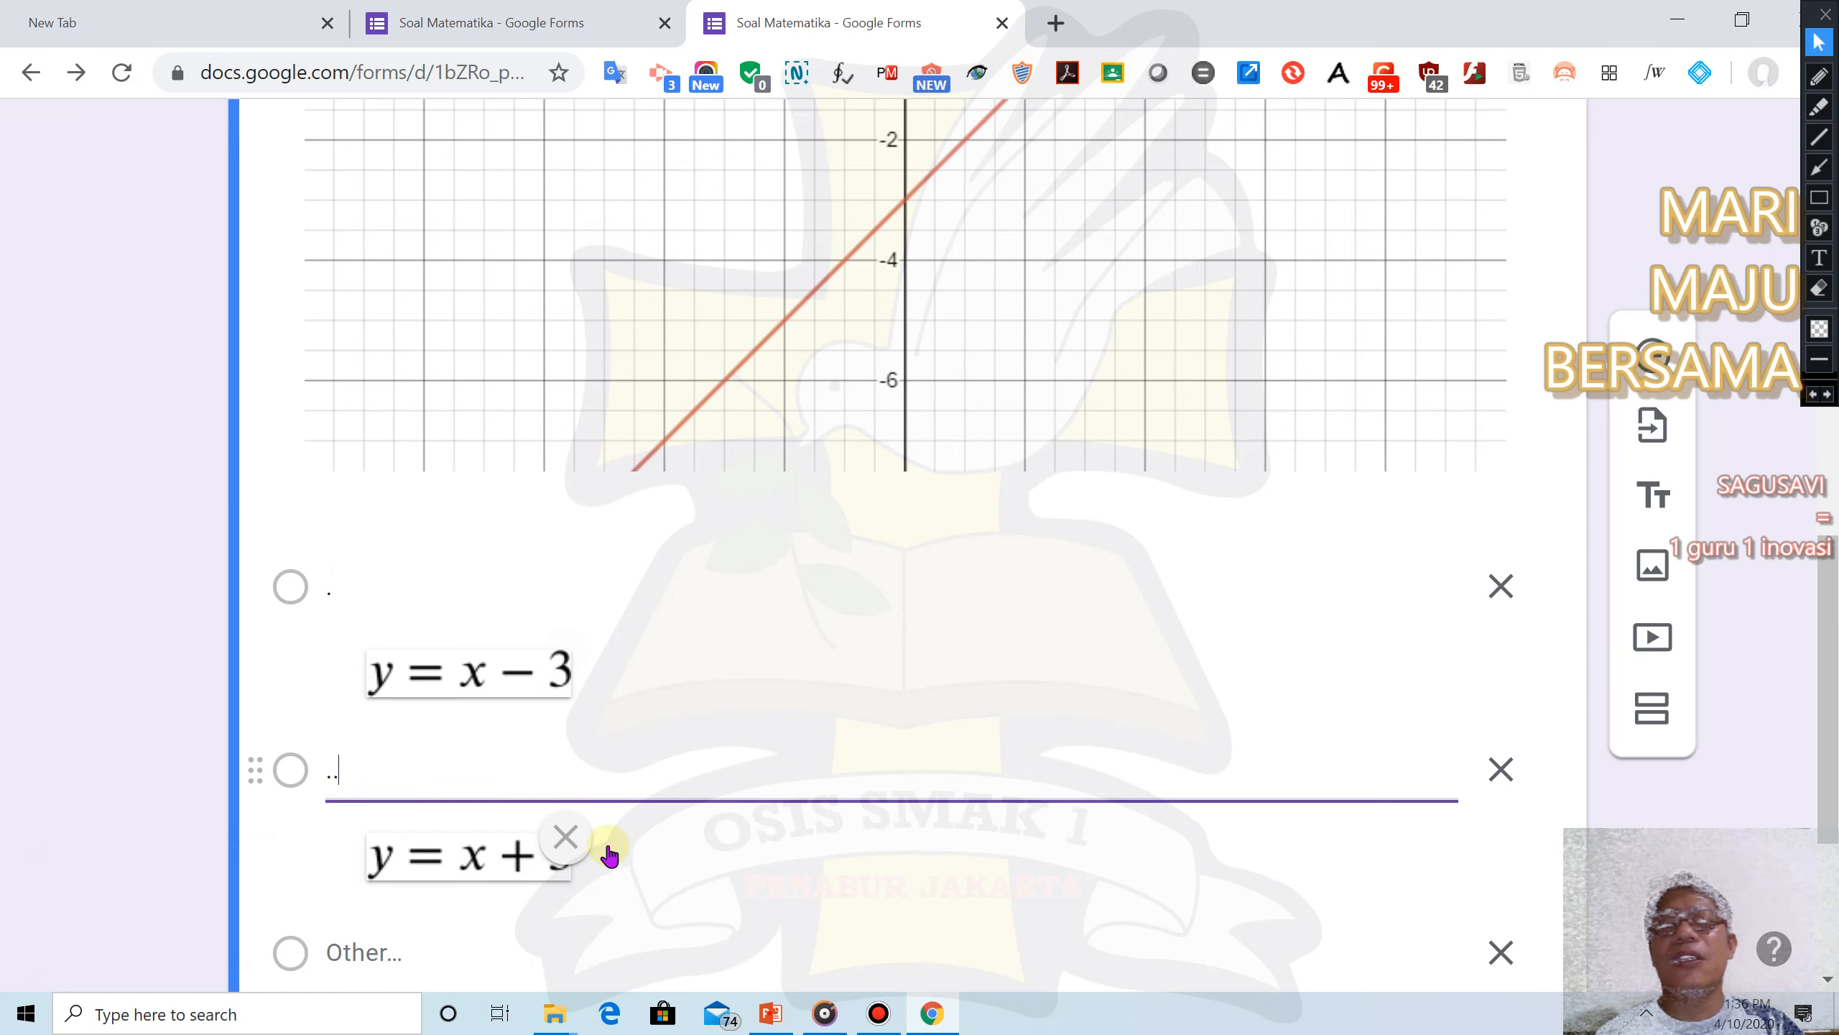
Add a third answer option with the EquatIO equation y = 2x + 3, label it "...", and remove the "Other" option
{"action": "scroll", "coordinate": [1832, 673], "scroll_direction": "down", "scroll_amount": 4}
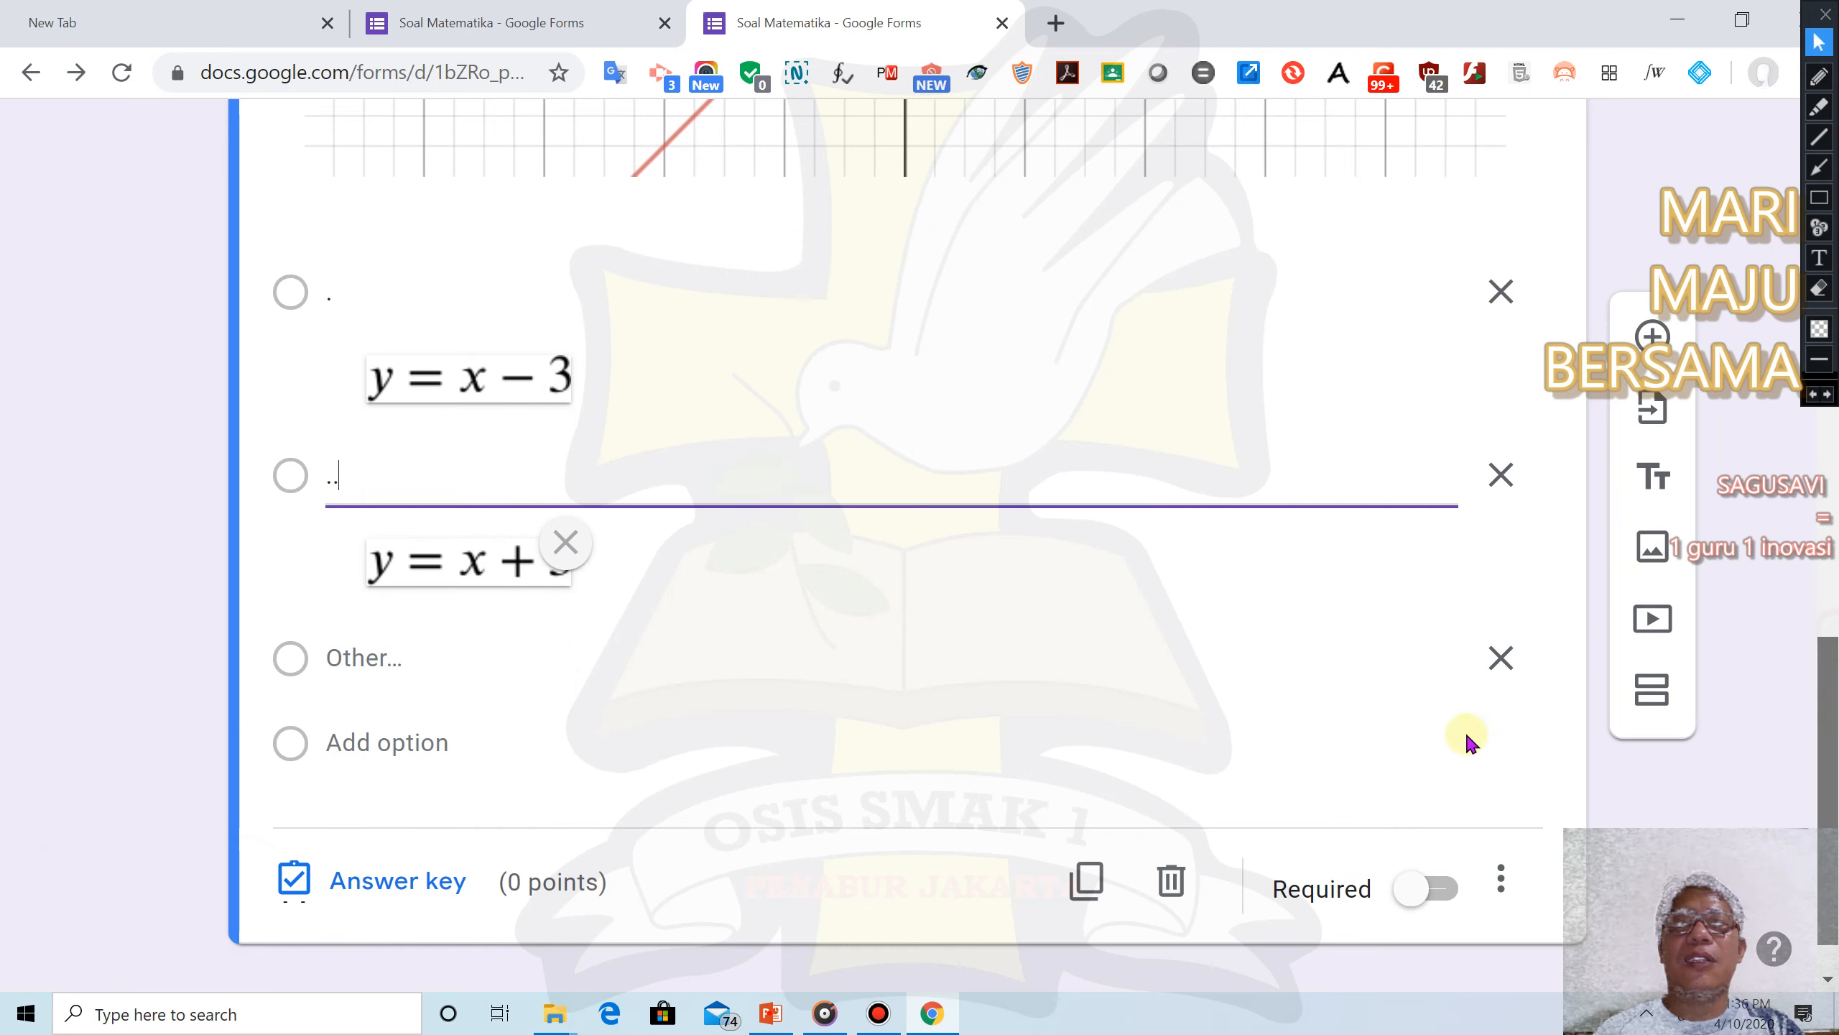
{"action": "left_click", "coordinate": [376, 665]}
{"action": "left_click", "coordinate": [374, 741]}
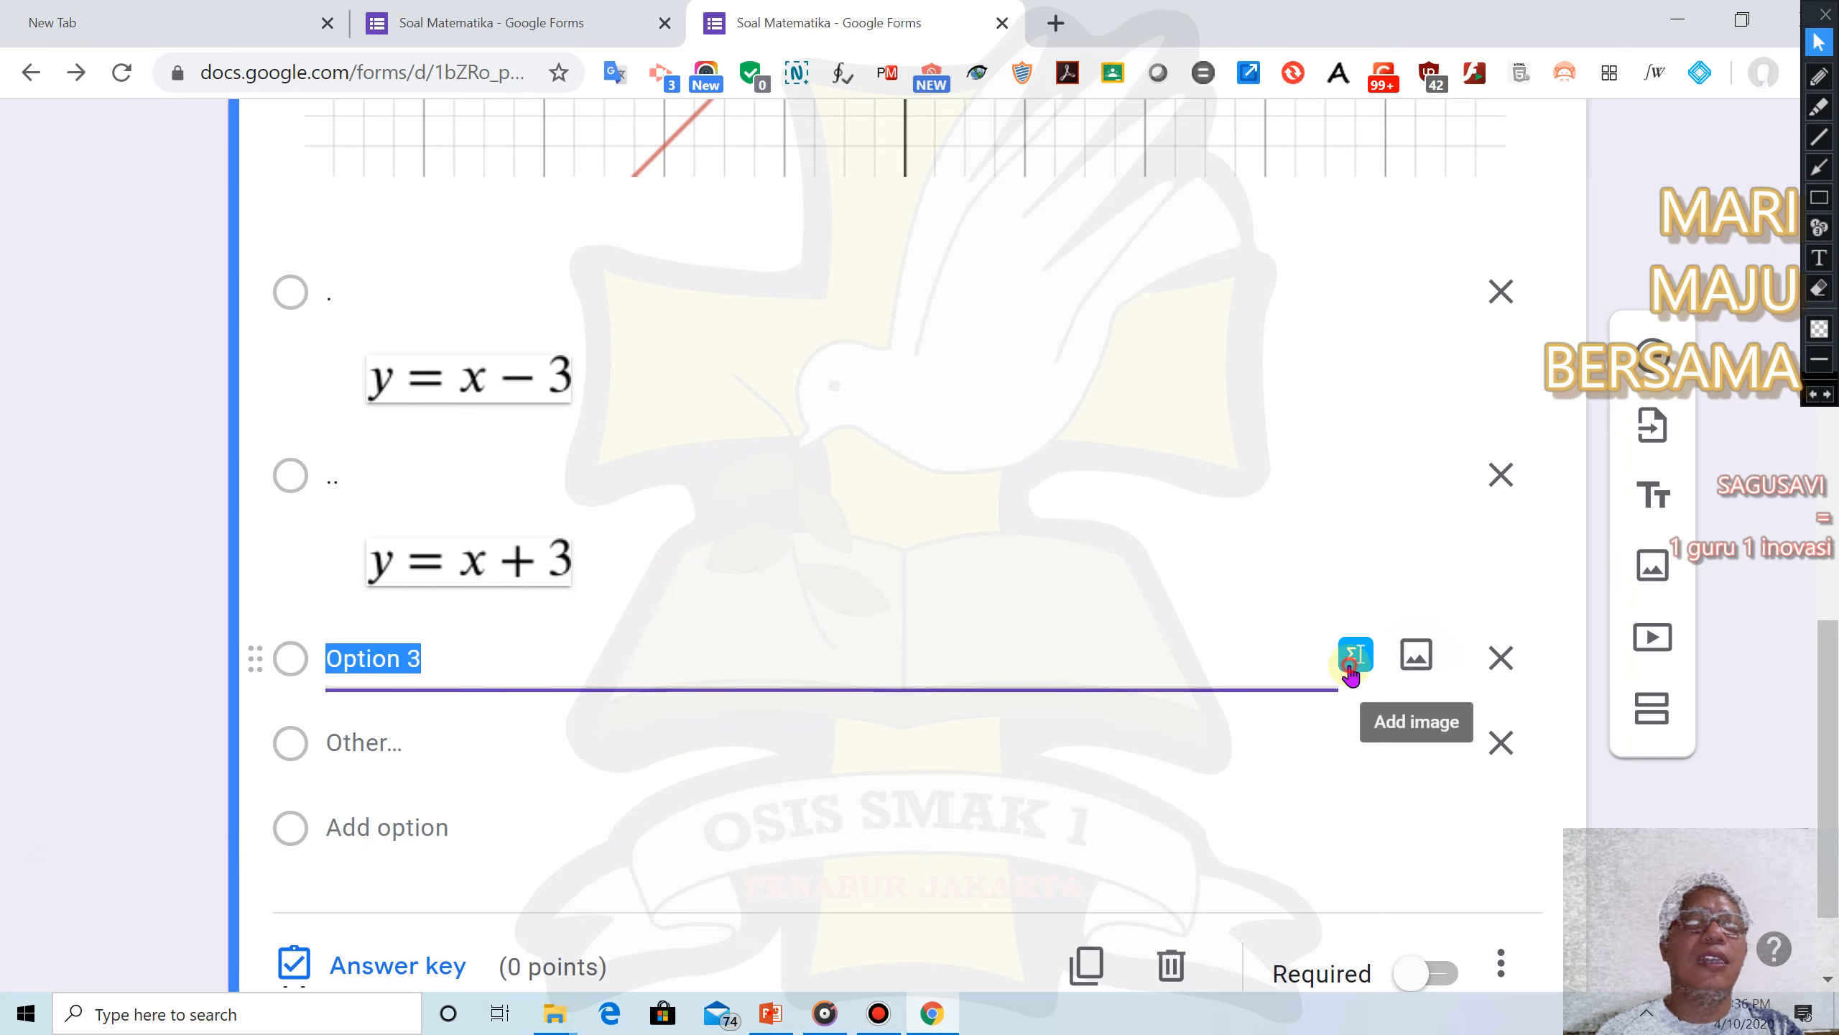
{"action": "left_click", "coordinate": [1352, 671]}
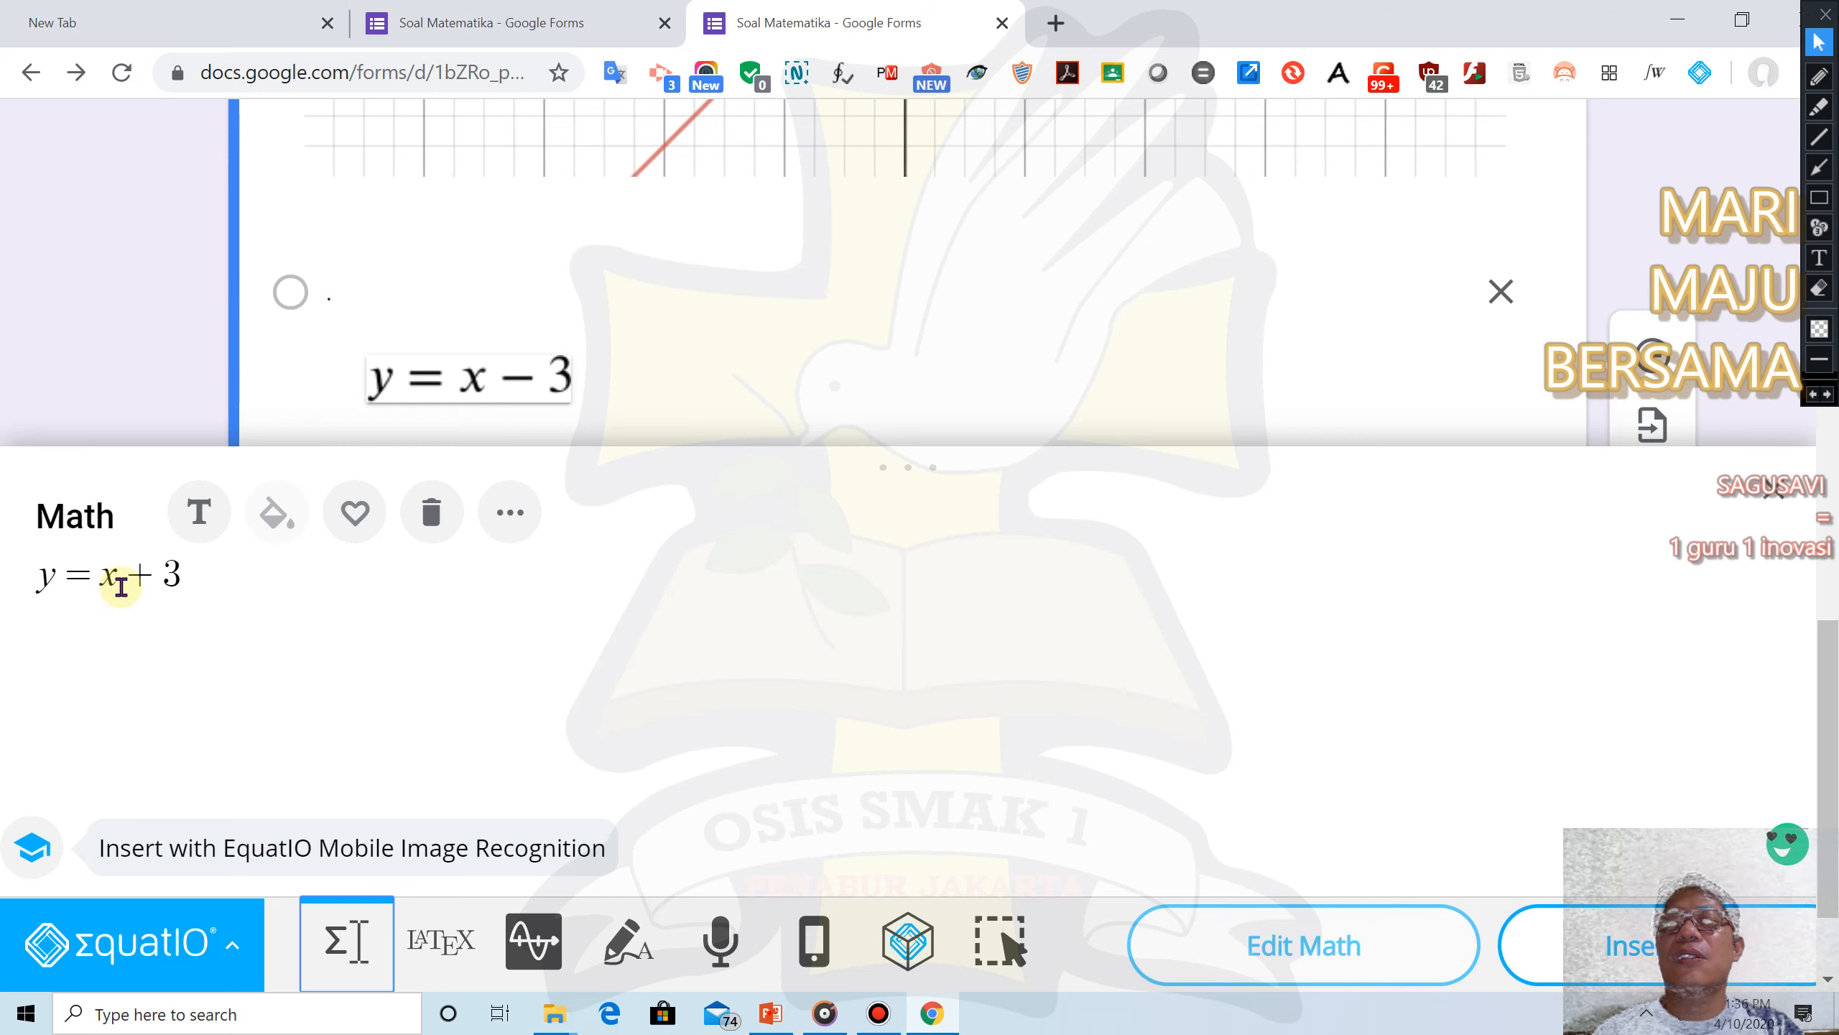
{"action": "left_click", "coordinate": [104, 576]}
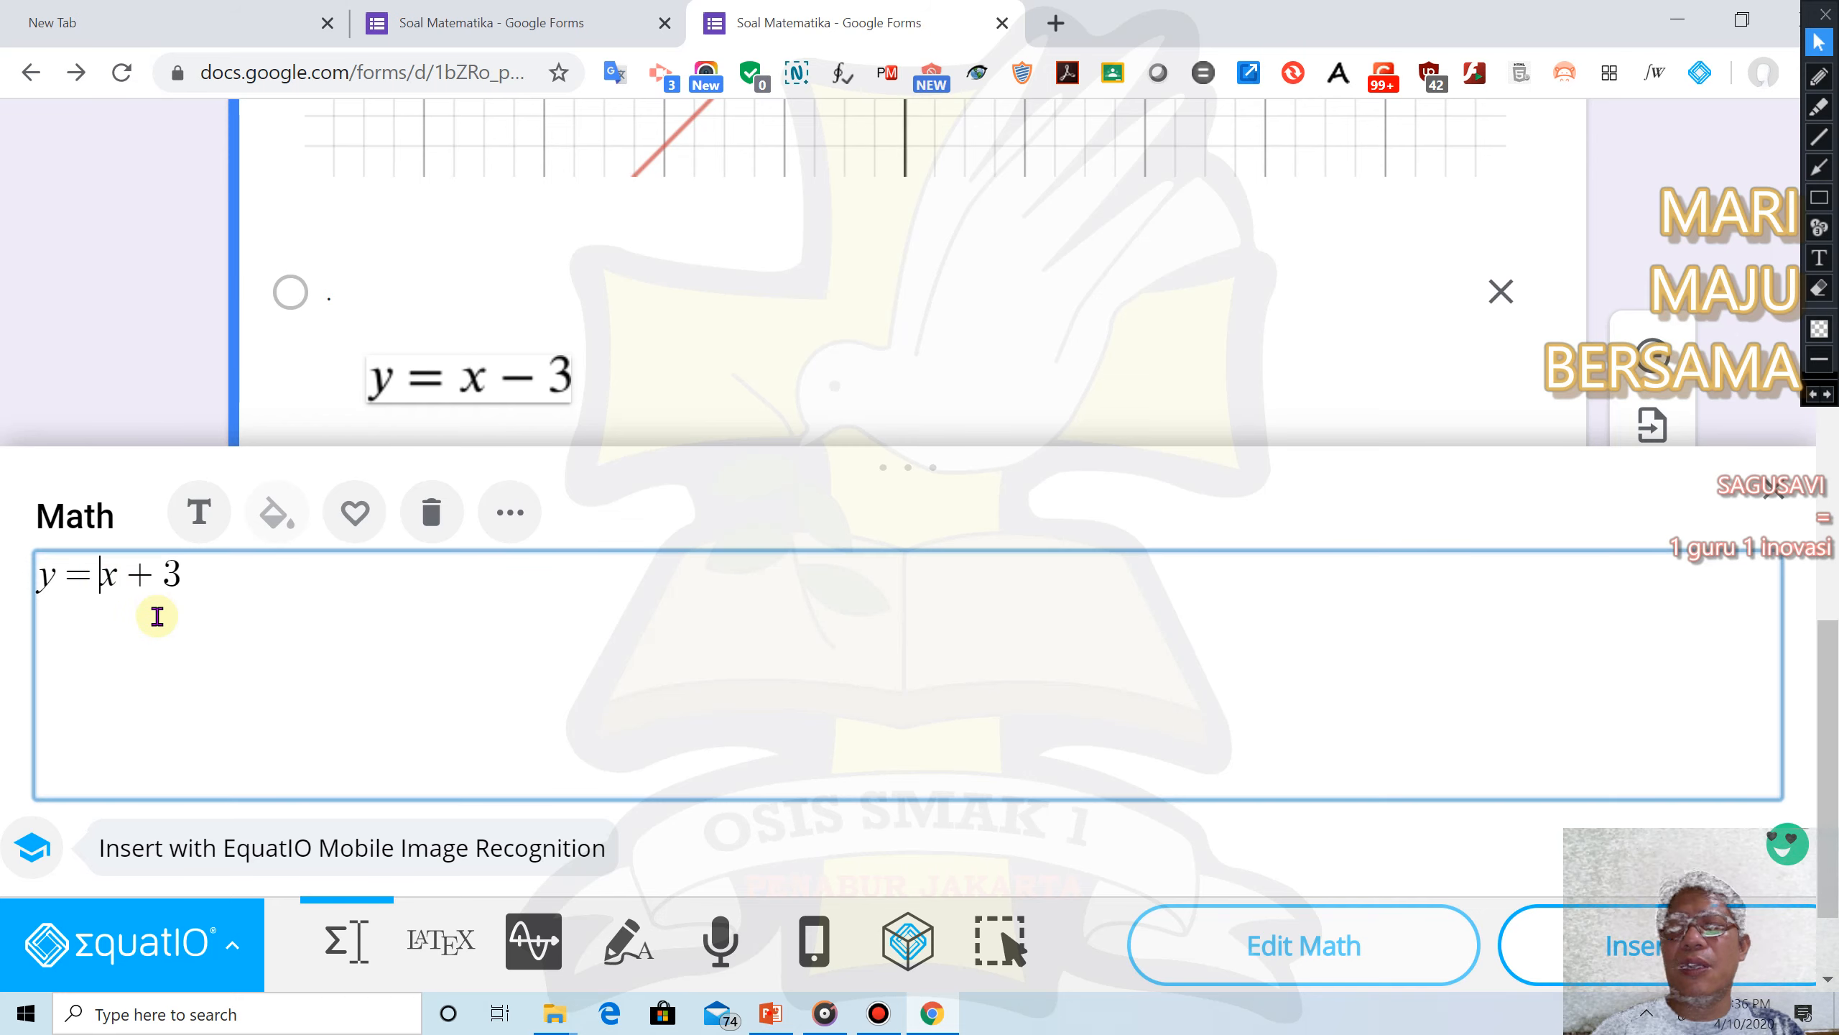
{"action": "type", "text": "2"}
{"action": "left_click", "coordinate": [1521, 945]}
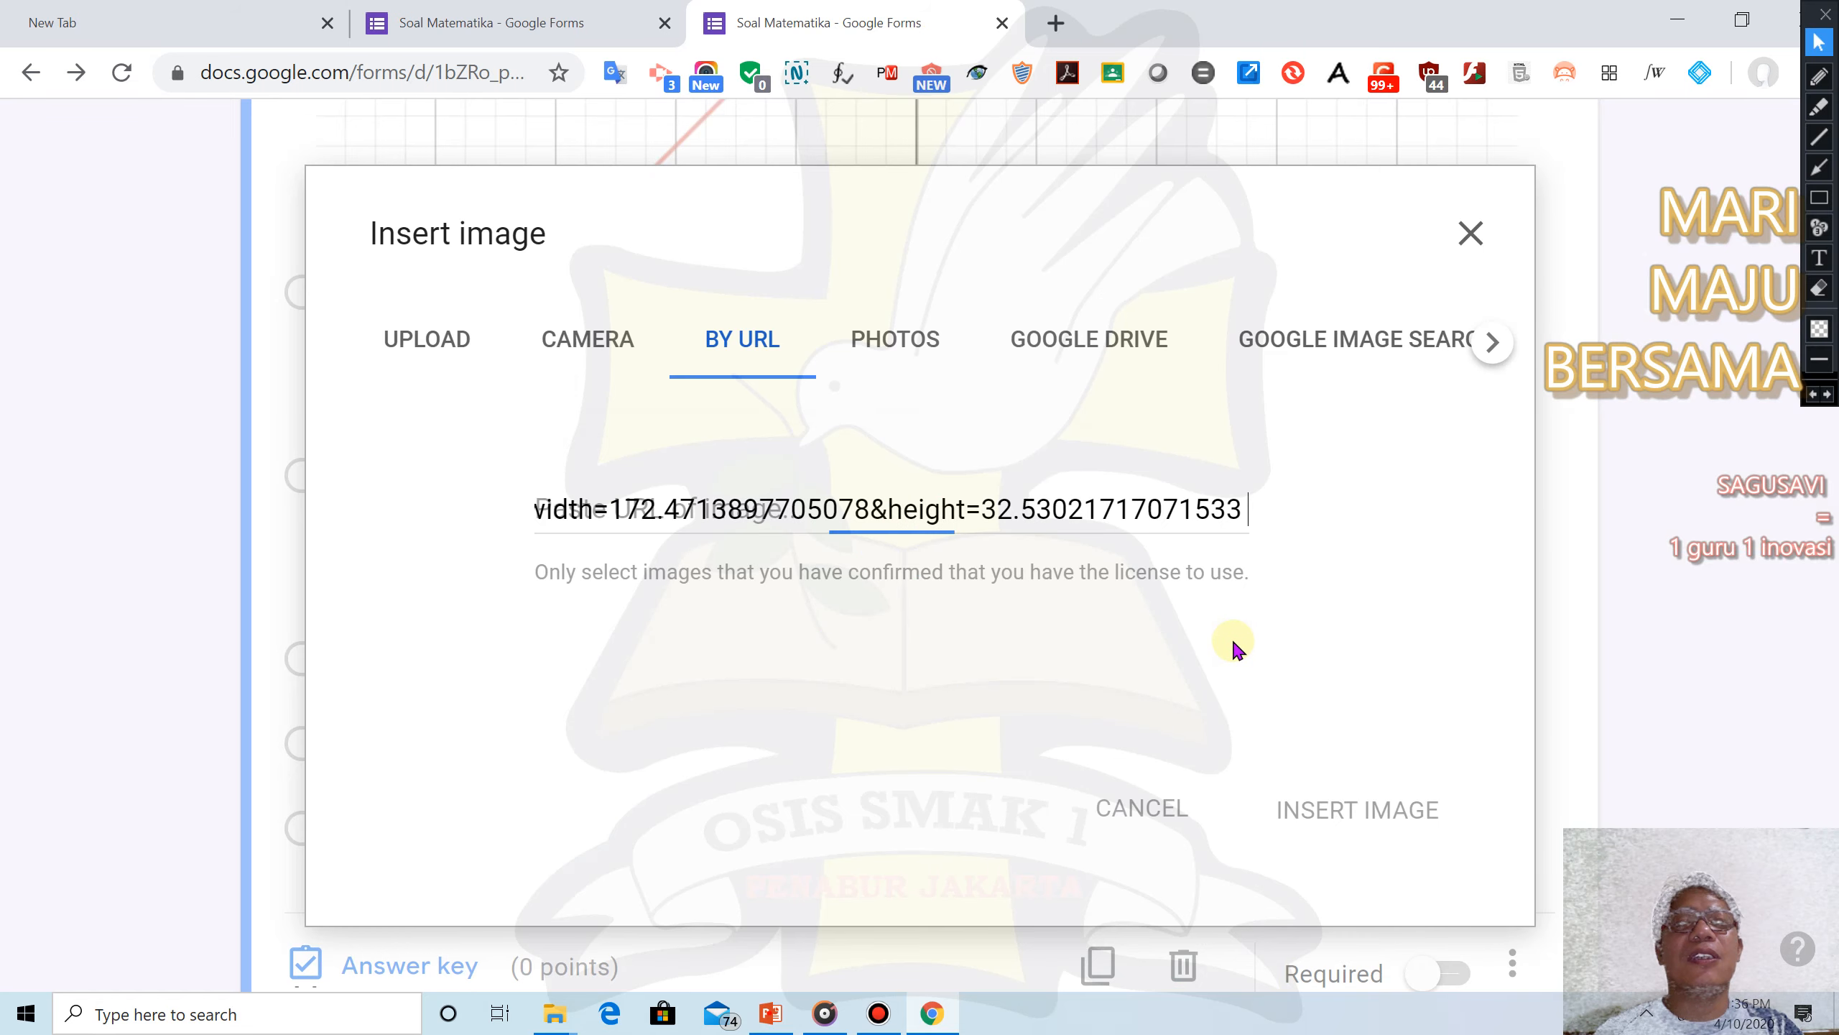
{"action": "left_click", "coordinate": [1370, 811]}
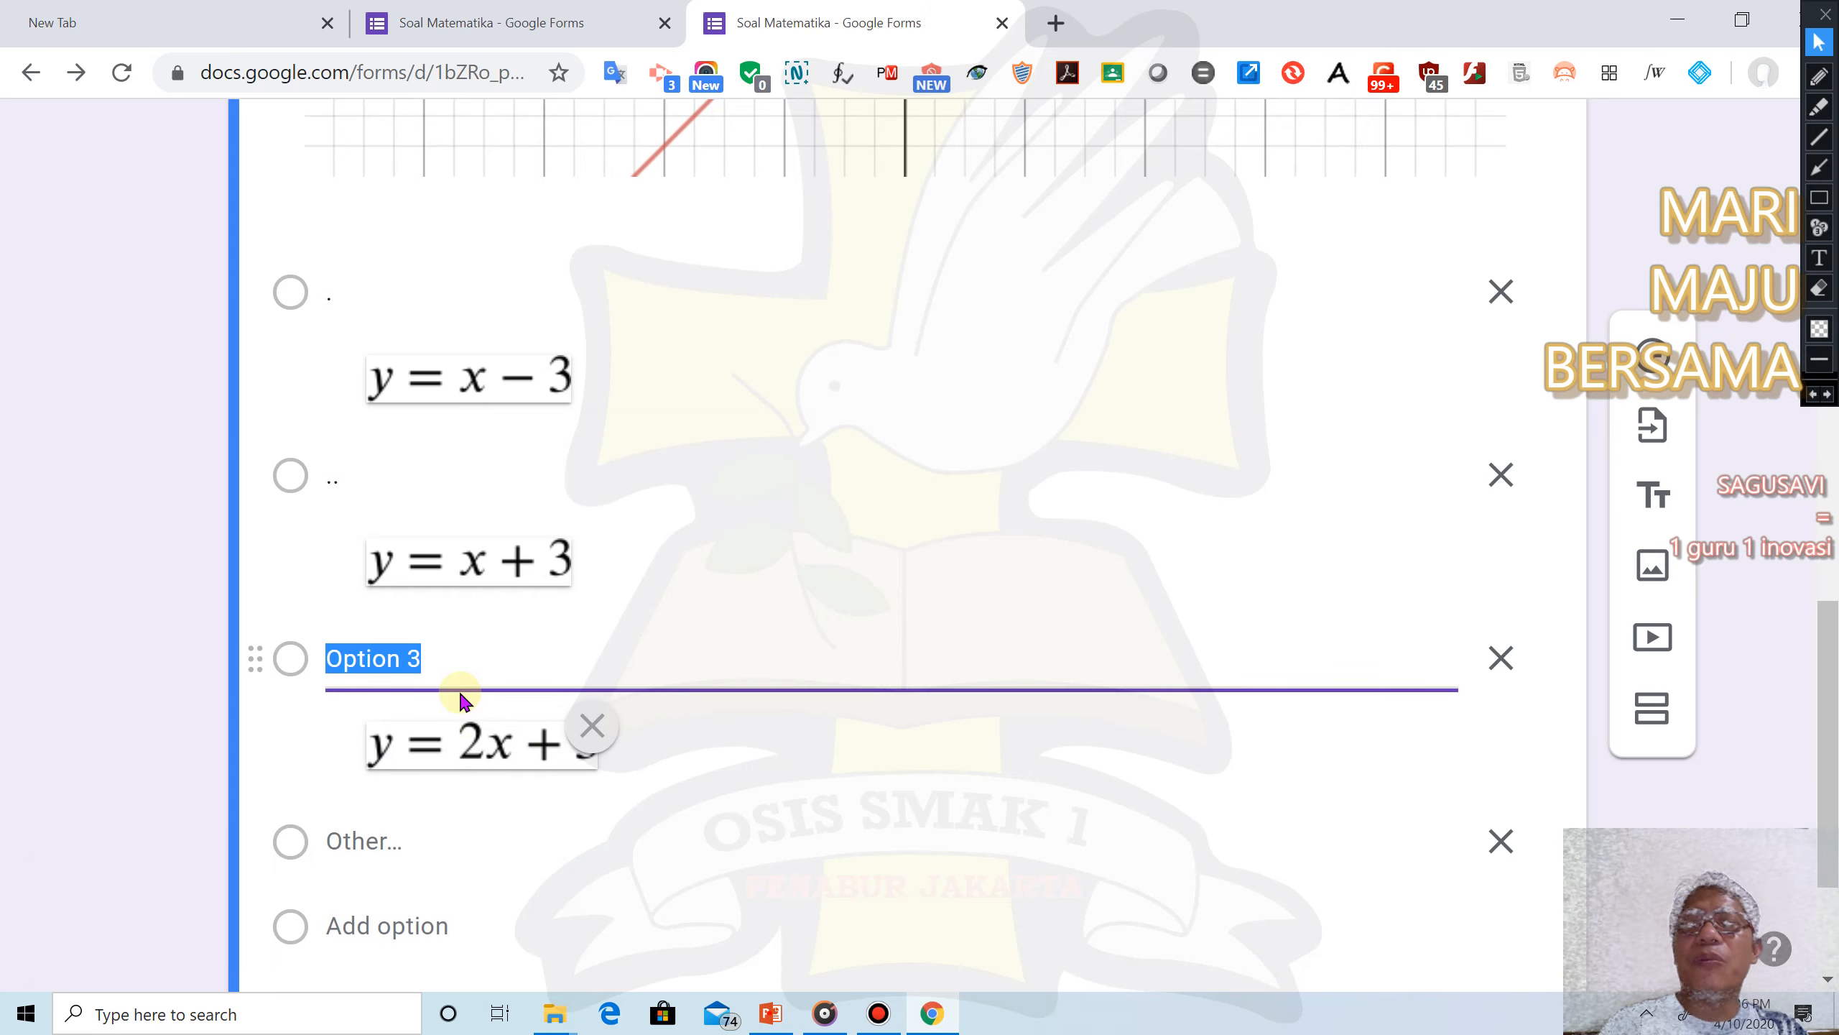
{"action": "type", "text": "..."}
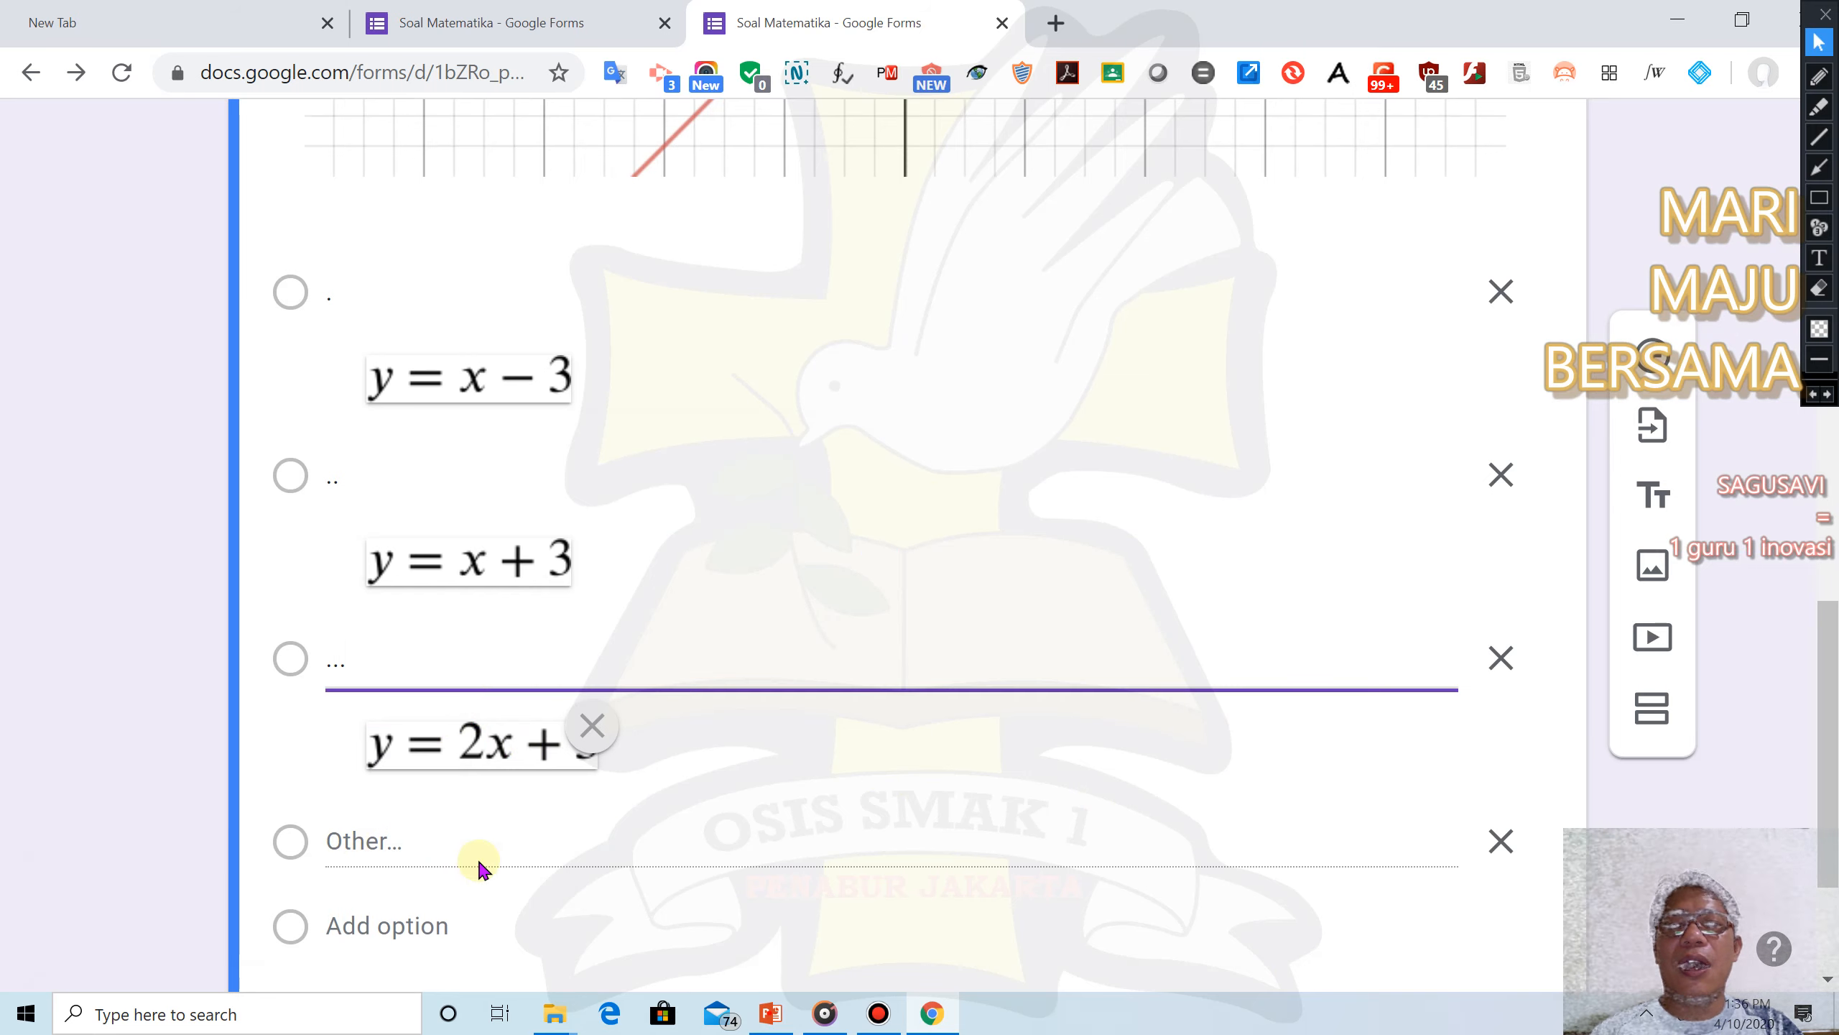
{"action": "left_click", "coordinate": [1502, 844]}
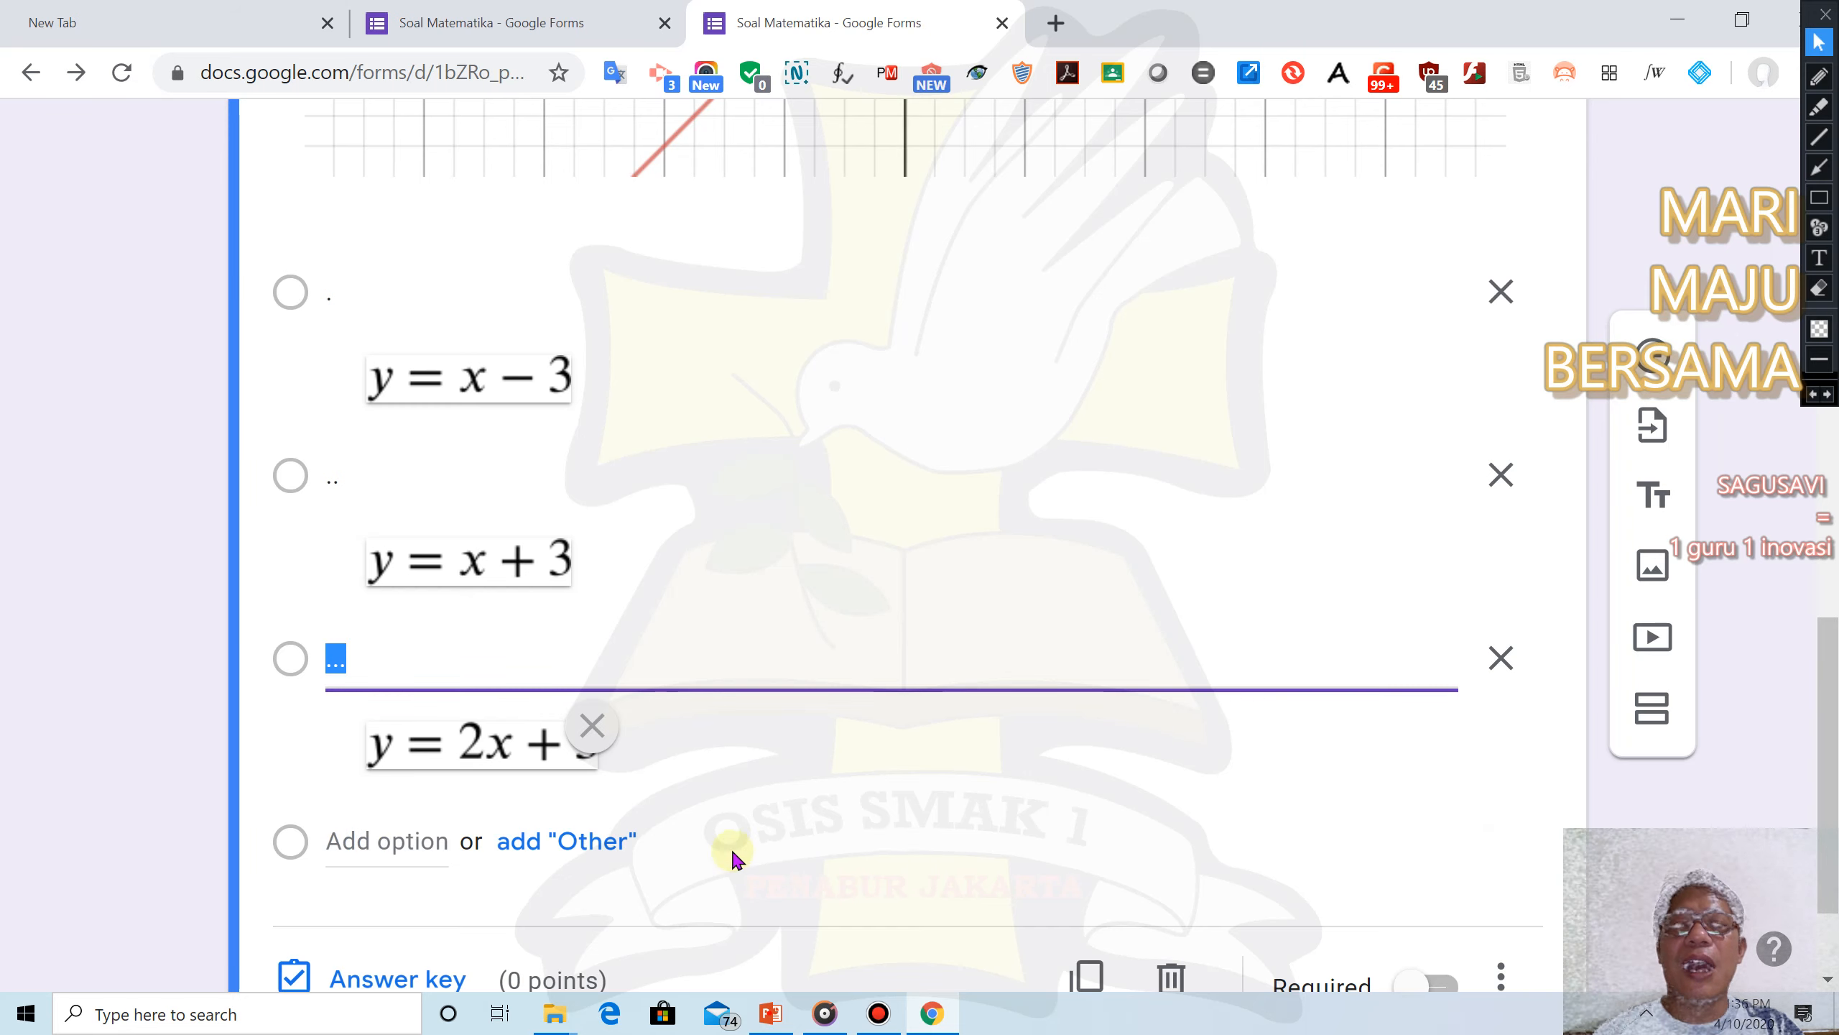
Check in the form's quiz settings that "Make this a quiz" is on and save the settings
{"action": "scroll", "coordinate": [951, 826], "scroll_direction": "up", "scroll_amount": 10}
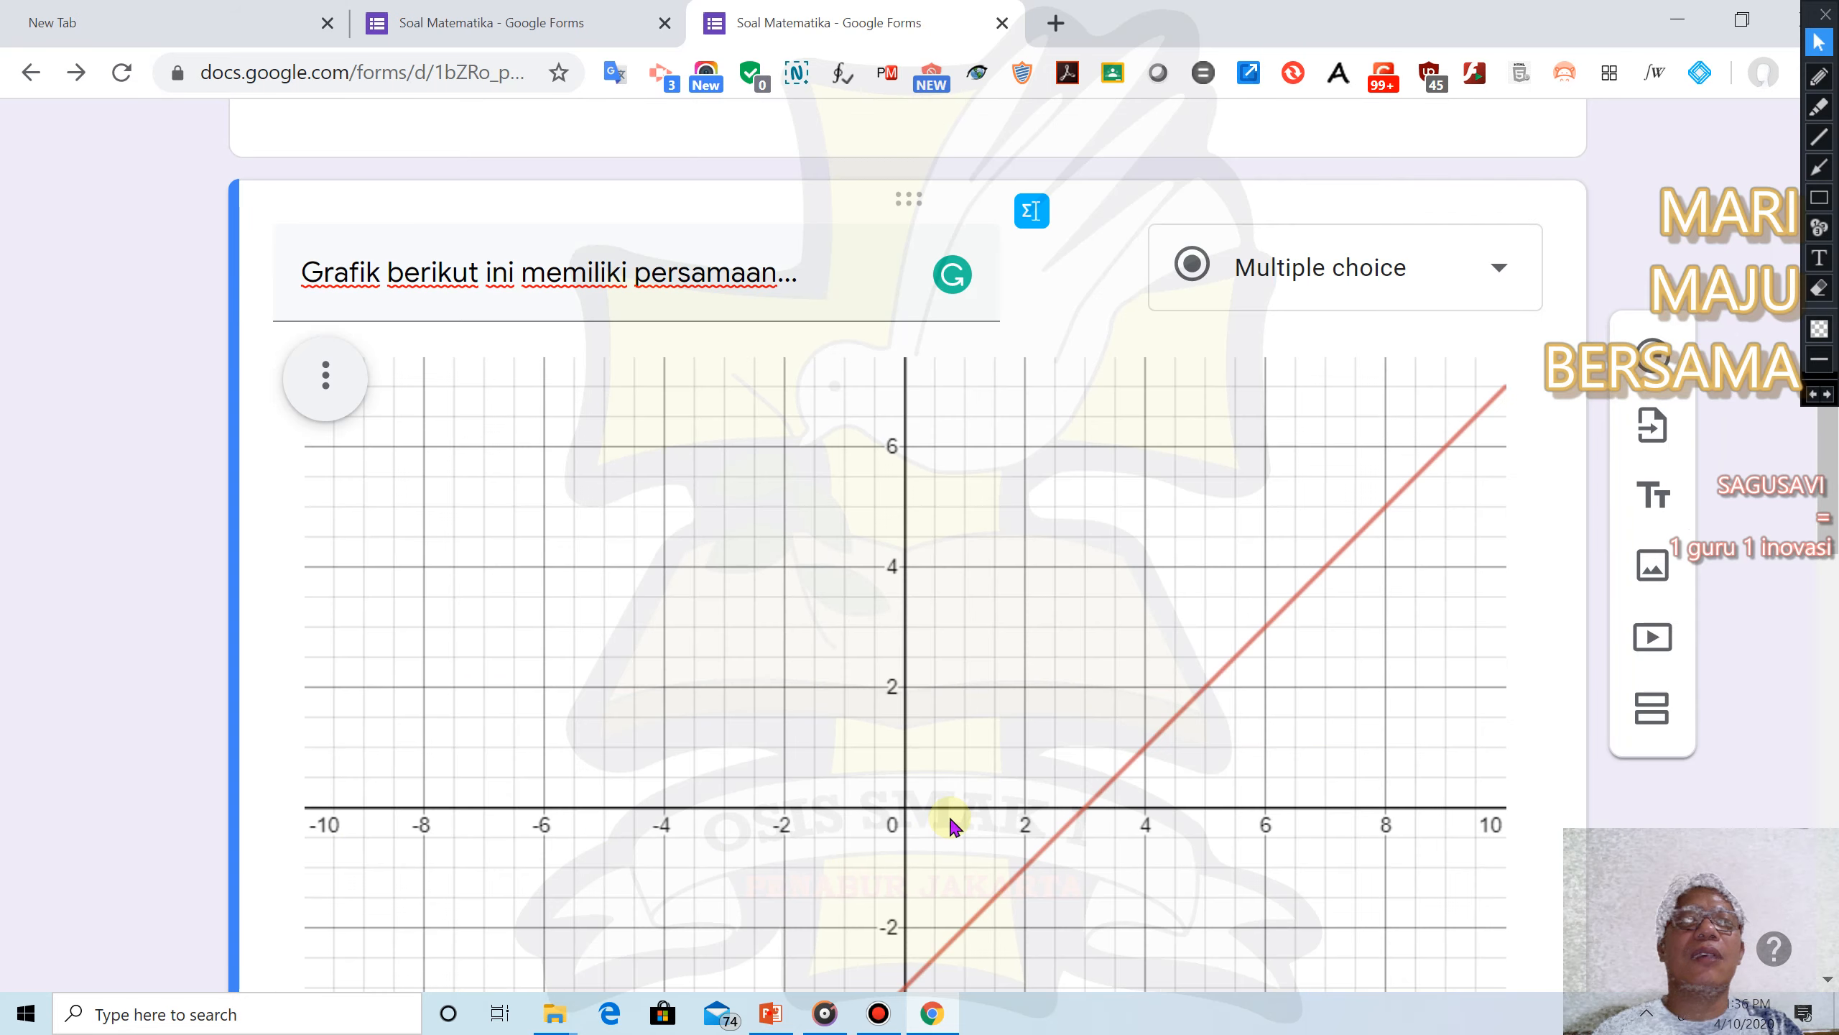
{"action": "scroll", "coordinate": [950, 827], "scroll_direction": "up", "scroll_amount": 5}
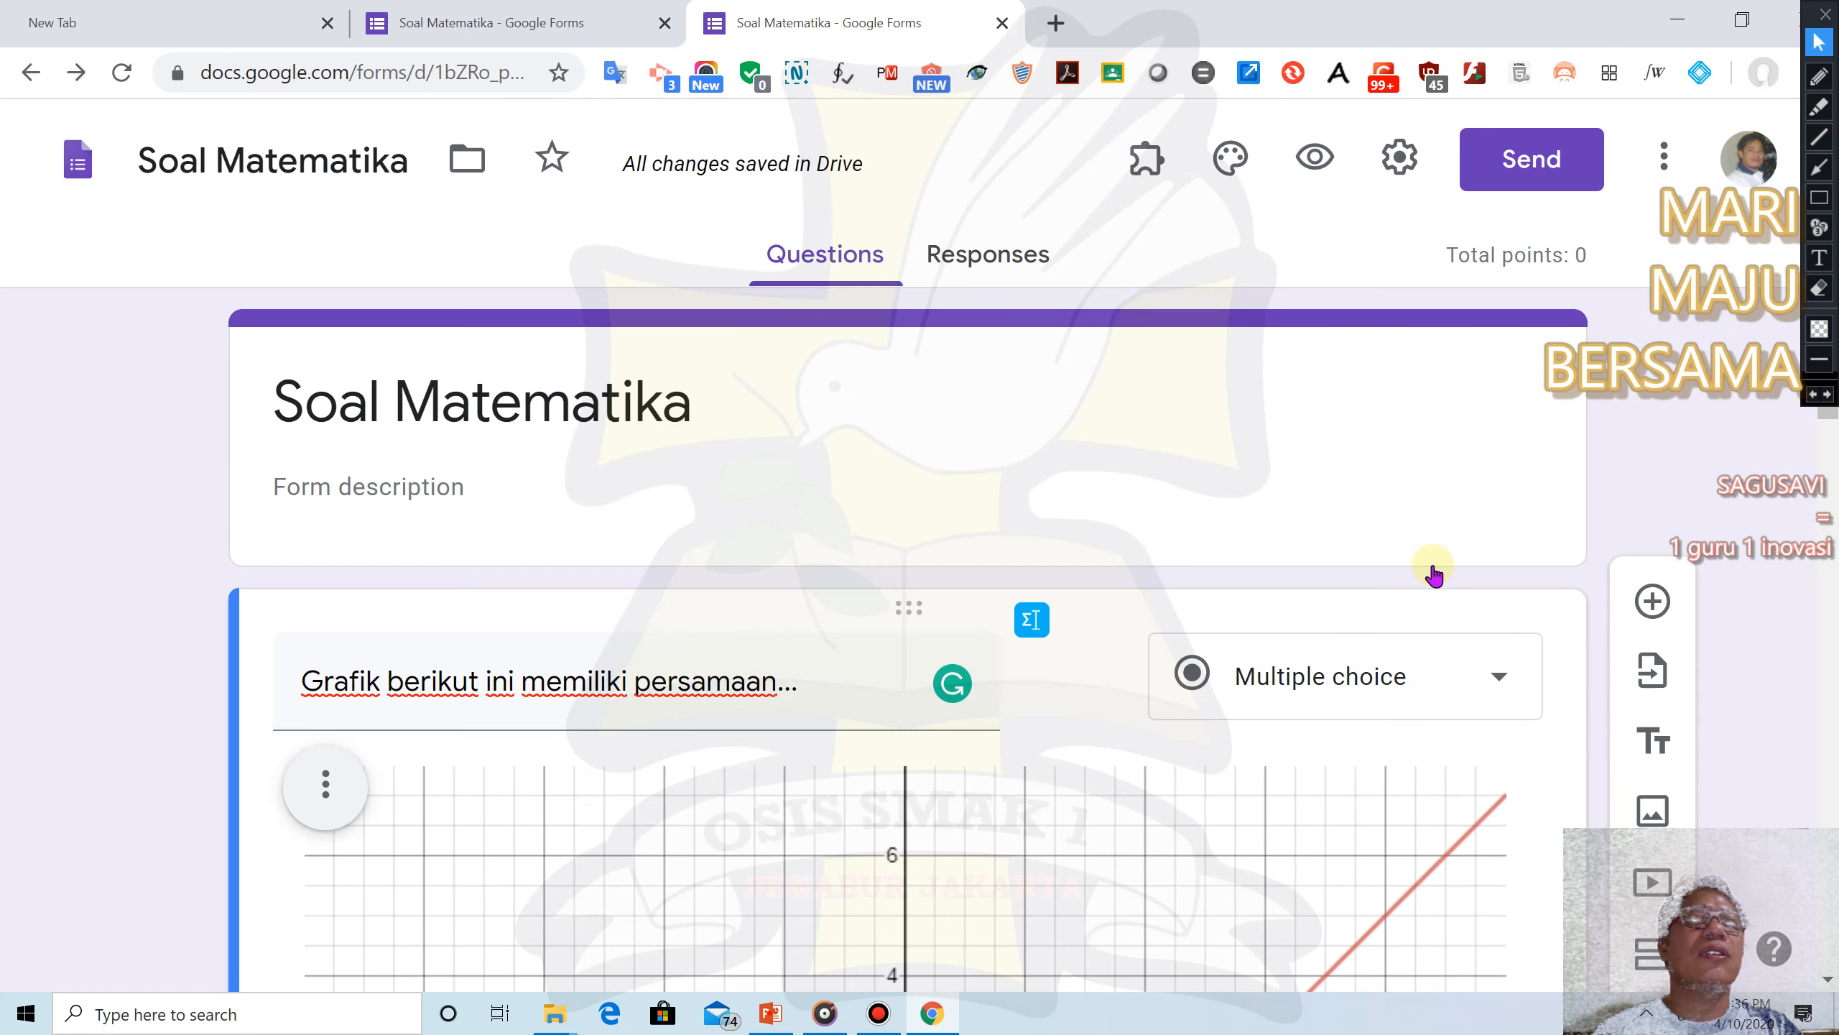
{"action": "left_click", "coordinate": [1409, 171]}
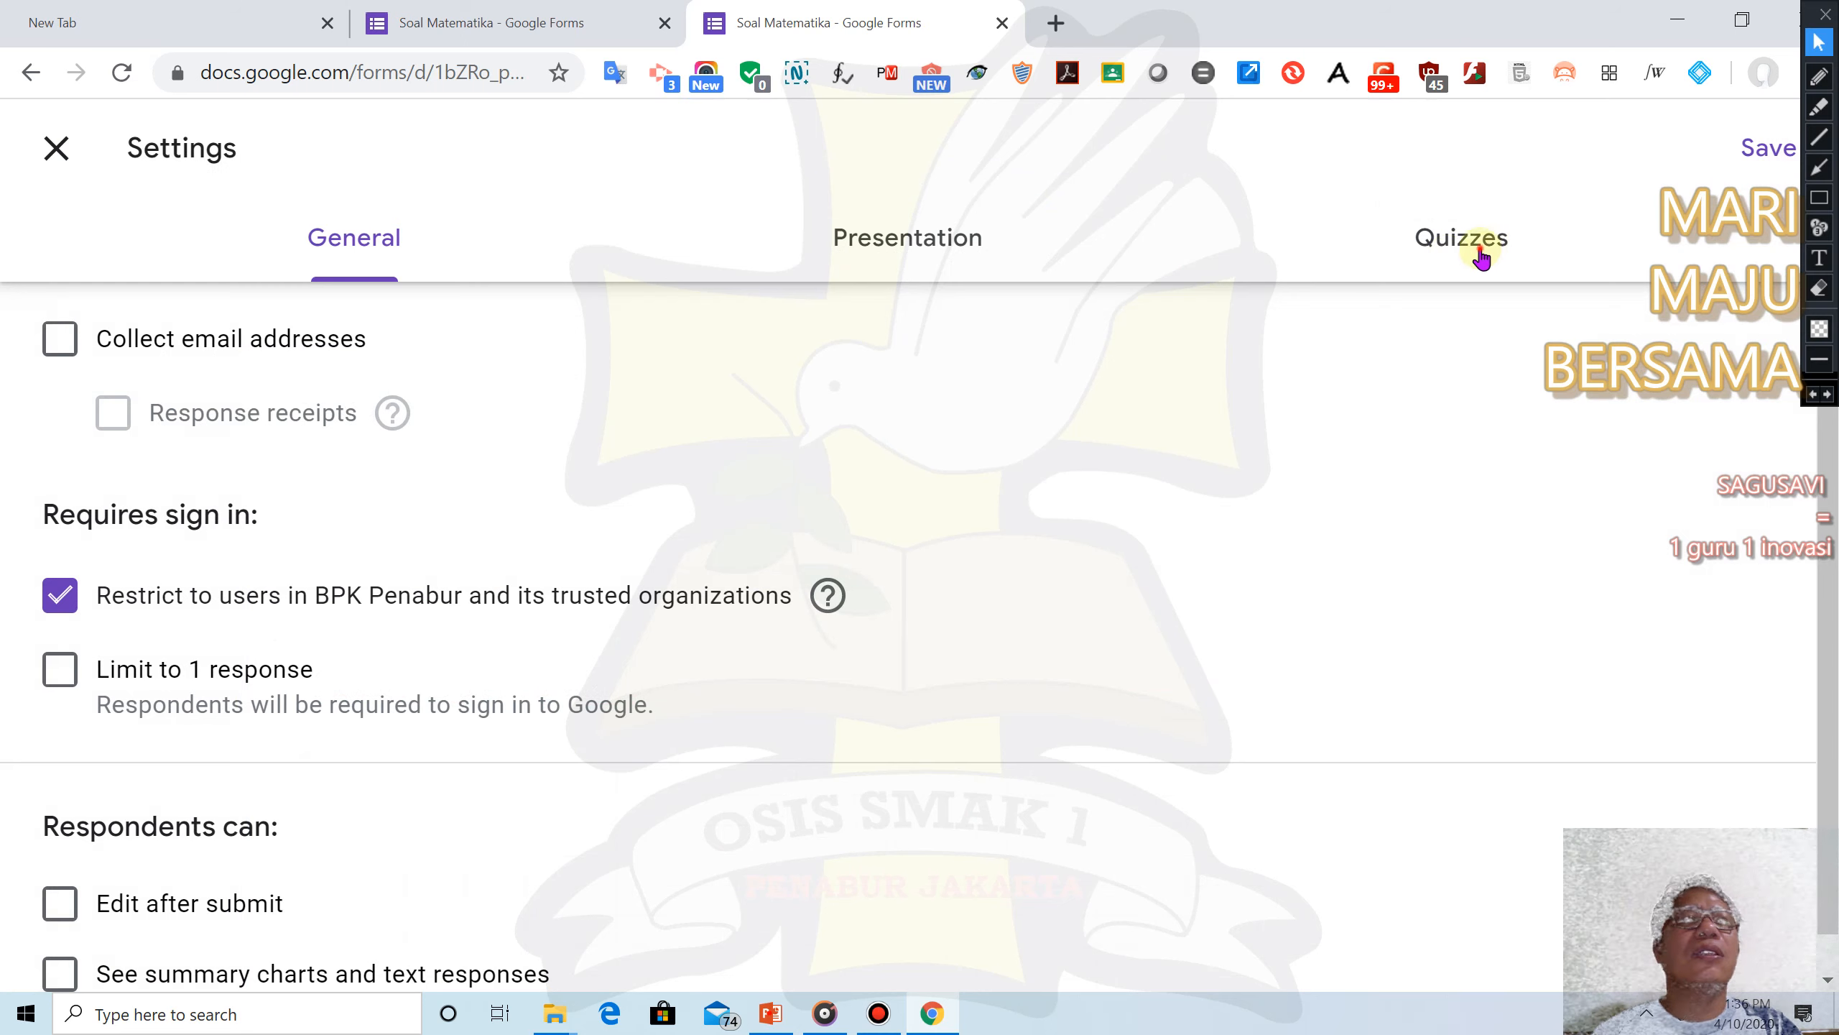
{"action": "left_click", "coordinate": [1481, 257]}
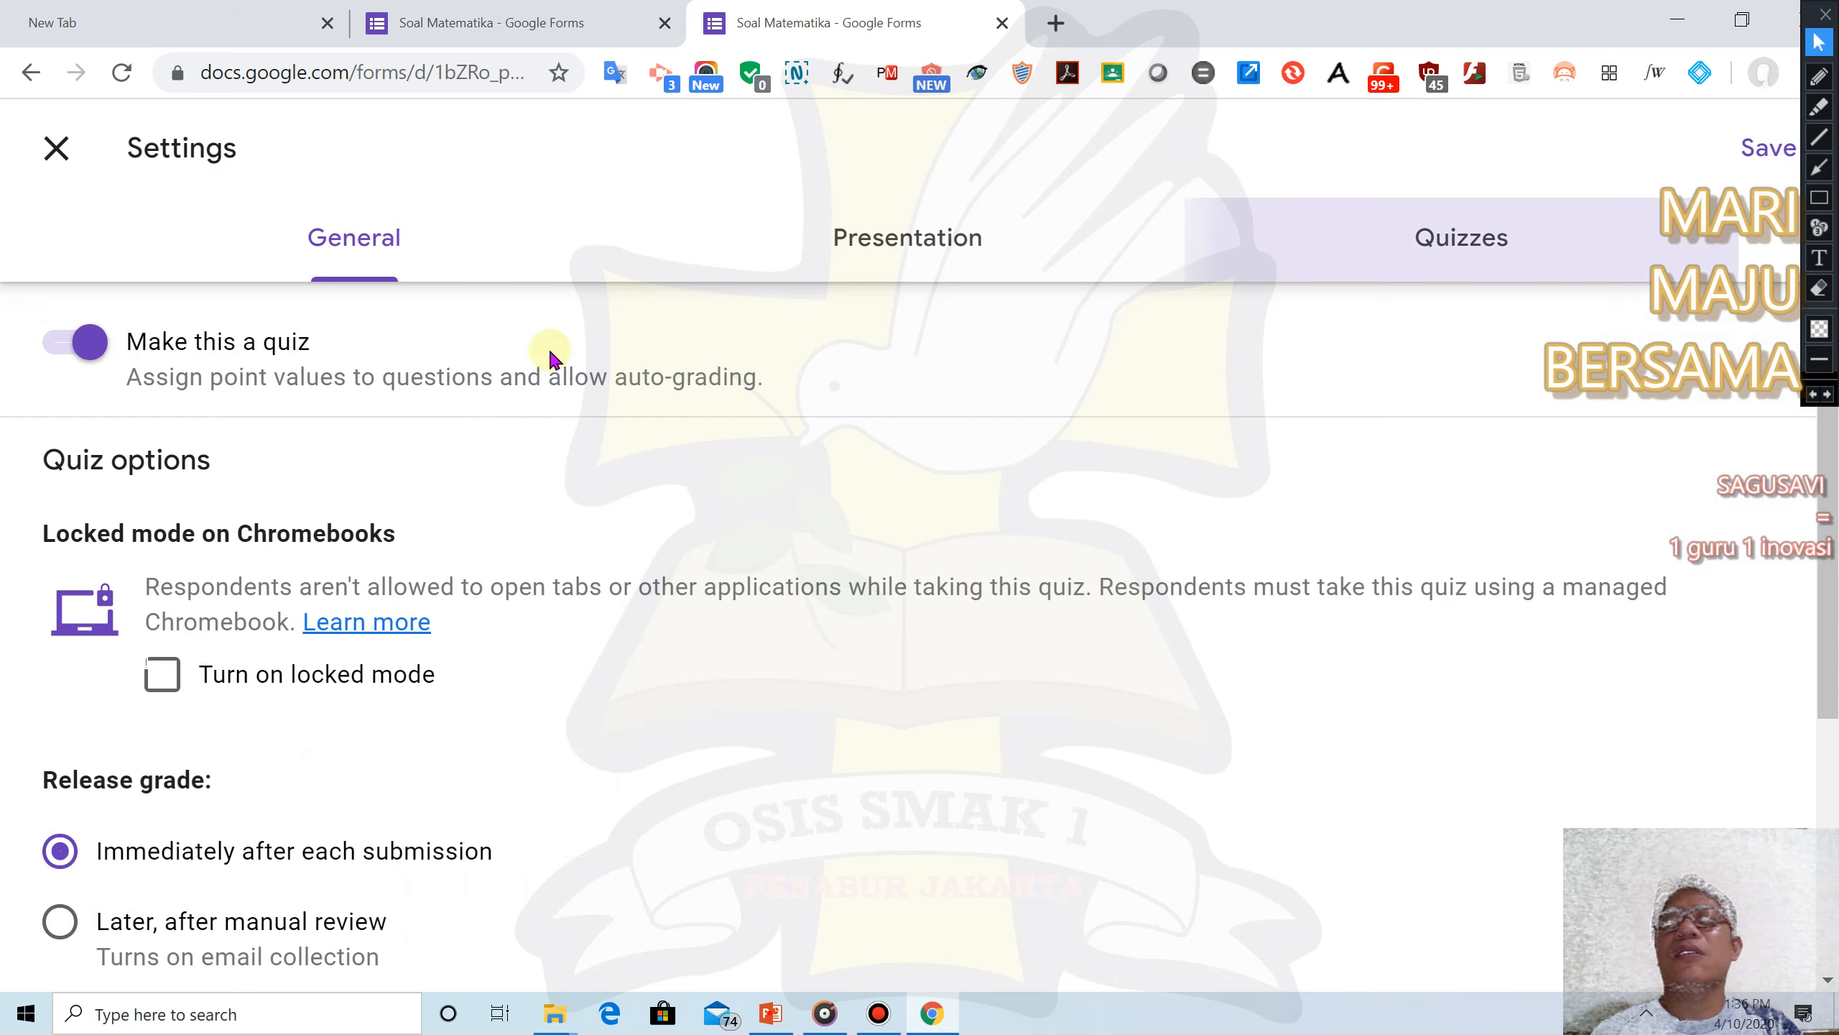
{"action": "left_click", "coordinate": [1785, 154]}
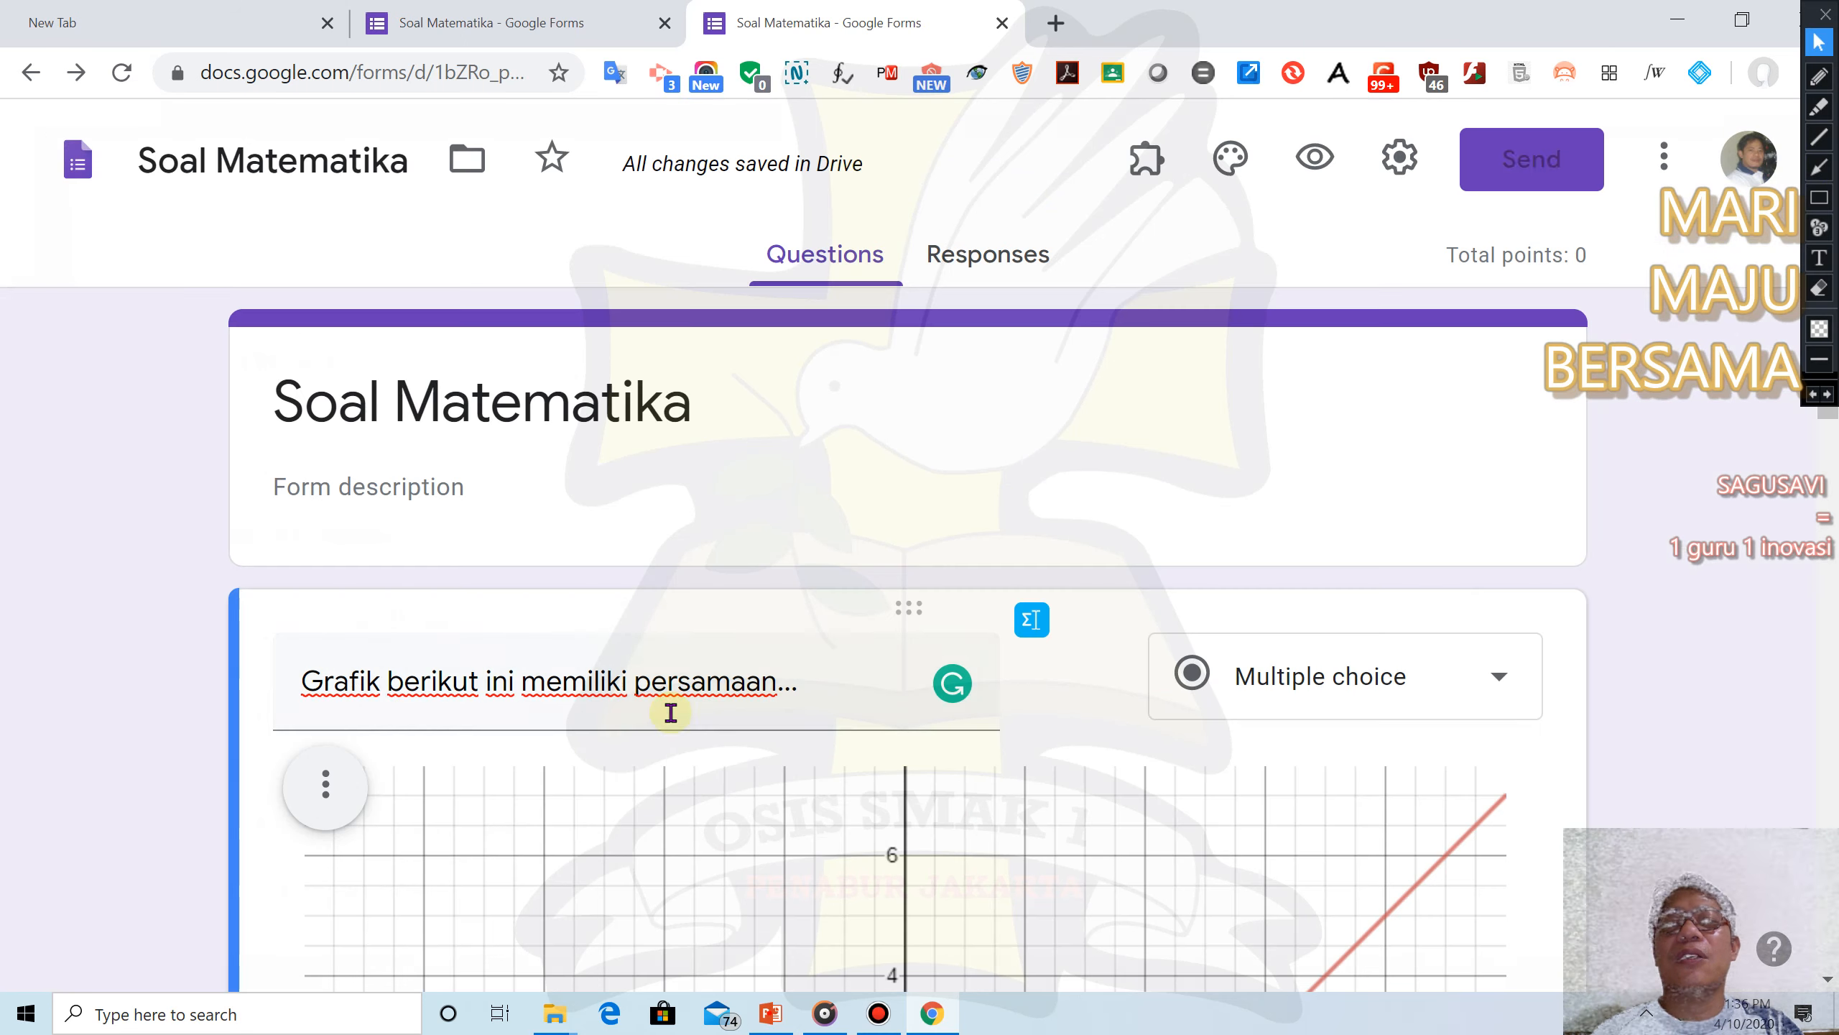
Set y = x - 3 as the correct answer in the answer key and assign the question 1 point
{"action": "scroll", "coordinate": [671, 712], "scroll_direction": "down", "scroll_amount": 10}
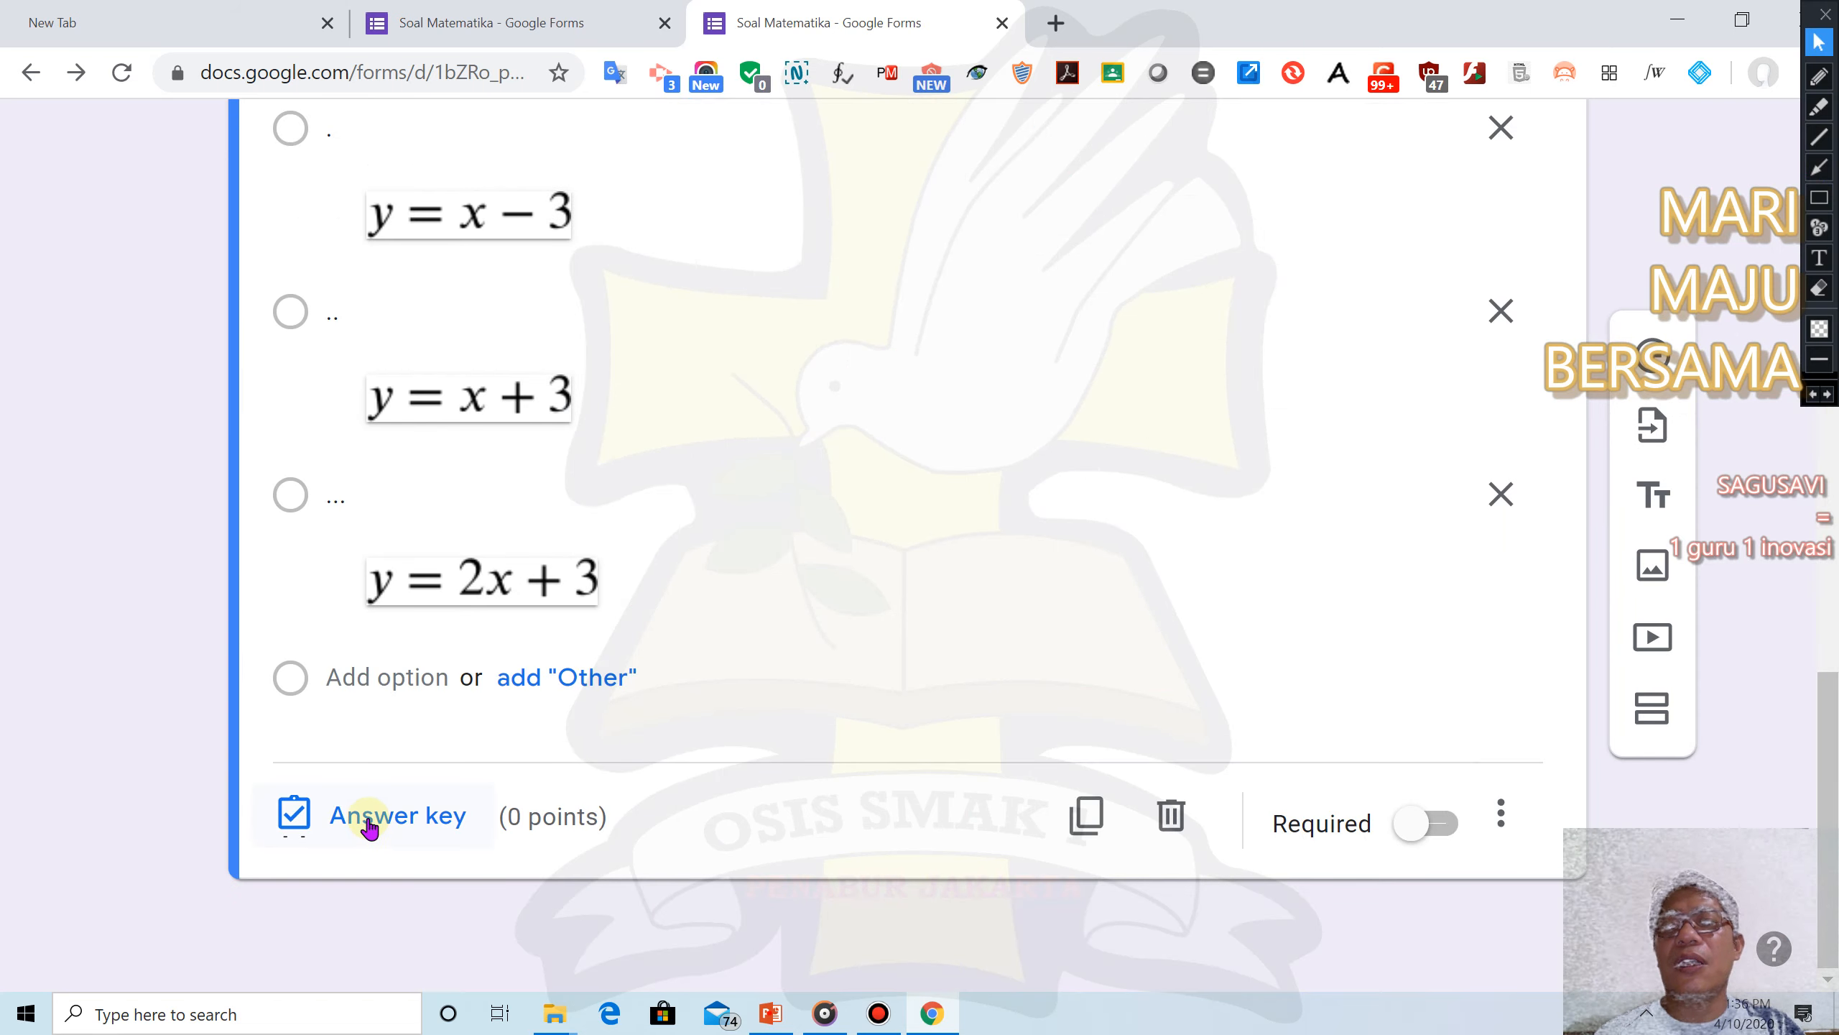
{"action": "left_click", "coordinate": [370, 826]}
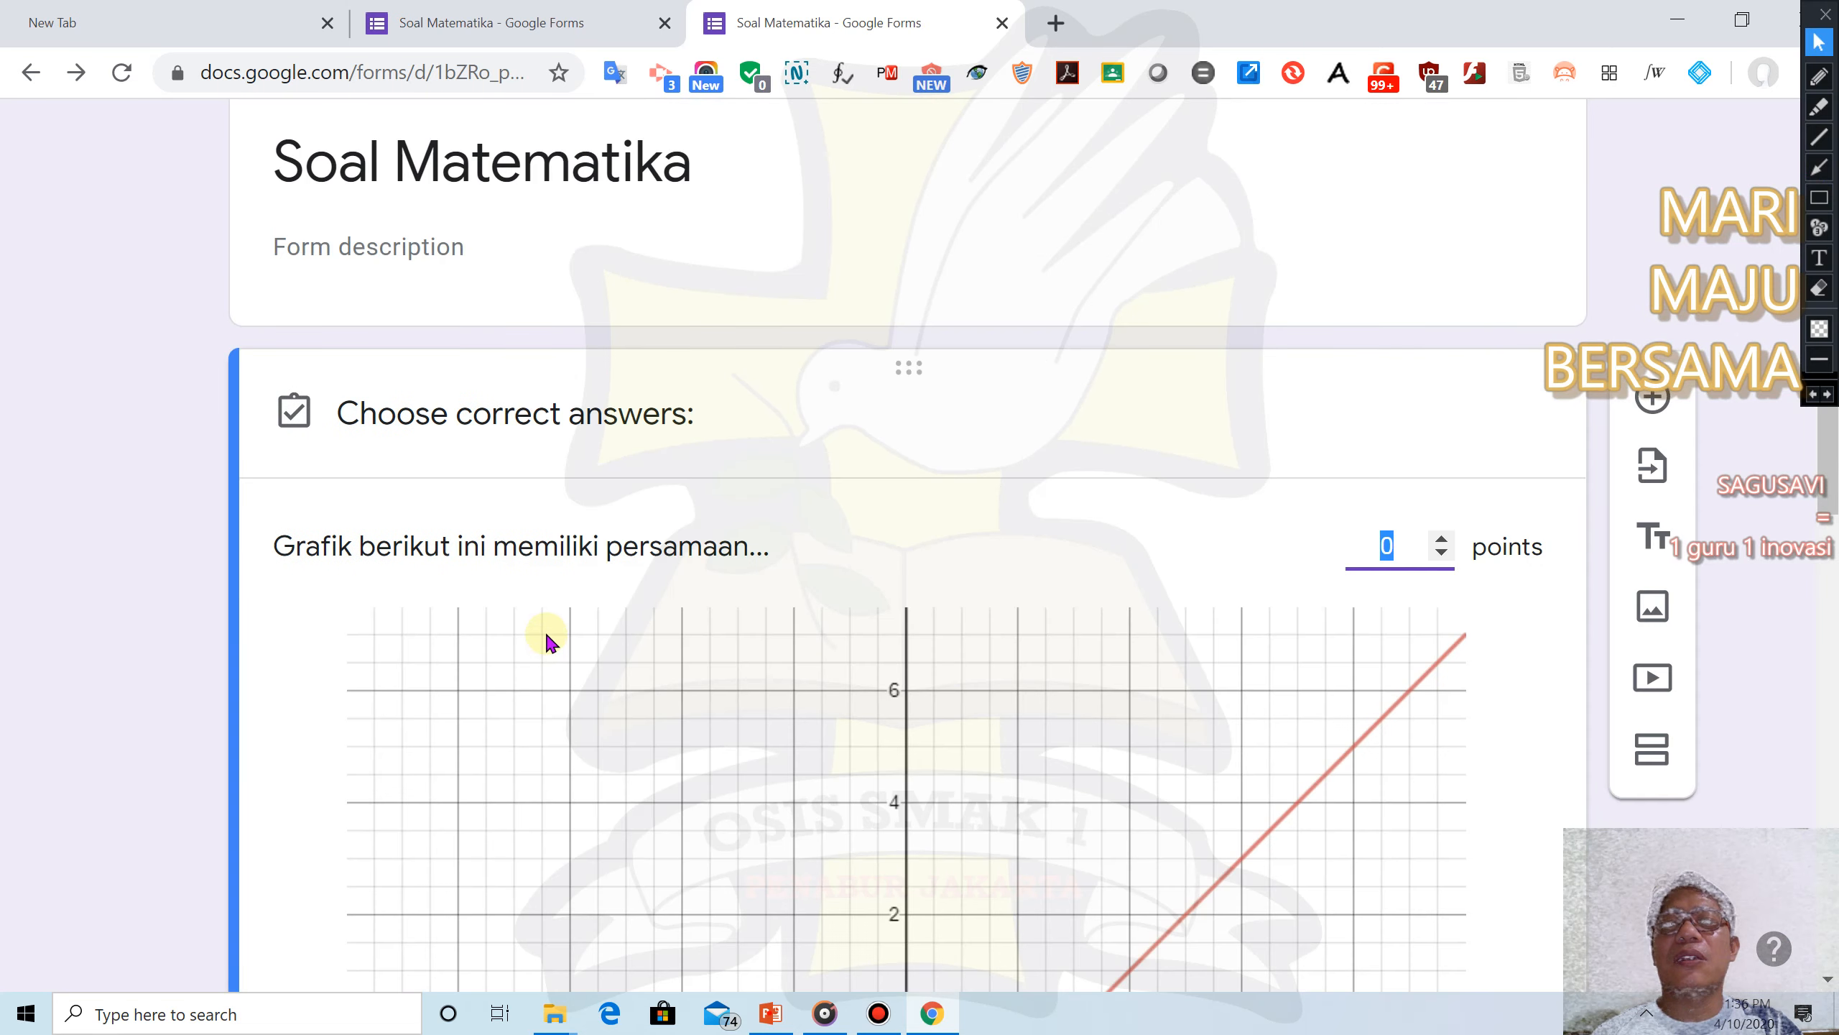
{"action": "scroll", "coordinate": [546, 642], "scroll_direction": "down", "scroll_amount": 10}
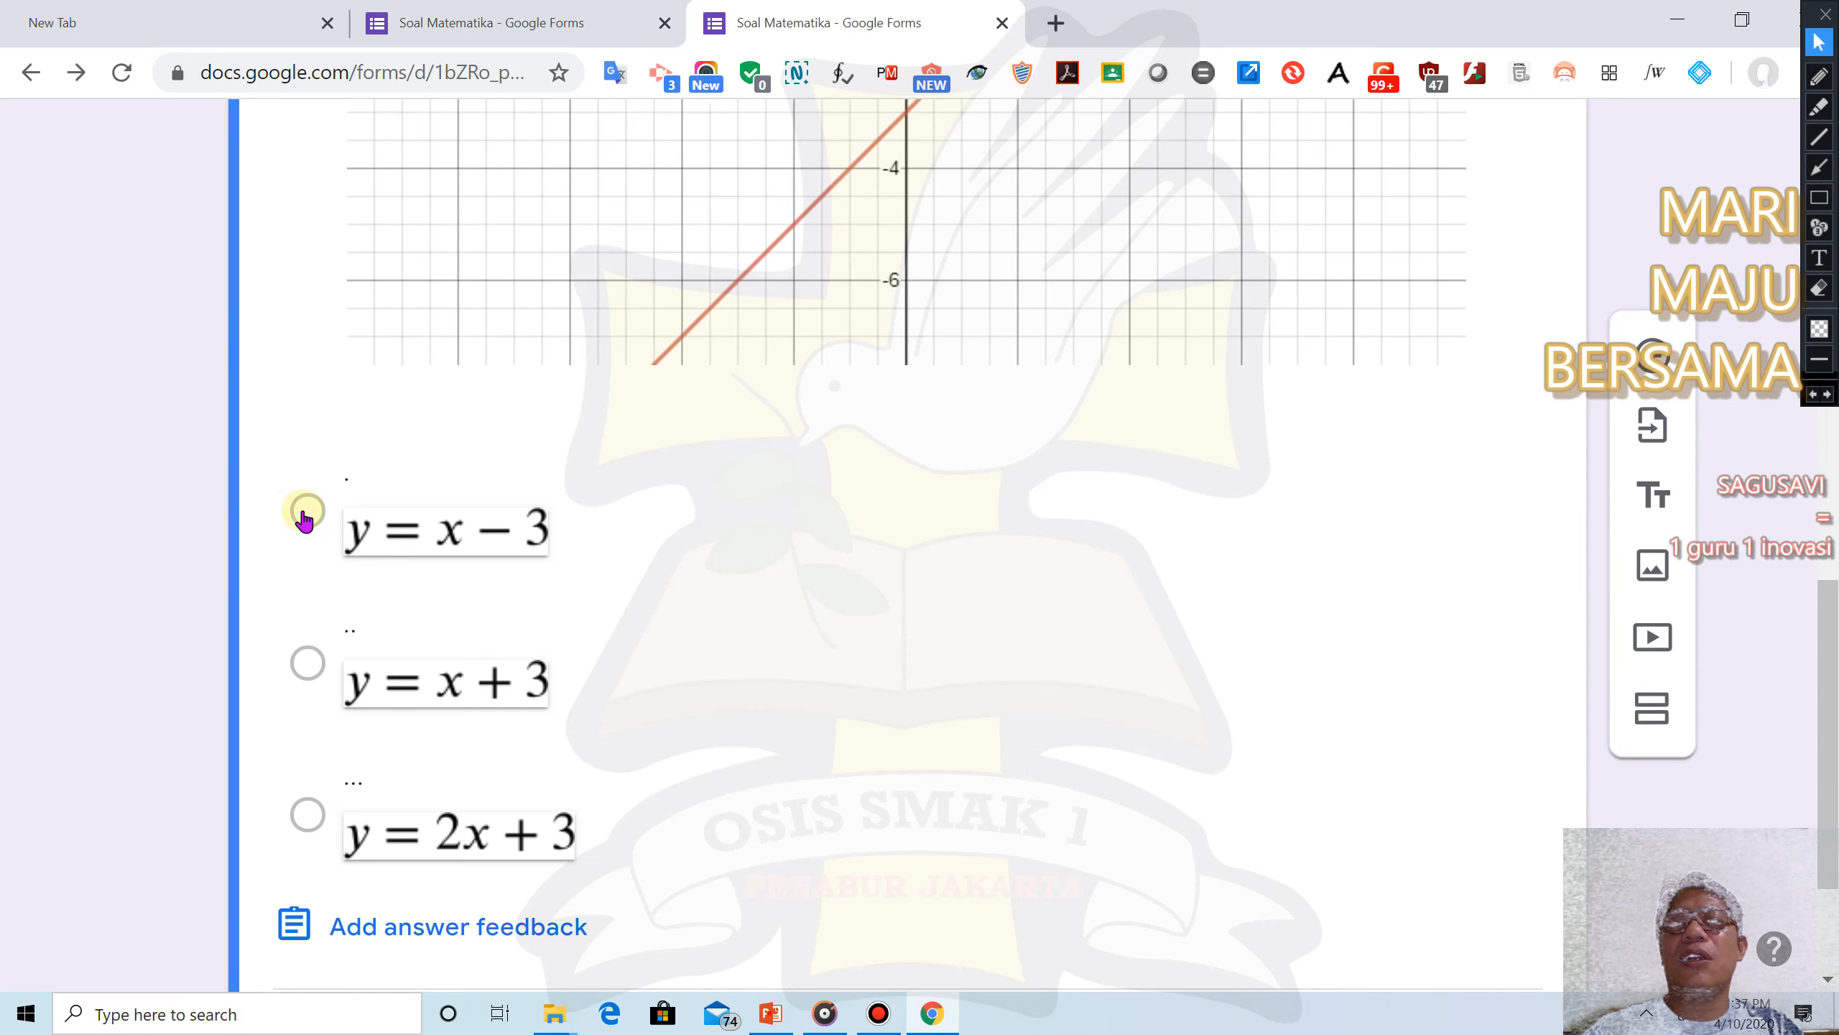
{"action": "scroll", "coordinate": [1411, 369], "scroll_direction": "up", "scroll_amount": 10}
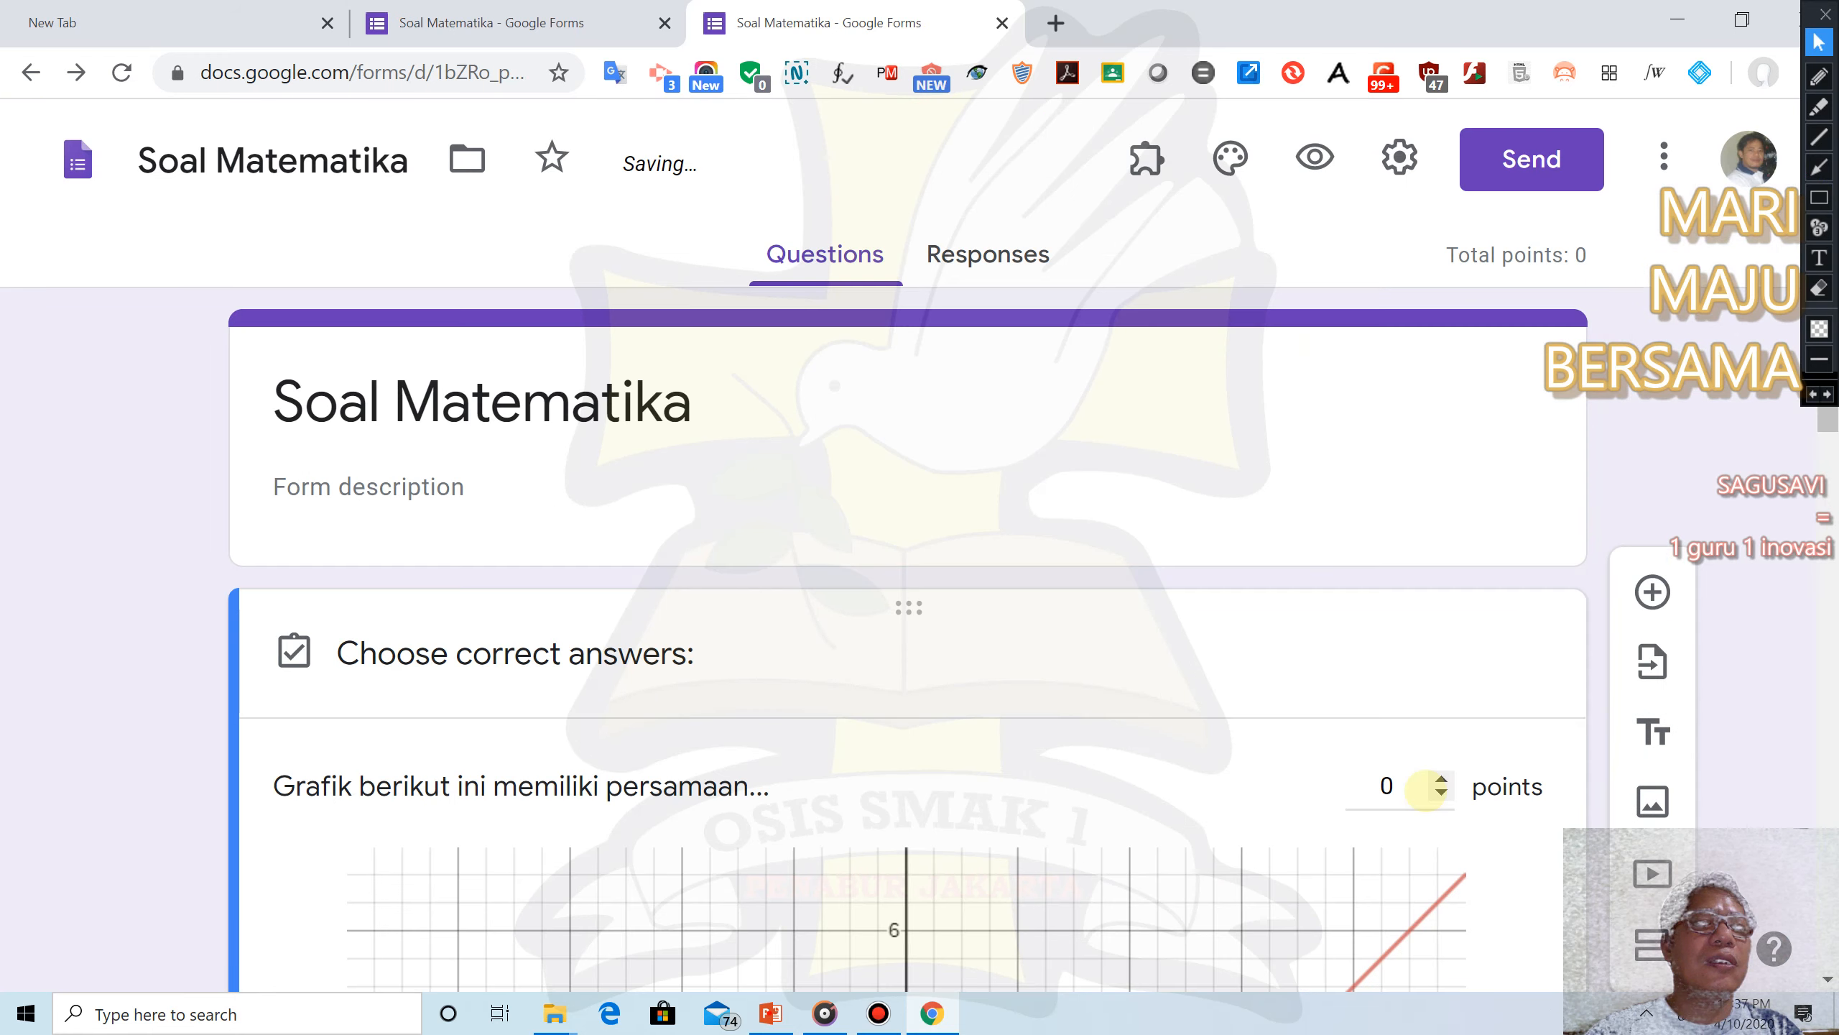
{"action": "scroll", "coordinate": [1086, 510], "scroll_direction": "down", "scroll_amount": 2}
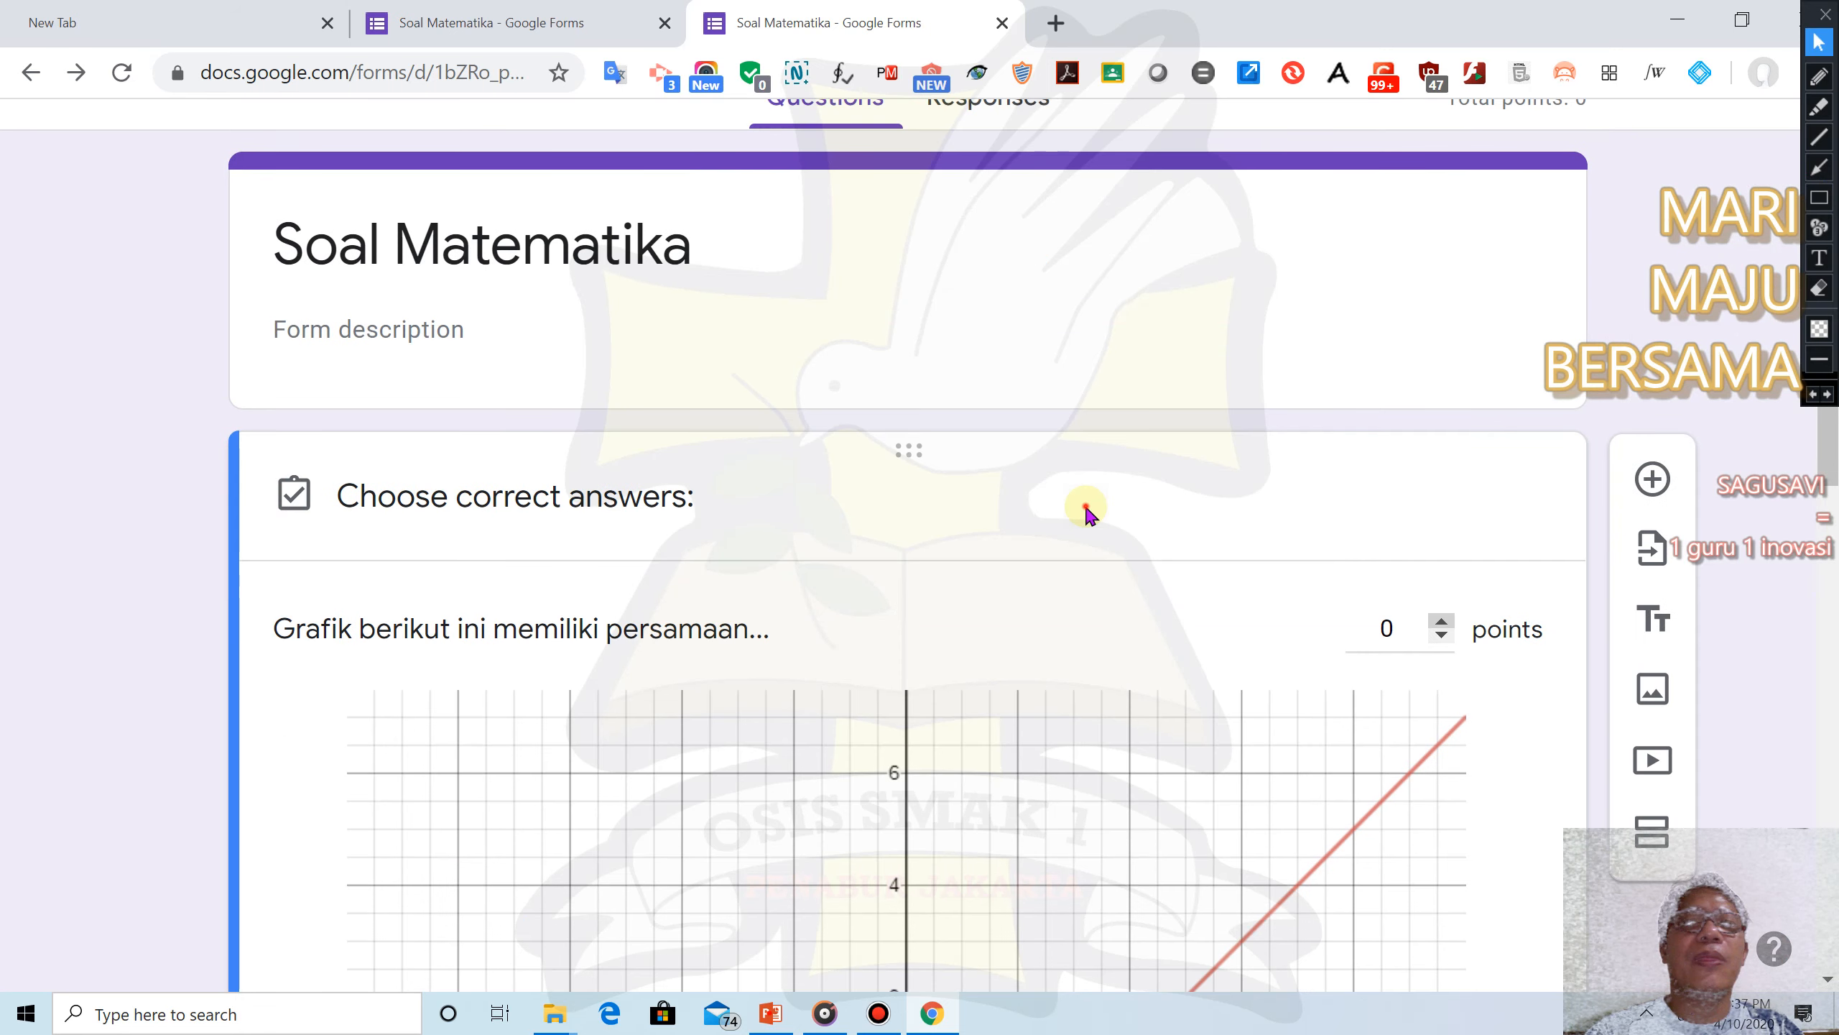
{"action": "scroll", "coordinate": [1086, 511], "scroll_direction": "down", "scroll_amount": 18}
{"action": "left_click", "coordinate": [1472, 847]}
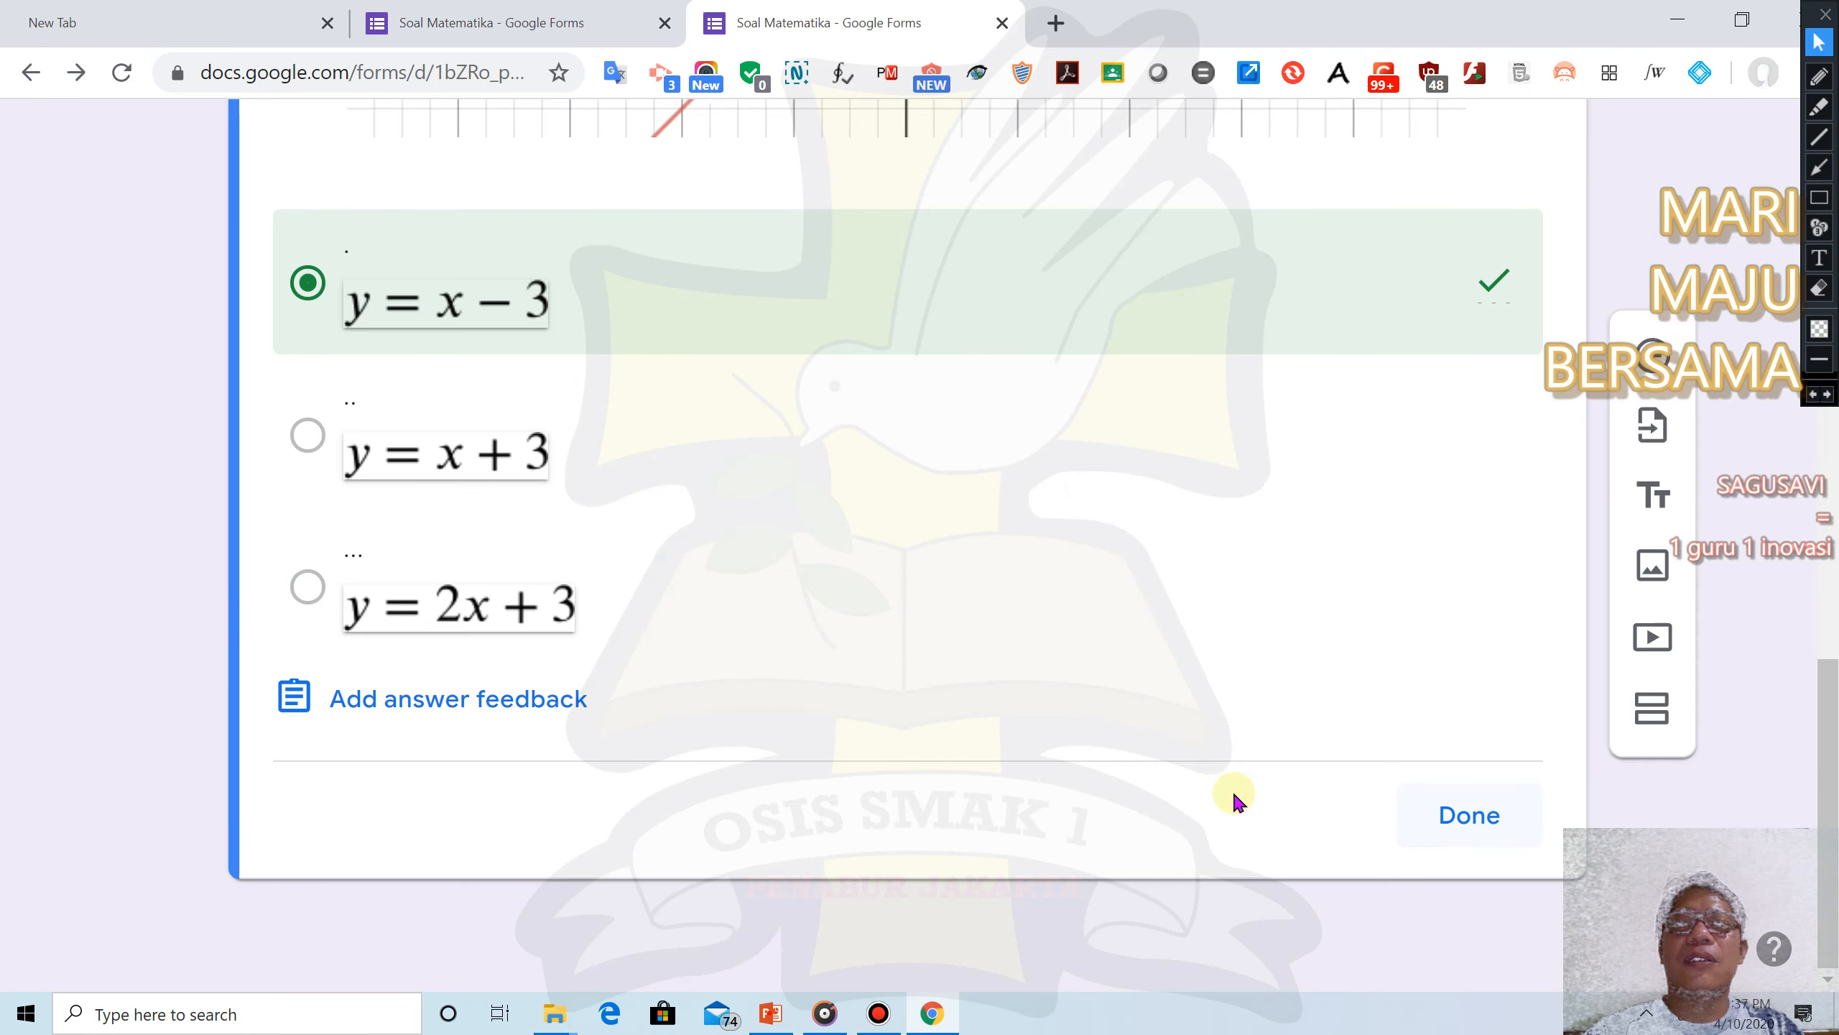
Add a new multiple-choice question below the graph question
{"action": "scroll", "coordinate": [1617, 323], "scroll_direction": "down", "scroll_amount": 6}
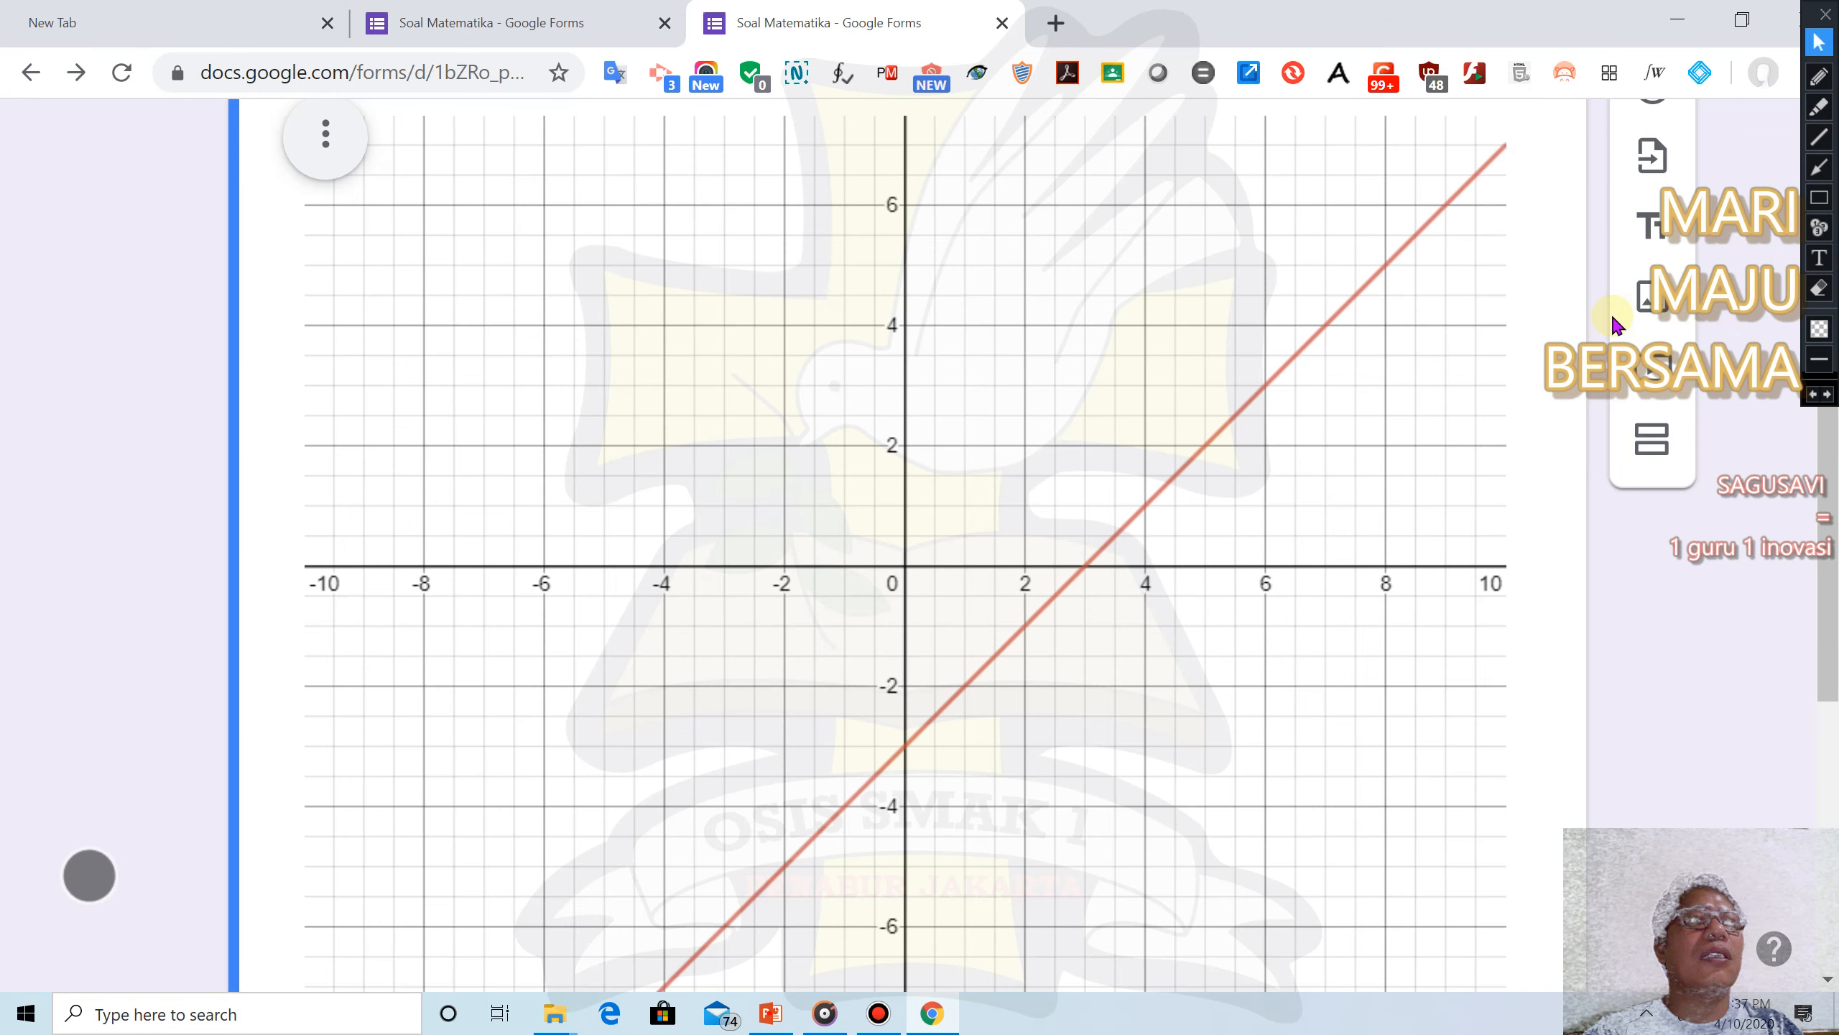
{"action": "scroll", "coordinate": [1660, 597], "scroll_direction": "up", "scroll_amount": 8}
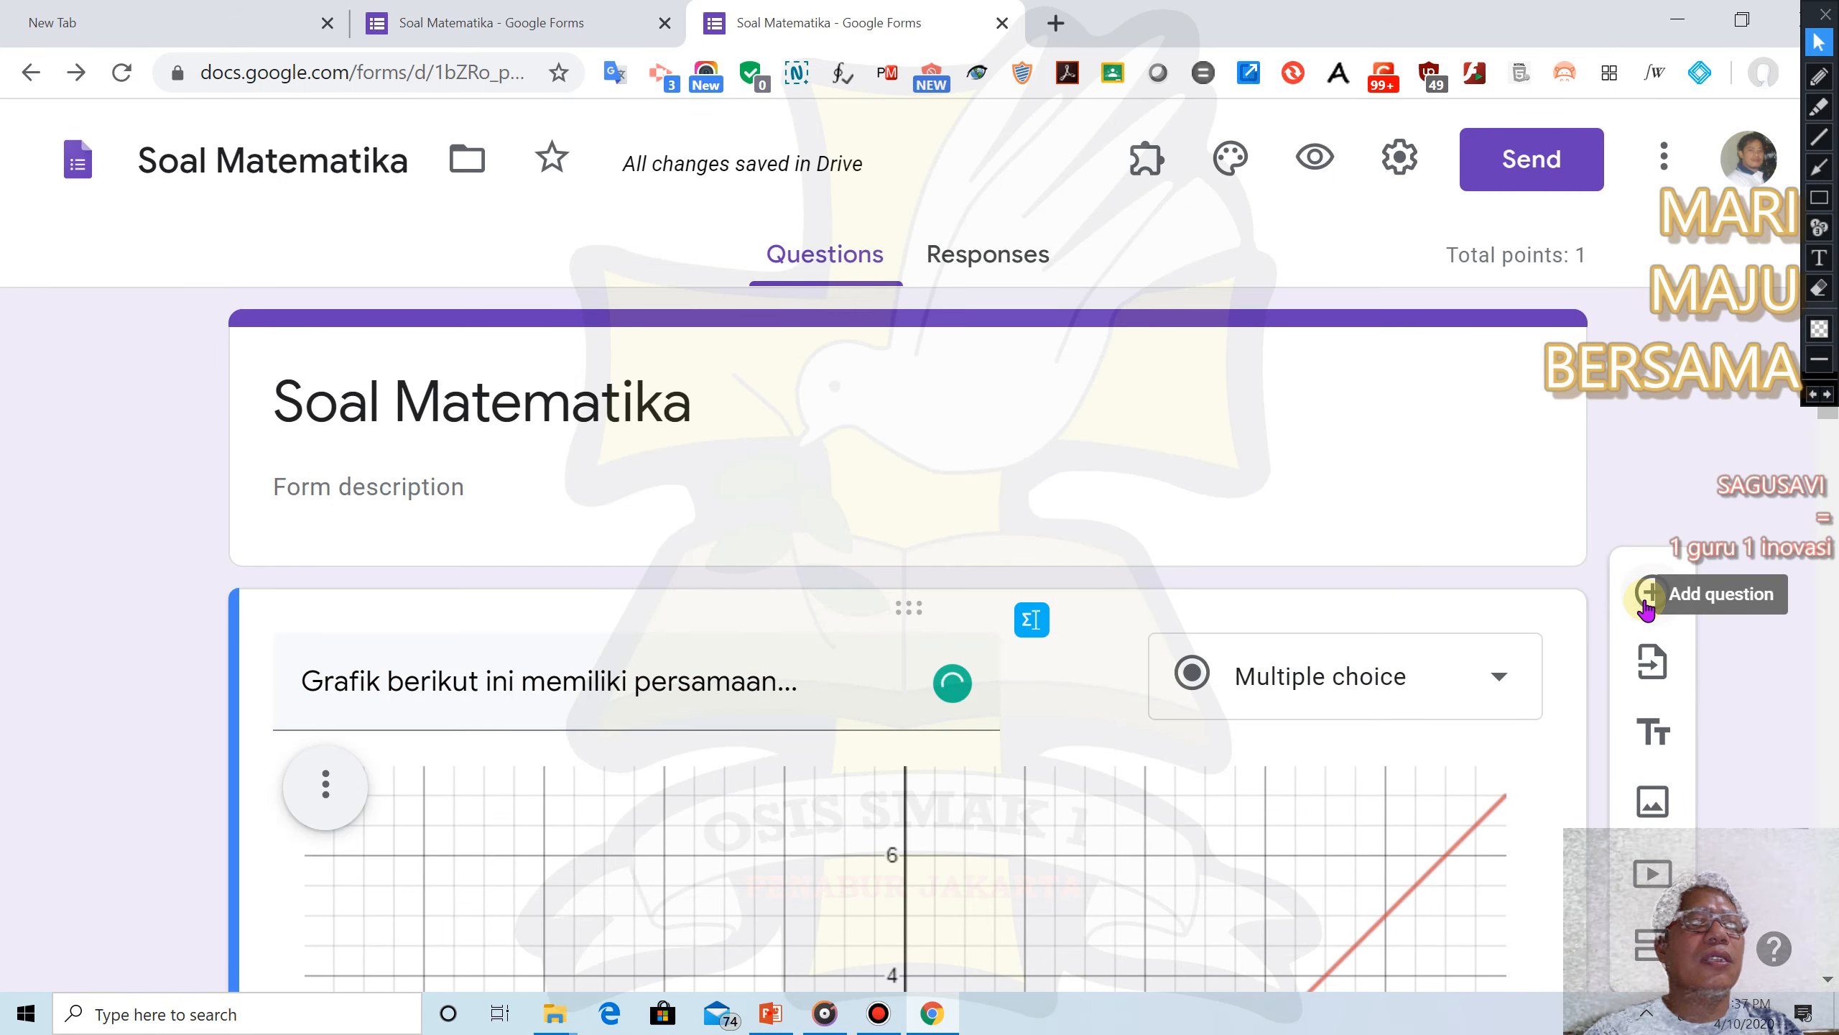
{"action": "left_click", "coordinate": [1646, 602]}
{"action": "scroll", "coordinate": [1151, 687], "scroll_direction": "down", "scroll_amount": 12}
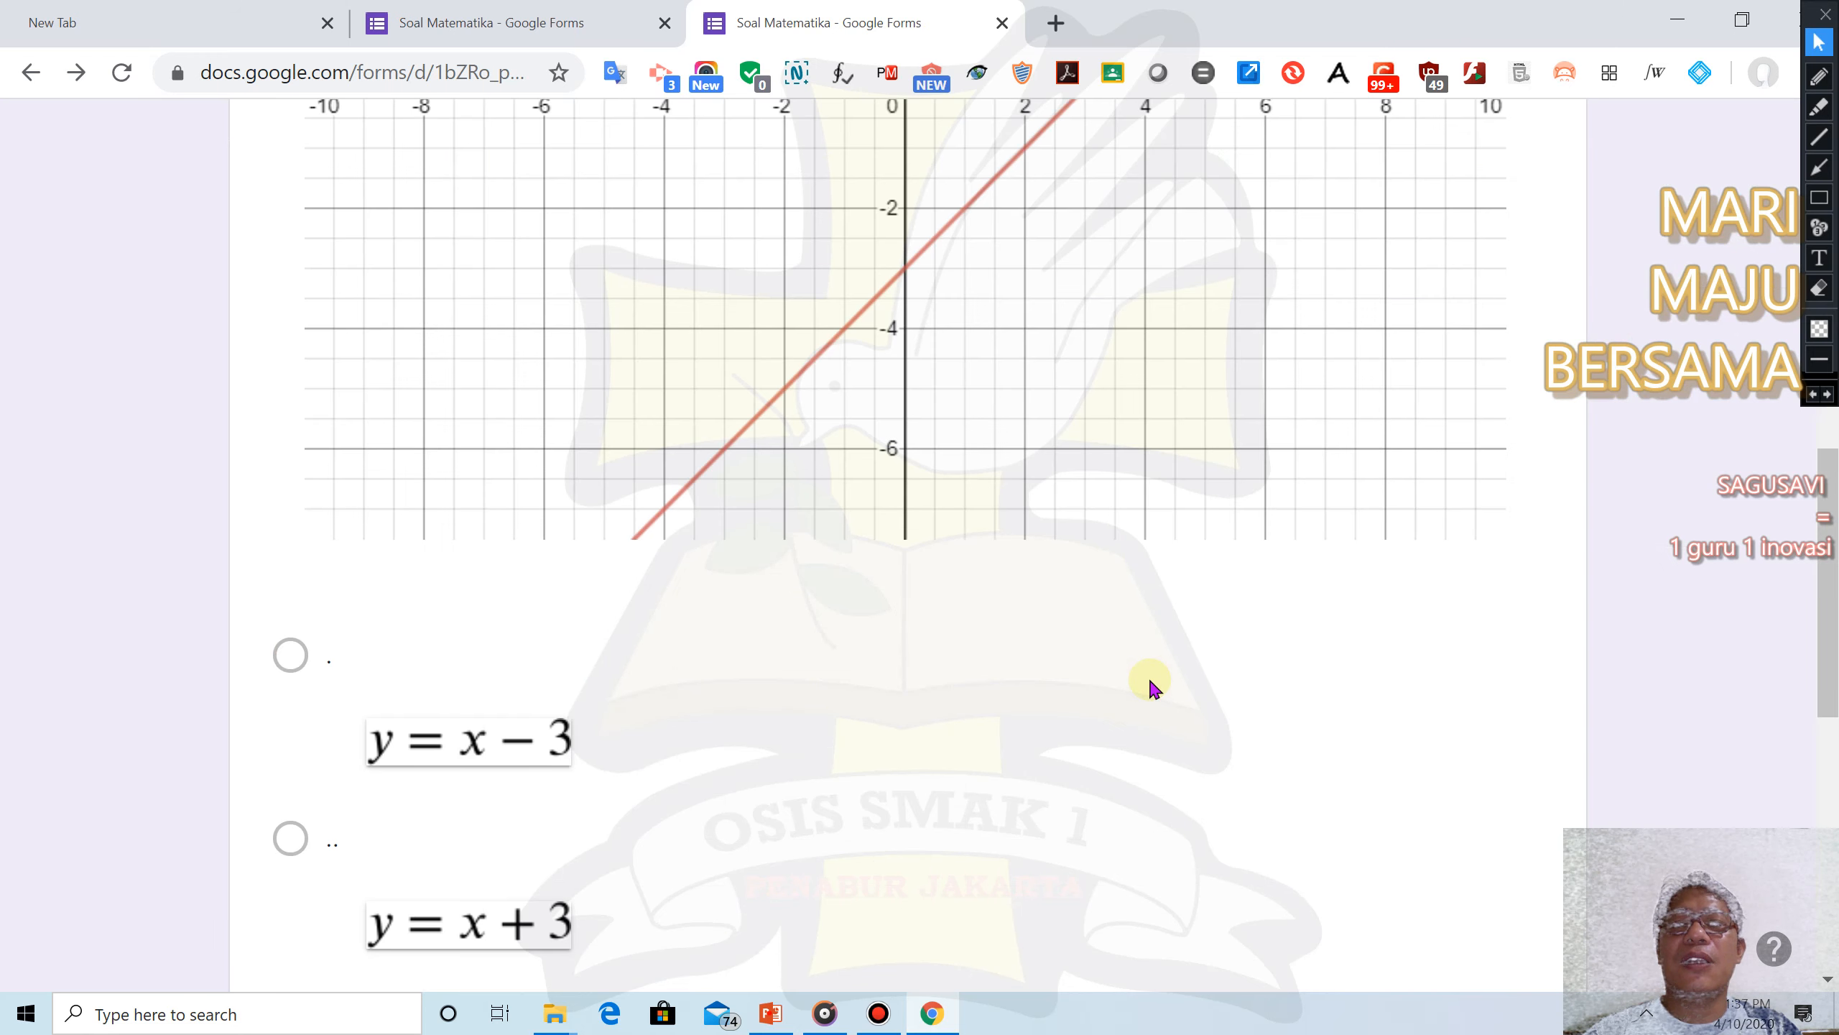
{"action": "scroll", "coordinate": [1151, 687], "scroll_direction": "down", "scroll_amount": 10}
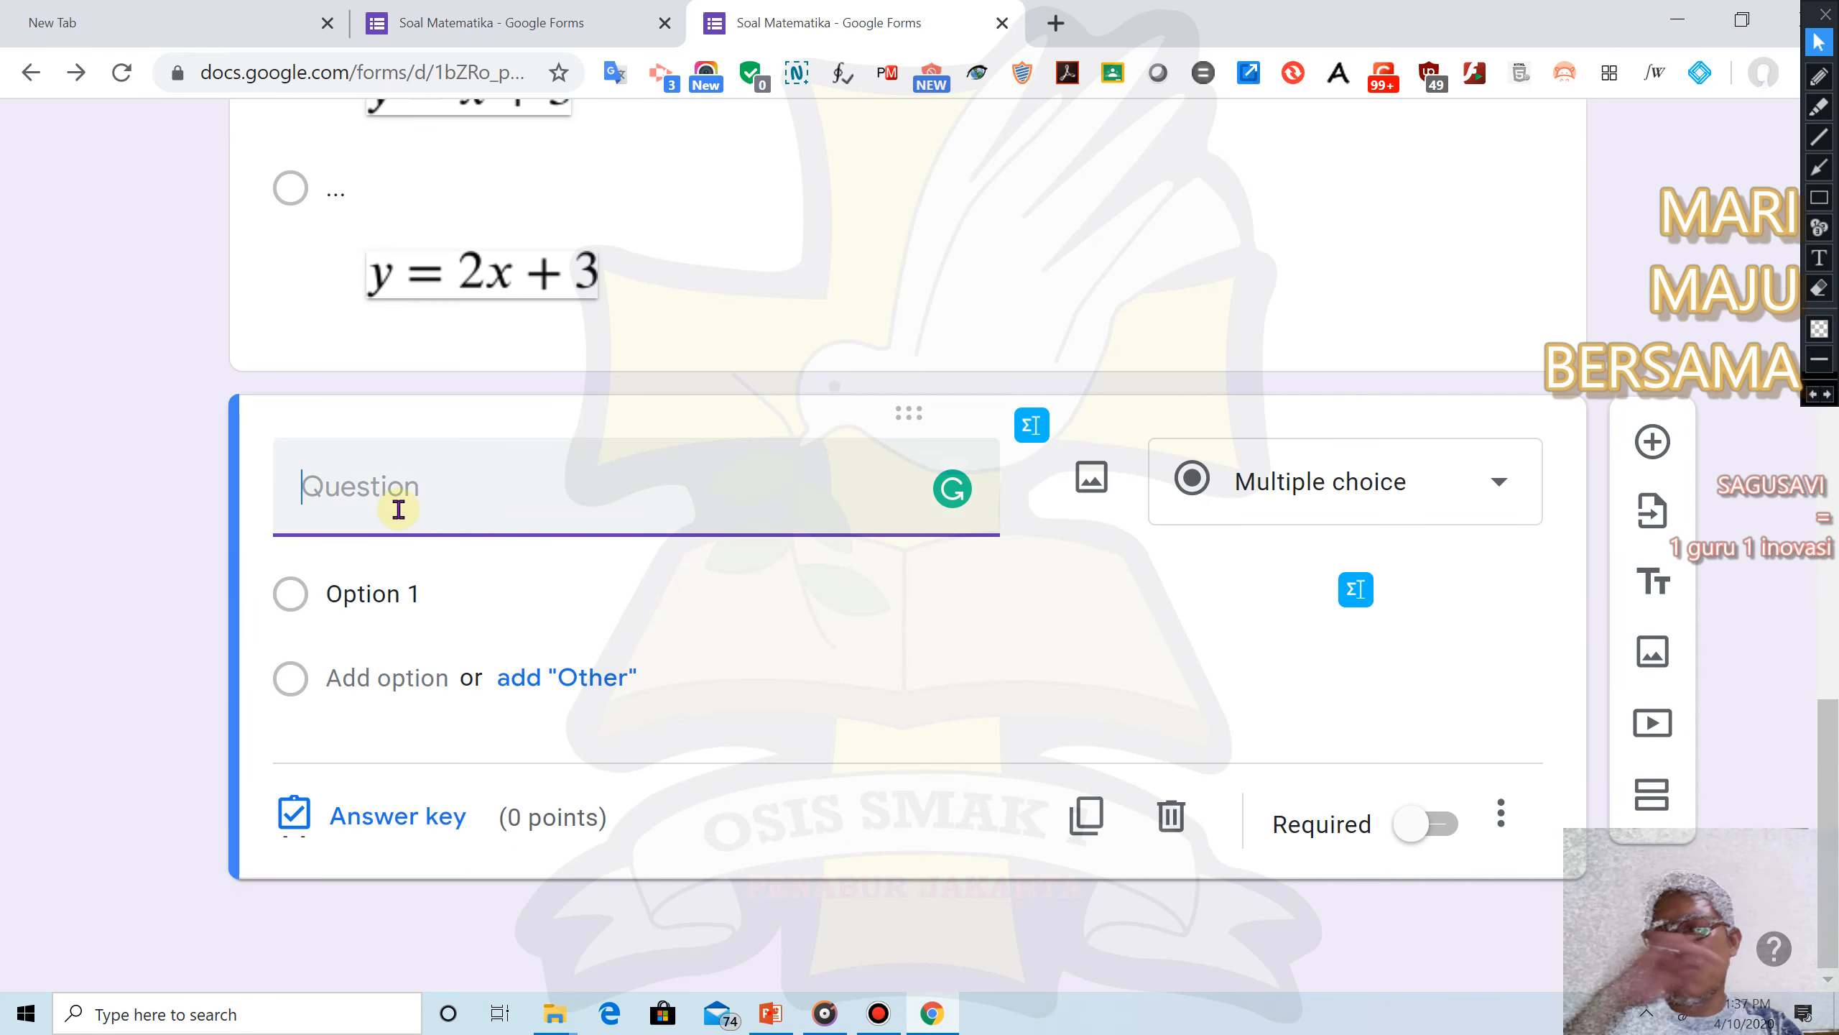
Start an EquatIO equation for the new question, replacing the leftover equation in the math editor with "y ="
{"action": "left_click", "coordinate": [1032, 433]}
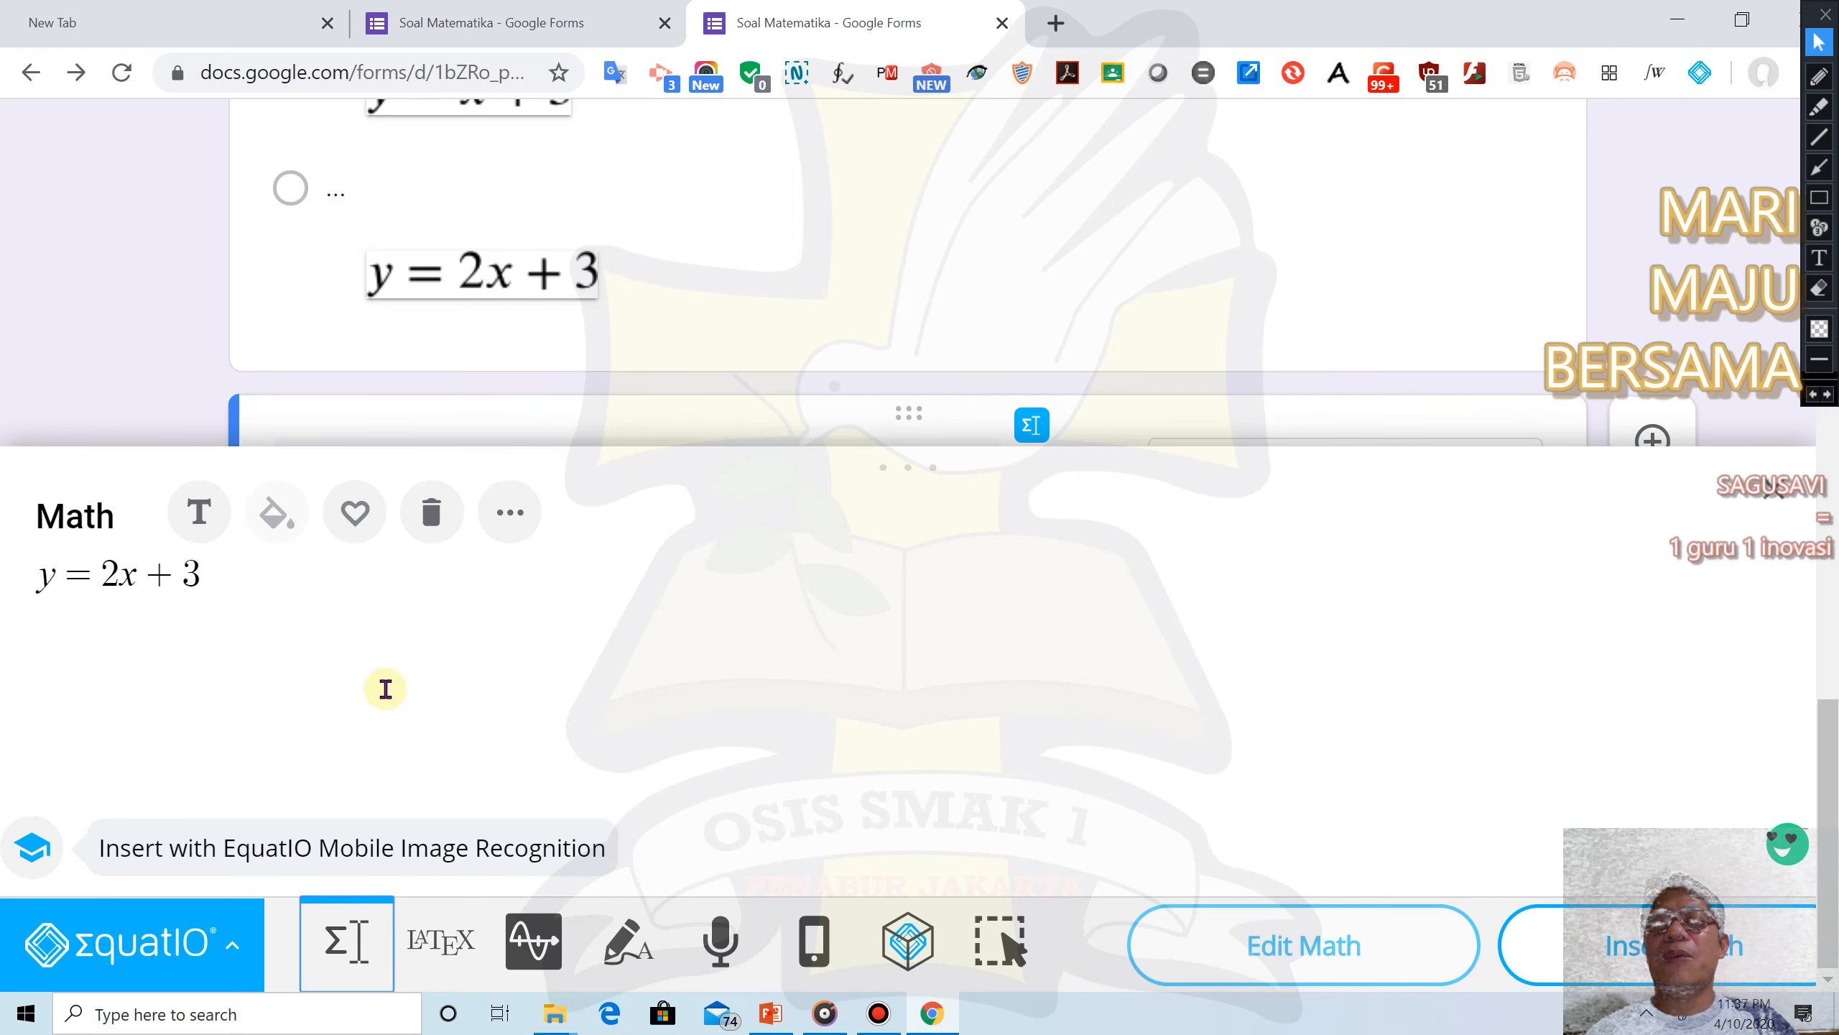
{"action": "left_click", "coordinate": [512, 516]}
{"action": "left_click", "coordinate": [551, 565]}
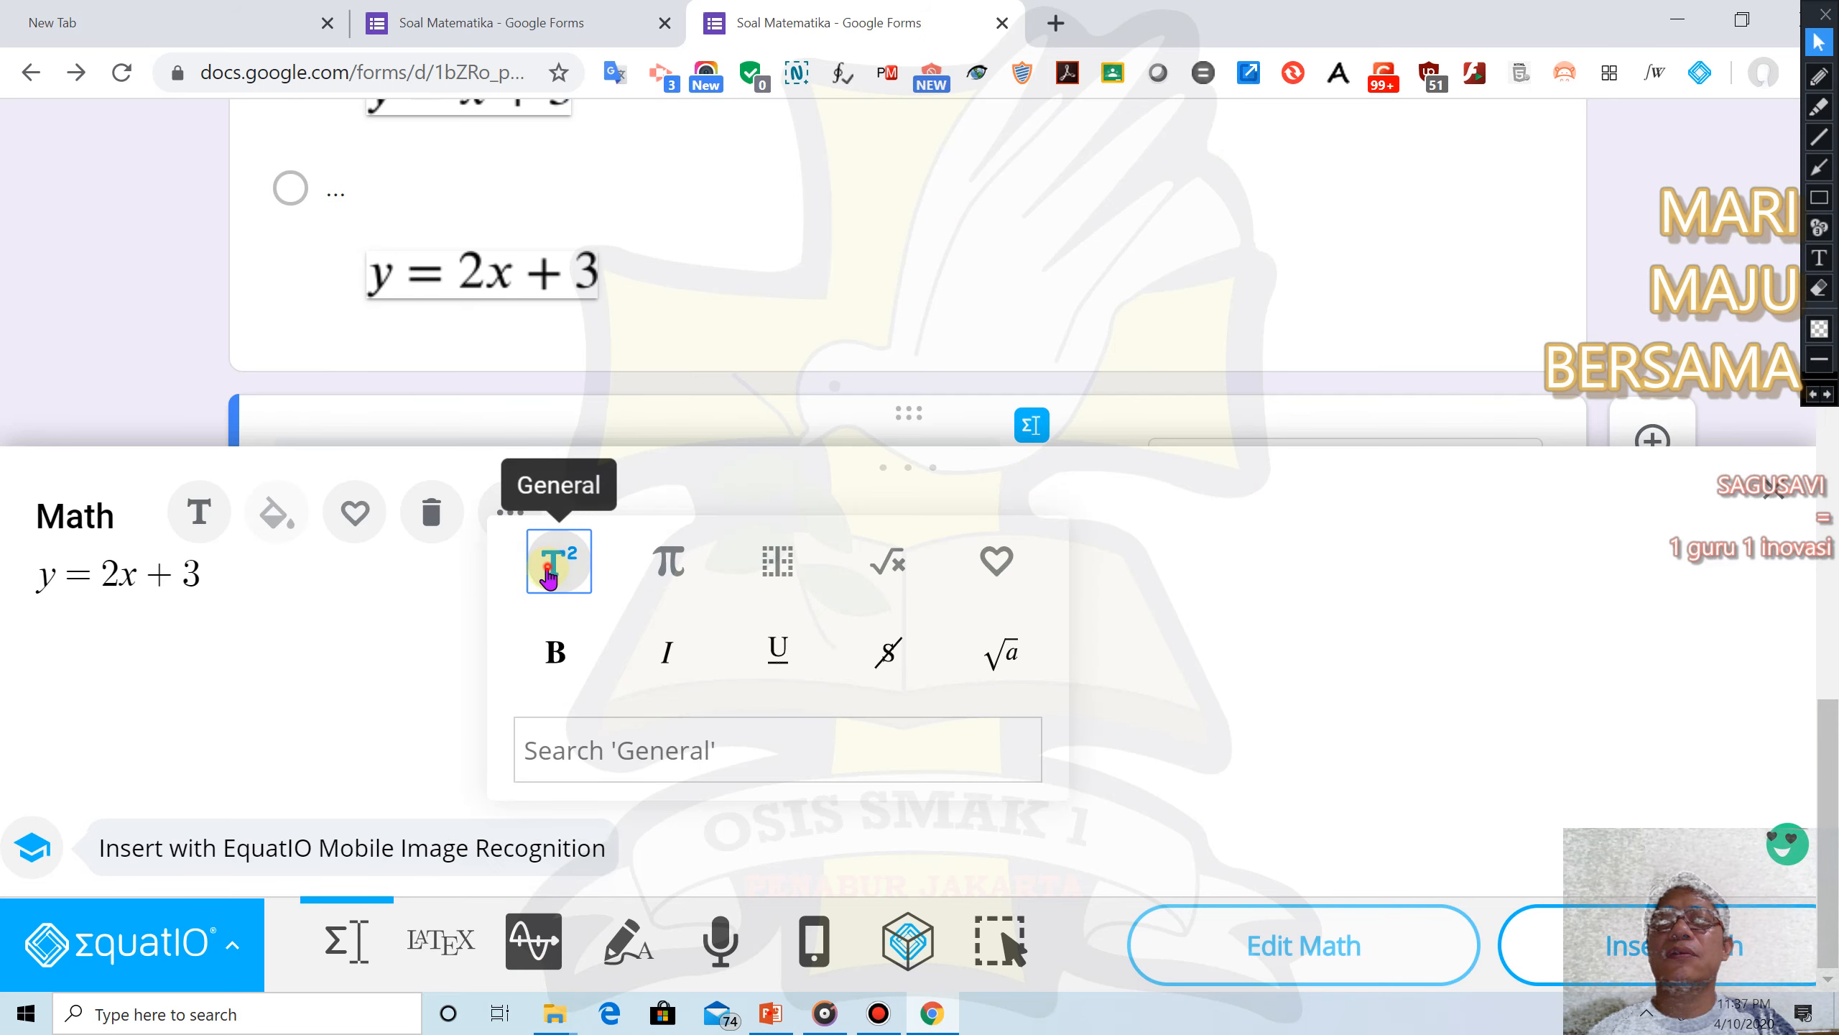
{"action": "left_click", "coordinate": [206, 580]}
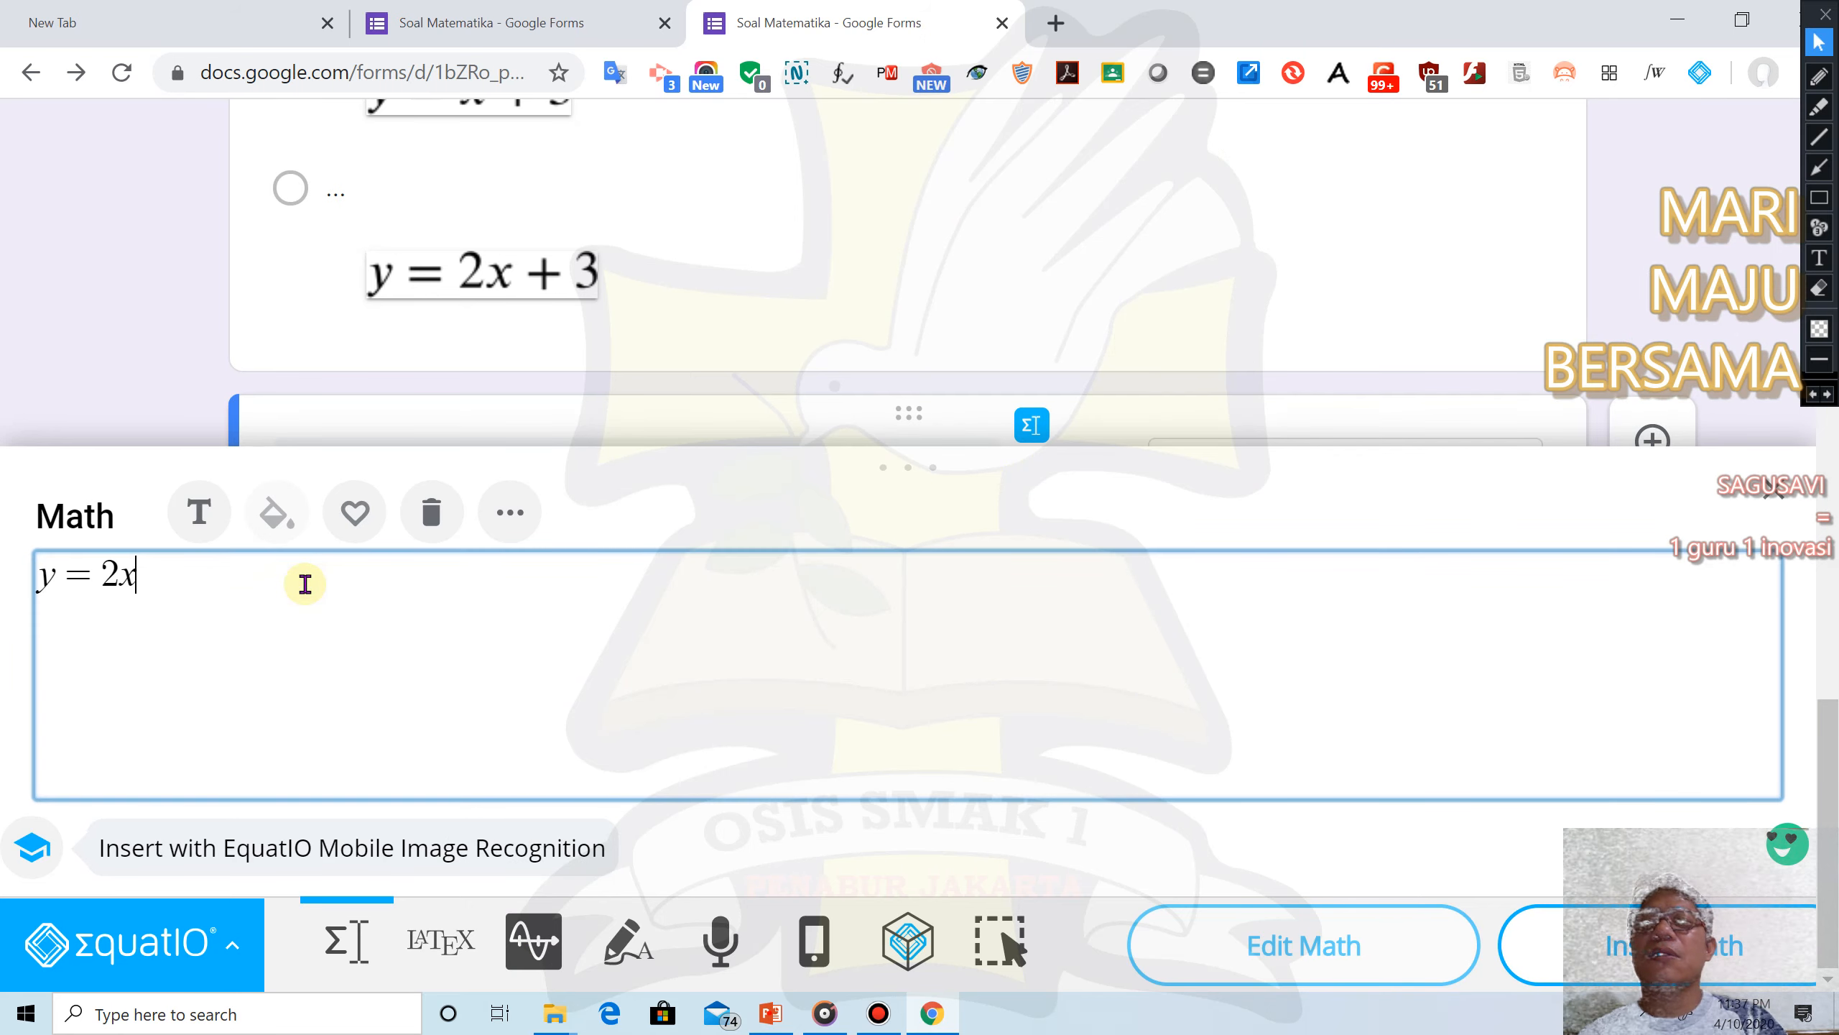
{"action": "key", "text": "BackSpace"}
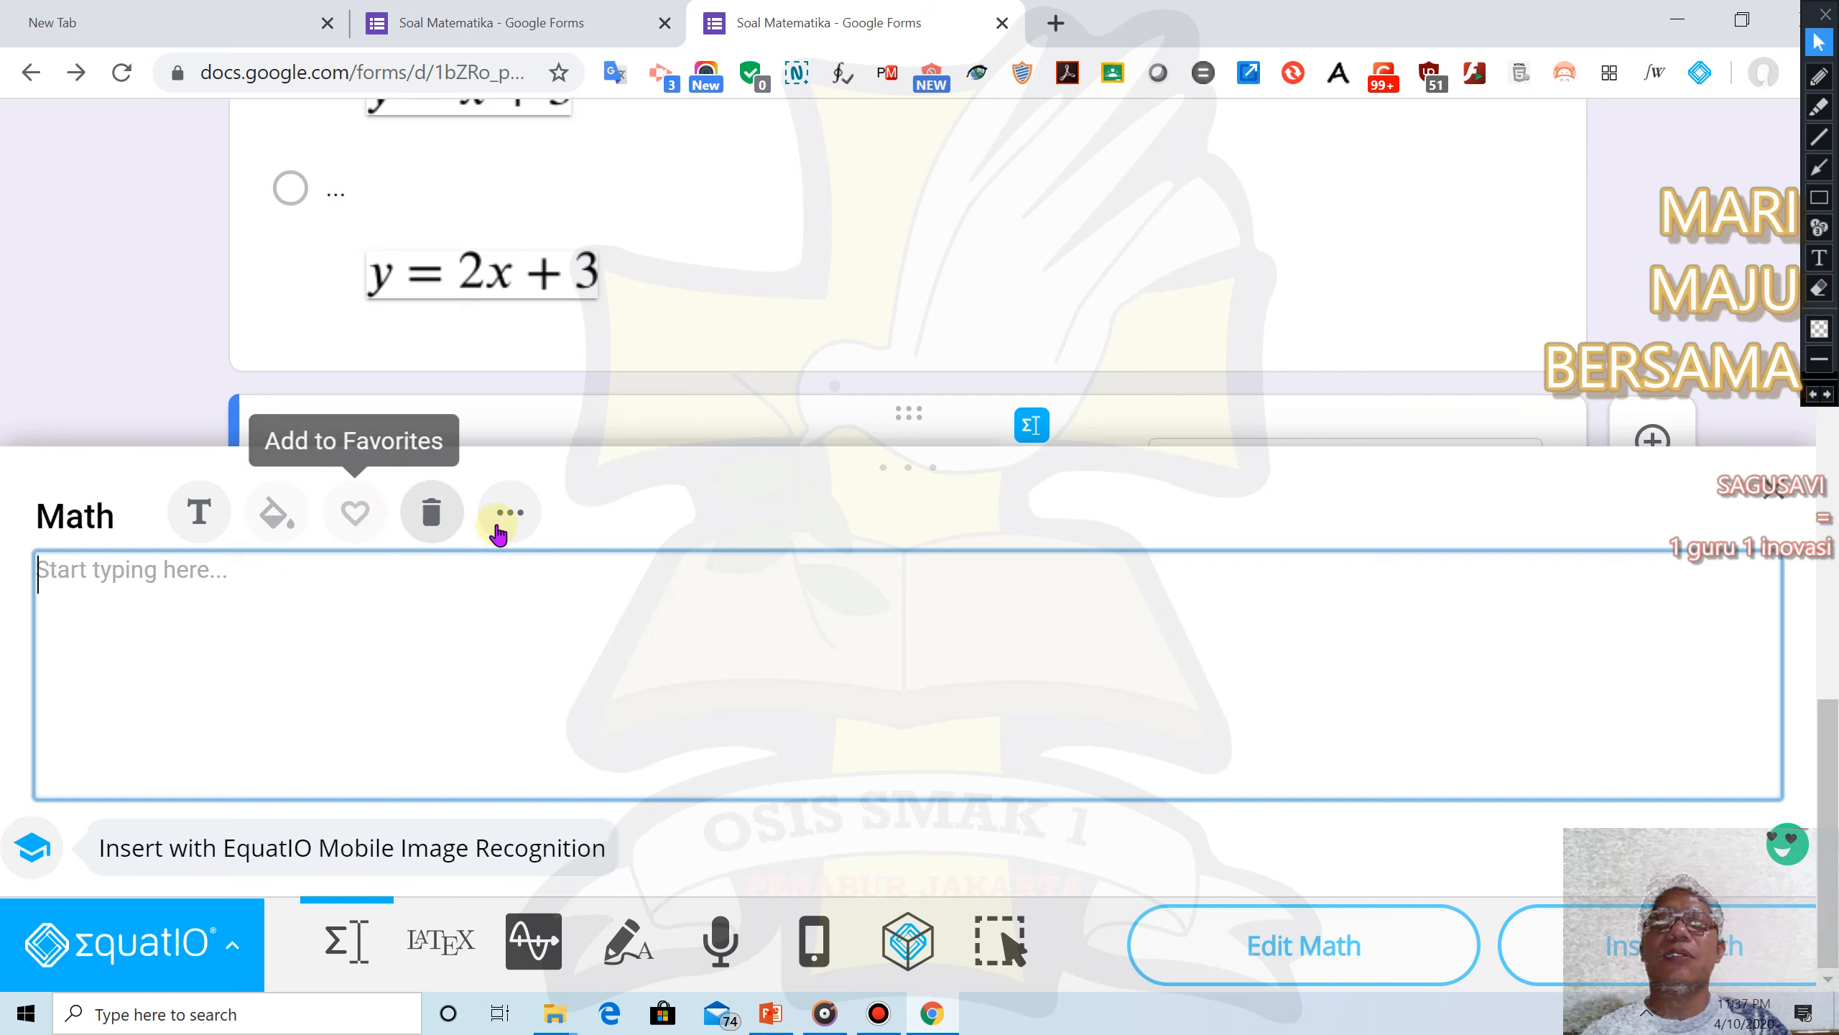
{"action": "type", "text": "y "}
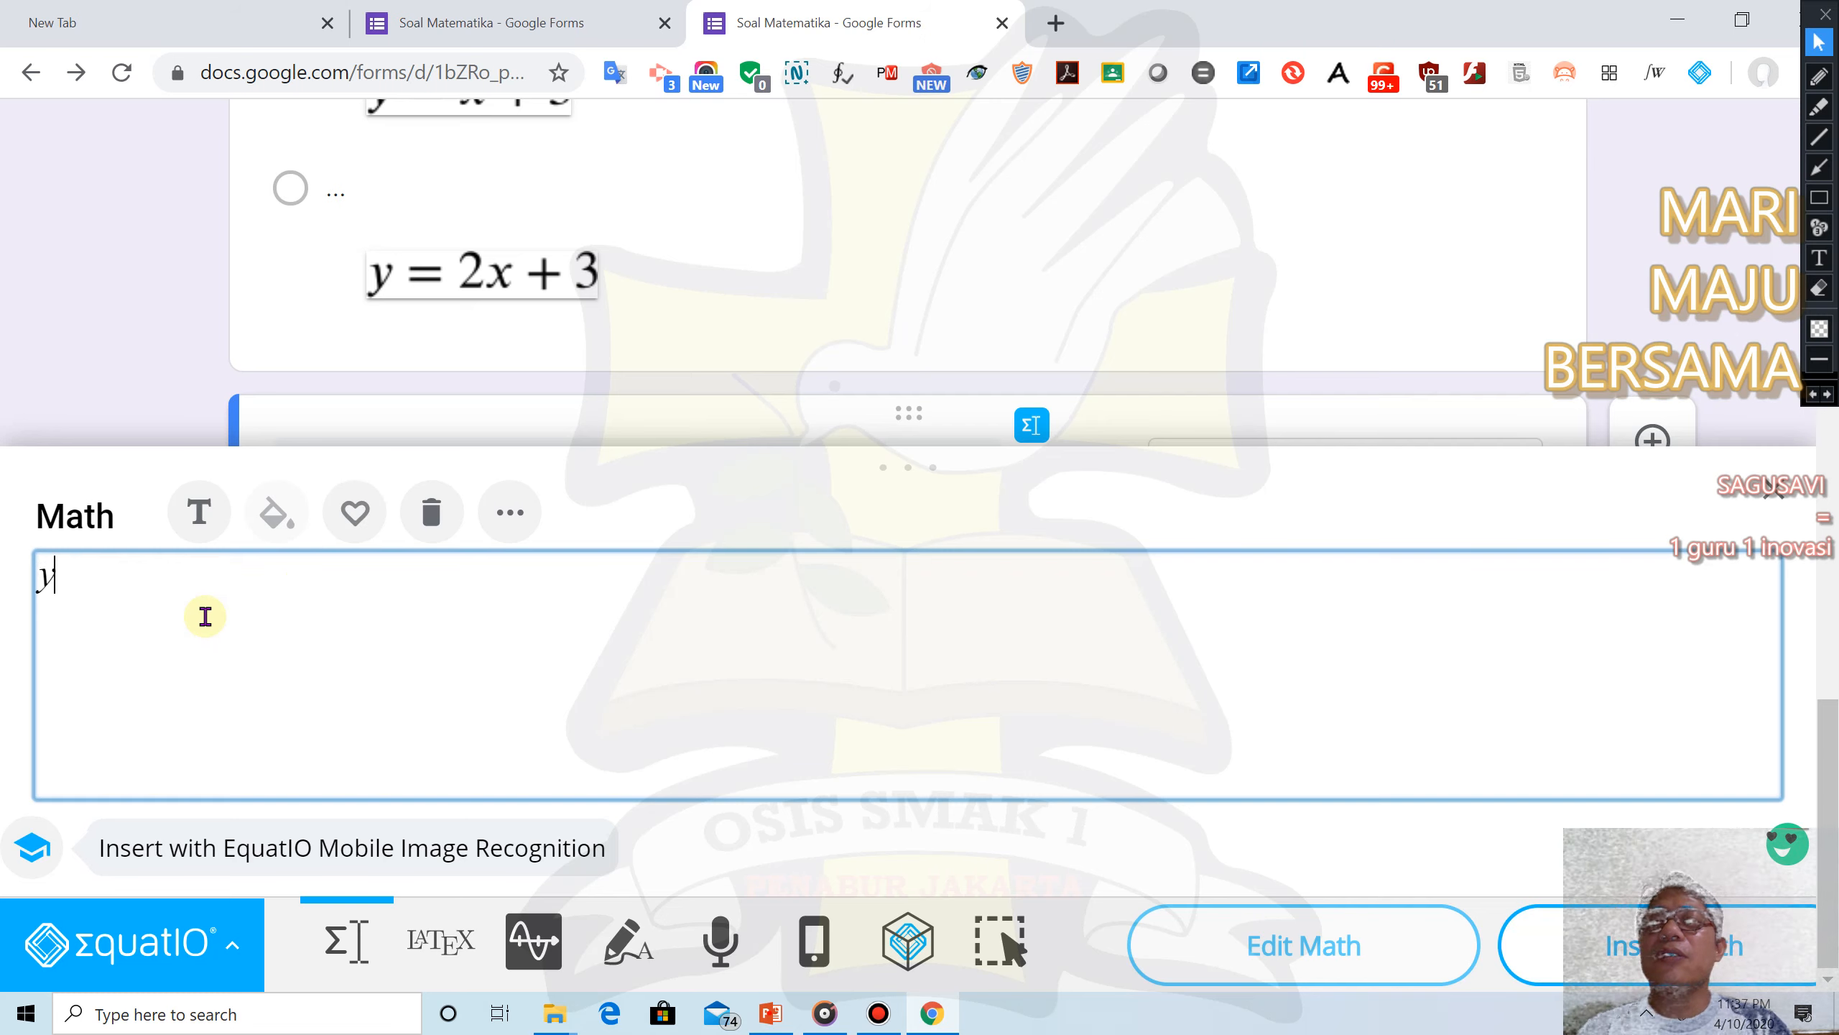
{"action": "type", "text": "="}
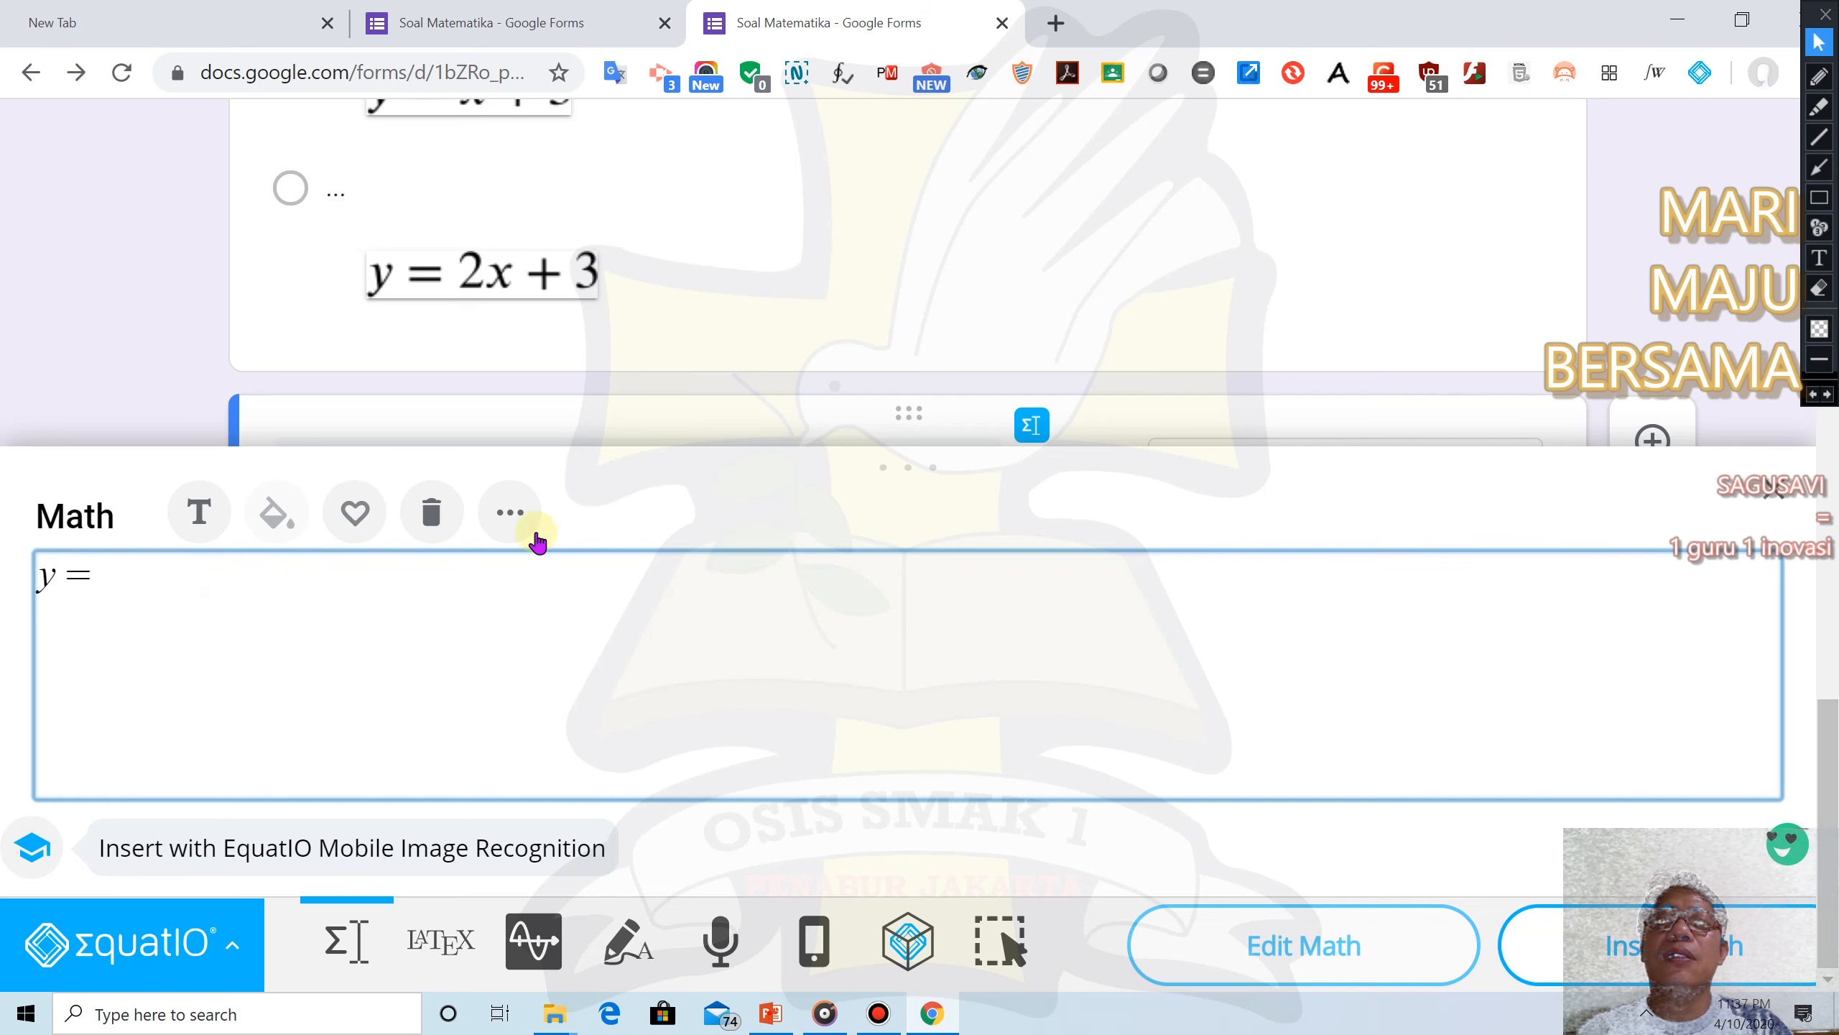
Browse EquatIO's general and symbol collections and add a square root to the equation after "y ="
{"action": "left_click", "coordinate": [511, 512]}
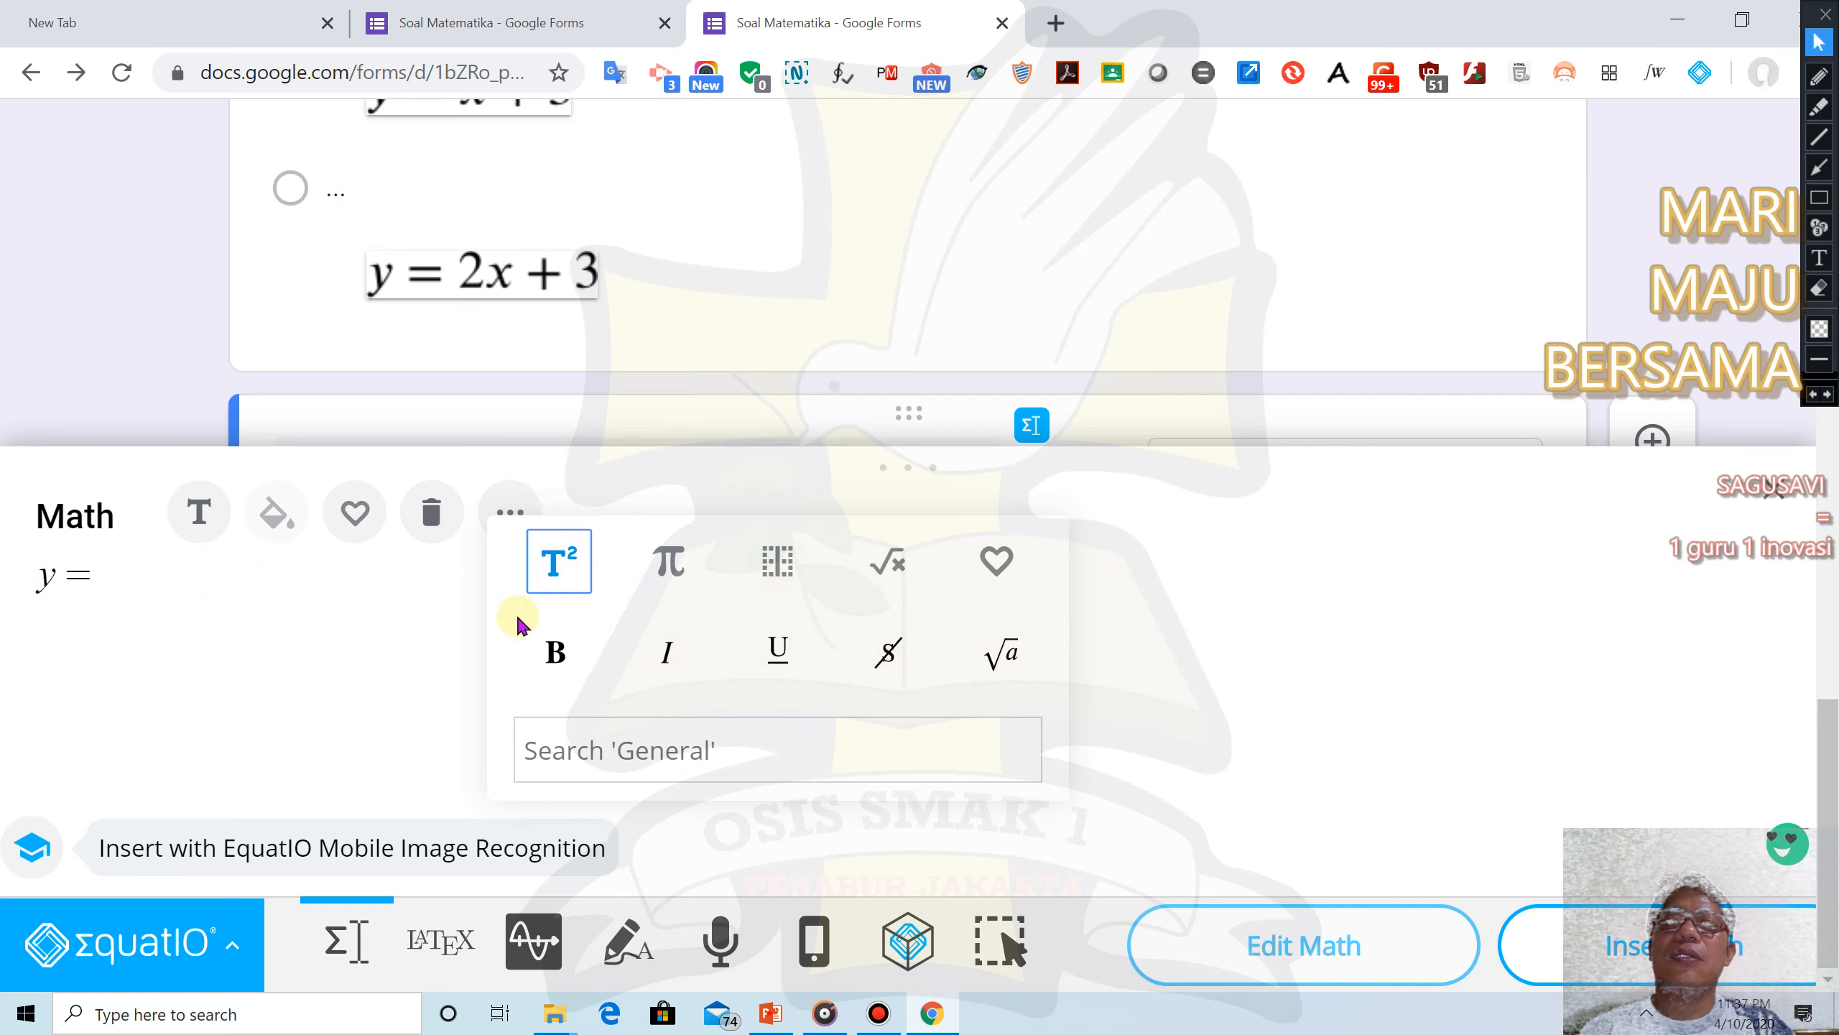
{"action": "left_click", "coordinate": [198, 582]}
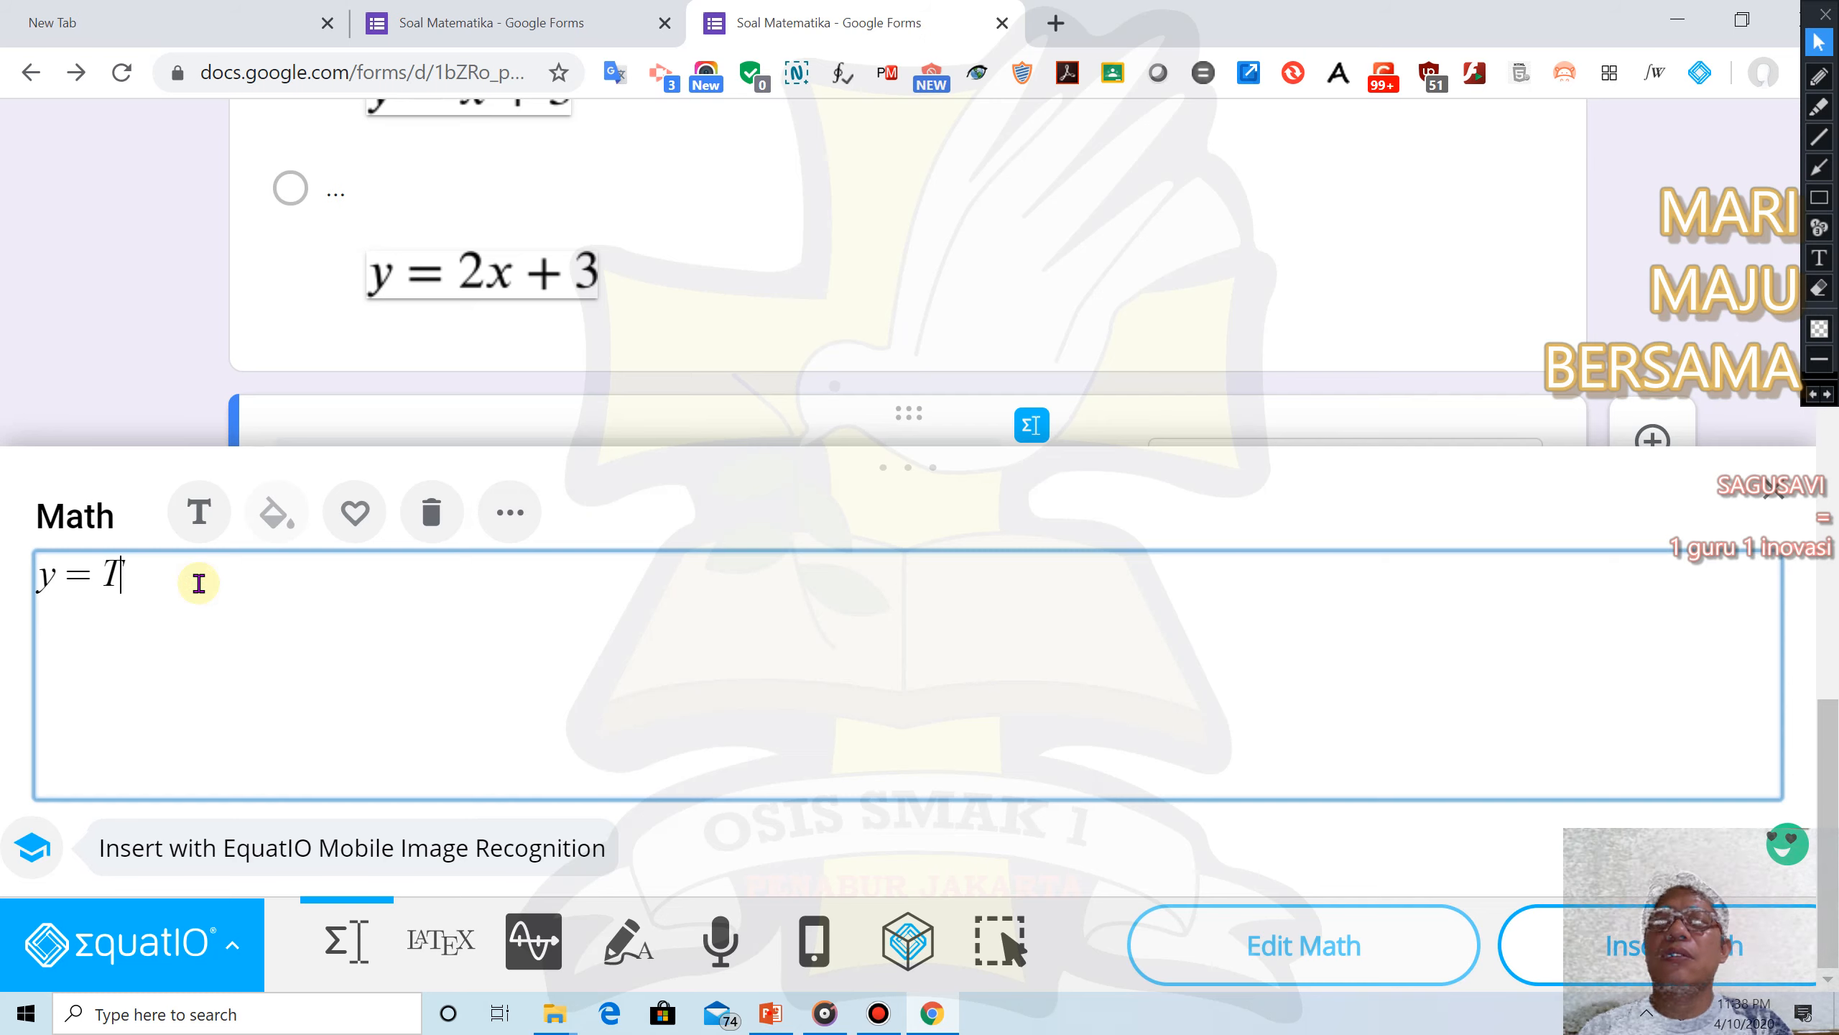
{"action": "left_click", "coordinate": [503, 513]}
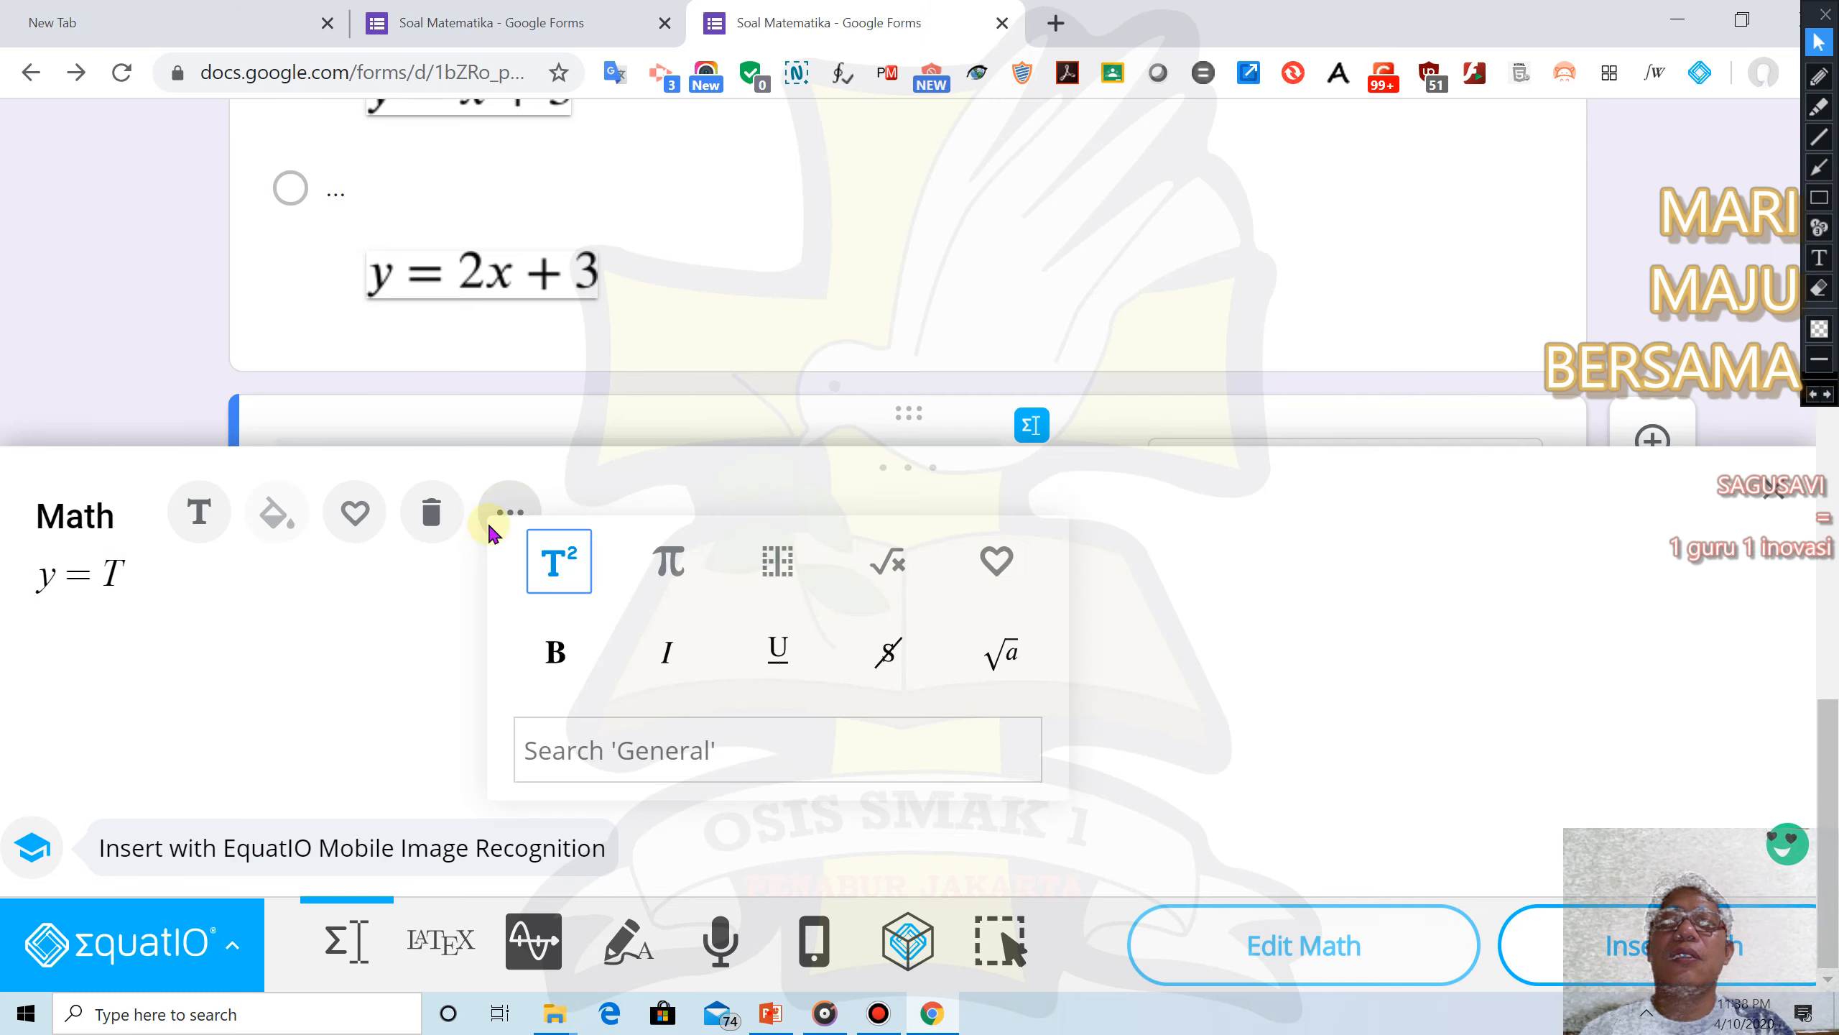
{"action": "double_click", "coordinate": [563, 567]}
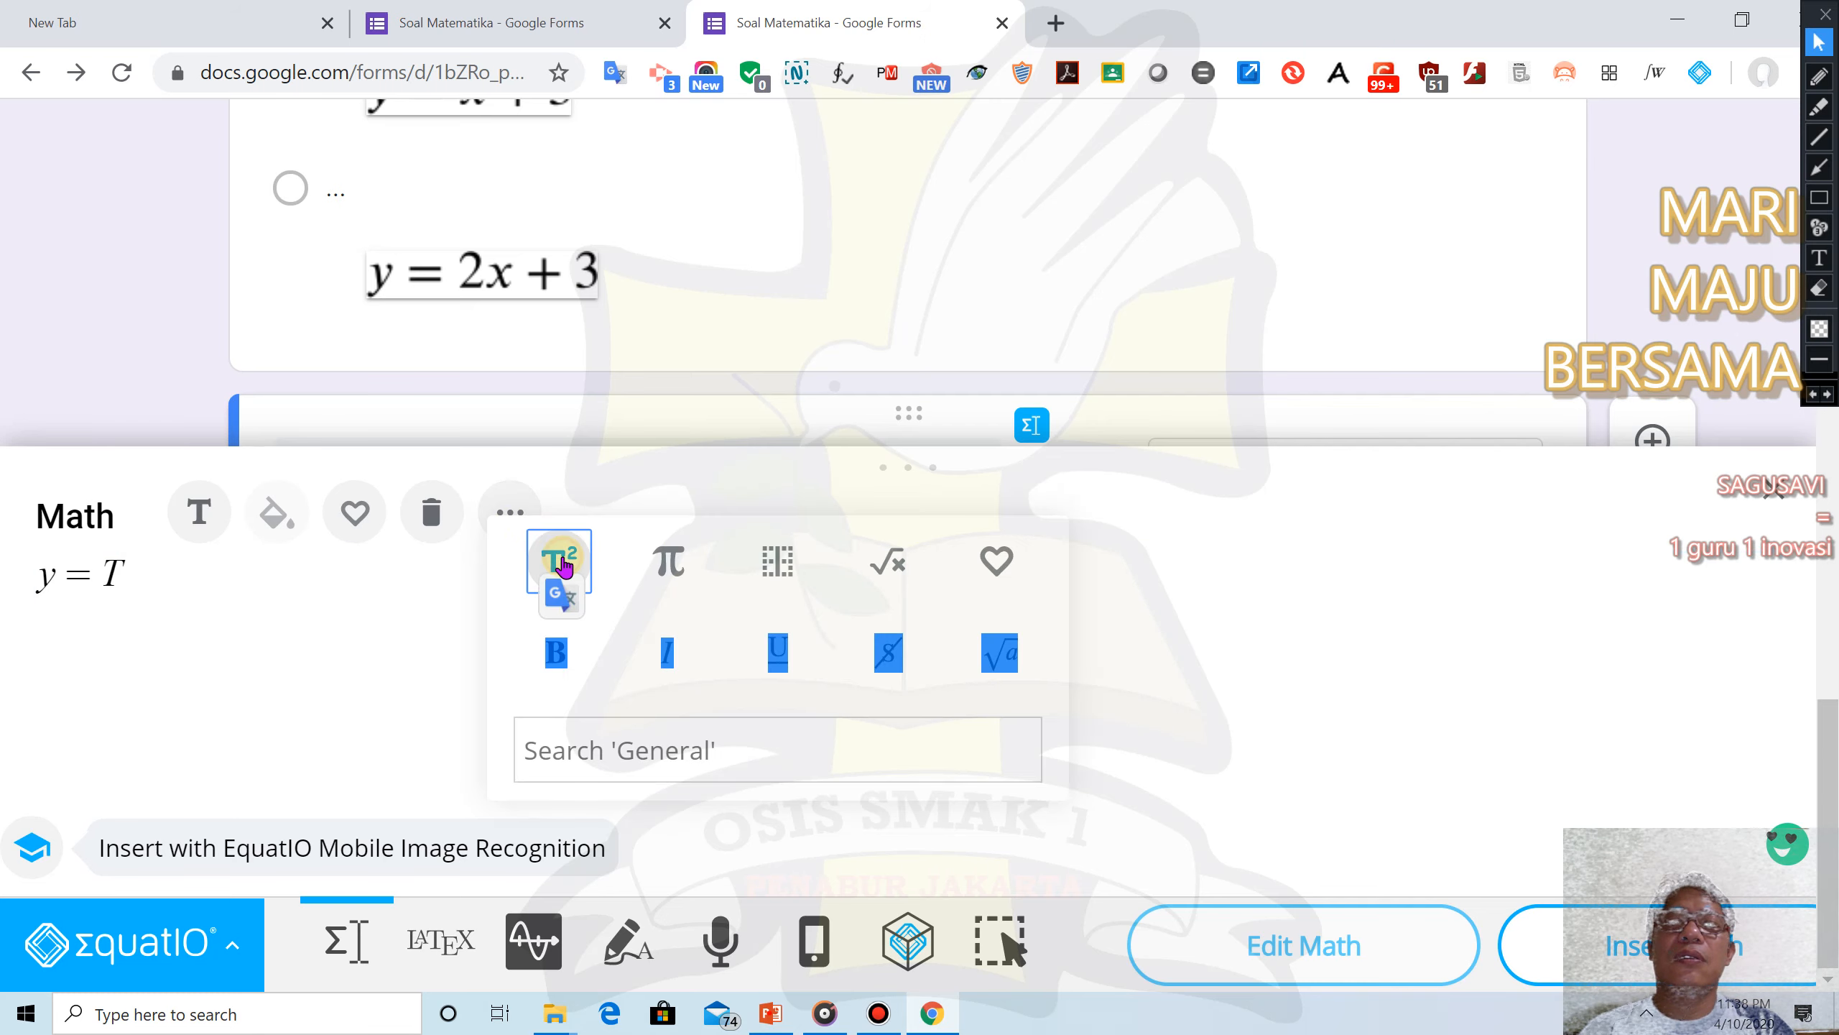
{"action": "left_click", "coordinate": [673, 566]}
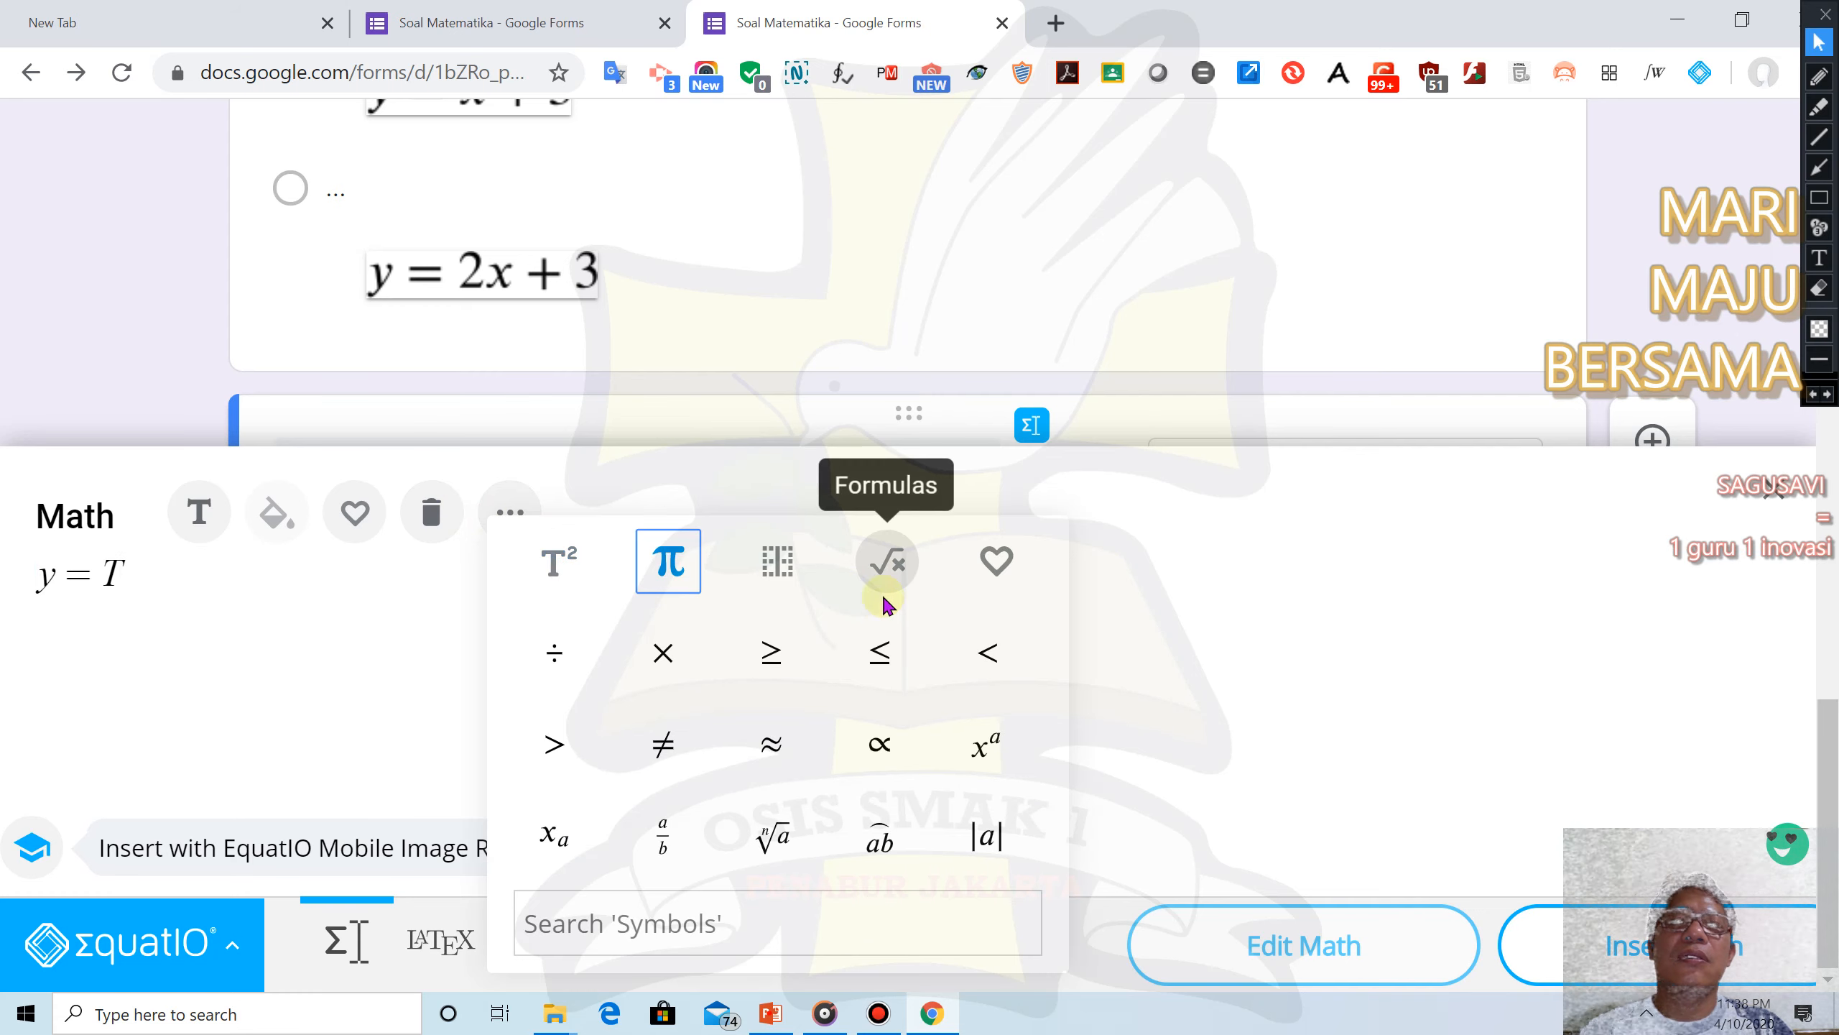
{"action": "left_click", "coordinate": [566, 569]}
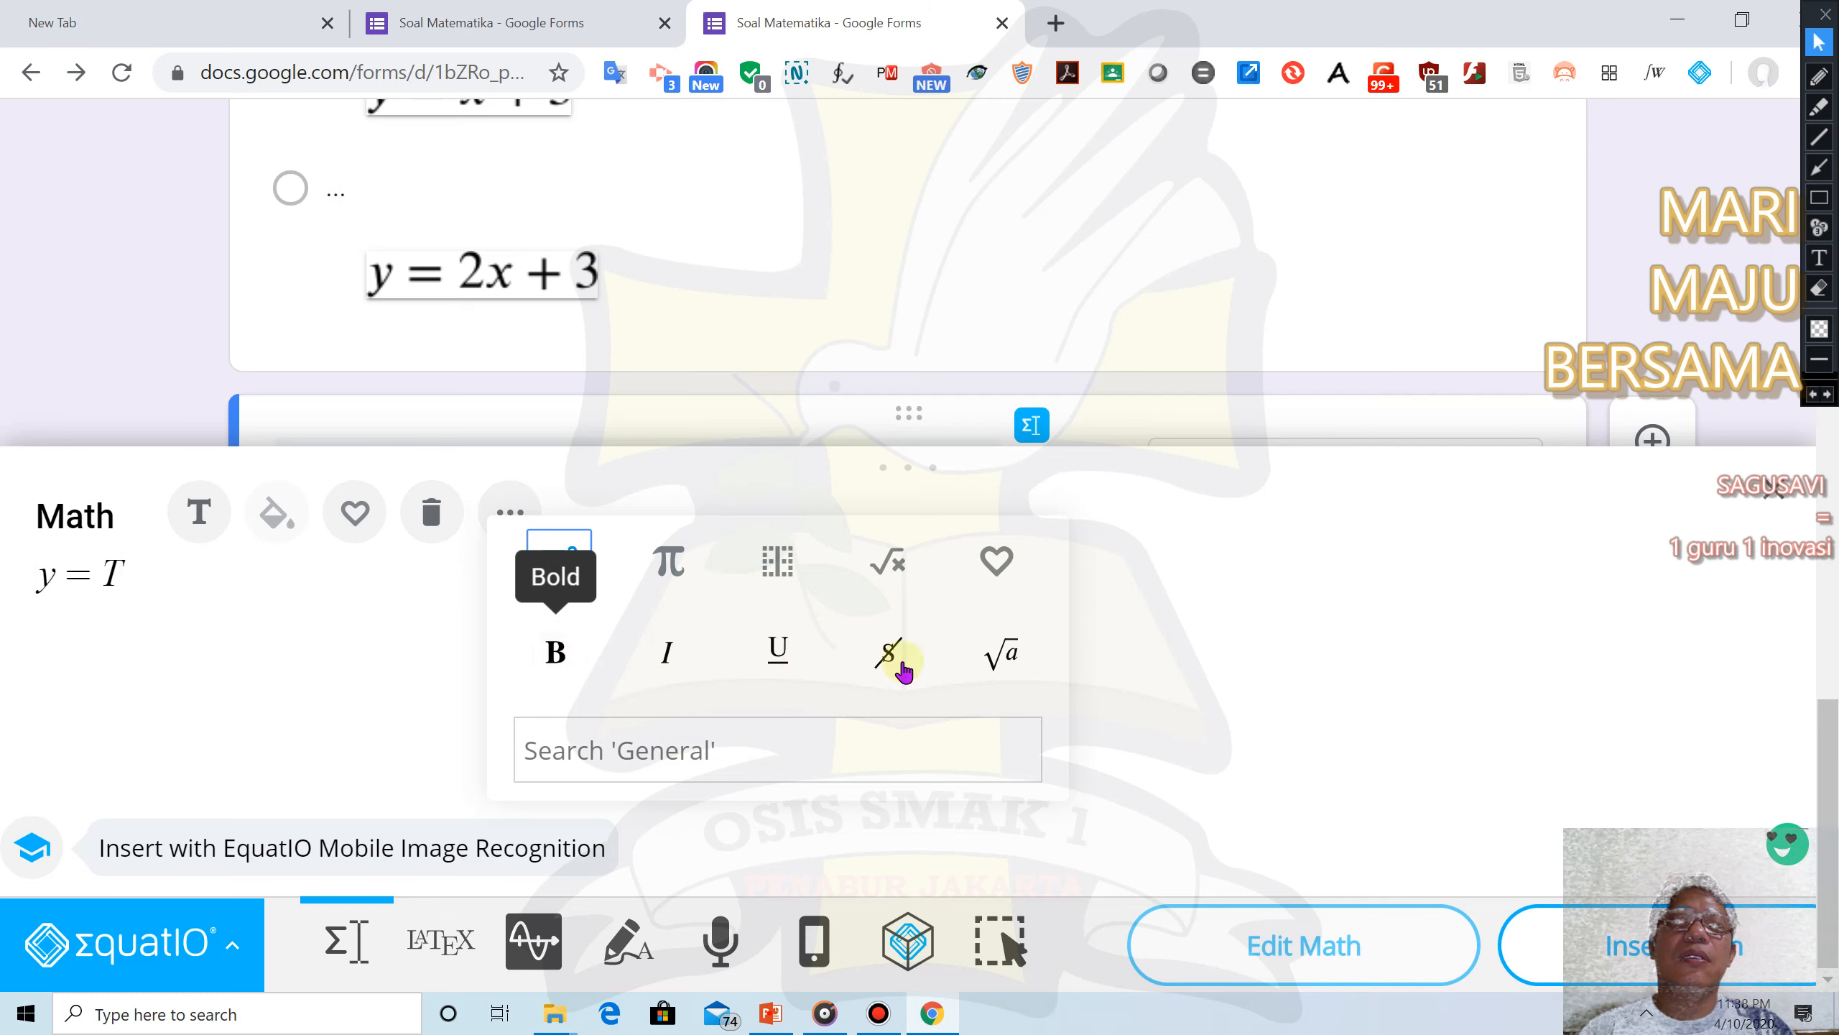
{"action": "left_click", "coordinate": [788, 744]}
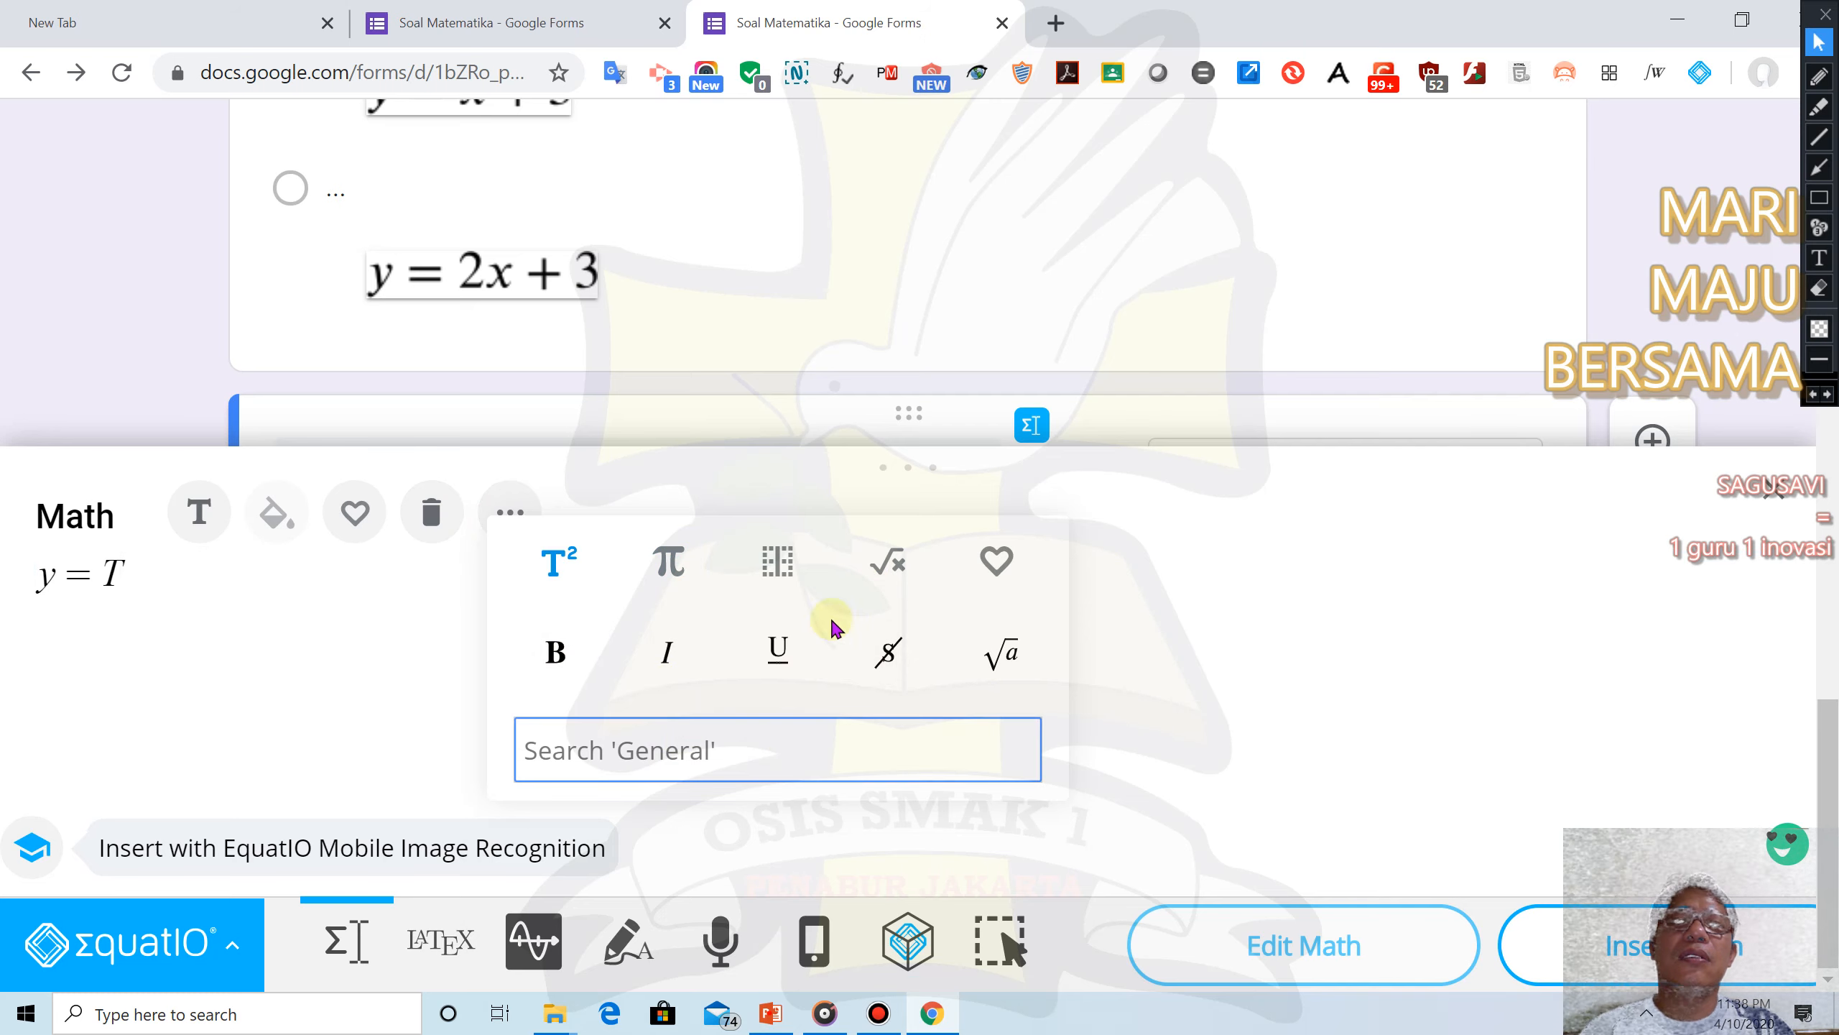
{"action": "left_click", "coordinate": [1002, 652]}
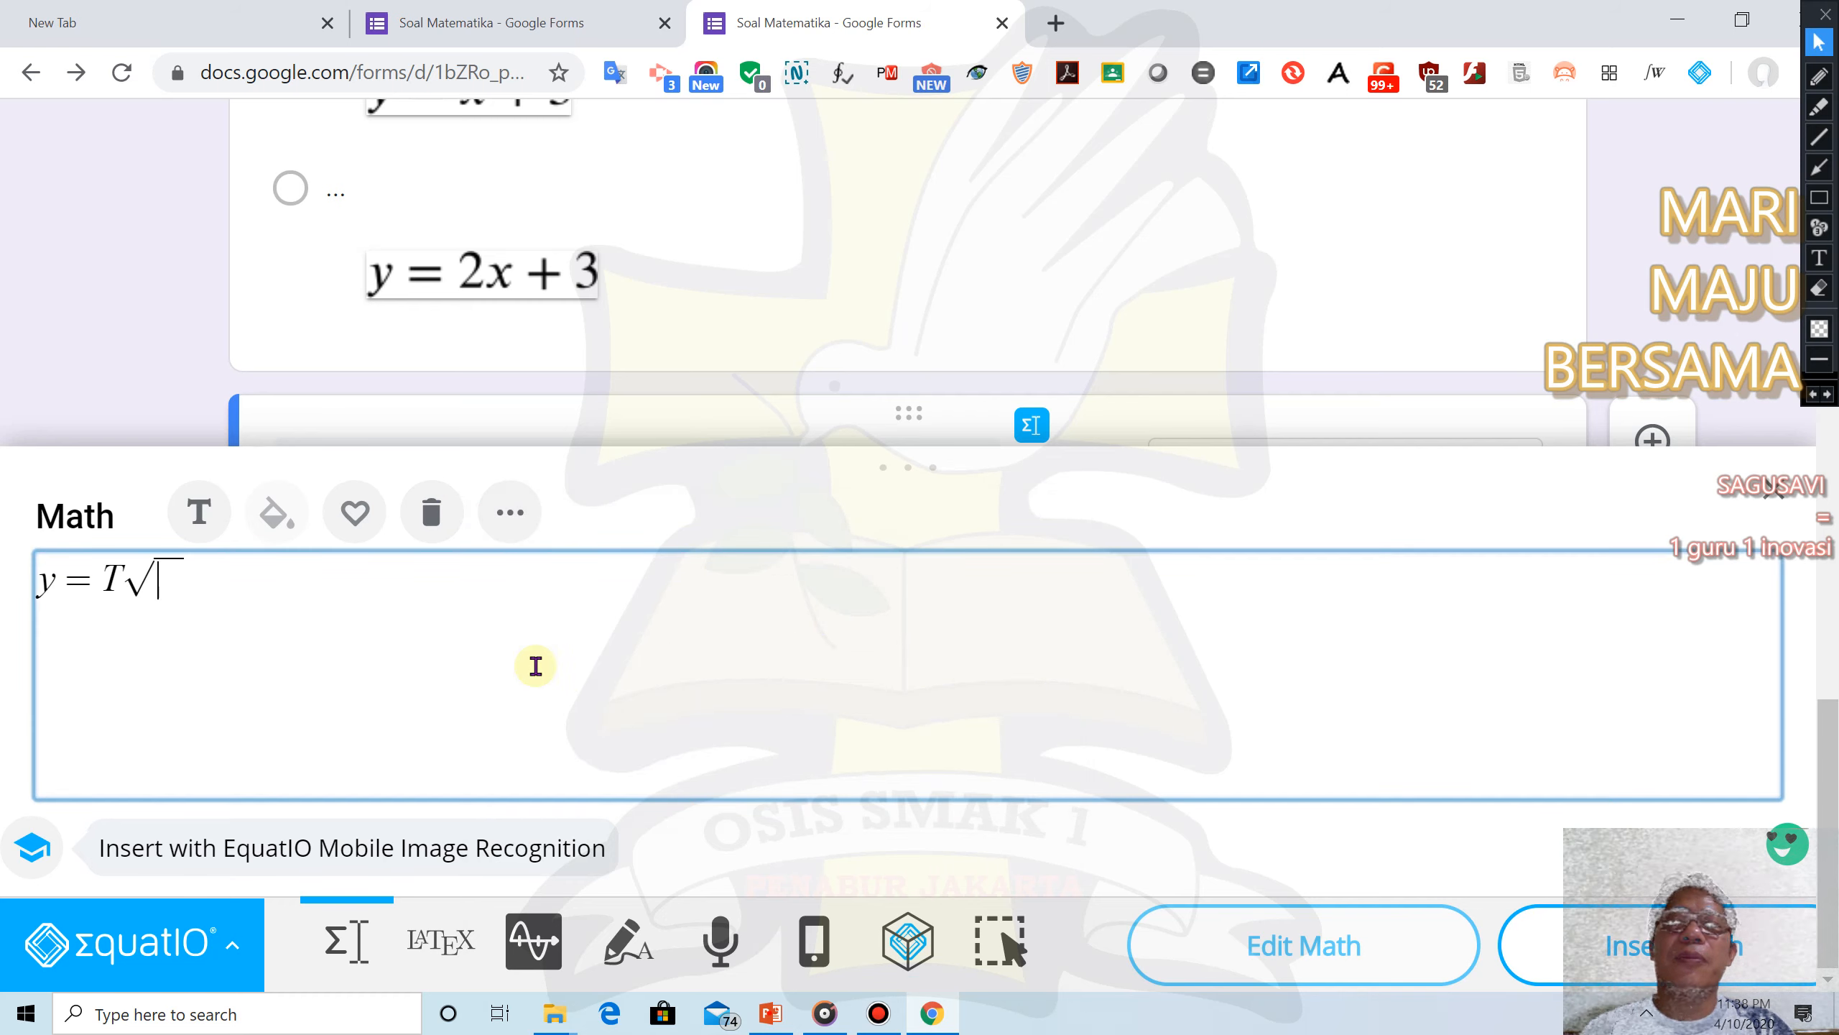
Replace the stray T before the root with x, put 2 under the root and add a plus sign after it
{"action": "left_click", "coordinate": [115, 570]}
{"action": "key", "text": "BackSpace"}
{"action": "type", "text": "x"}
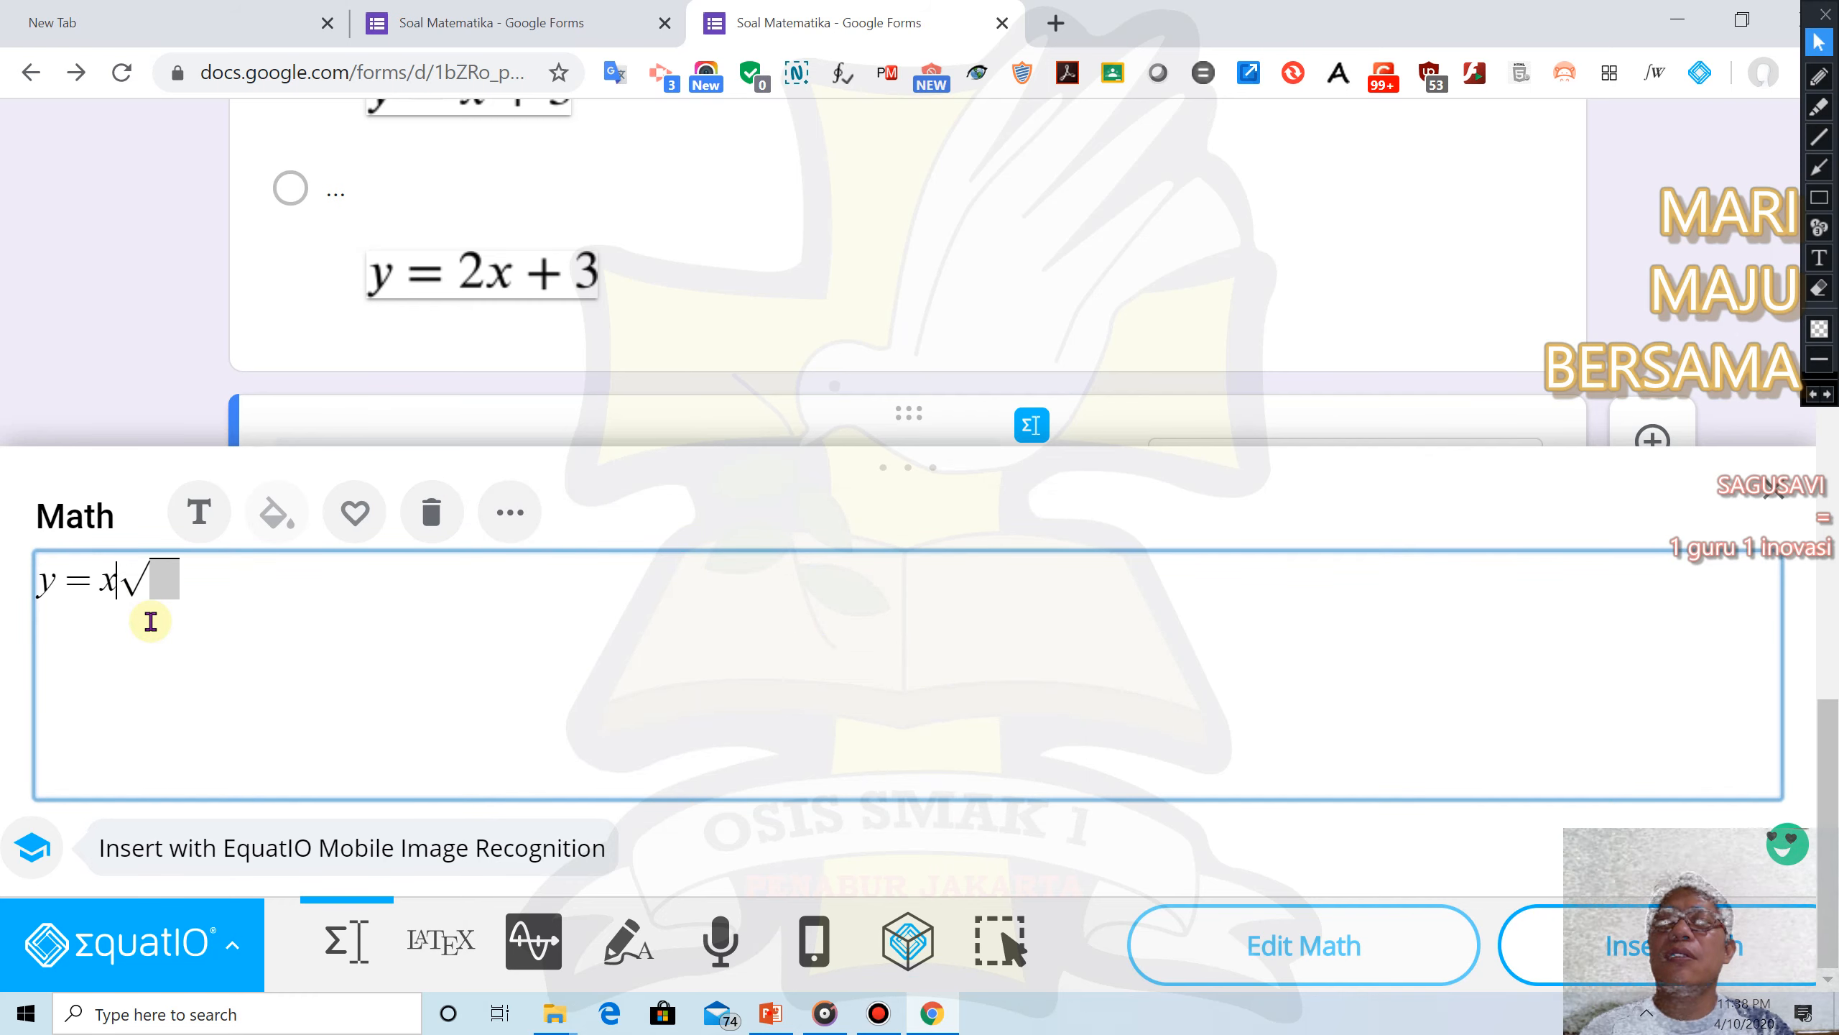
{"action": "left_click", "coordinate": [168, 577]}
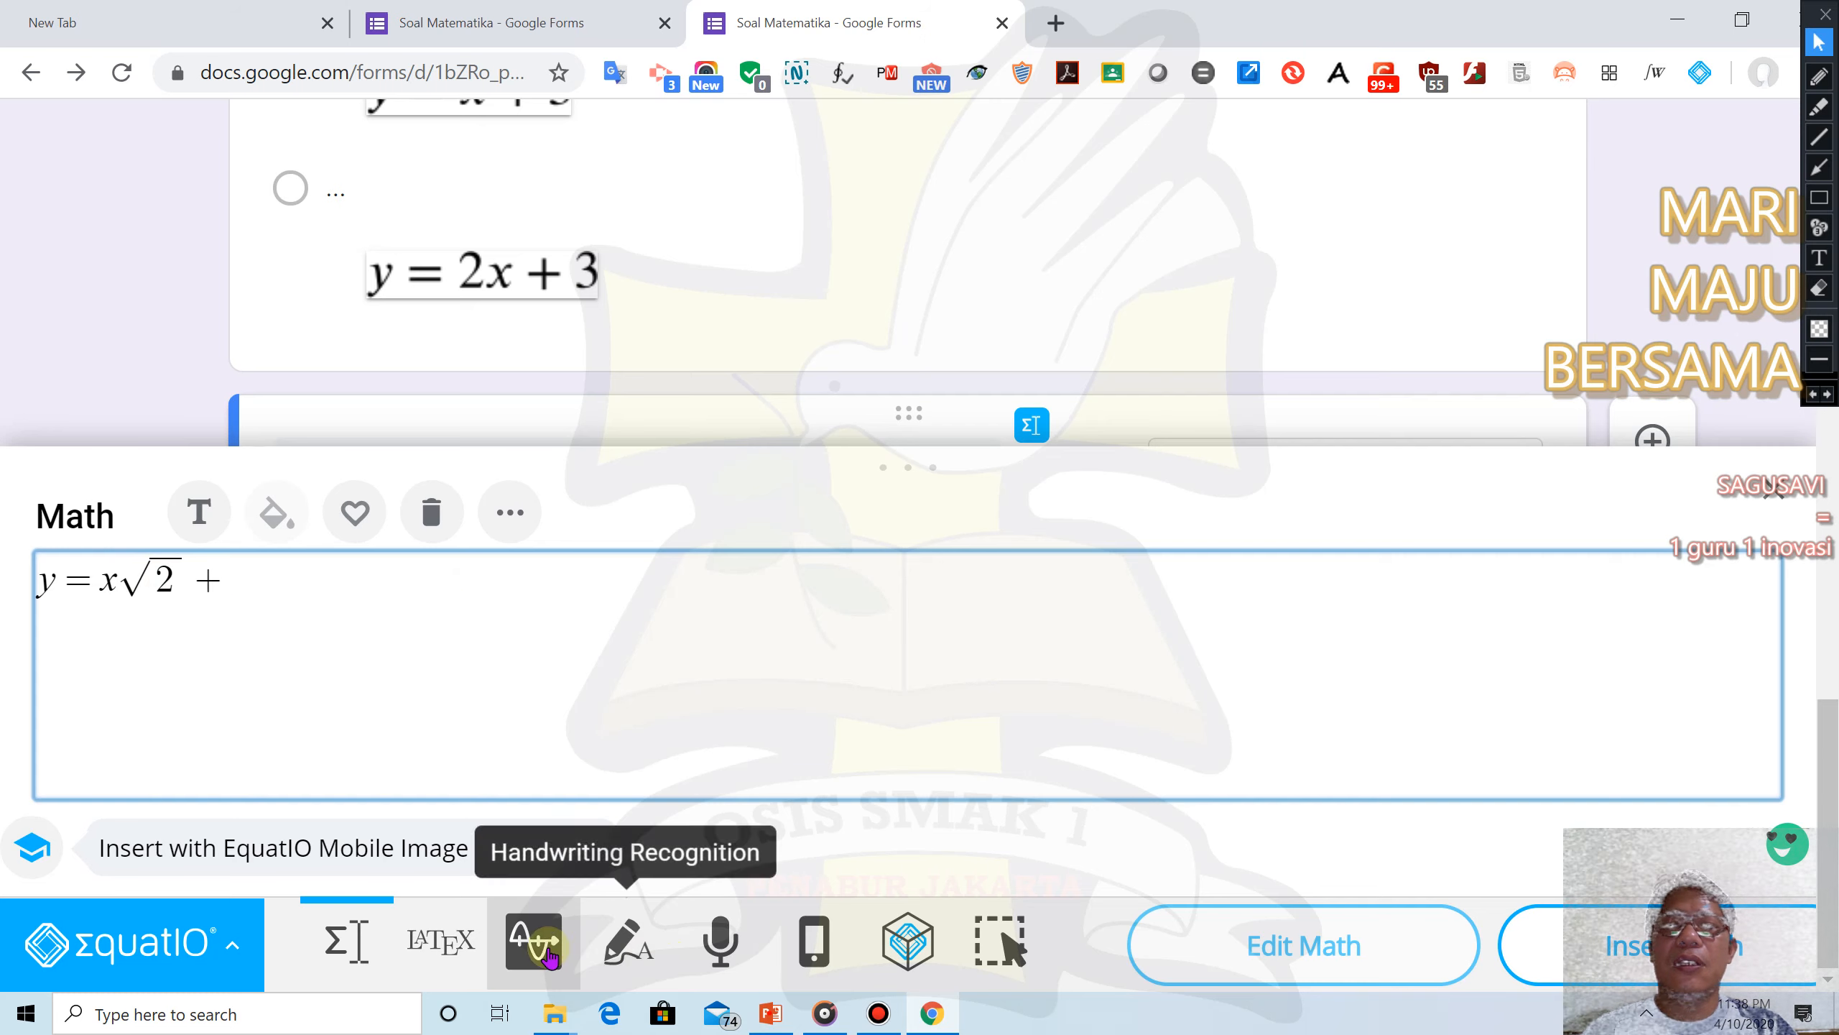
Switch the equation to LaTeX editing, append the difference quotient formula and insert the equation into the question
{"action": "left_click", "coordinate": [431, 947]}
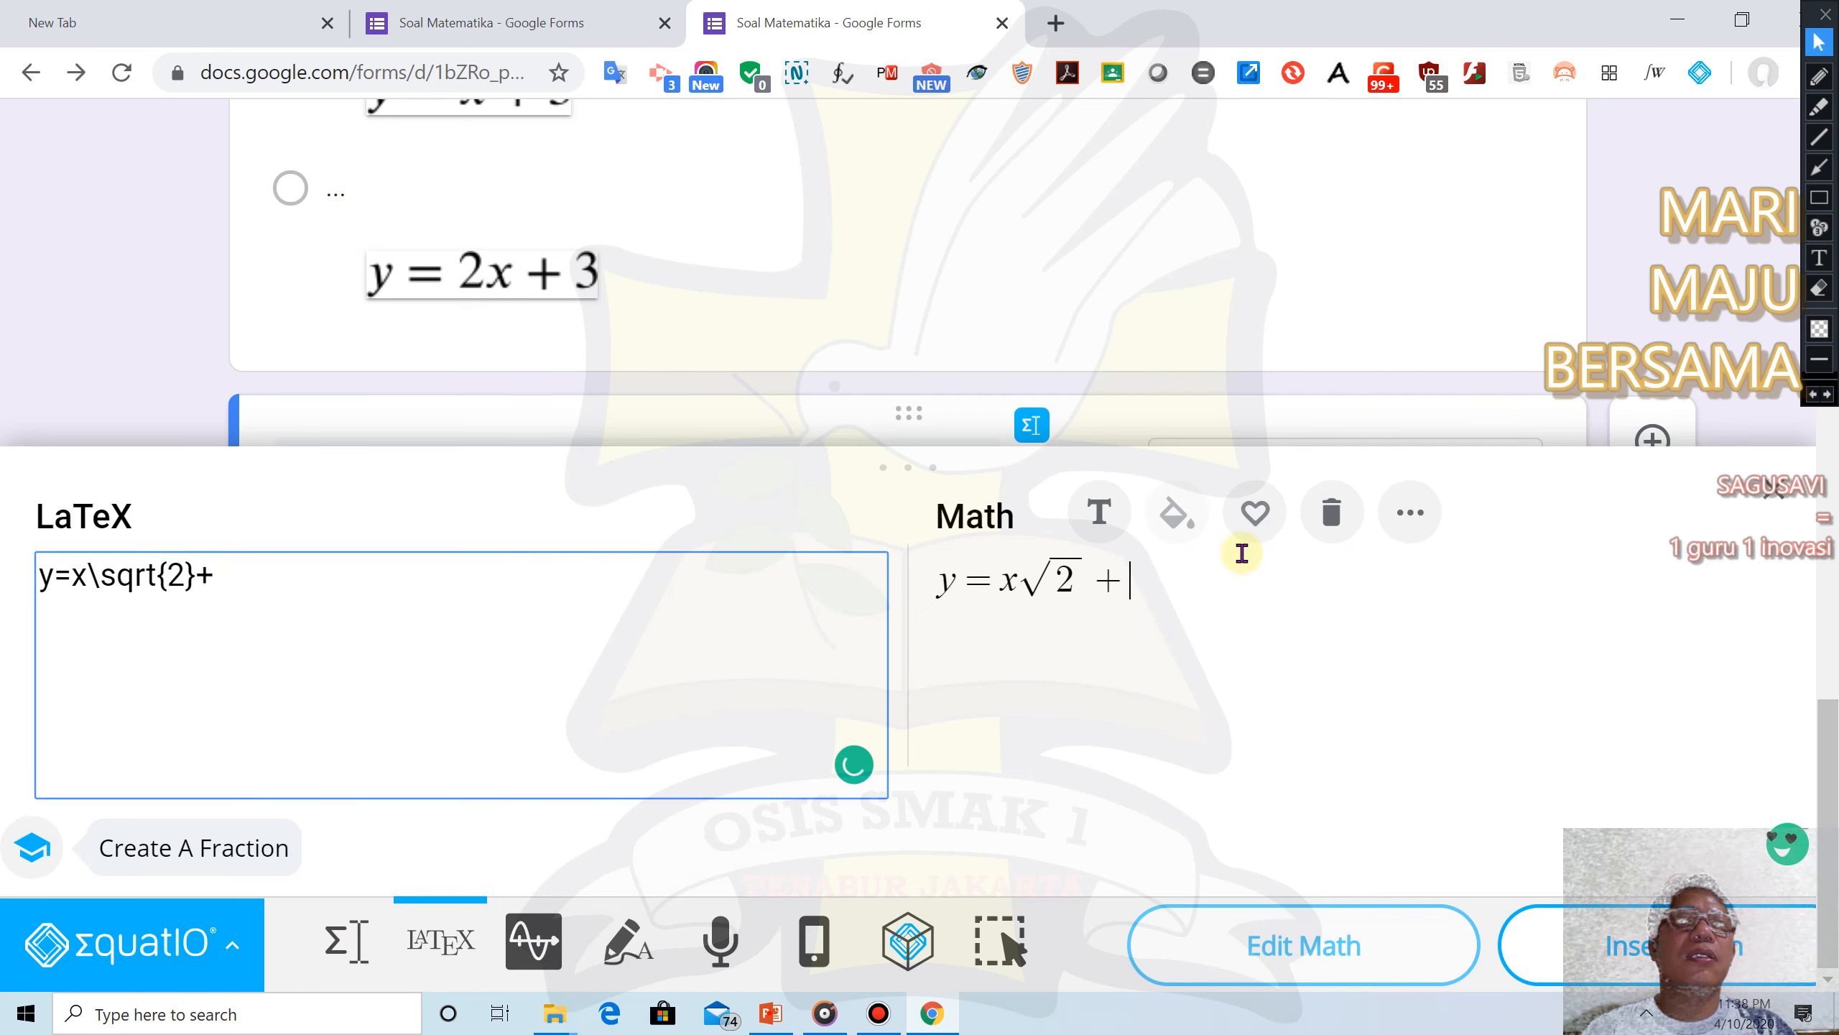
{"action": "left_click", "coordinate": [1409, 512]}
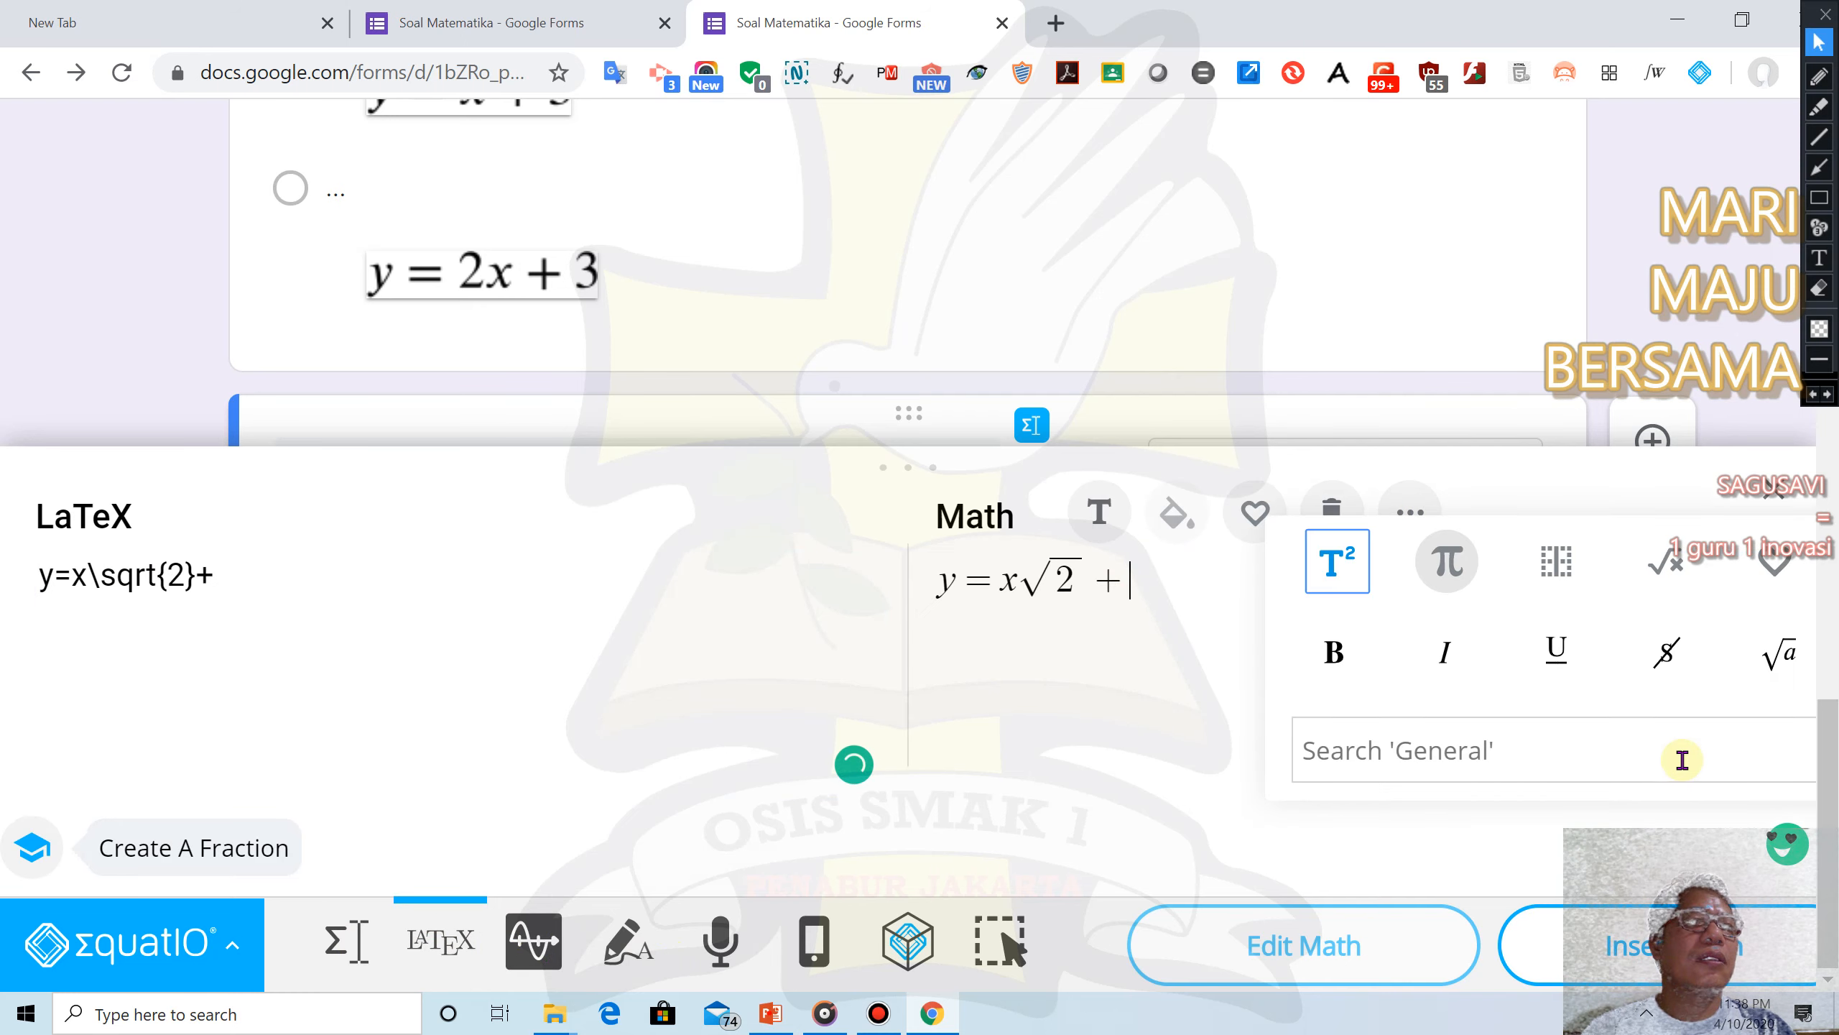
{"action": "left_click", "coordinate": [1666, 576]}
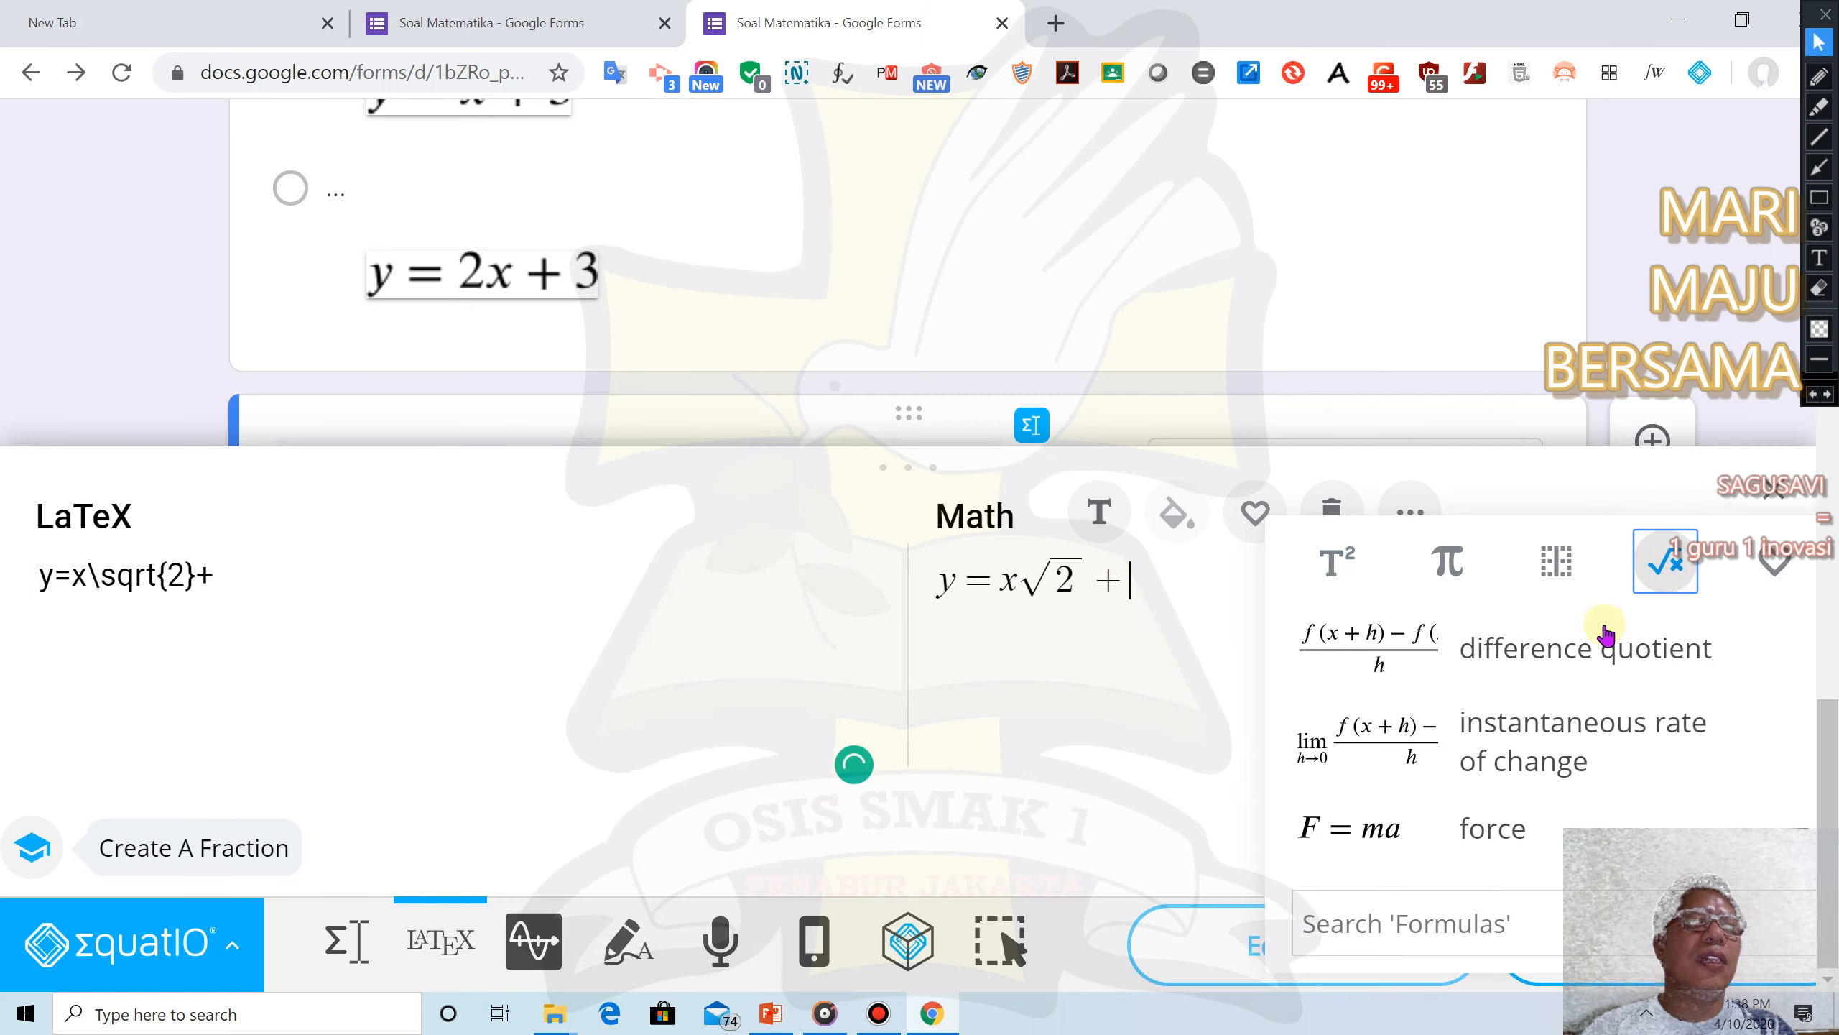
{"action": "left_click", "coordinate": [1378, 654]}
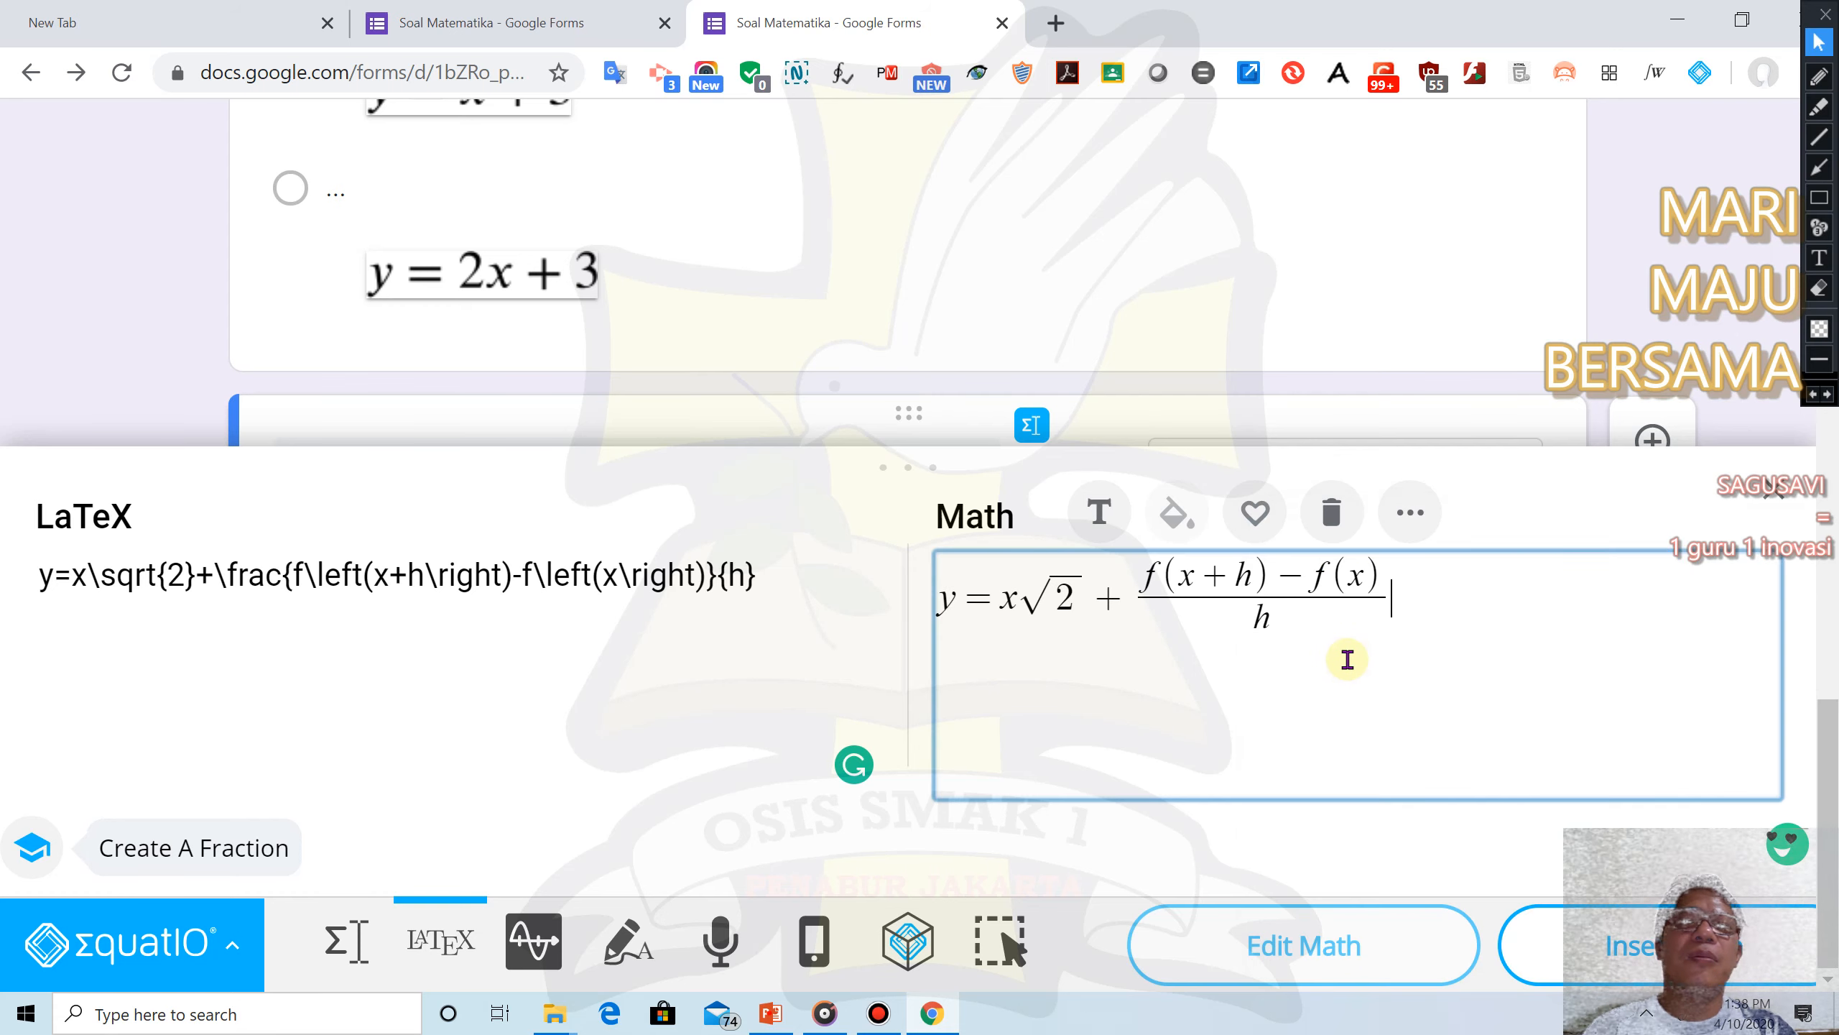
{"action": "left_click", "coordinate": [1687, 948]}
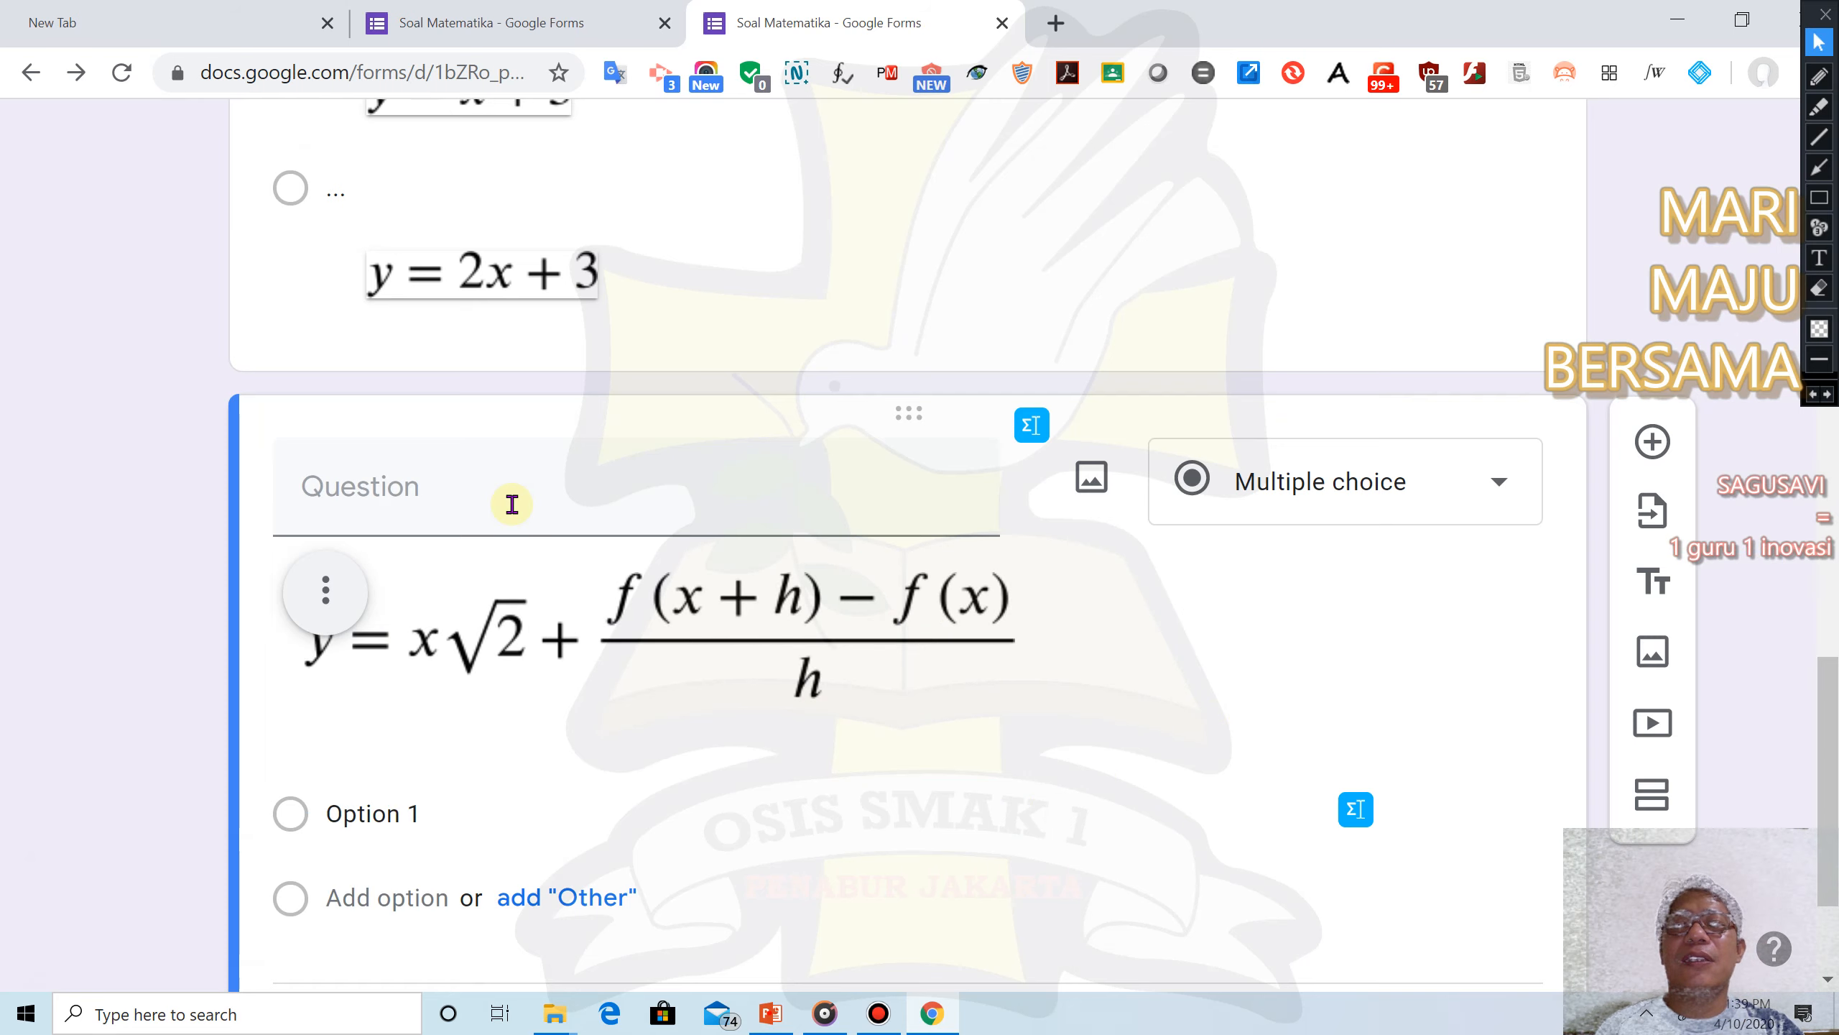
Enter "jawaban untuk persamaan berikut ini adalah..." as the text of the new question
{"action": "left_click", "coordinate": [471, 467]}
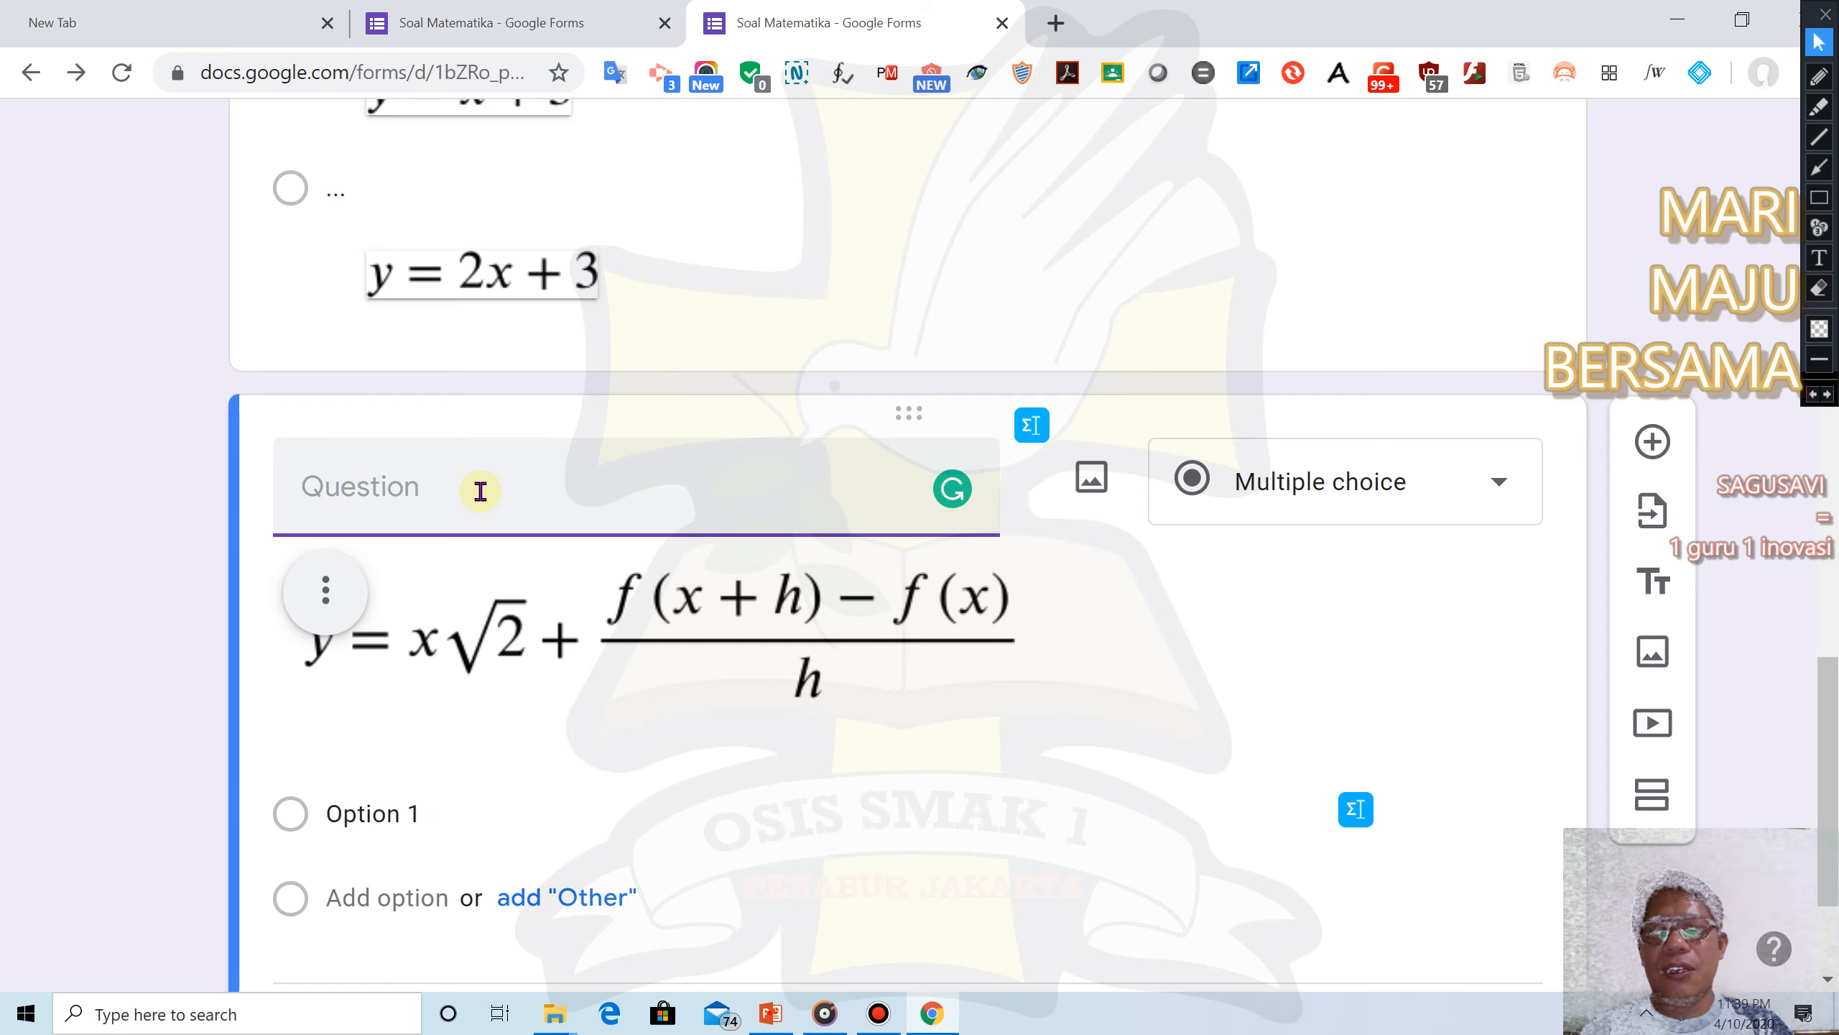
{"action": "type", "text": "jawa"}
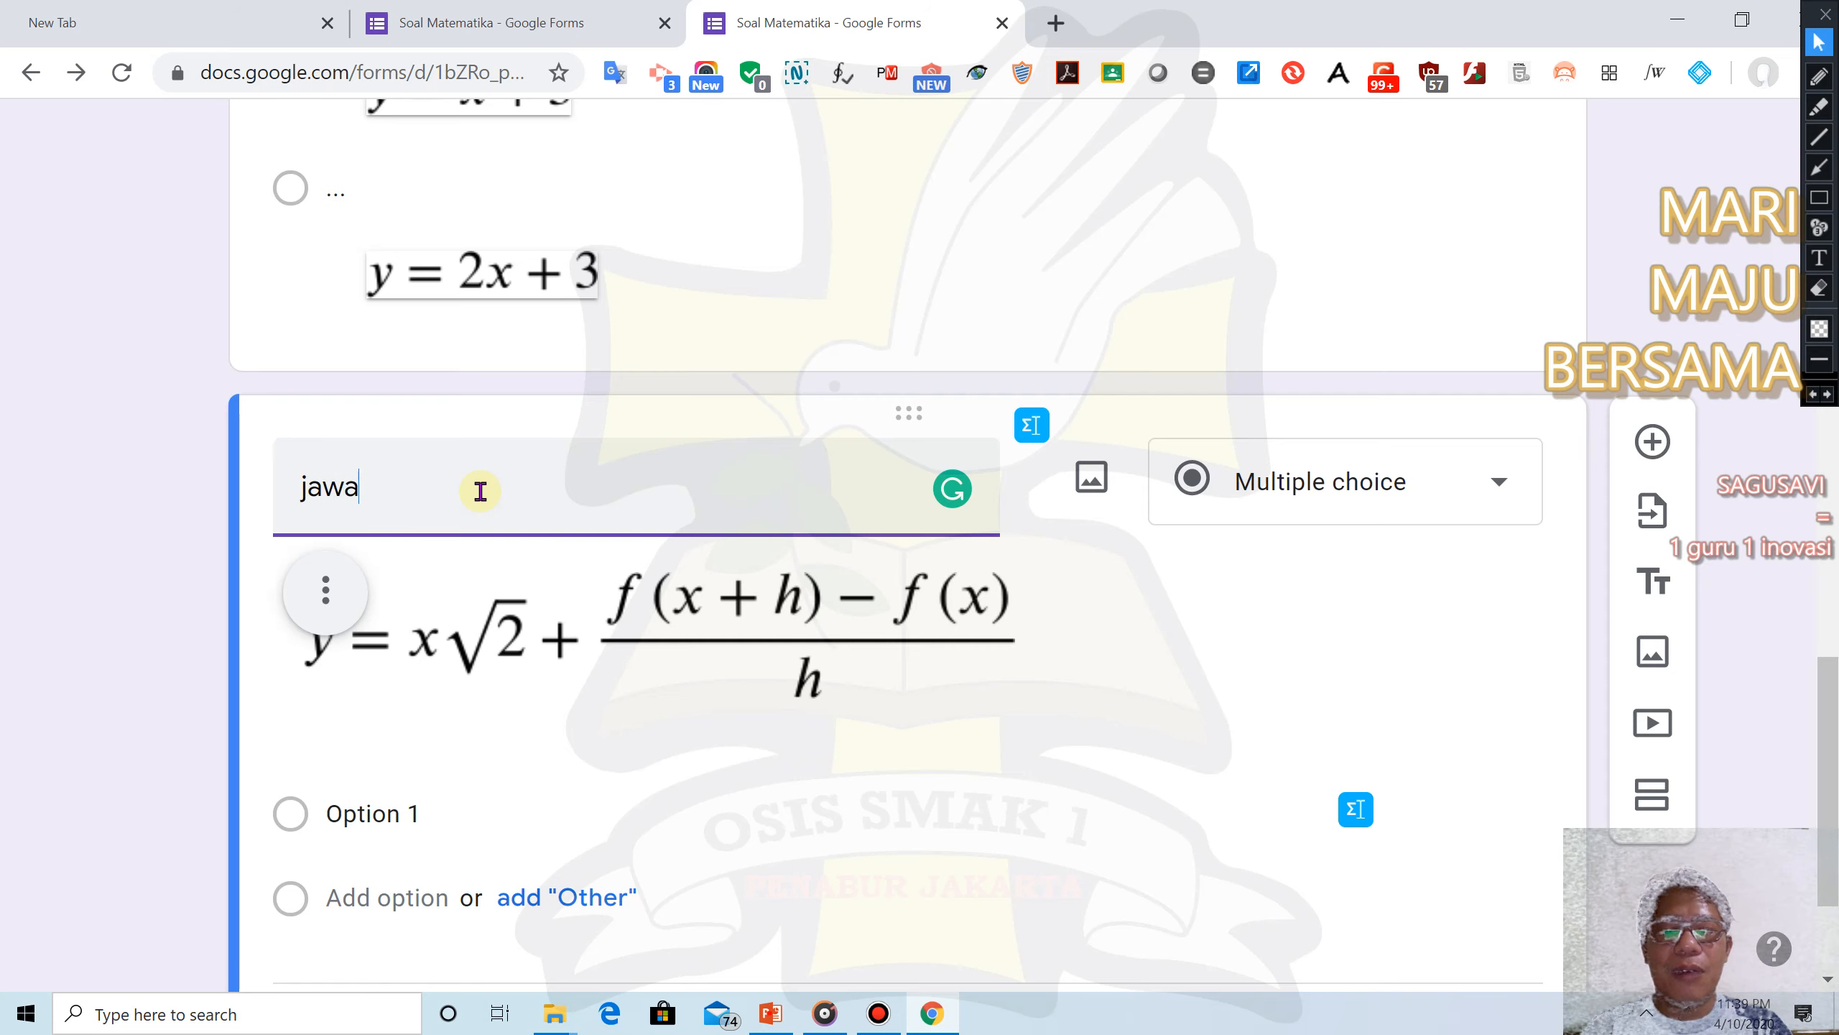
{"action": "type", "text": "ban "}
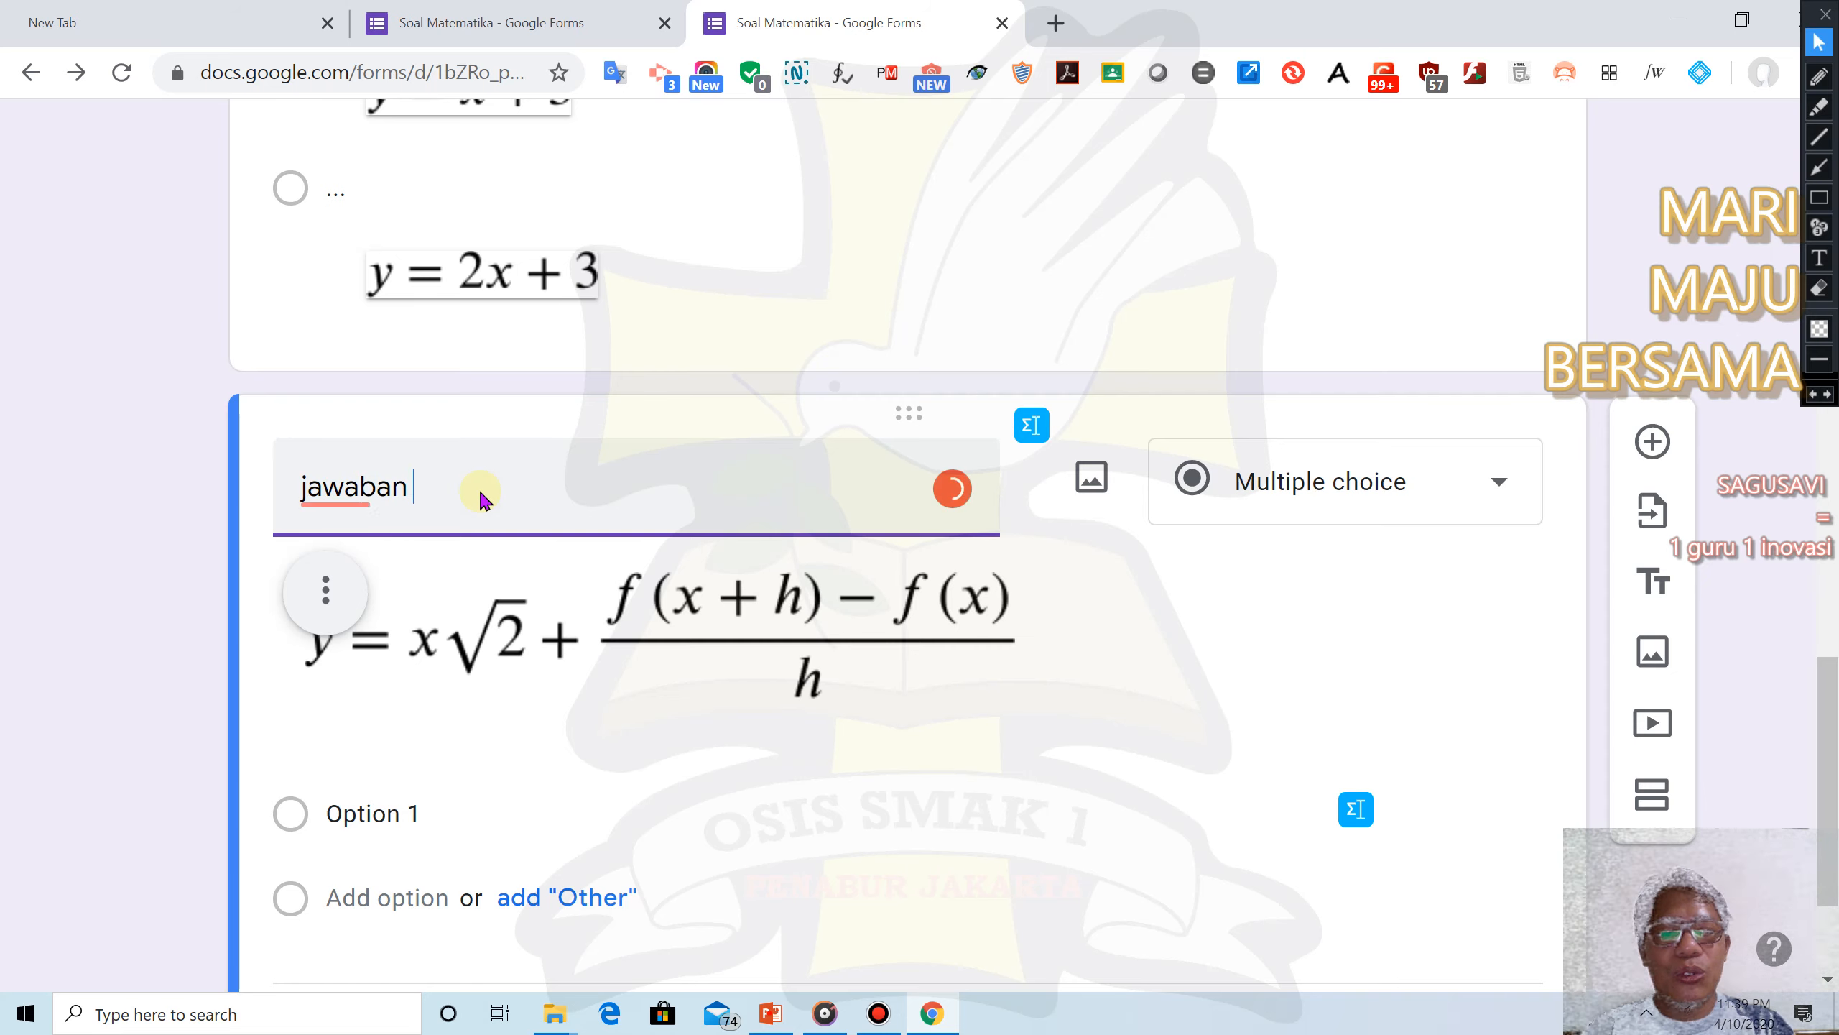
{"action": "type", "text": "untuk pers"}
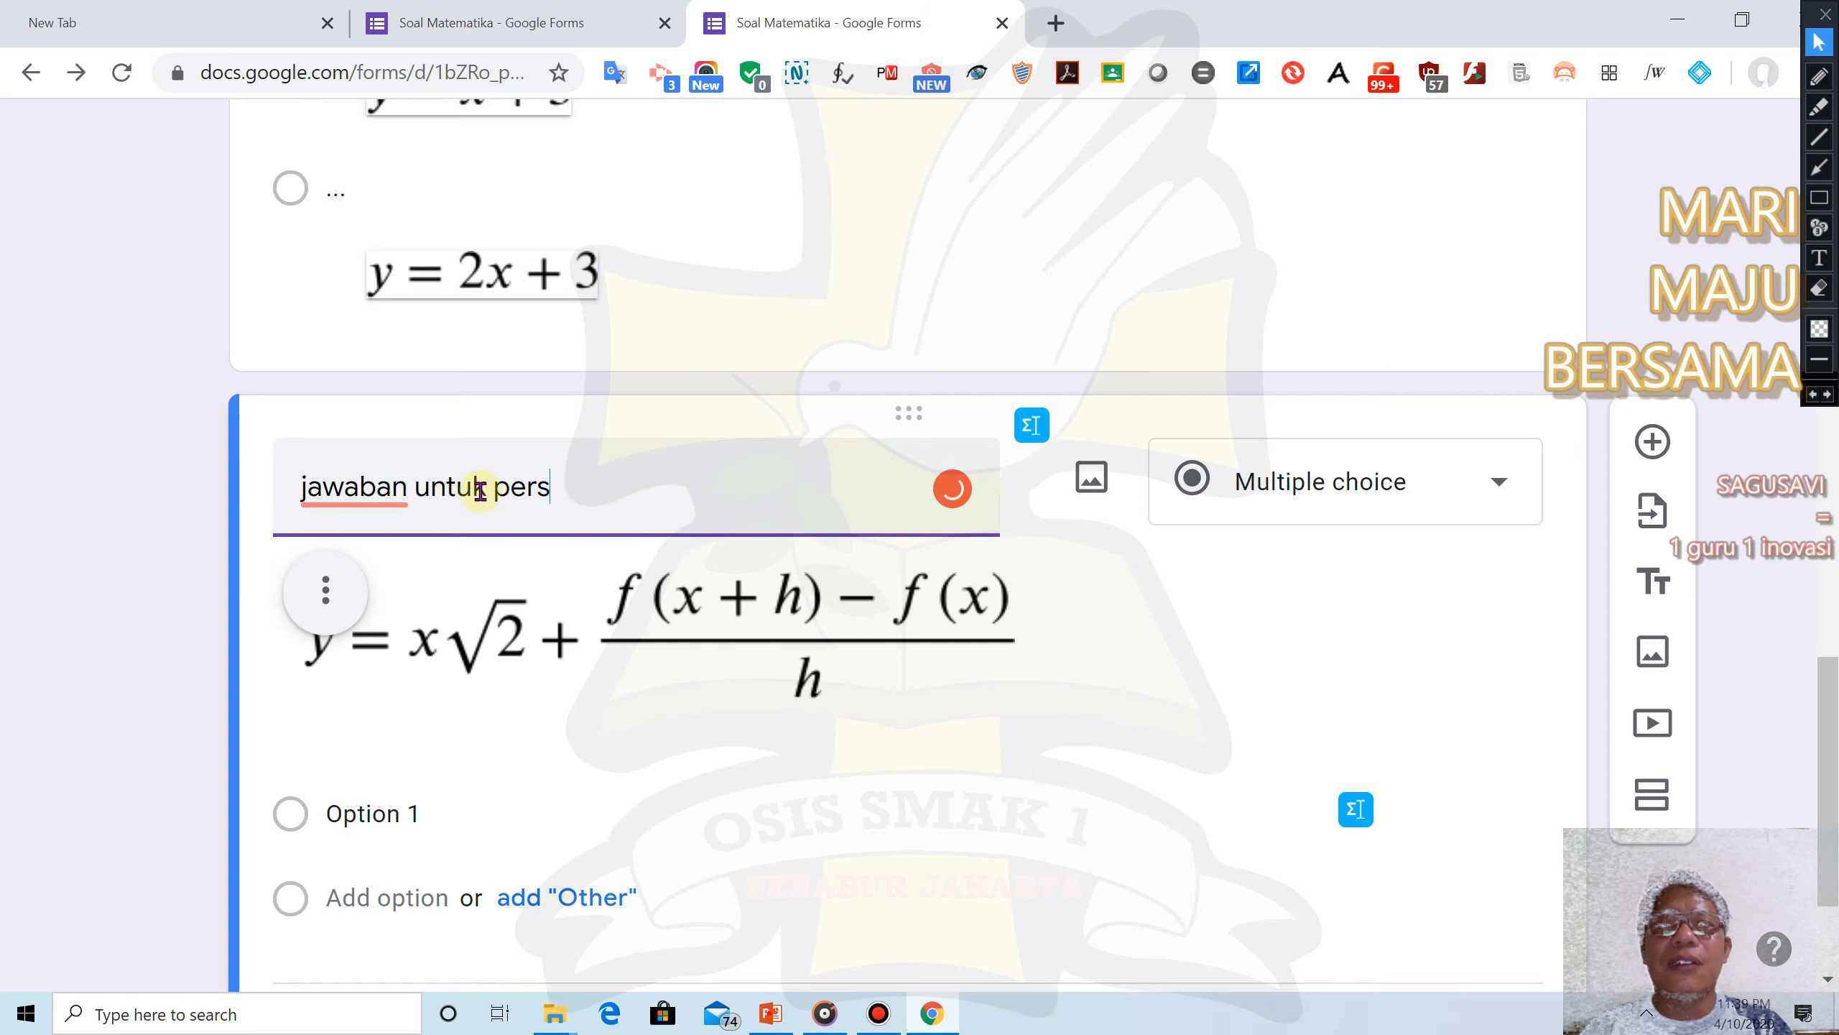
{"action": "type", "text": "am"}
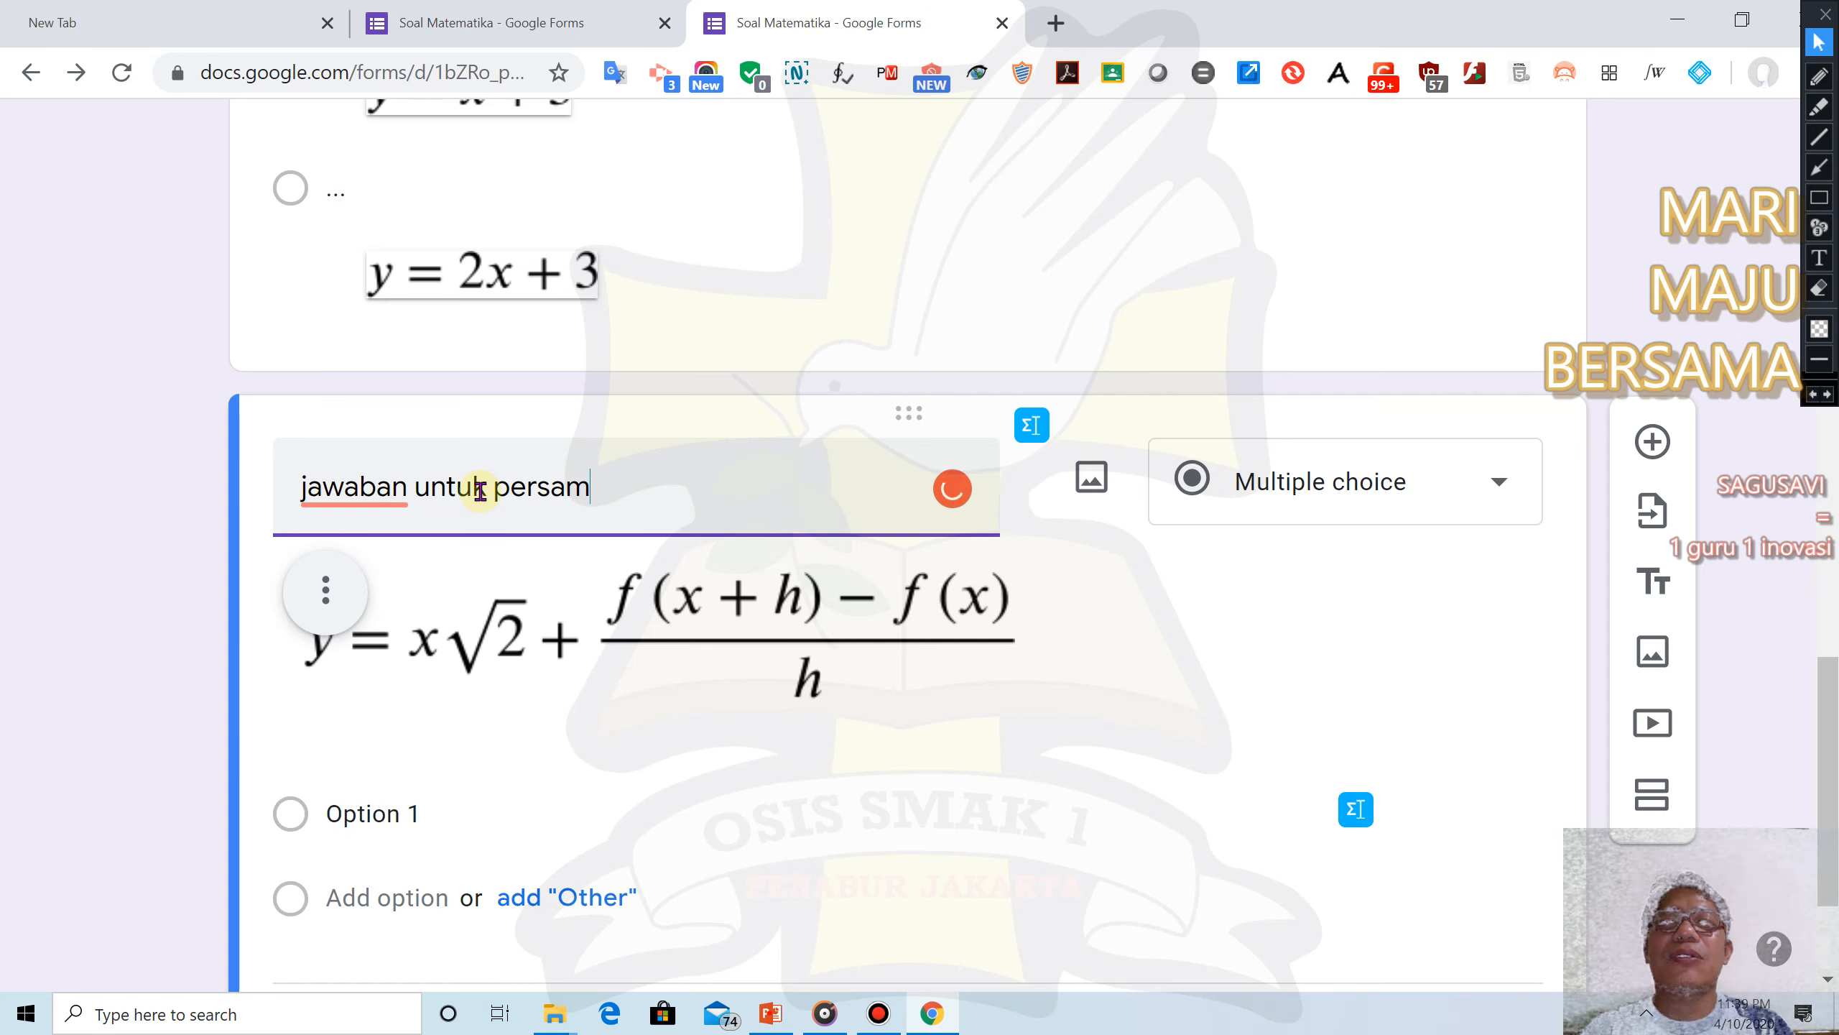
{"action": "type", "text": "aan"}
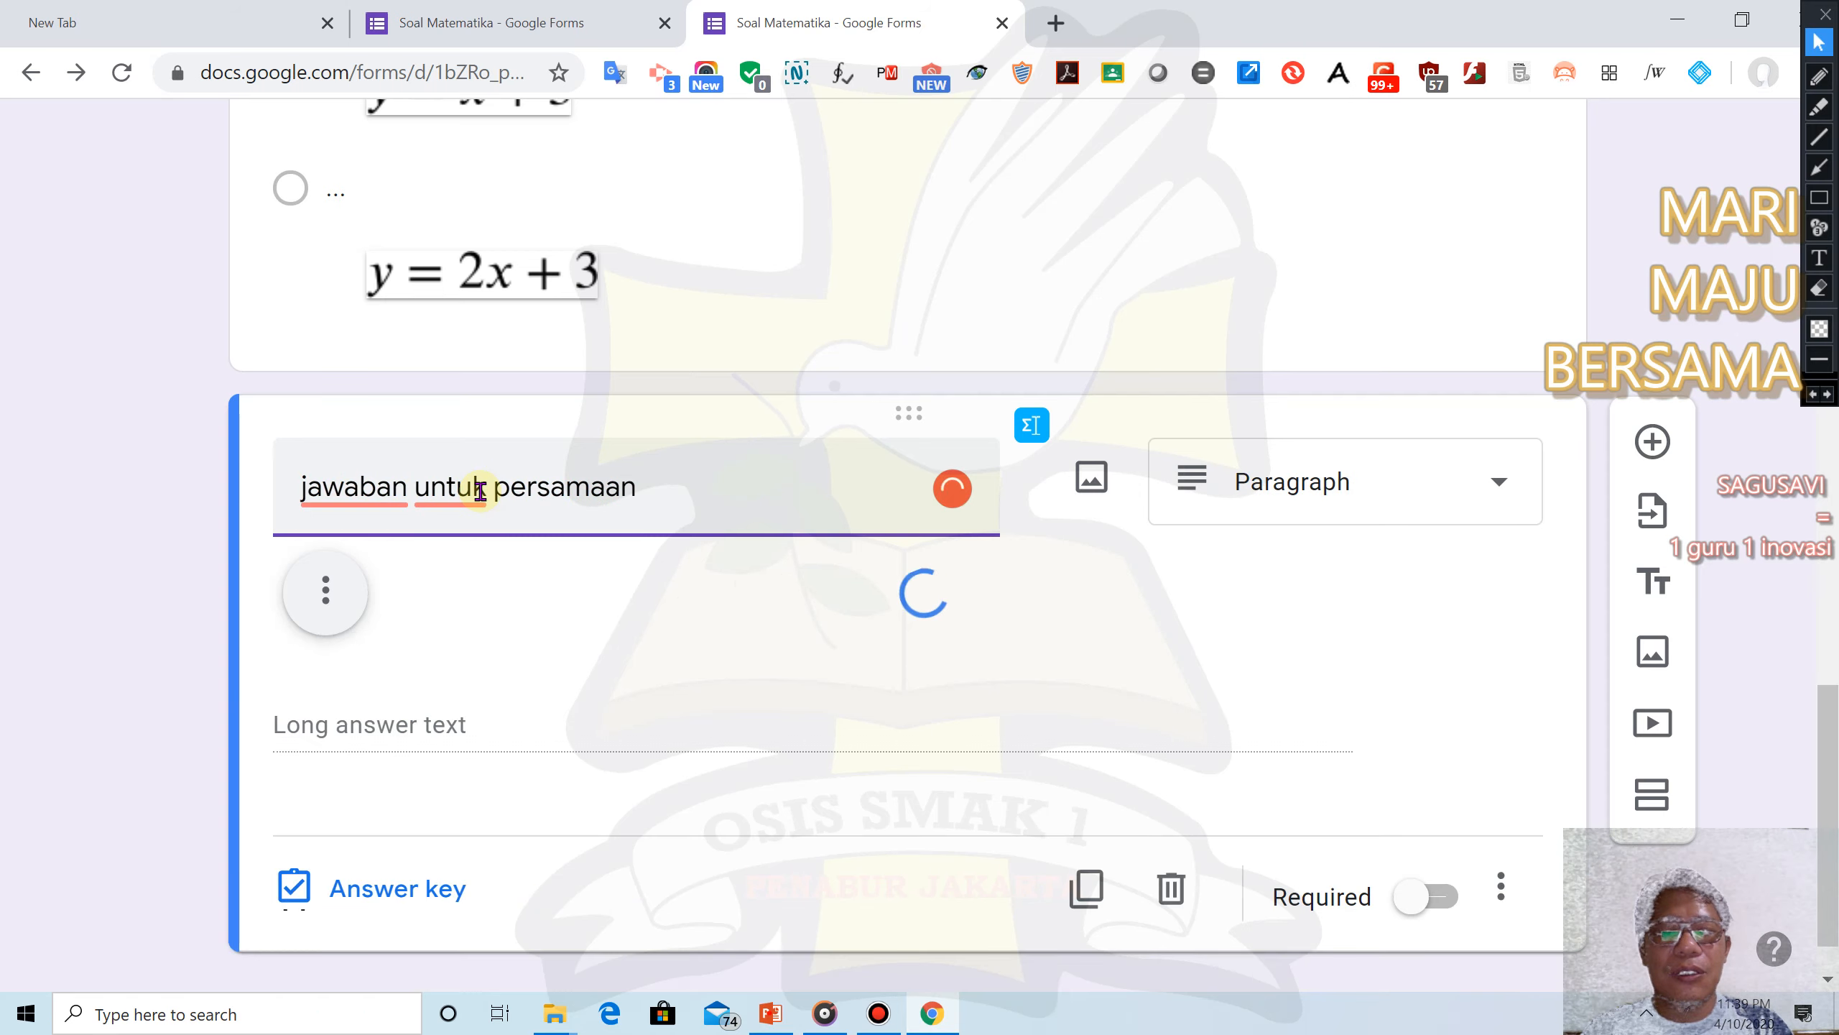
{"action": "type", "text": " berikut ini"}
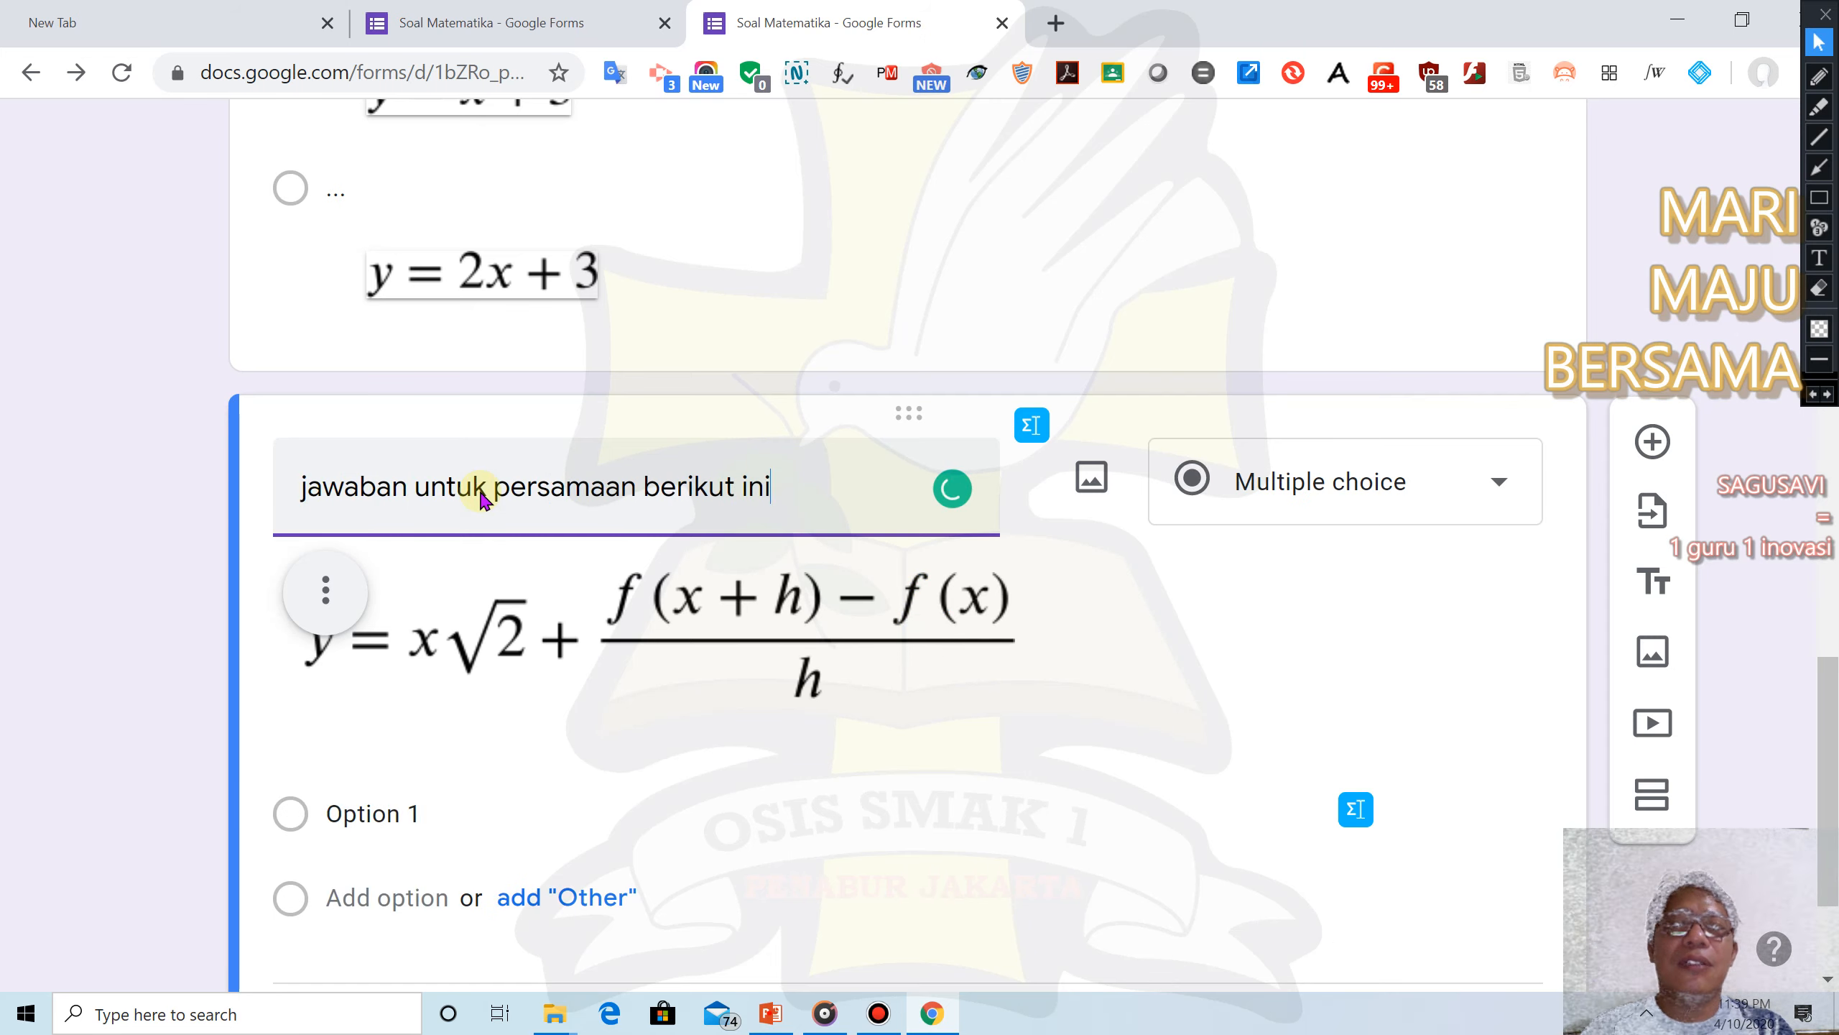
{"action": "type", "text": "h"}
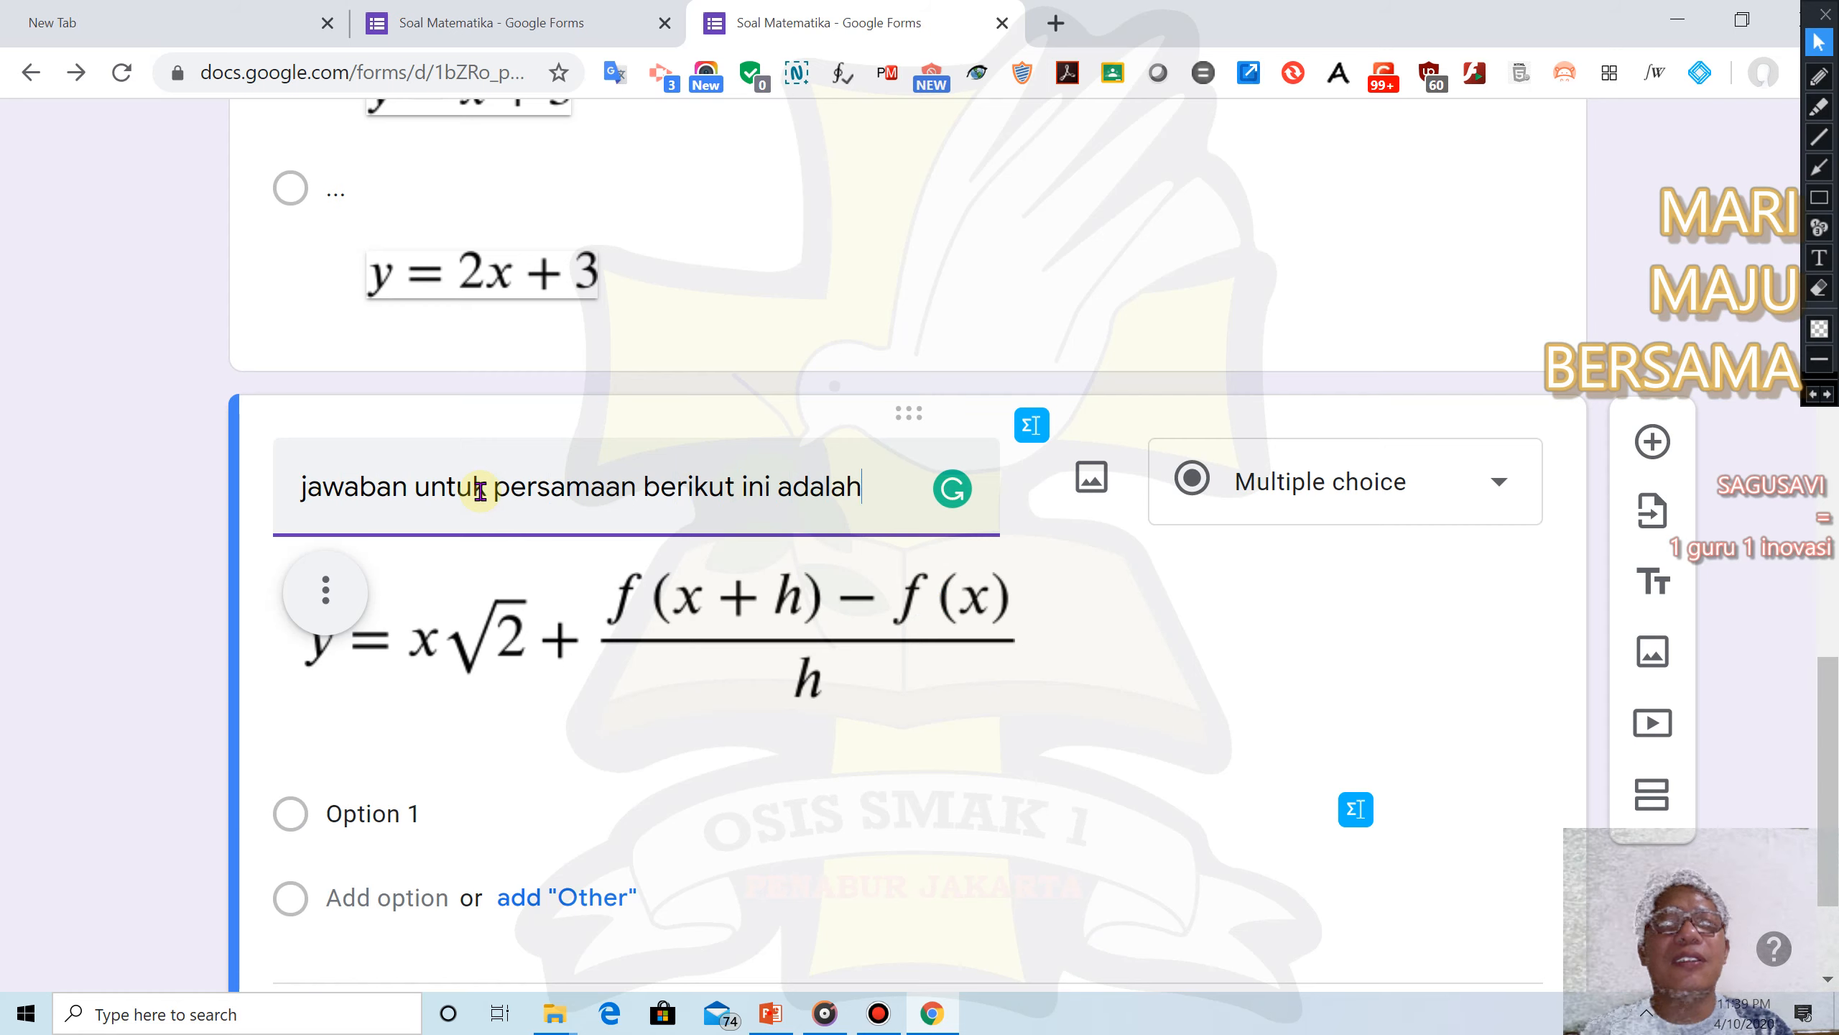
{"action": "type", "text": "..."}
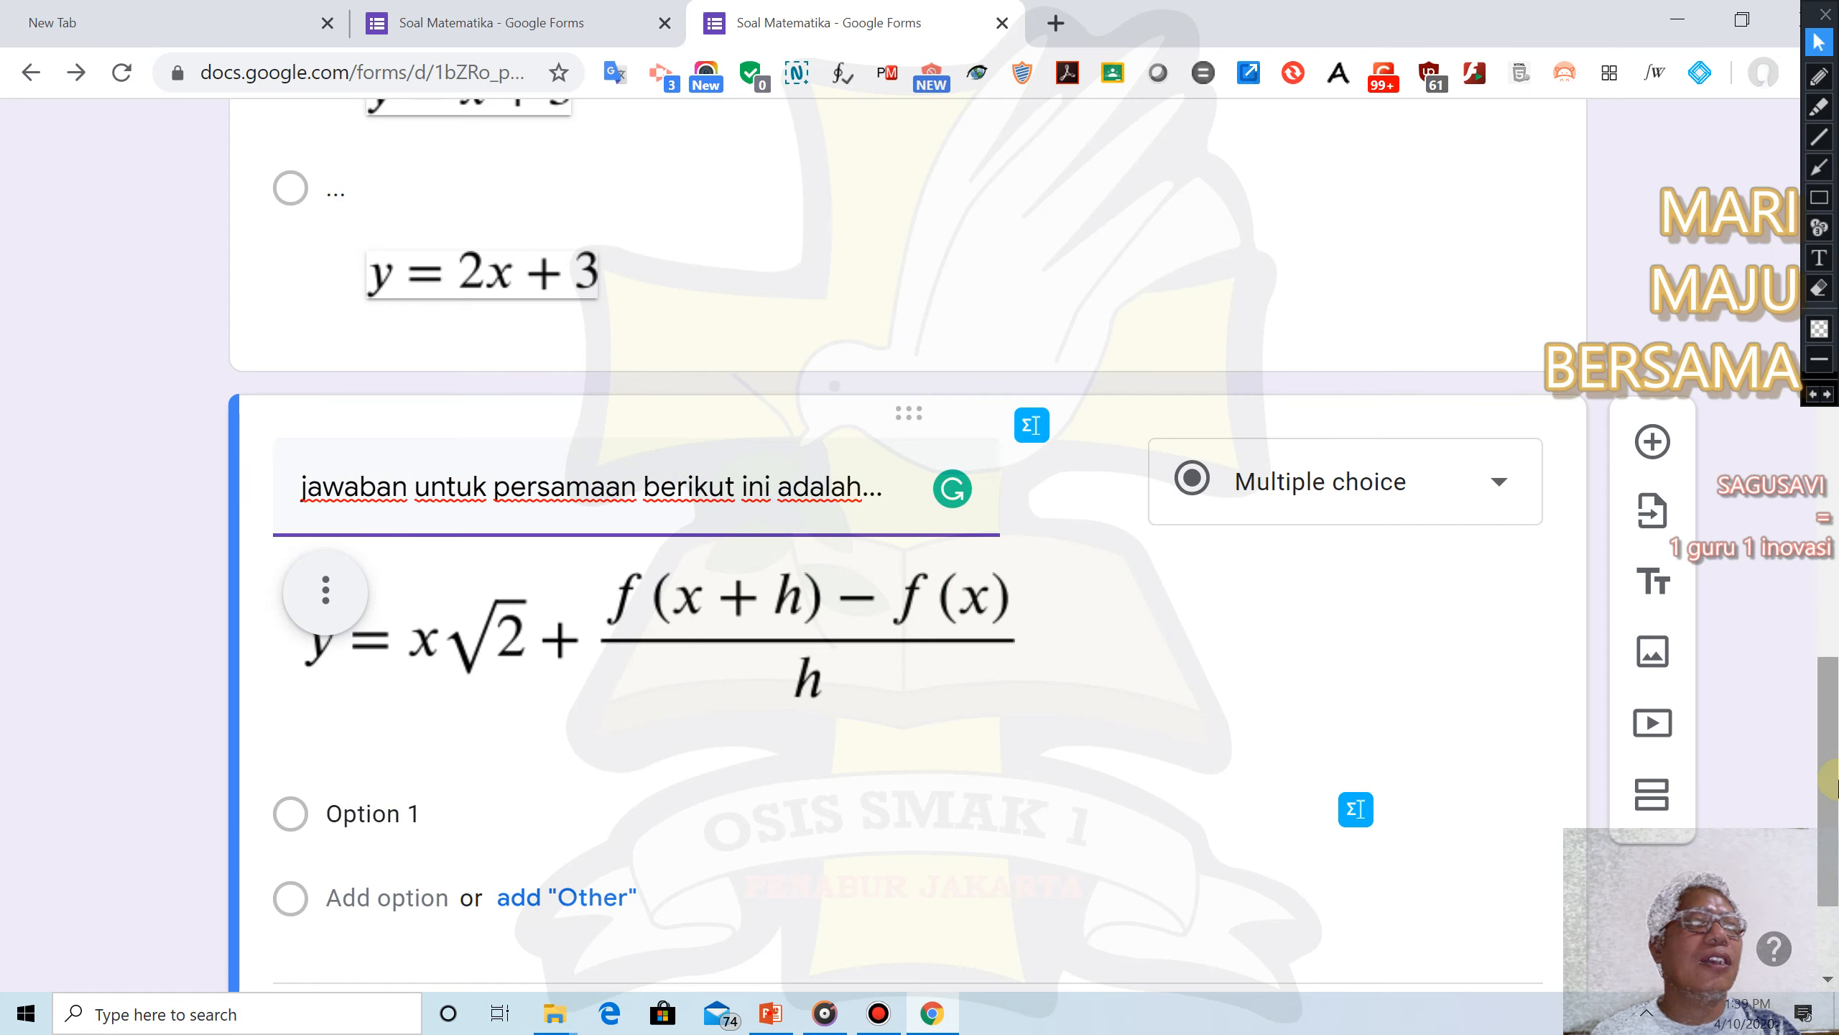
Open the EquatIO editor for Option 1 of the new question
{"action": "scroll", "coordinate": [849, 687], "scroll_direction": "down", "scroll_amount": 2}
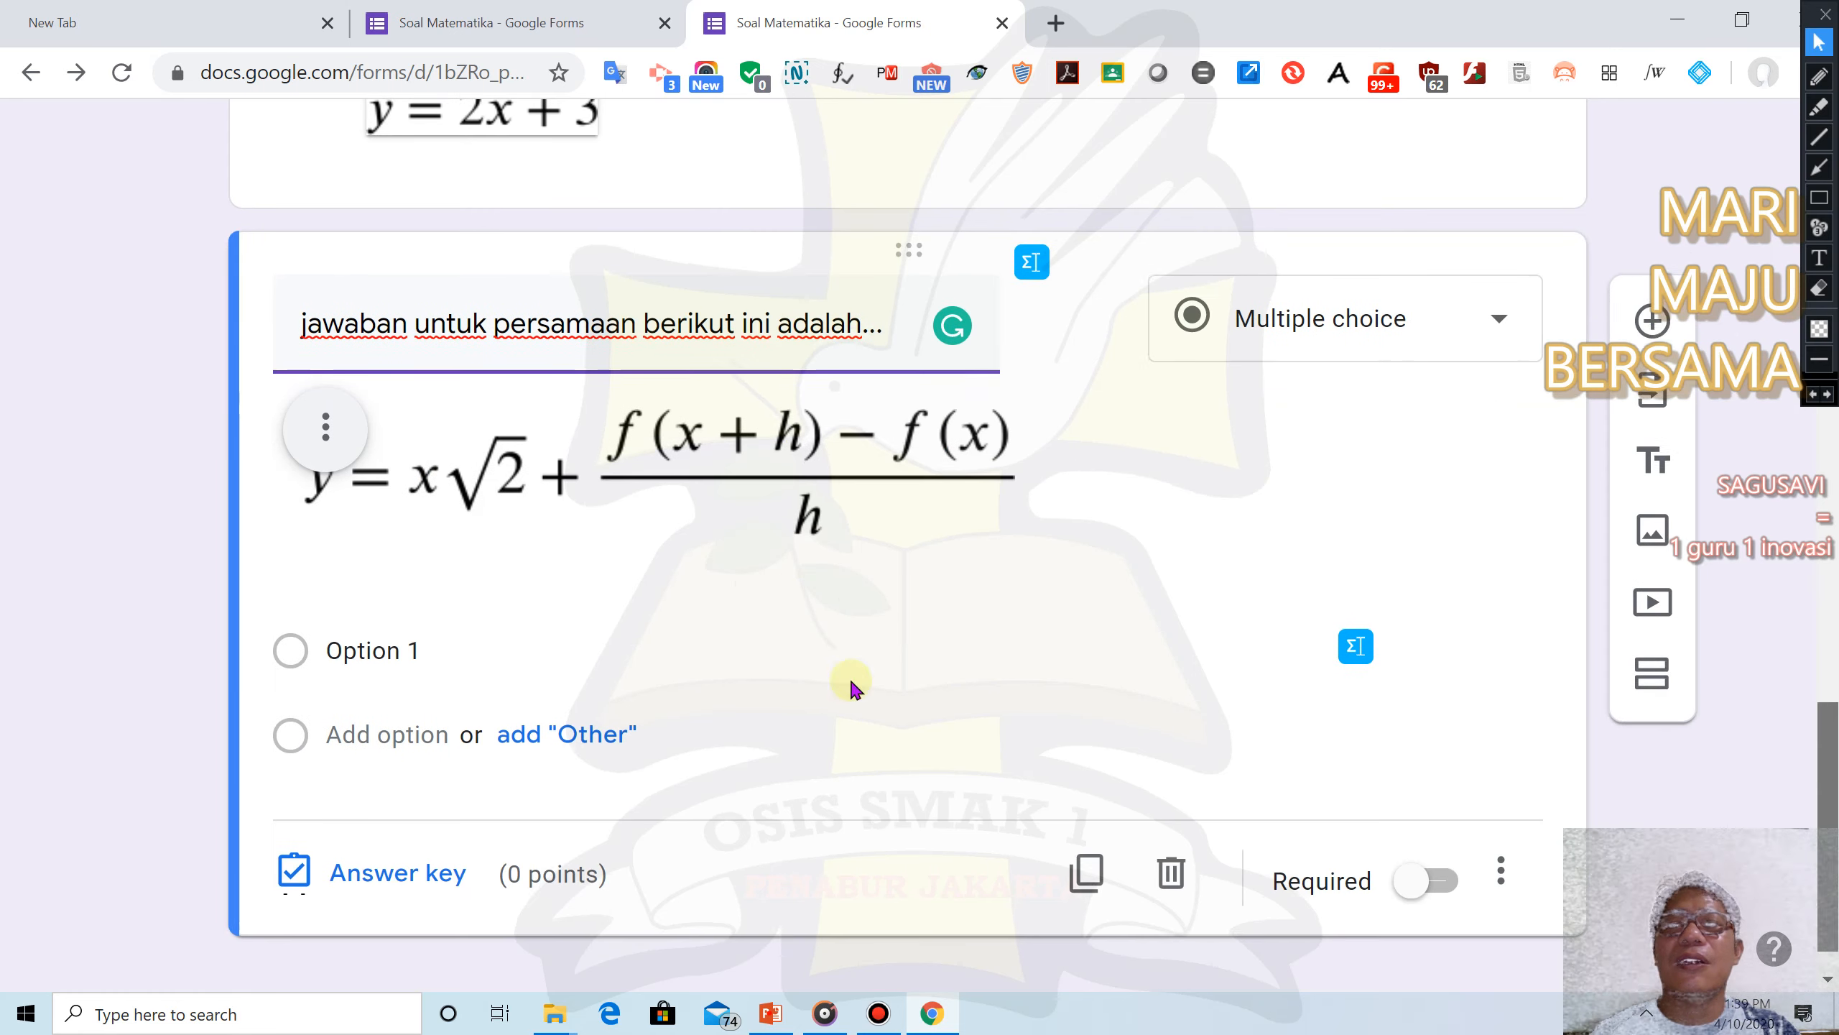
{"action": "left_click", "coordinate": [434, 648]}
{"action": "left_click", "coordinate": [1356, 646]}
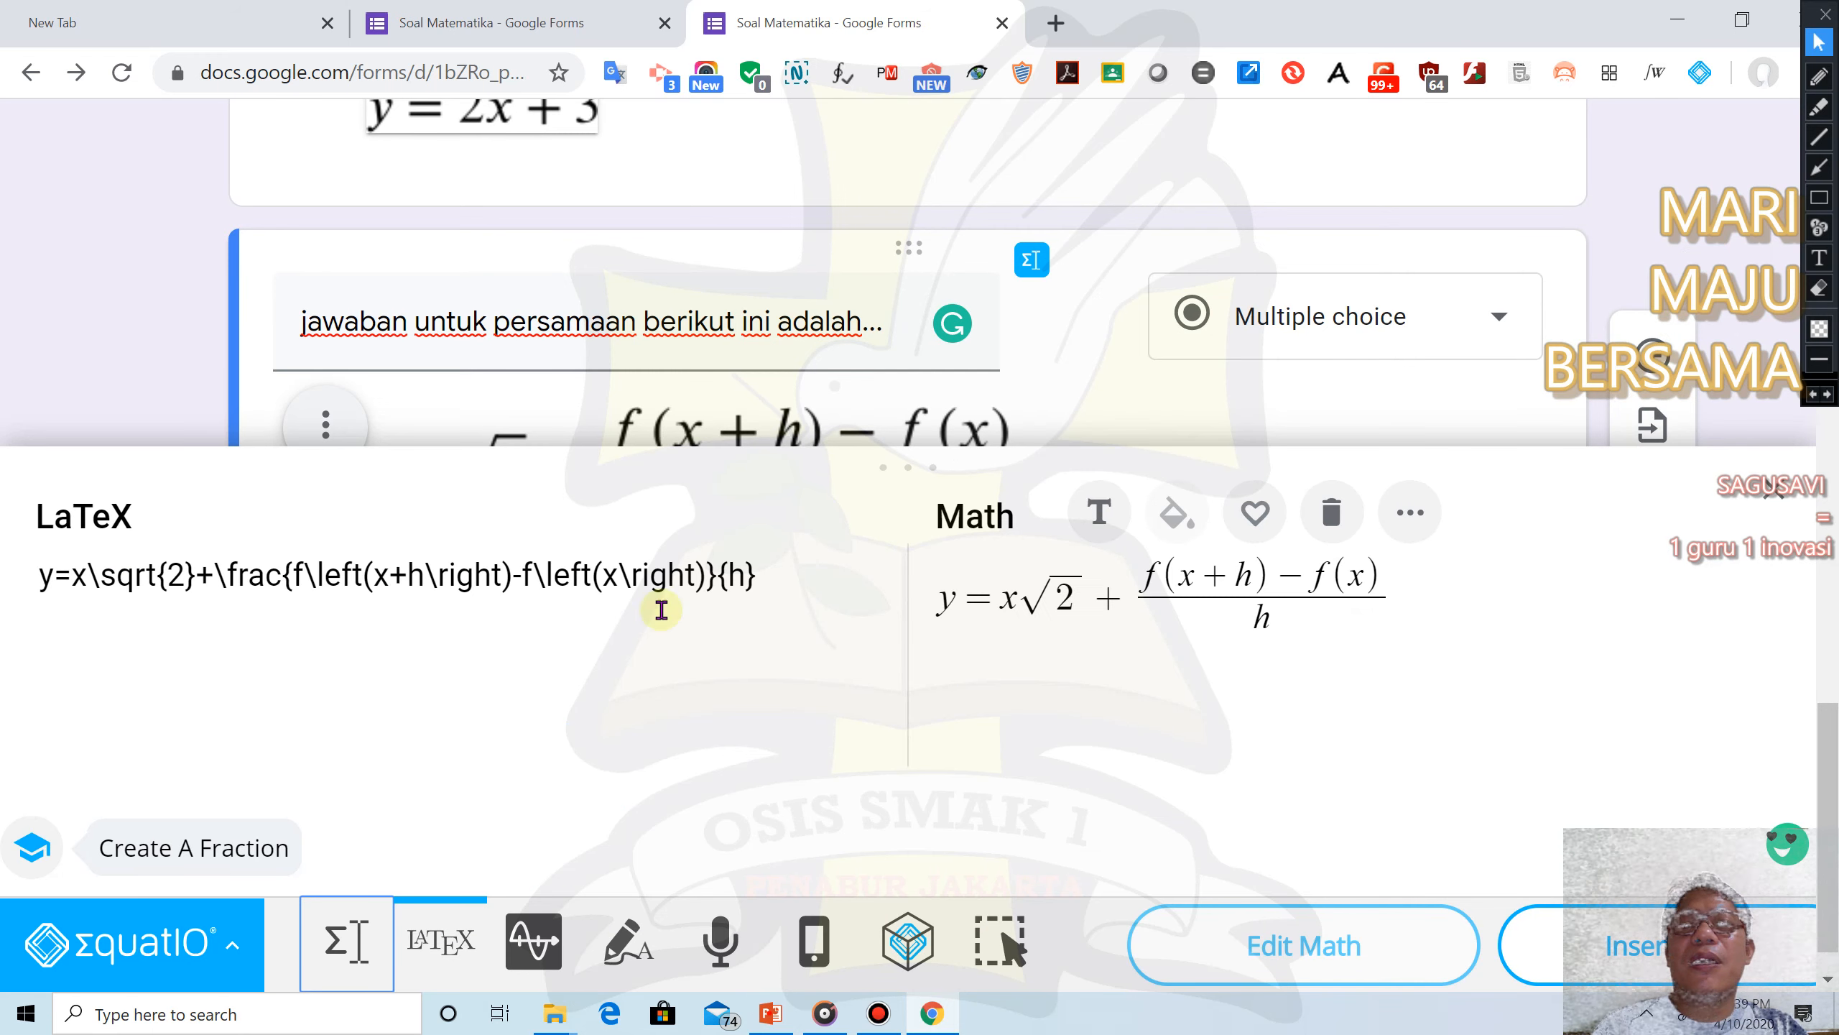
Delete the entire leftover equation from the LaTeX input of Option 1's equation editor
{"action": "left_click", "coordinate": [805, 572]}
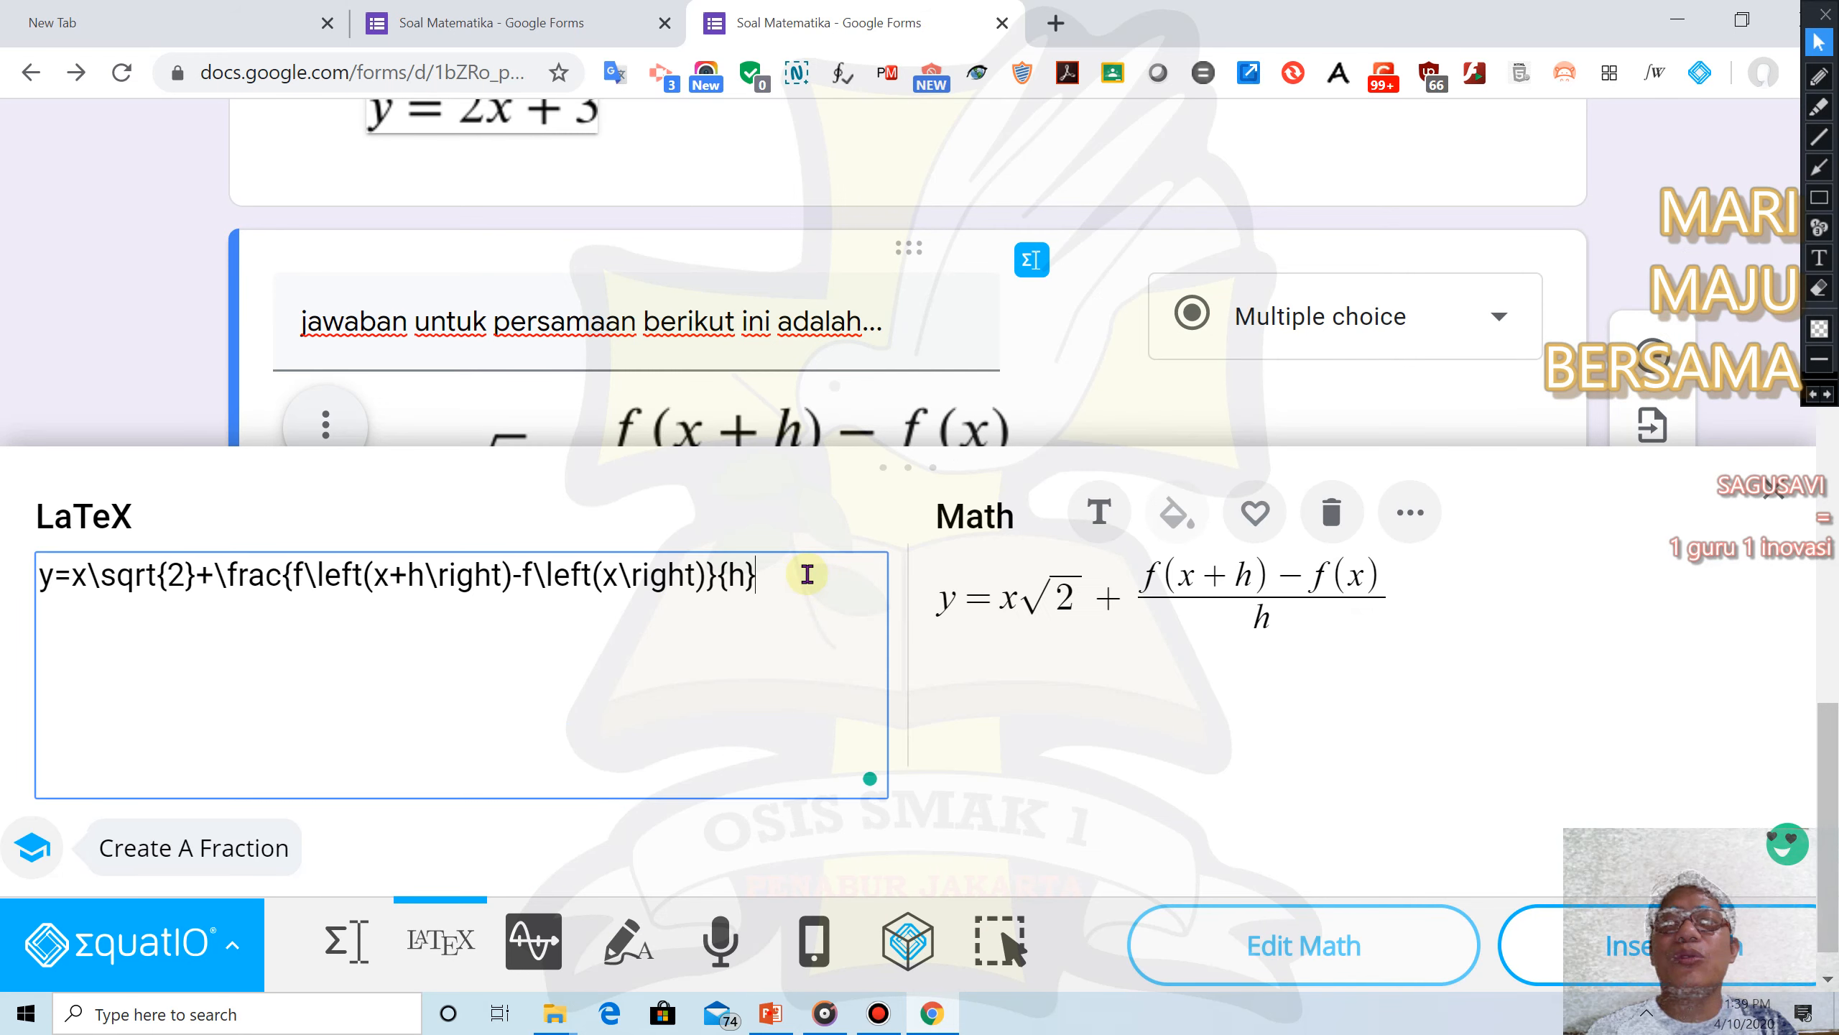
{"action": "key", "text": "BackSpace"}
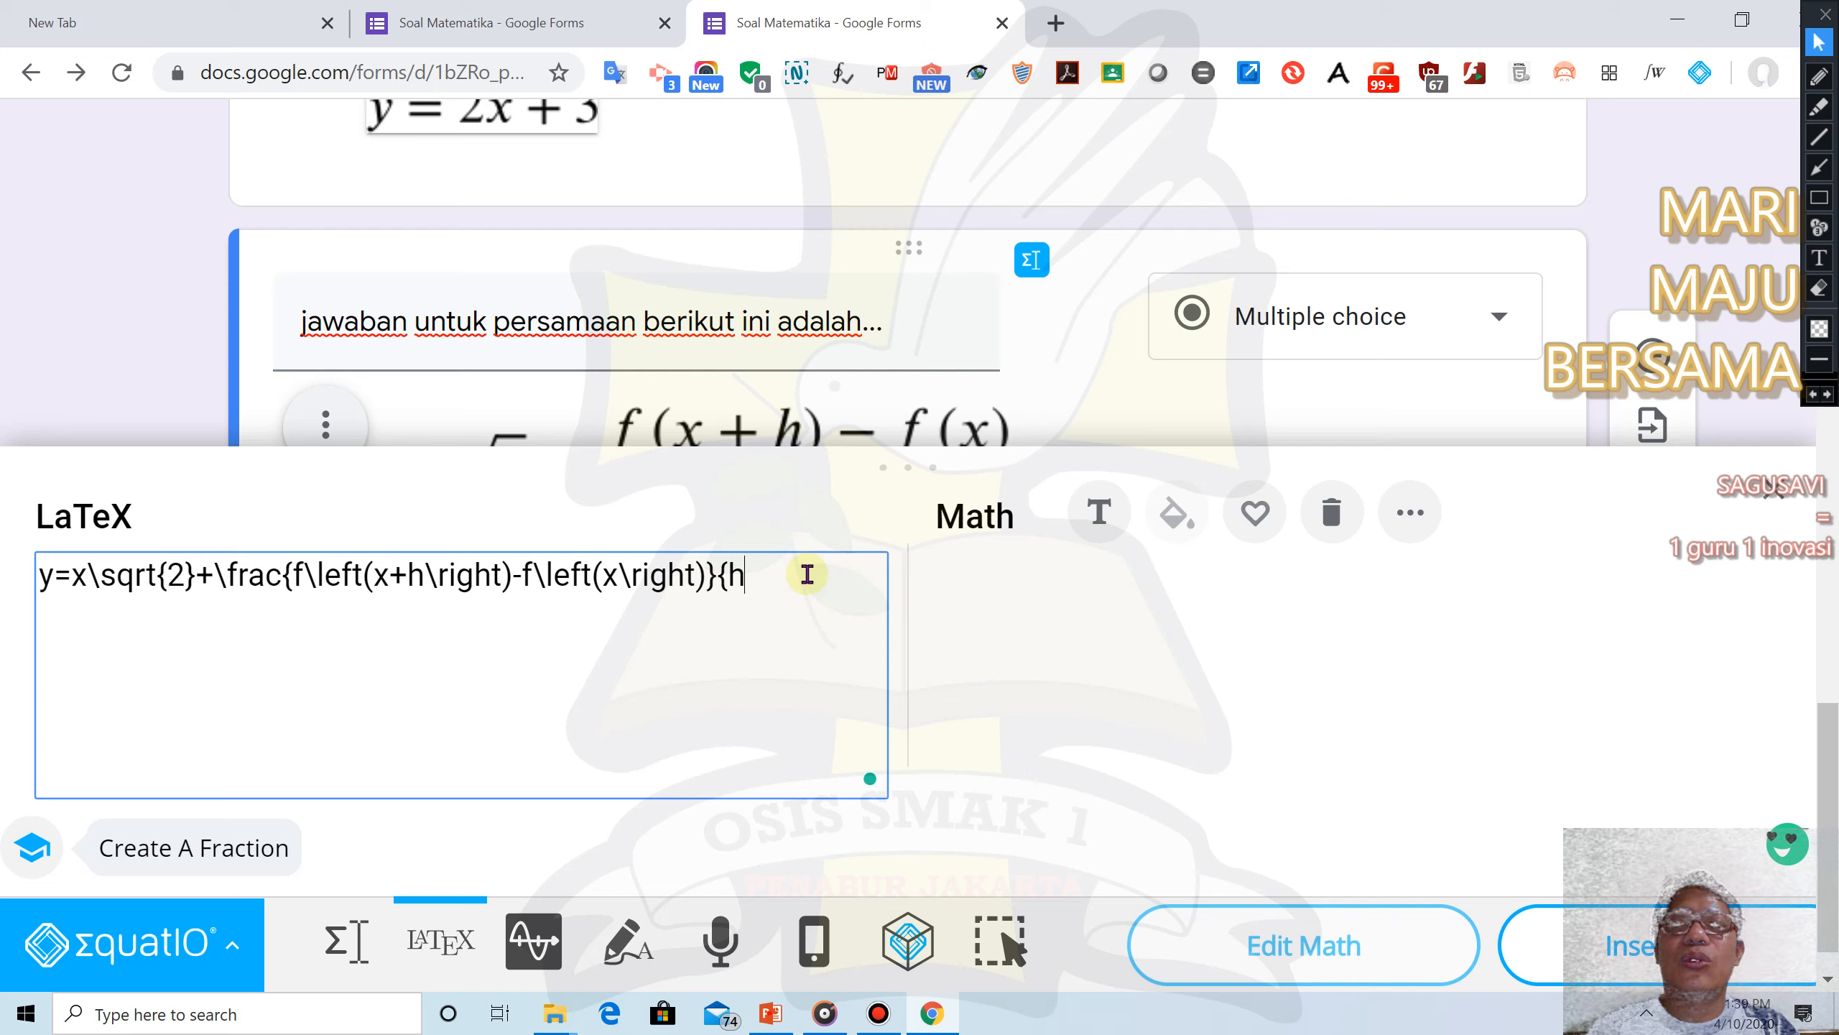
{"action": "key", "text": "BackSpace"}
{"action": "key", "text": "BackSpace"}
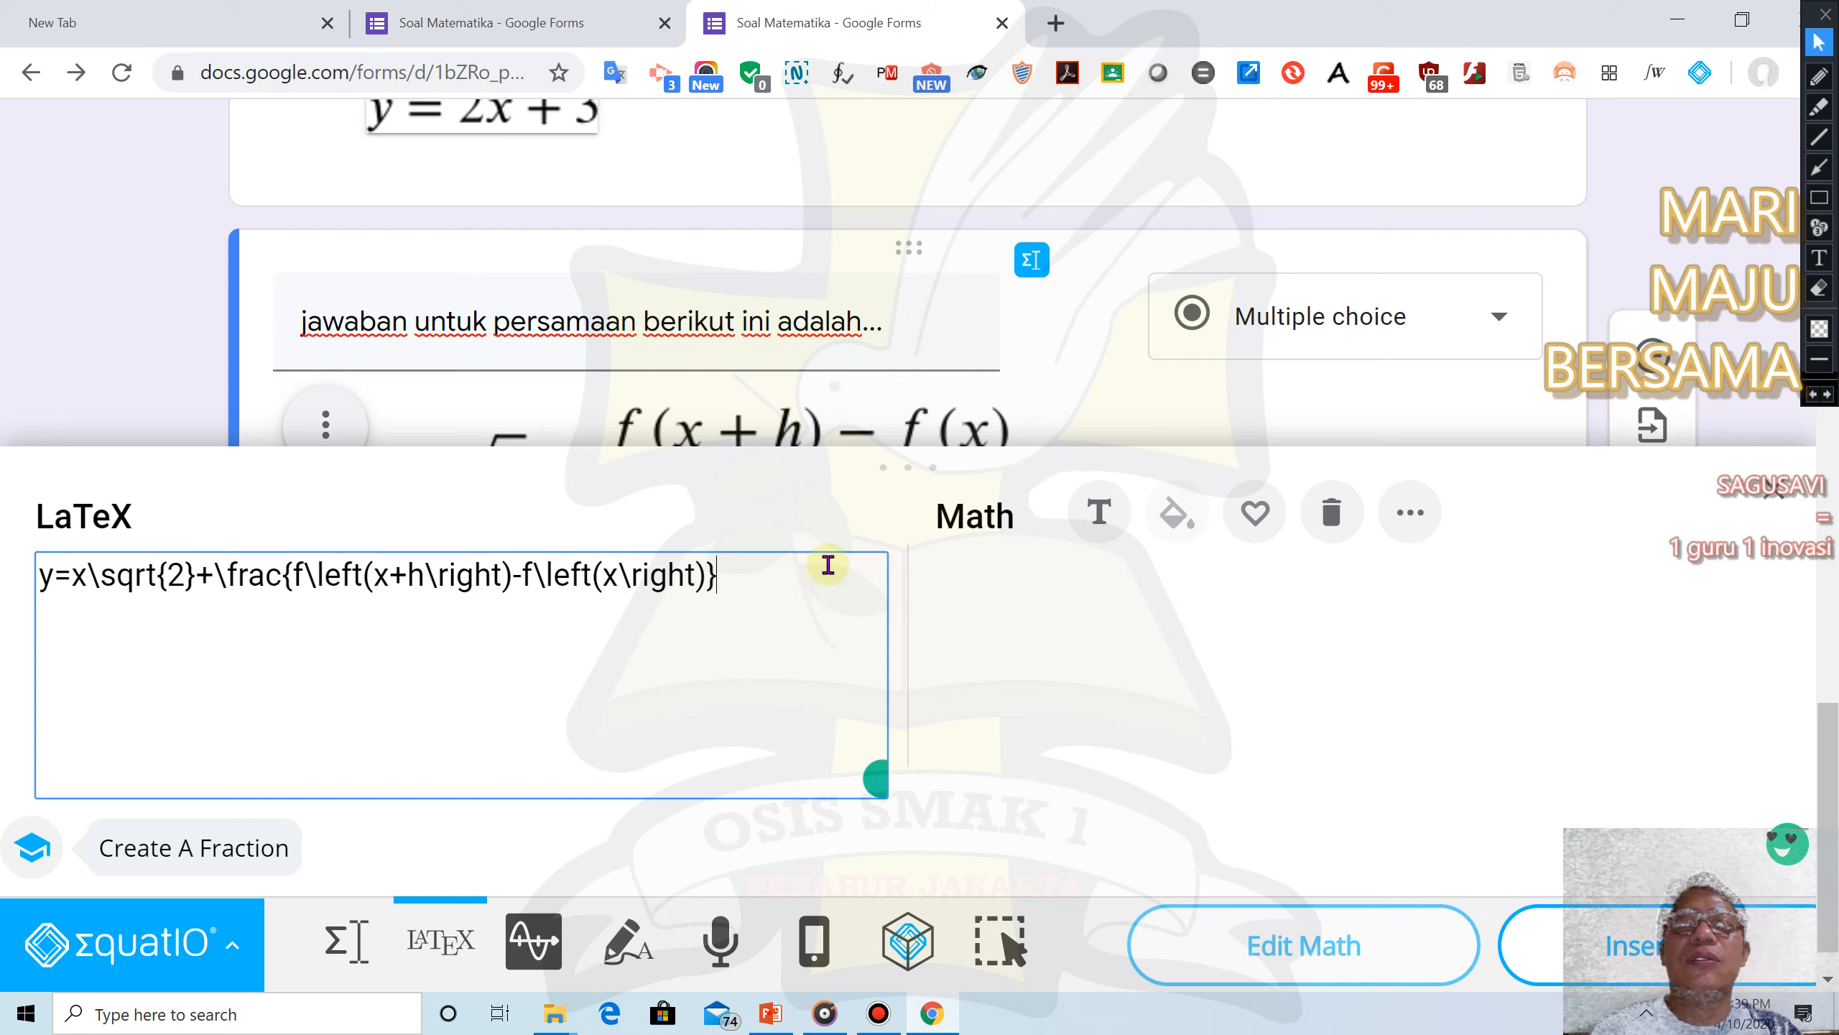
{"action": "key", "text": "BackSpace"}
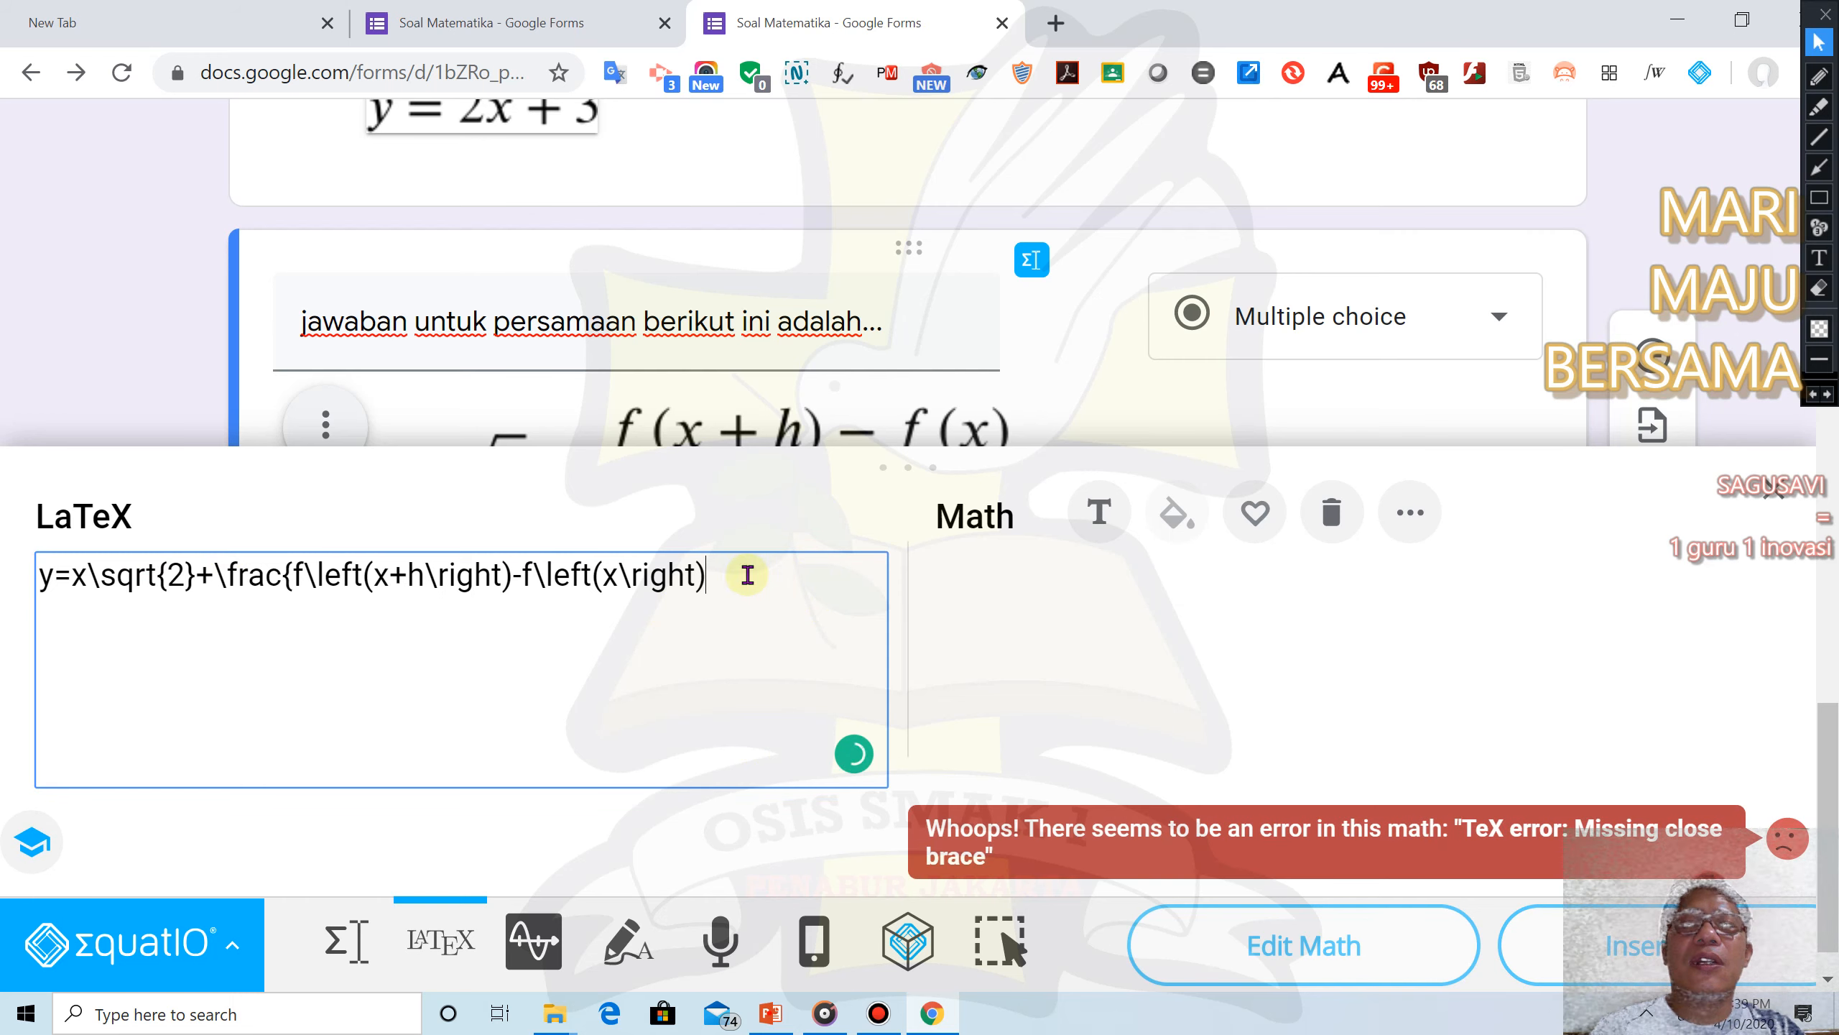
{"action": "key", "text": "BackSpace"}
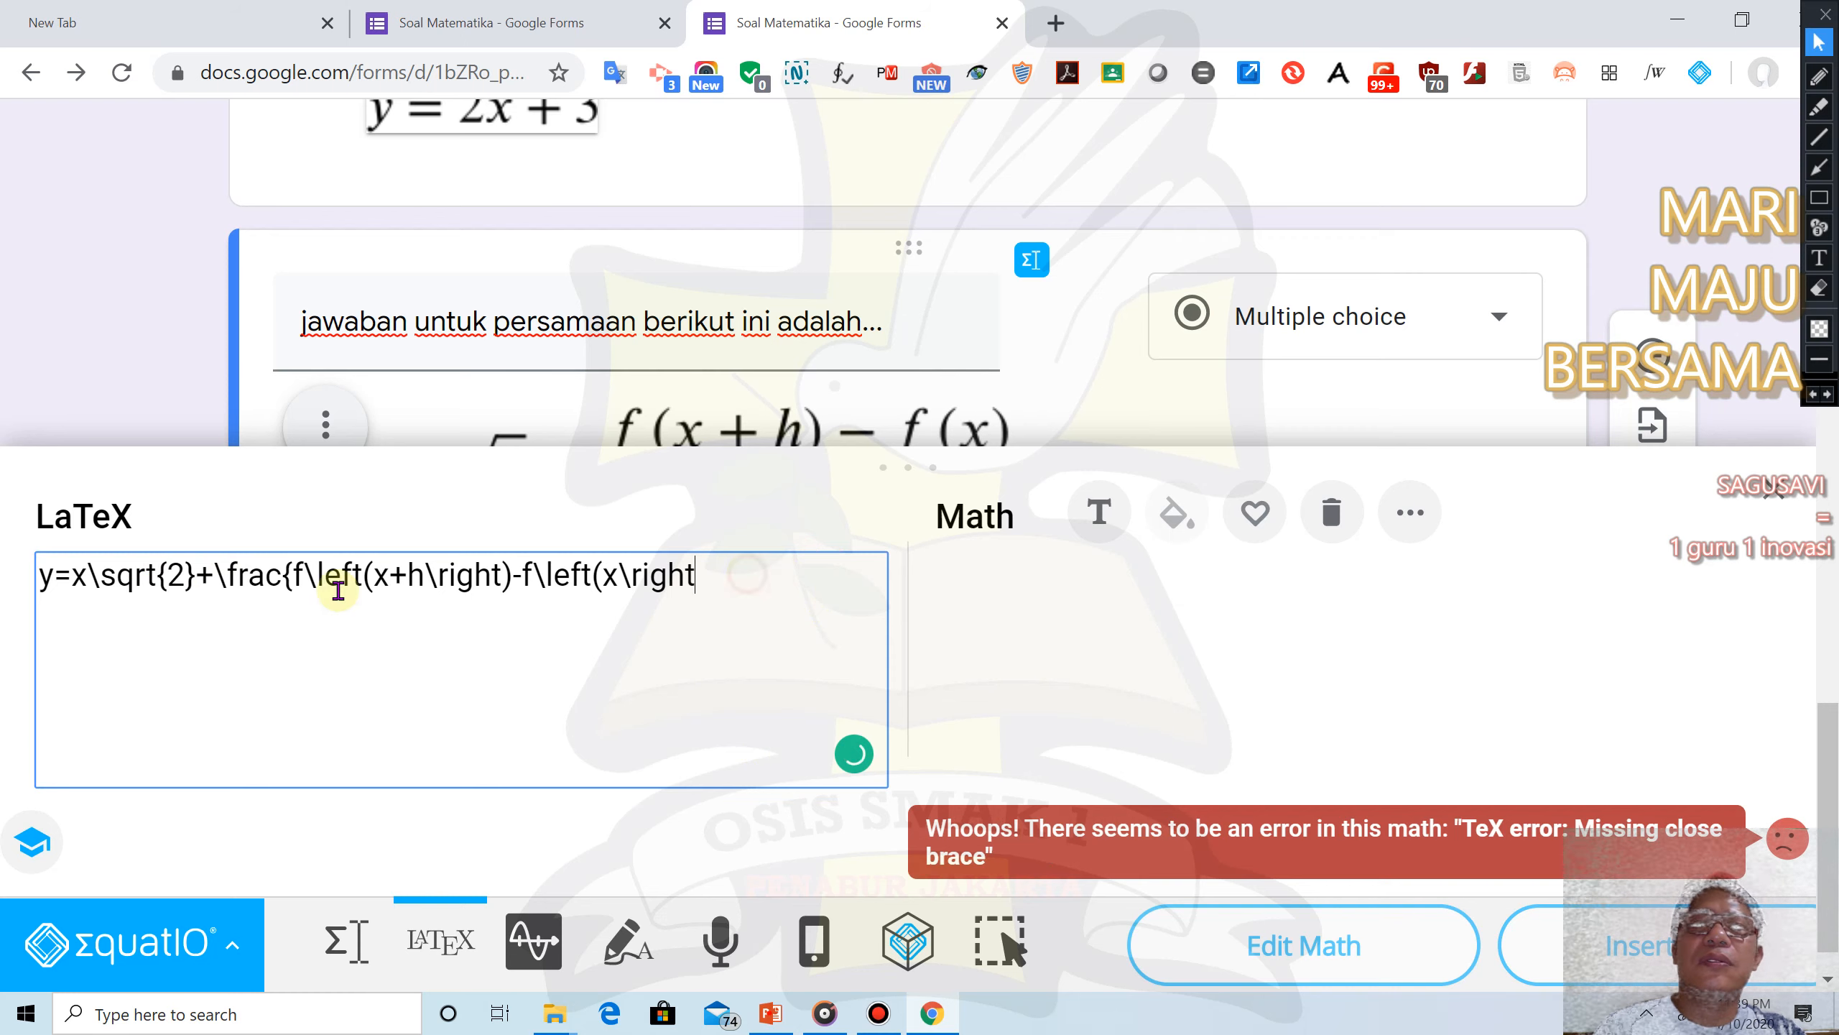
{"action": "mouse_move", "coordinate": [858, 761]}
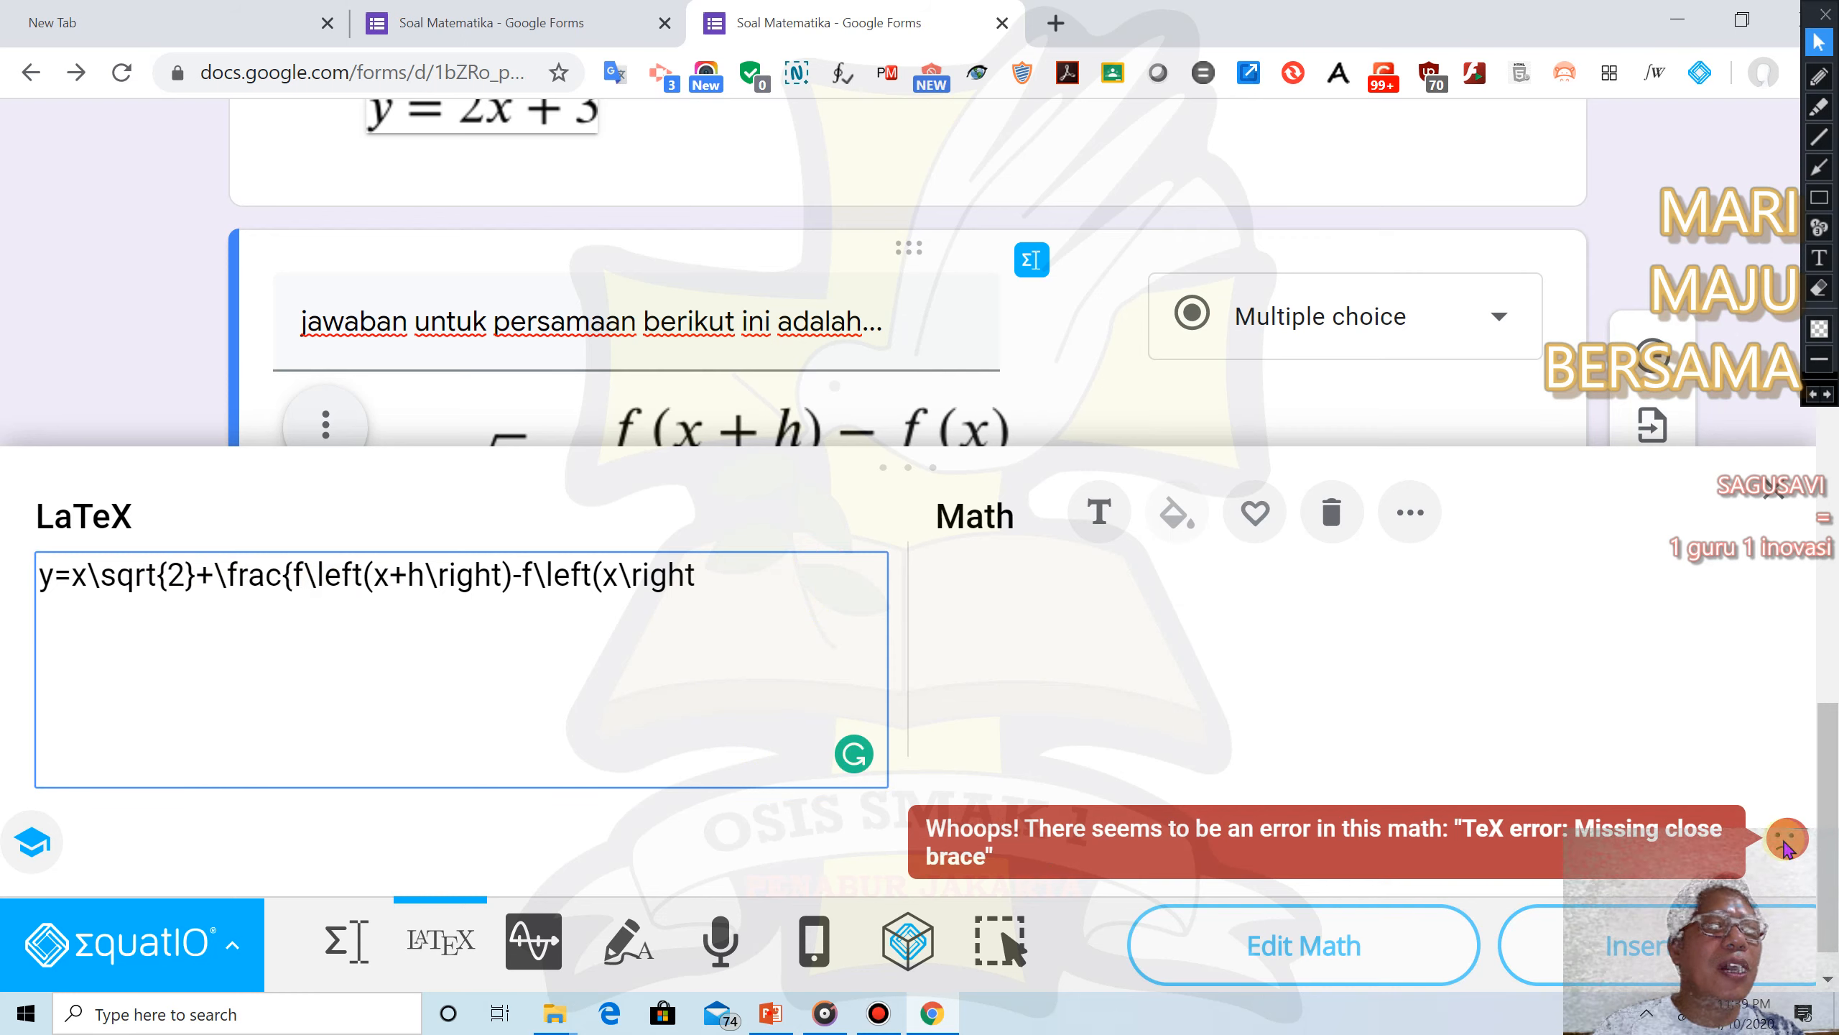
{"action": "double_click", "coordinate": [766, 587]}
{"action": "left_click", "coordinate": [766, 587]}
{"action": "key", "text": "BackSpace"}
{"action": "key", "text": "BackSpace"}
{"action": "key", "text": "BackSpace"}
{"action": "key", "text": "BackSpace"}
{"action": "key", "text": "BackSpace"}
{"action": "key", "text": "BackSpace"}
{"action": "key", "text": "BackSpace"}
{"action": "key", "text": "BackSpace"}
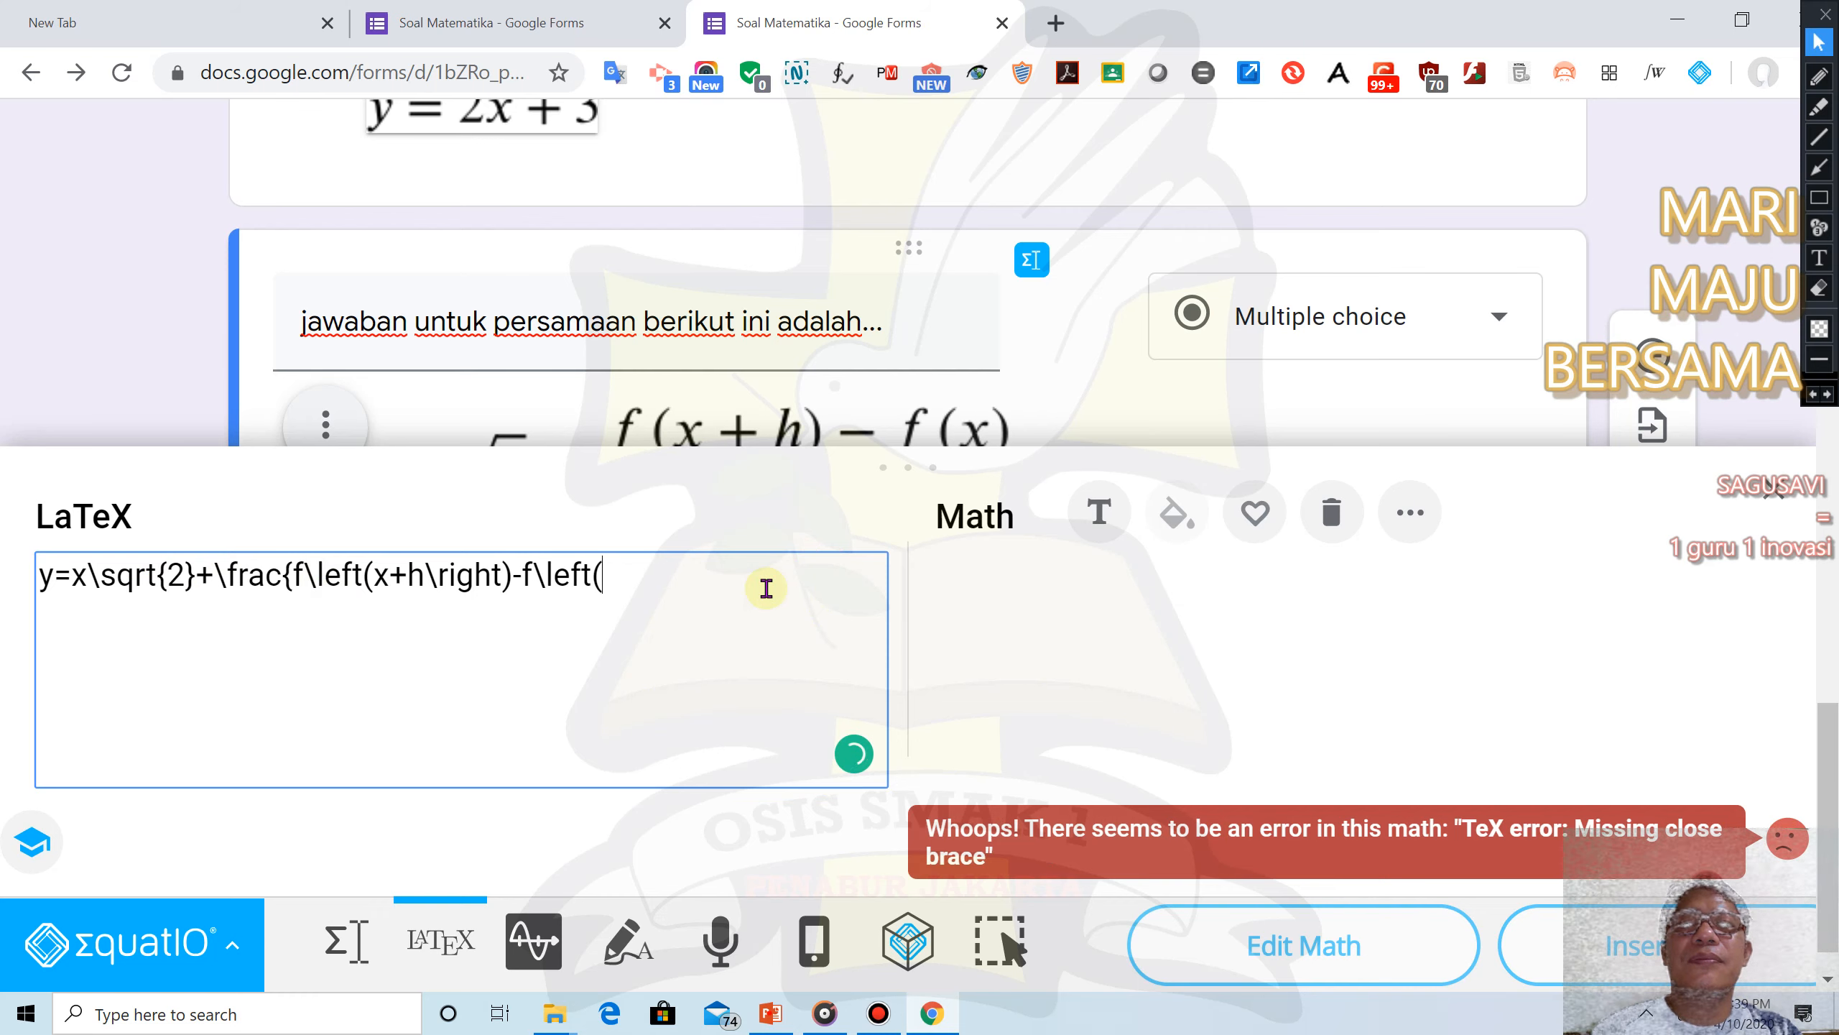
{"action": "key", "text": "BackSpace"}
{"action": "key", "text": "BackSpace"}
{"action": "key", "text": "BackSpace"}
{"action": "key", "text": "BackSpace"}
{"action": "key", "text": "BackSpace"}
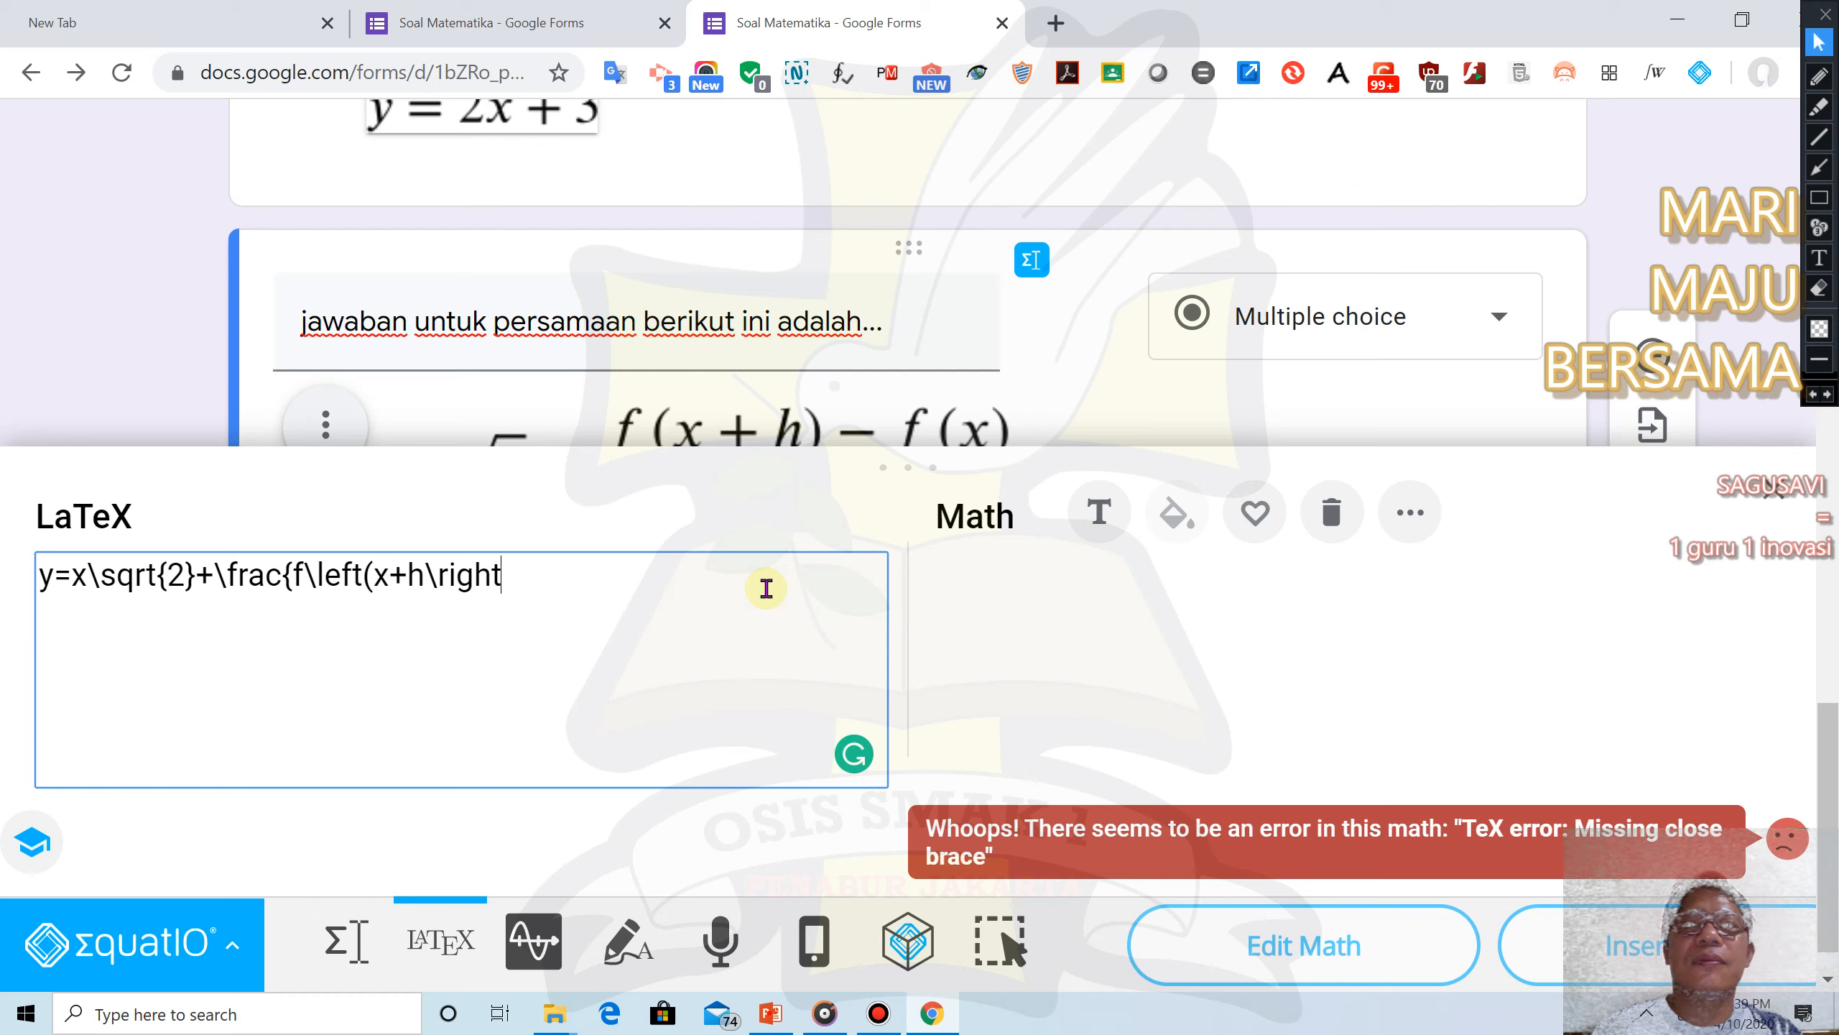
{"action": "key", "text": "BackSpace"}
{"action": "key", "text": "BackSpace"}
{"action": "key", "text": "BackSpace"}
{"action": "key", "text": "BackSpace"}
{"action": "key", "text": "BackSpace"}
{"action": "key", "text": "BackSpace"}
{"action": "key", "text": "BackSpace"}
{"action": "key", "text": "BackSpace"}
{"action": "key", "text": "BackSpace"}
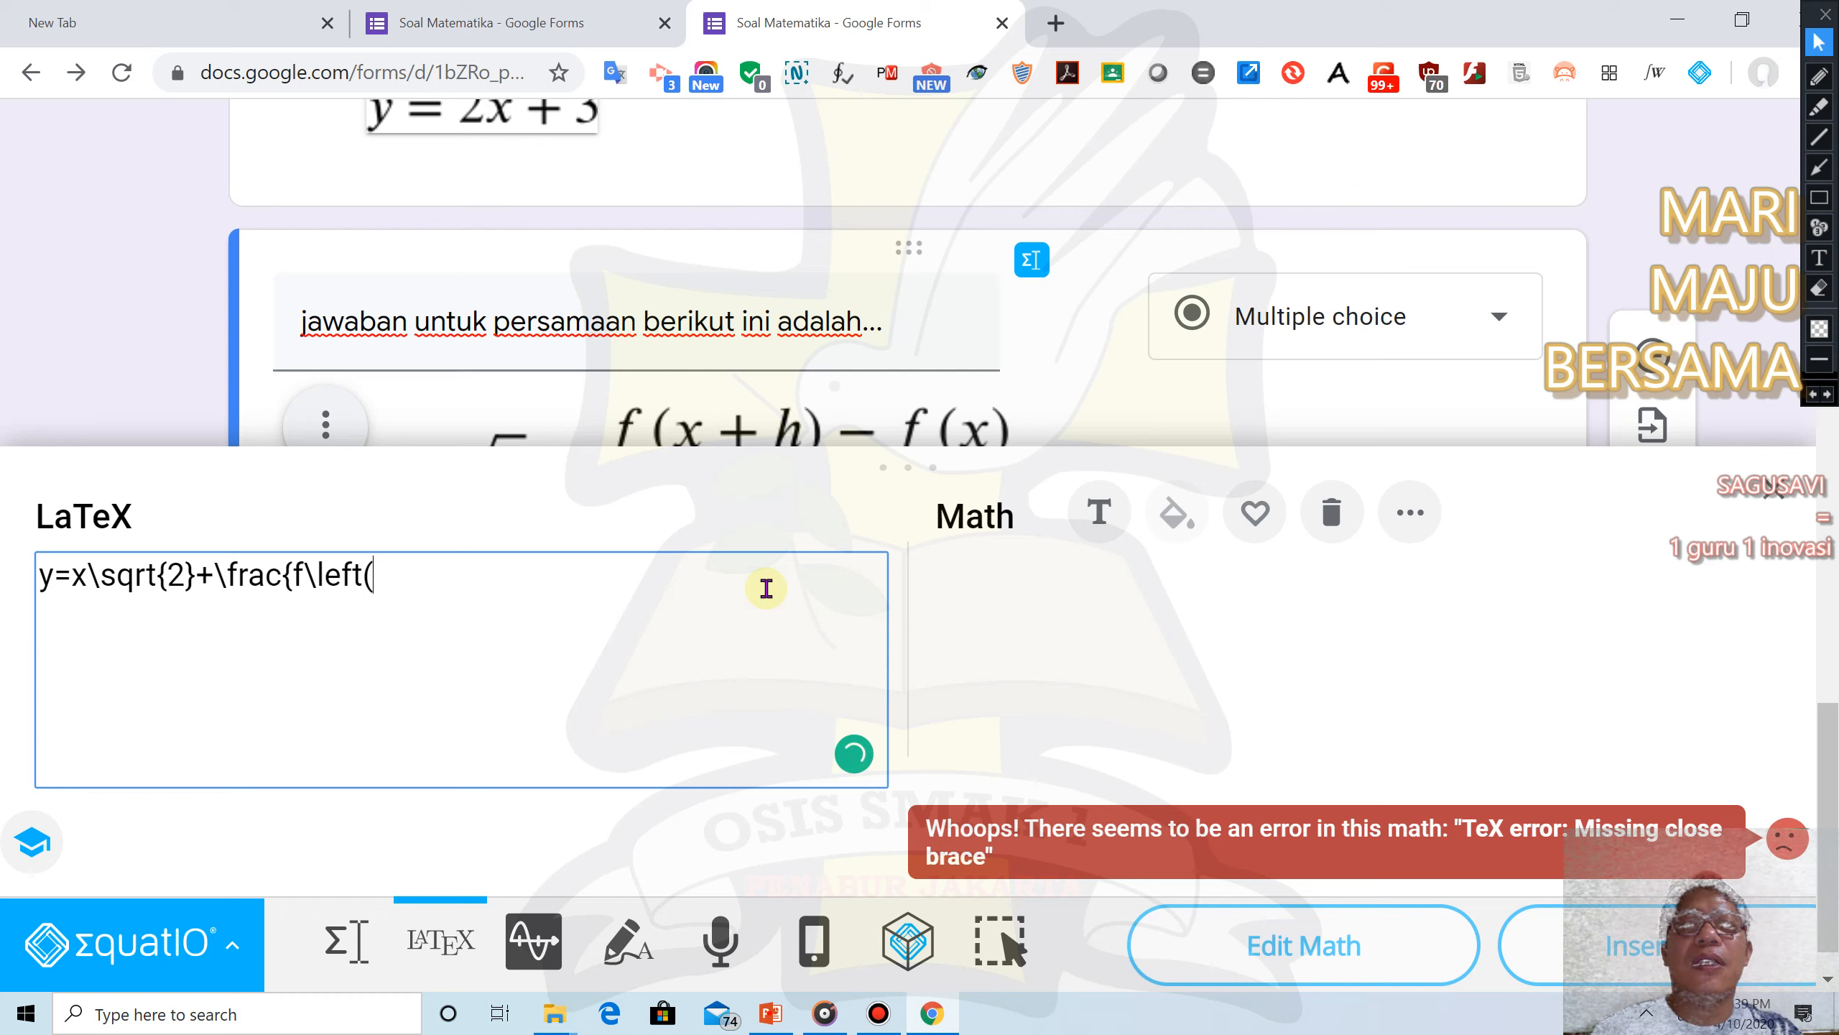
{"action": "key", "text": "BackSpace"}
{"action": "key", "text": "BackSpace"}
{"action": "key", "text": "BackSpace"}
{"action": "key", "text": "BackSpace"}
{"action": "key", "text": "BackSpace"}
{"action": "key", "text": "BackSpace"}
{"action": "key", "text": "BackSpace"}
{"action": "key", "text": "BackSpace"}
{"action": "key", "text": "BackSpace"}
{"action": "key", "text": "BackSpace"}
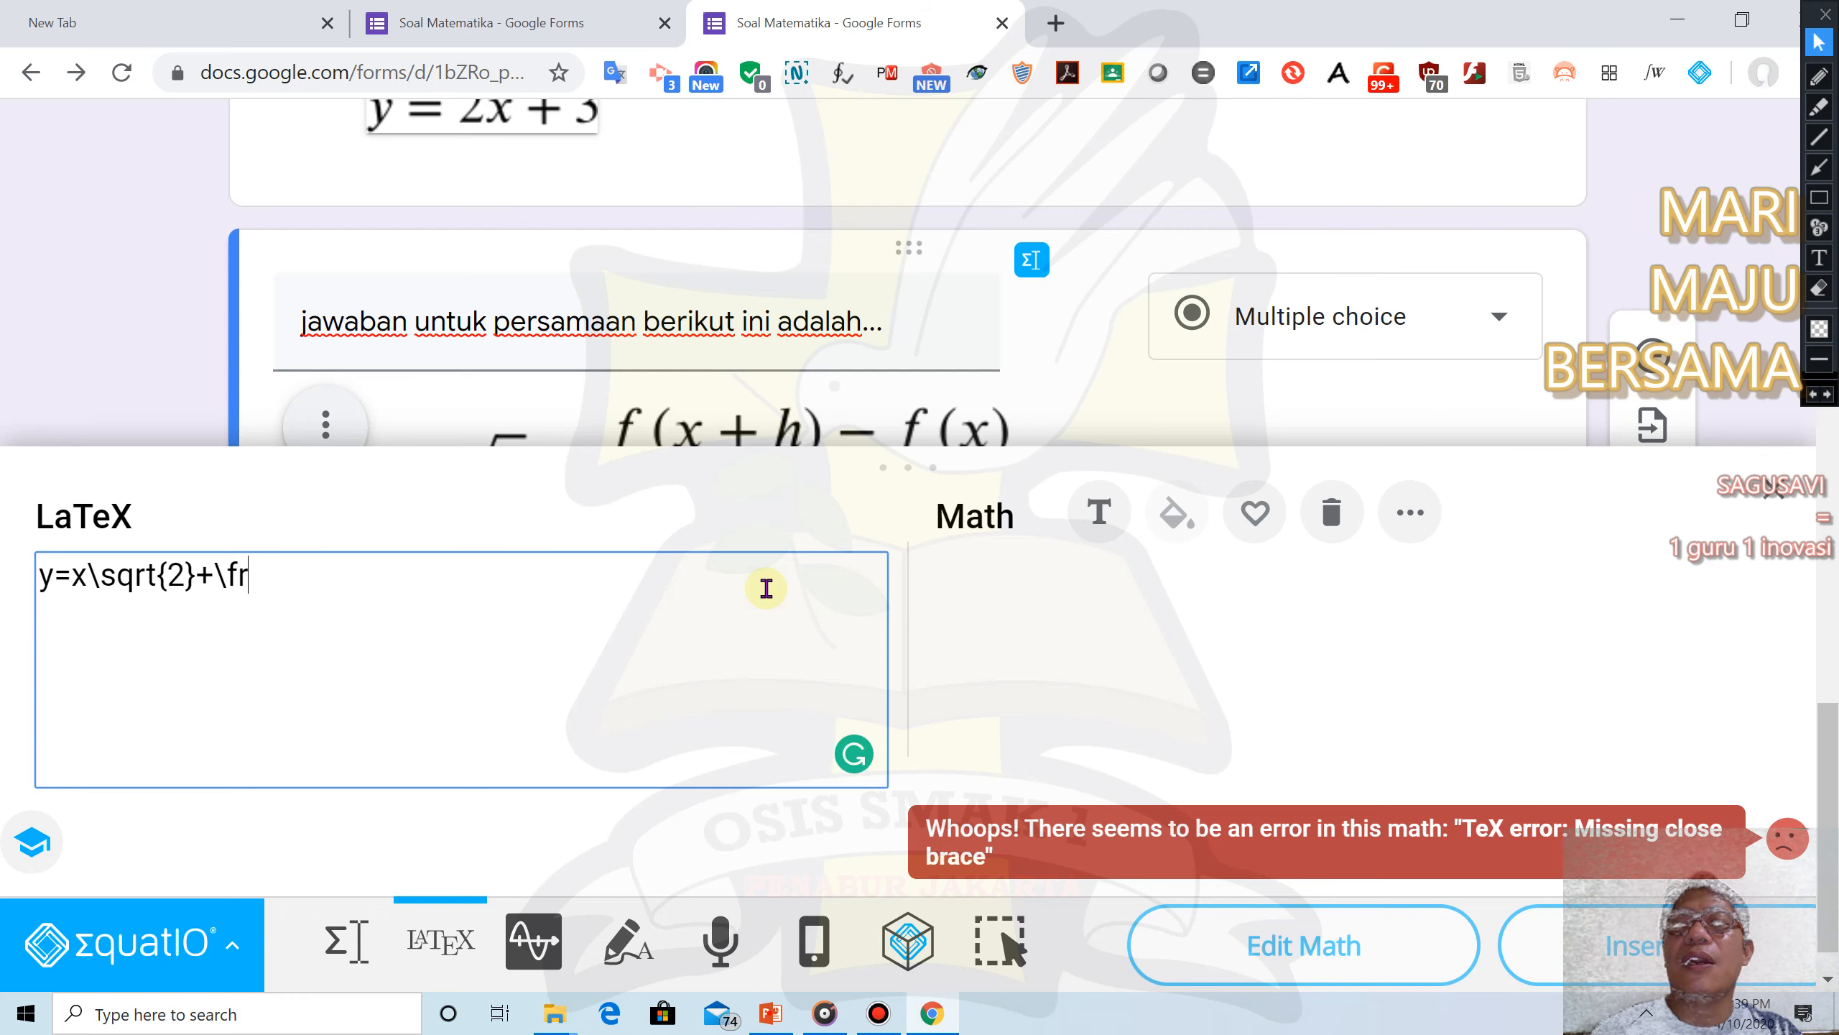
{"action": "key", "text": "BackSpace"}
{"action": "key", "text": "BackSpace"}
{"action": "key", "text": "BackSpace"}
{"action": "key", "text": "BackSpace"}
{"action": "key", "text": "BackSpace"}
{"action": "key", "text": "BackSpace"}
{"action": "key", "text": "BackSpace"}
{"action": "key", "text": "BackSpace"}
{"action": "key", "text": "BackSpace"}
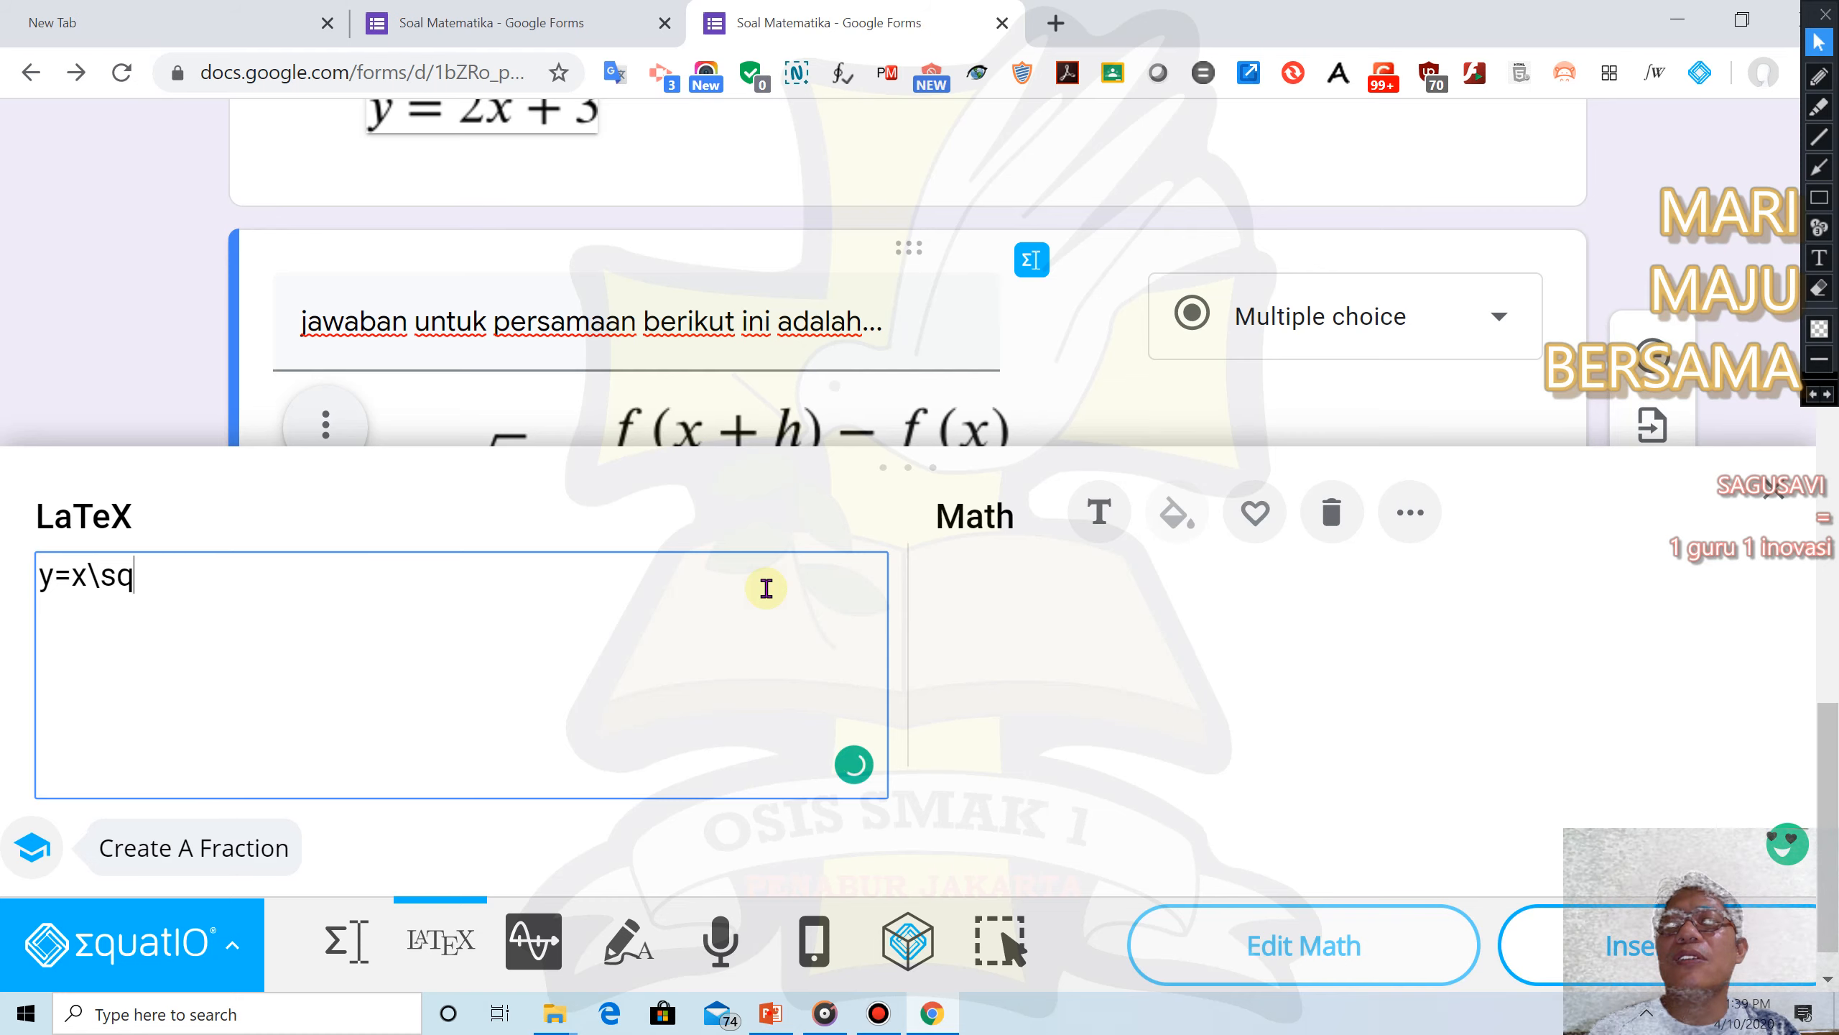
{"action": "key", "text": "BackSpace"}
{"action": "key", "text": "BackSpace"}
{"action": "key", "text": "BackSpace"}
{"action": "key", "text": "BackSpace"}
{"action": "key", "text": "BackSpace"}
{"action": "key", "text": "BackSpace"}
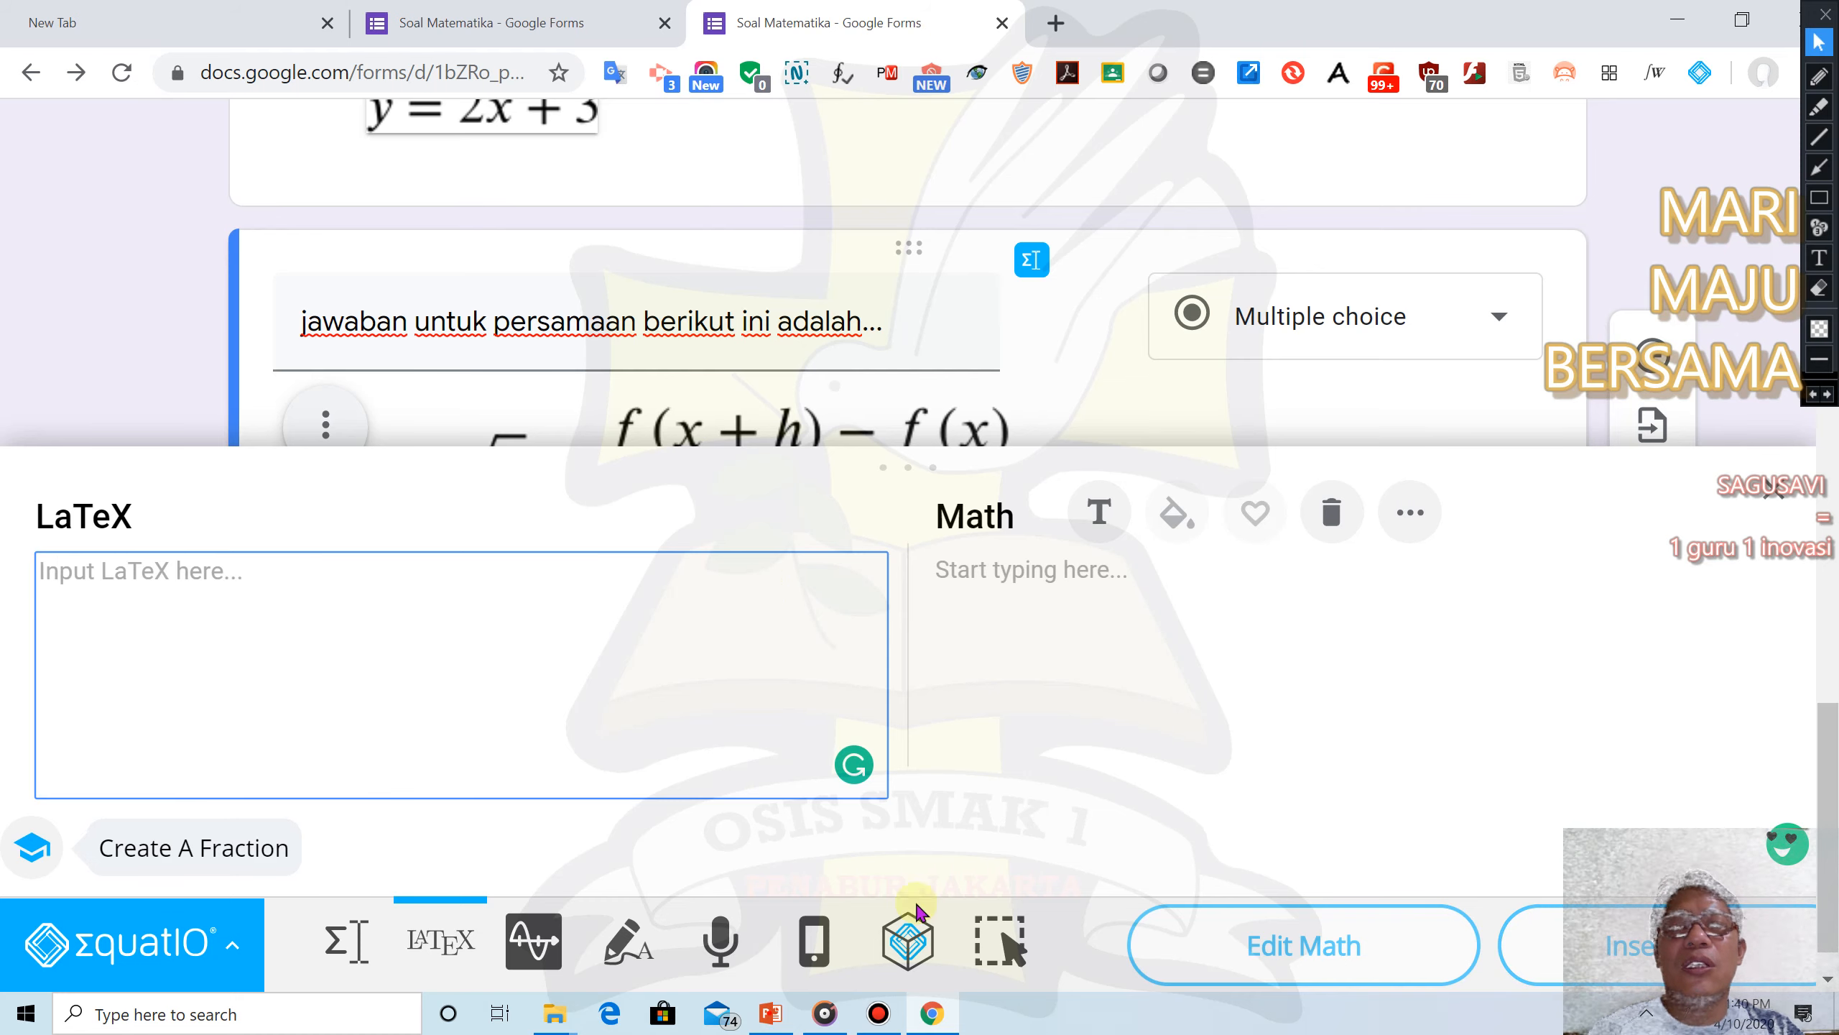
Switch to handwriting input, handwrite the fraction 2 over -5 and insert it into Option 1
{"action": "left_click", "coordinate": [626, 957]}
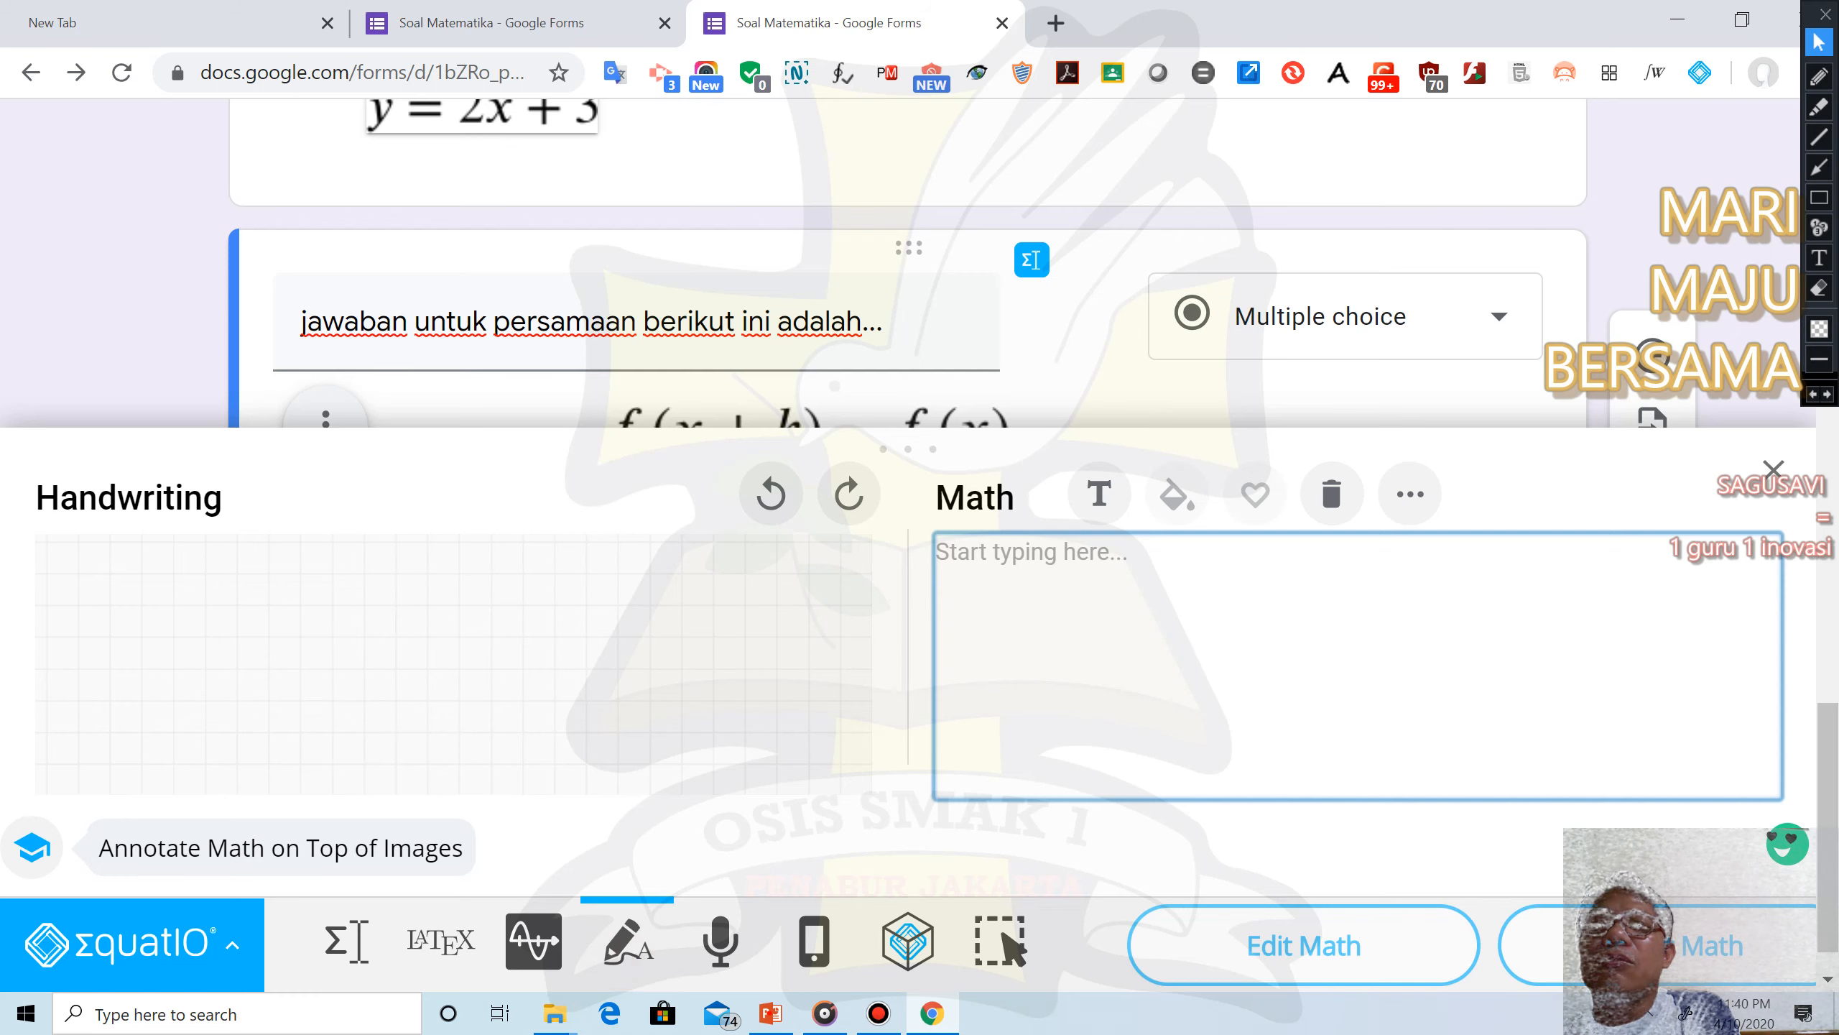
{"action": "left_click_drag", "start_coordinate": [56, 550], "coordinate": [98, 584]}
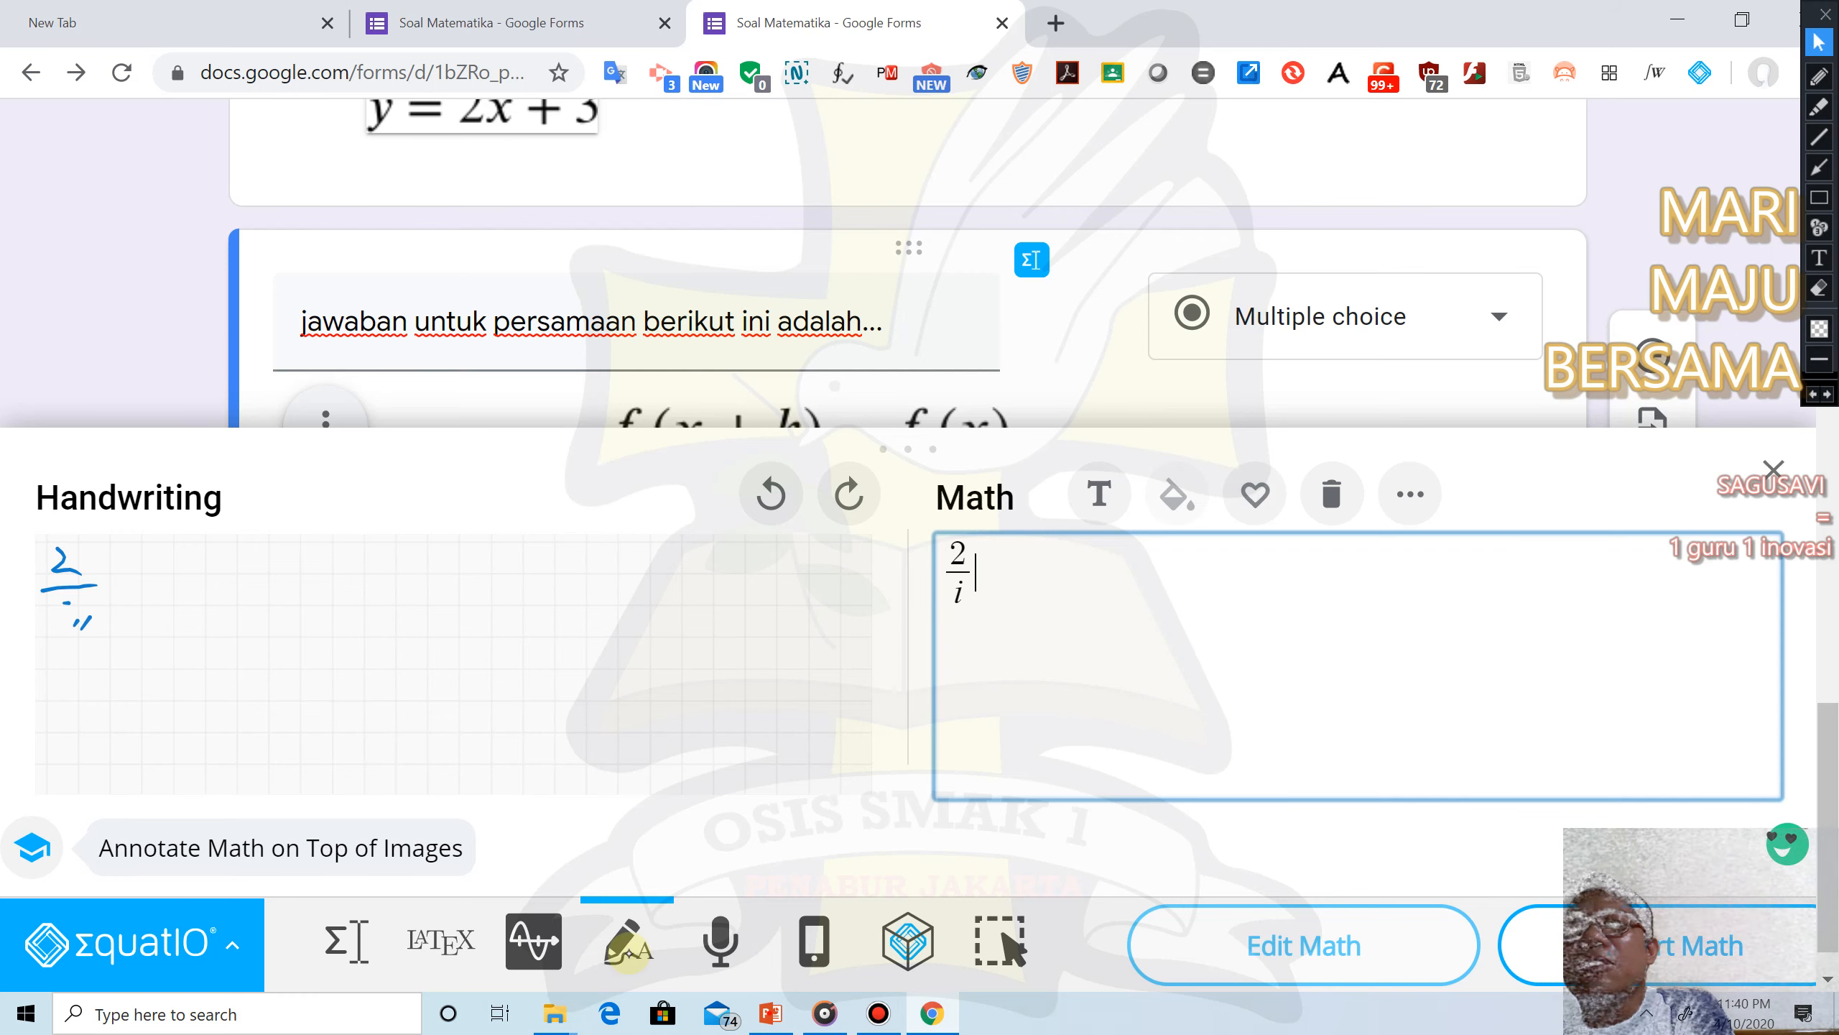
{"action": "mouse_move", "coordinate": [72, 610]}
{"action": "left_mouse_down"}
{"action": "mouse_move", "coordinate": [67, 637]}
{"action": "mouse_move", "coordinate": [117, 597]}
{"action": "left_mouse_up"}
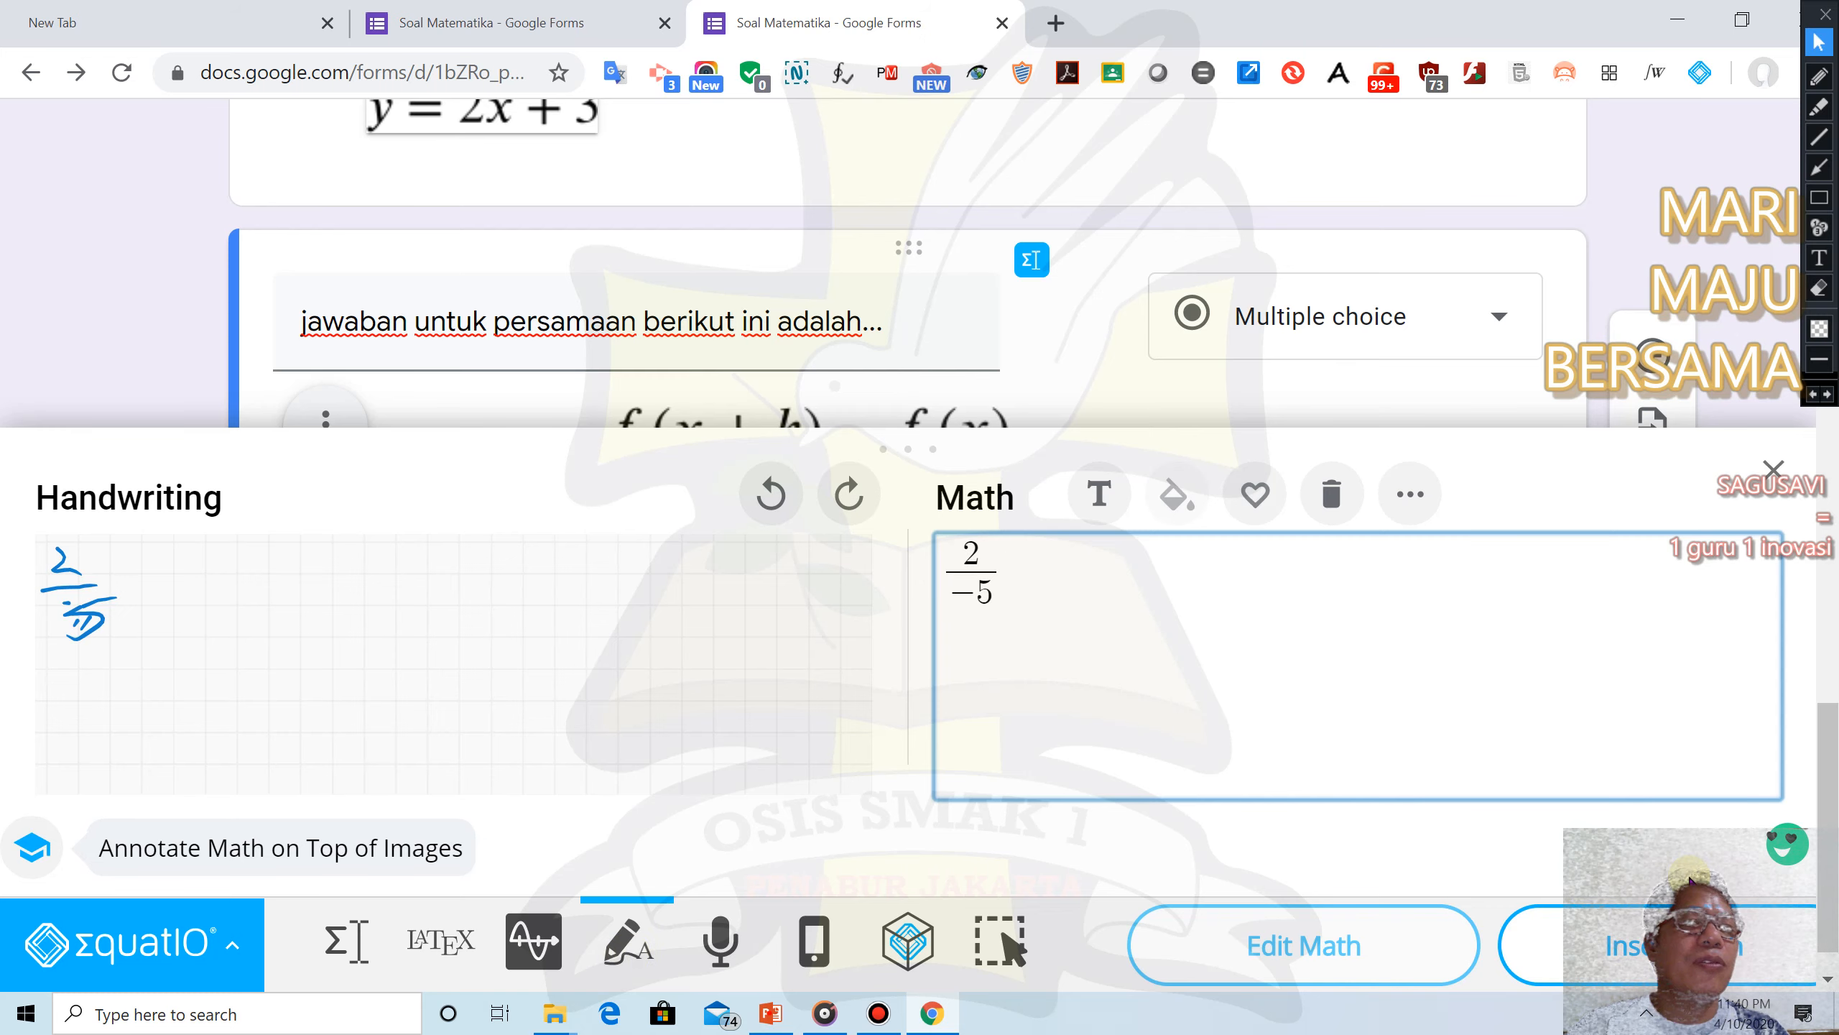
{"action": "left_click", "coordinate": [1672, 945]}
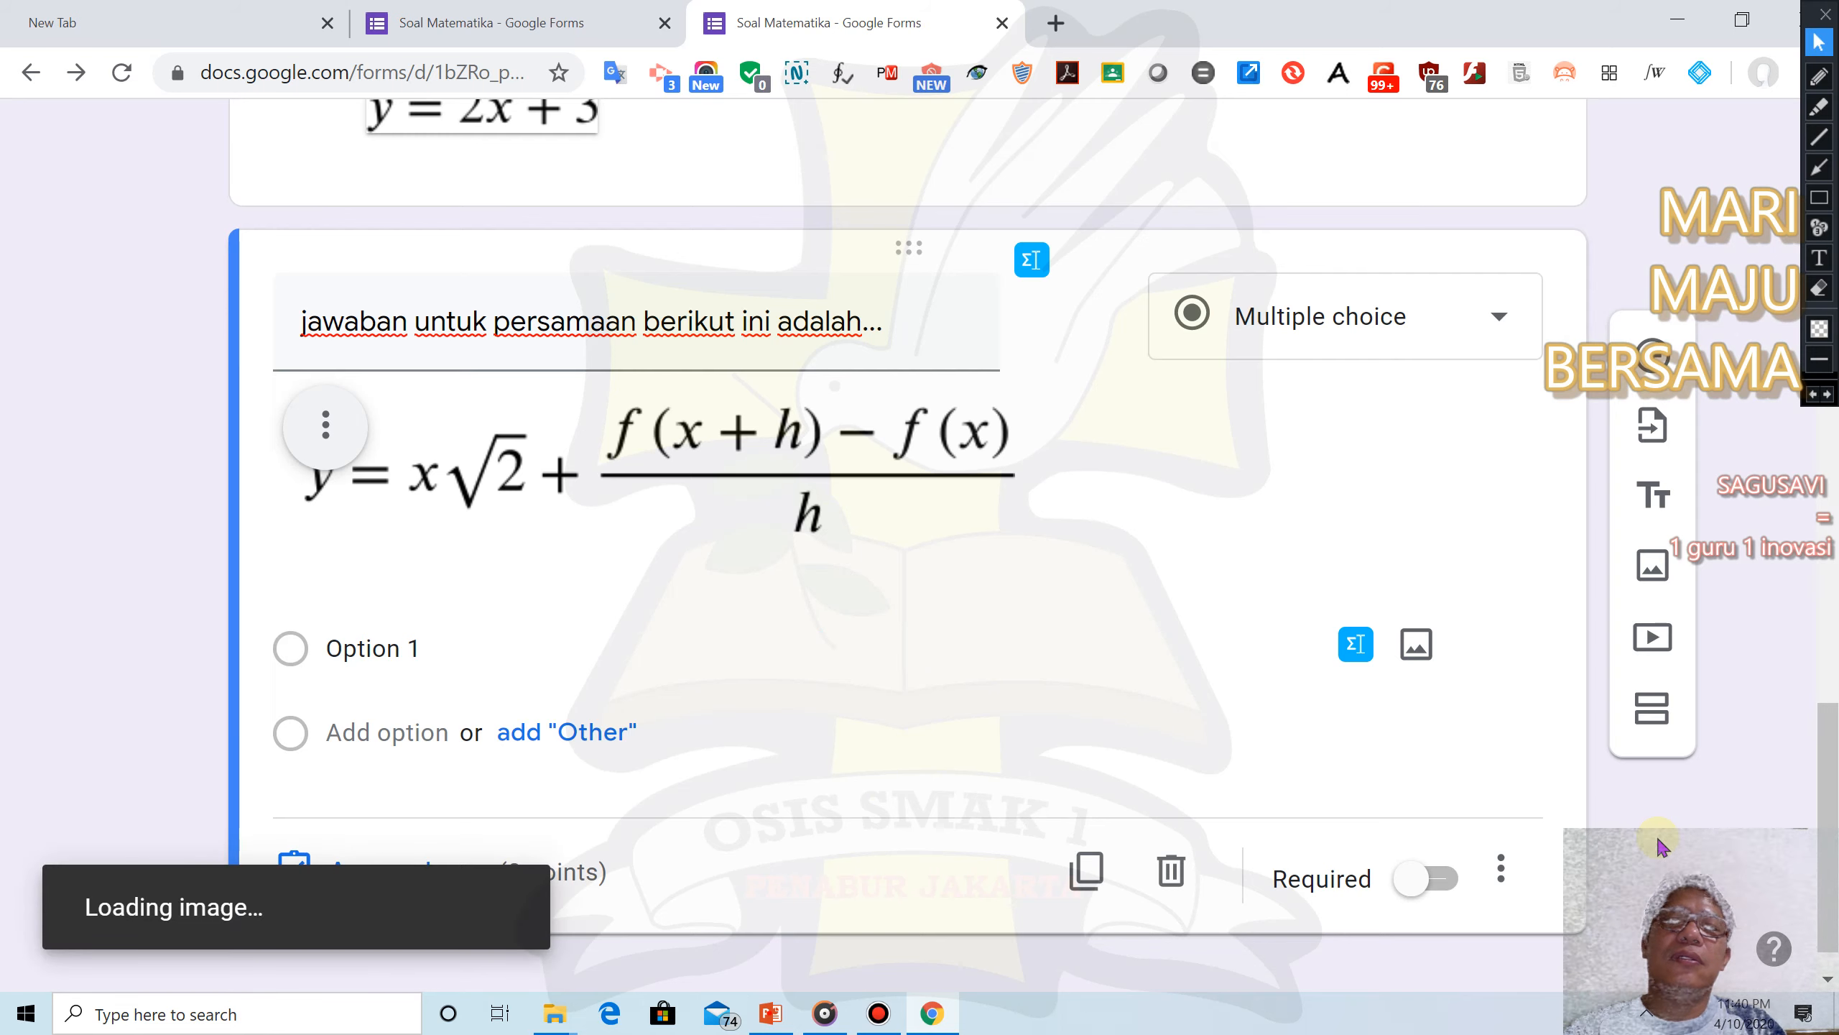
Replace the Option 1 label text with a single period
{"action": "left_click", "coordinate": [351, 651]}
{"action": "left_click_drag", "start_coordinate": [419, 649], "coordinate": [286, 647]}
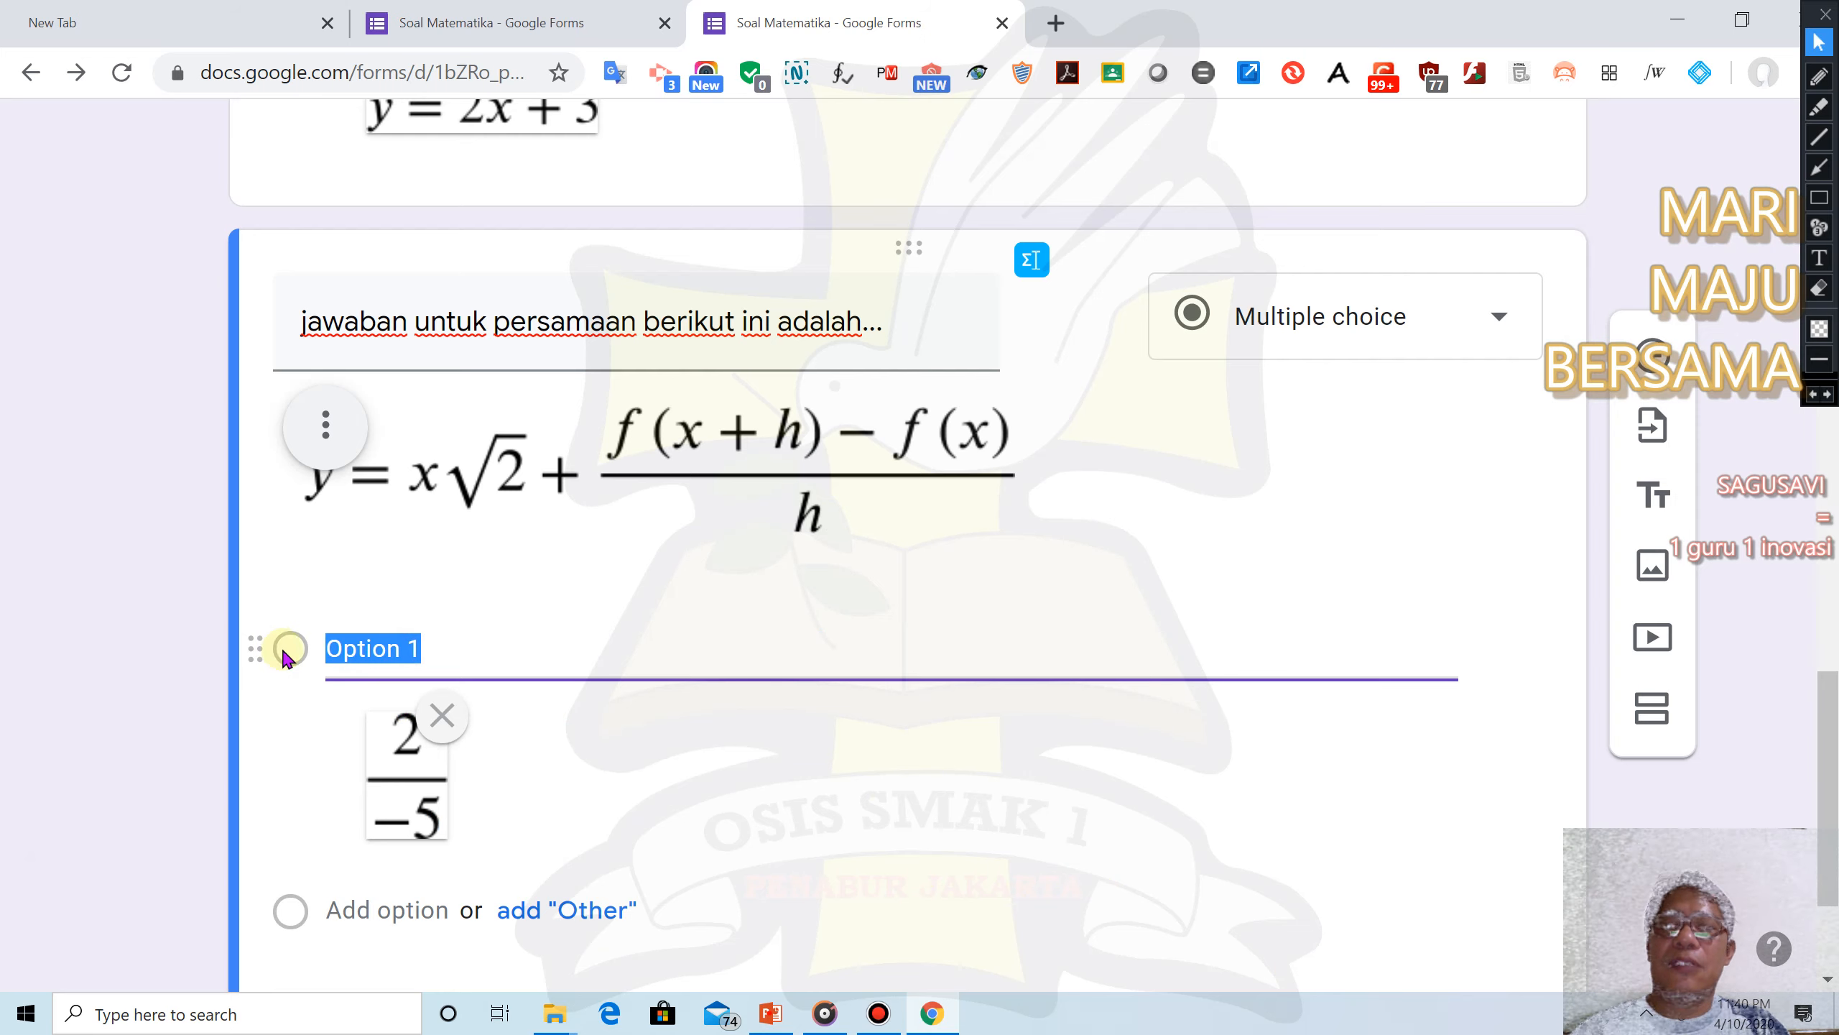
{"action": "type", "text": "."}
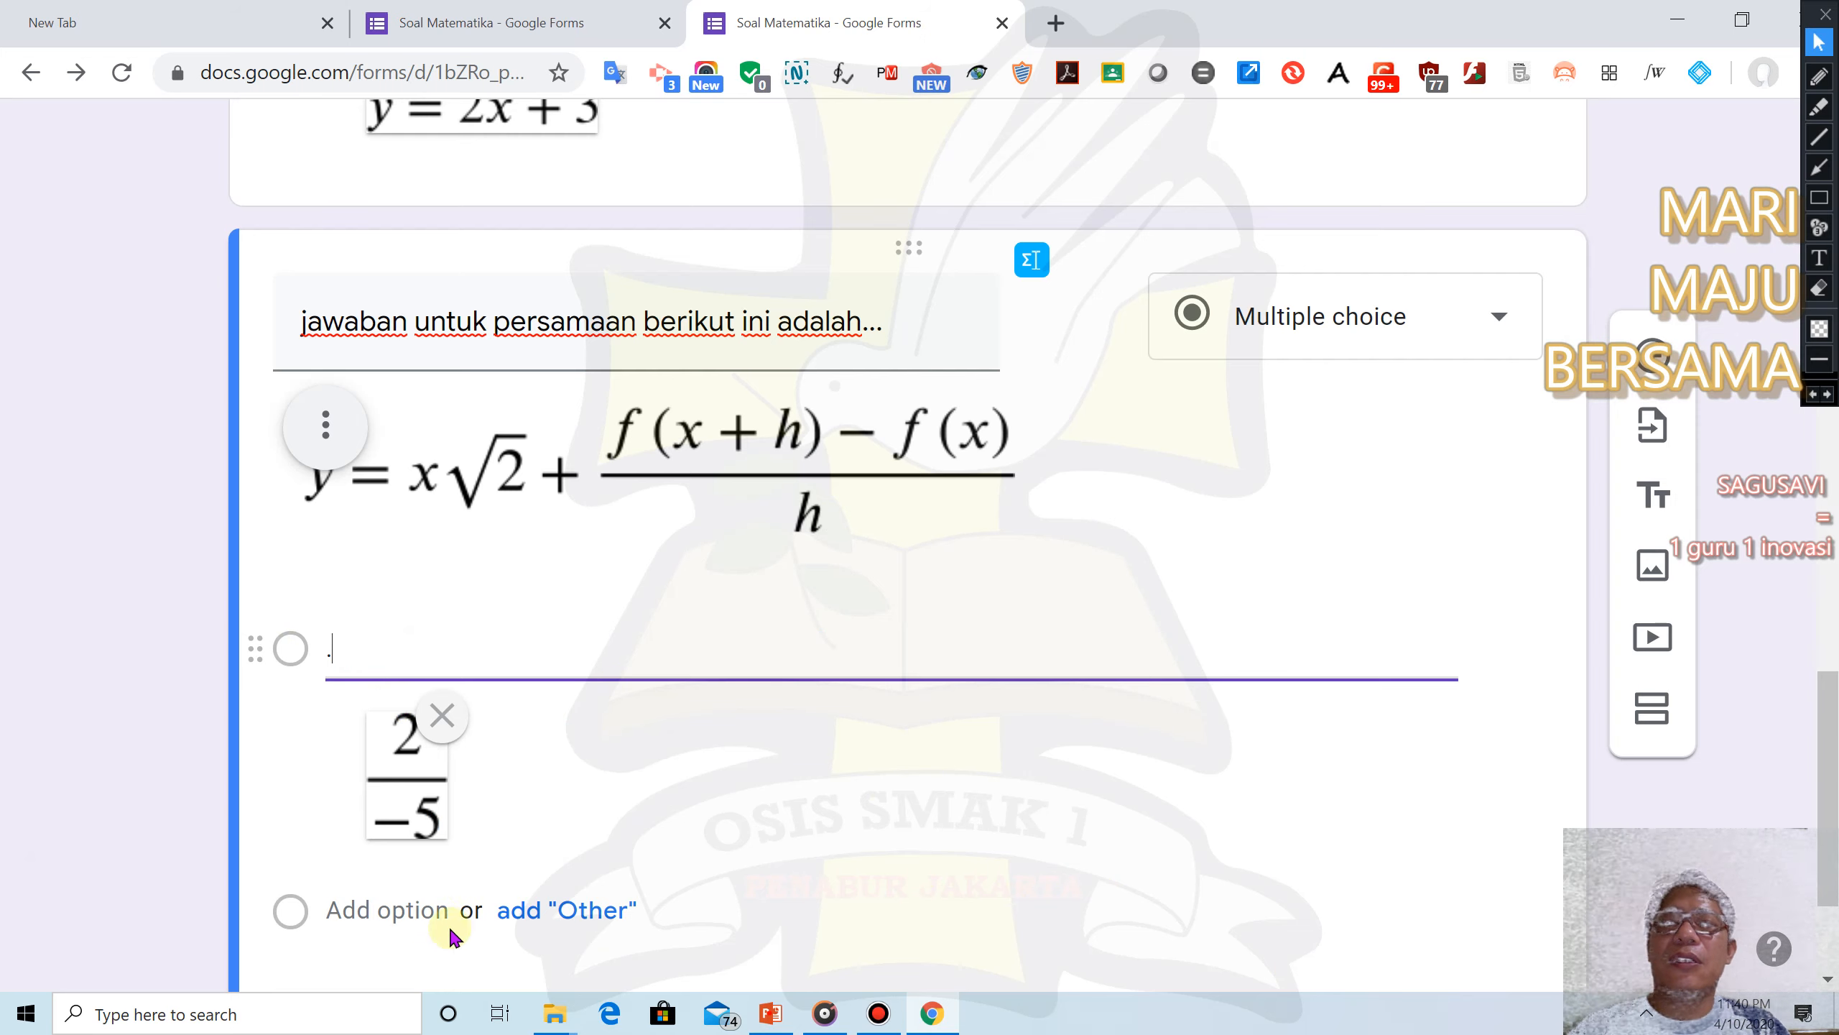
Add an "Other" choice and a second answer option, and open the EquatIO editor for Option 2
{"action": "left_click", "coordinate": [633, 909]}
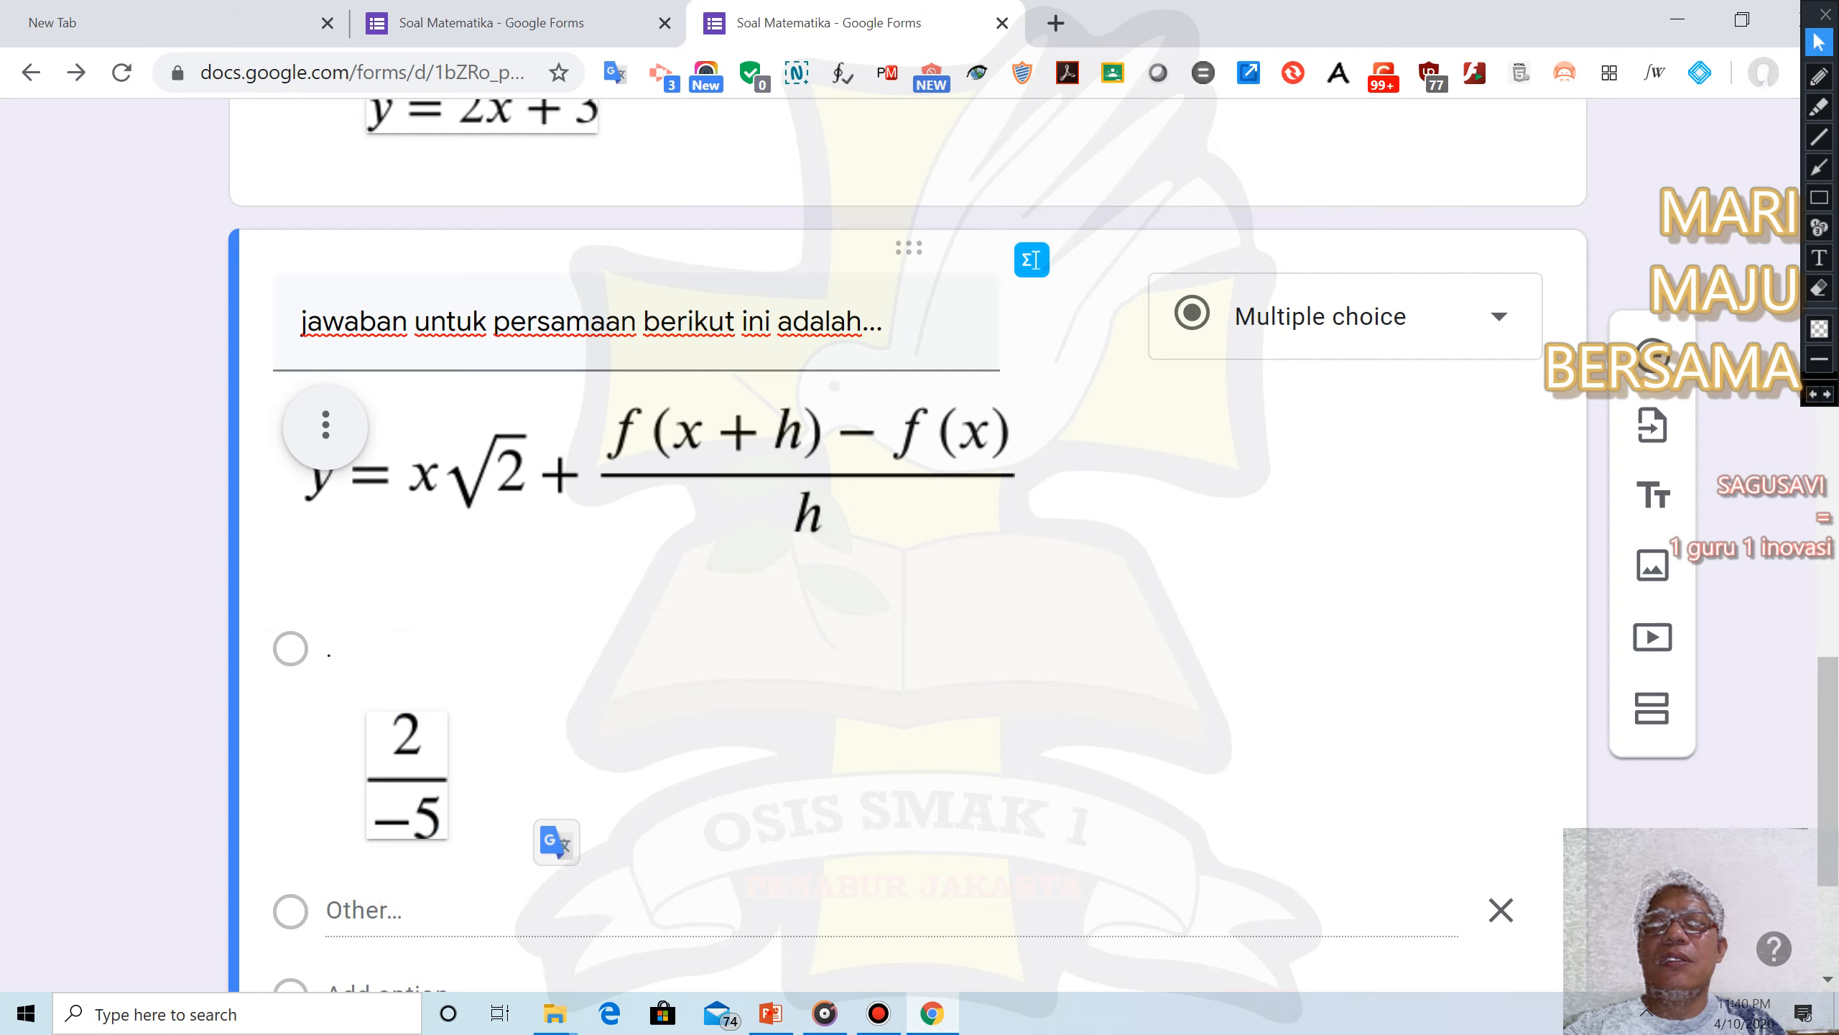
{"action": "scroll", "coordinate": [362, 914], "scroll_direction": "down", "scroll_amount": 3}
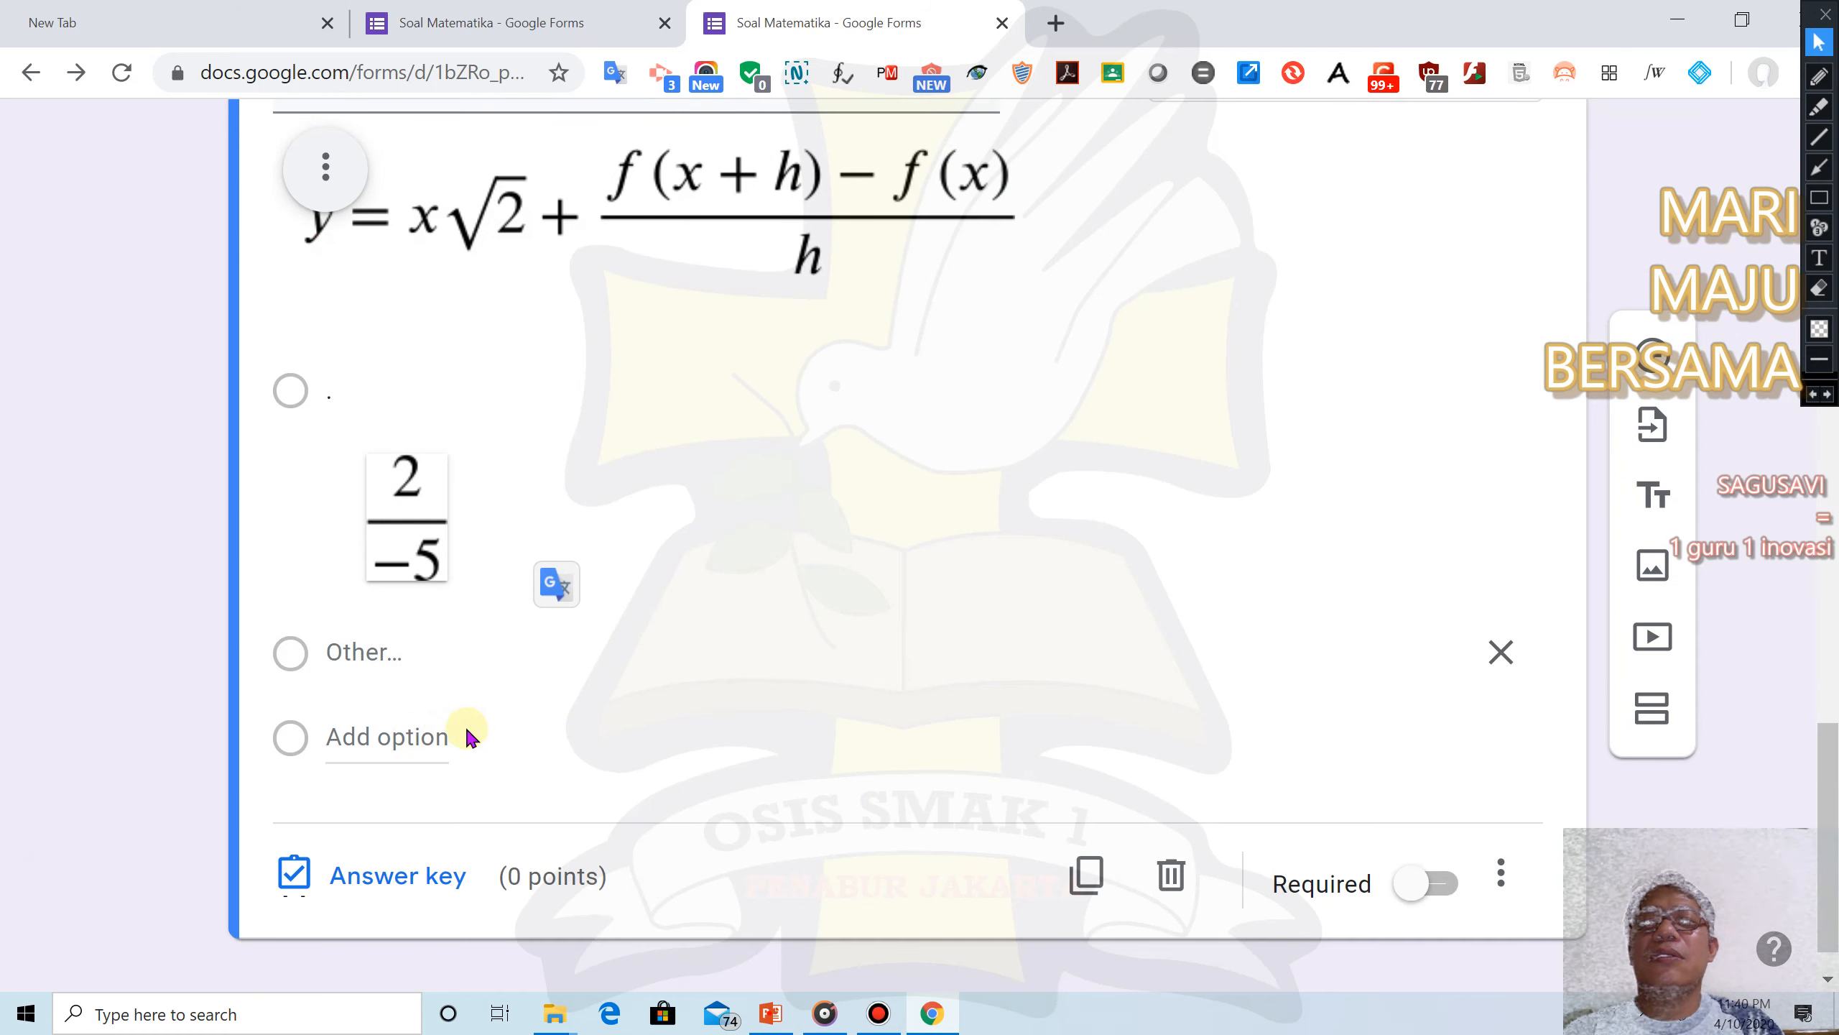
{"action": "left_click", "coordinate": [452, 734]}
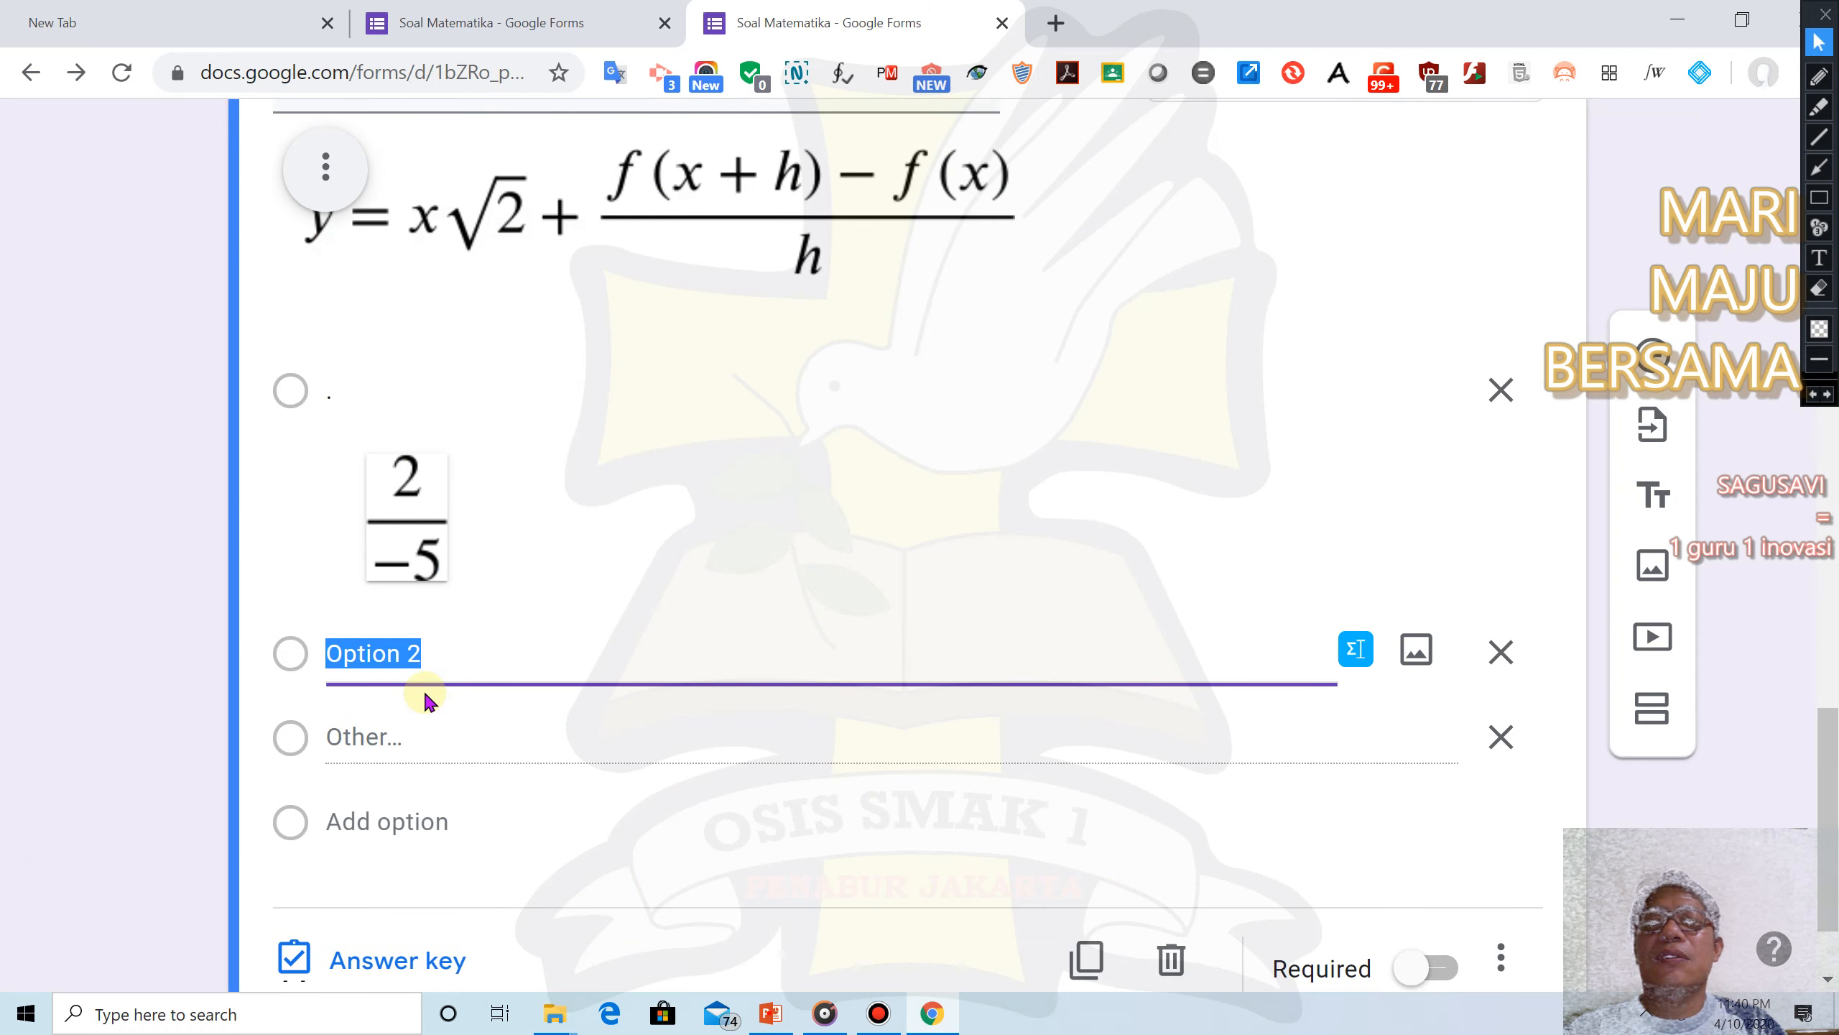
{"action": "left_click", "coordinate": [1357, 649]}
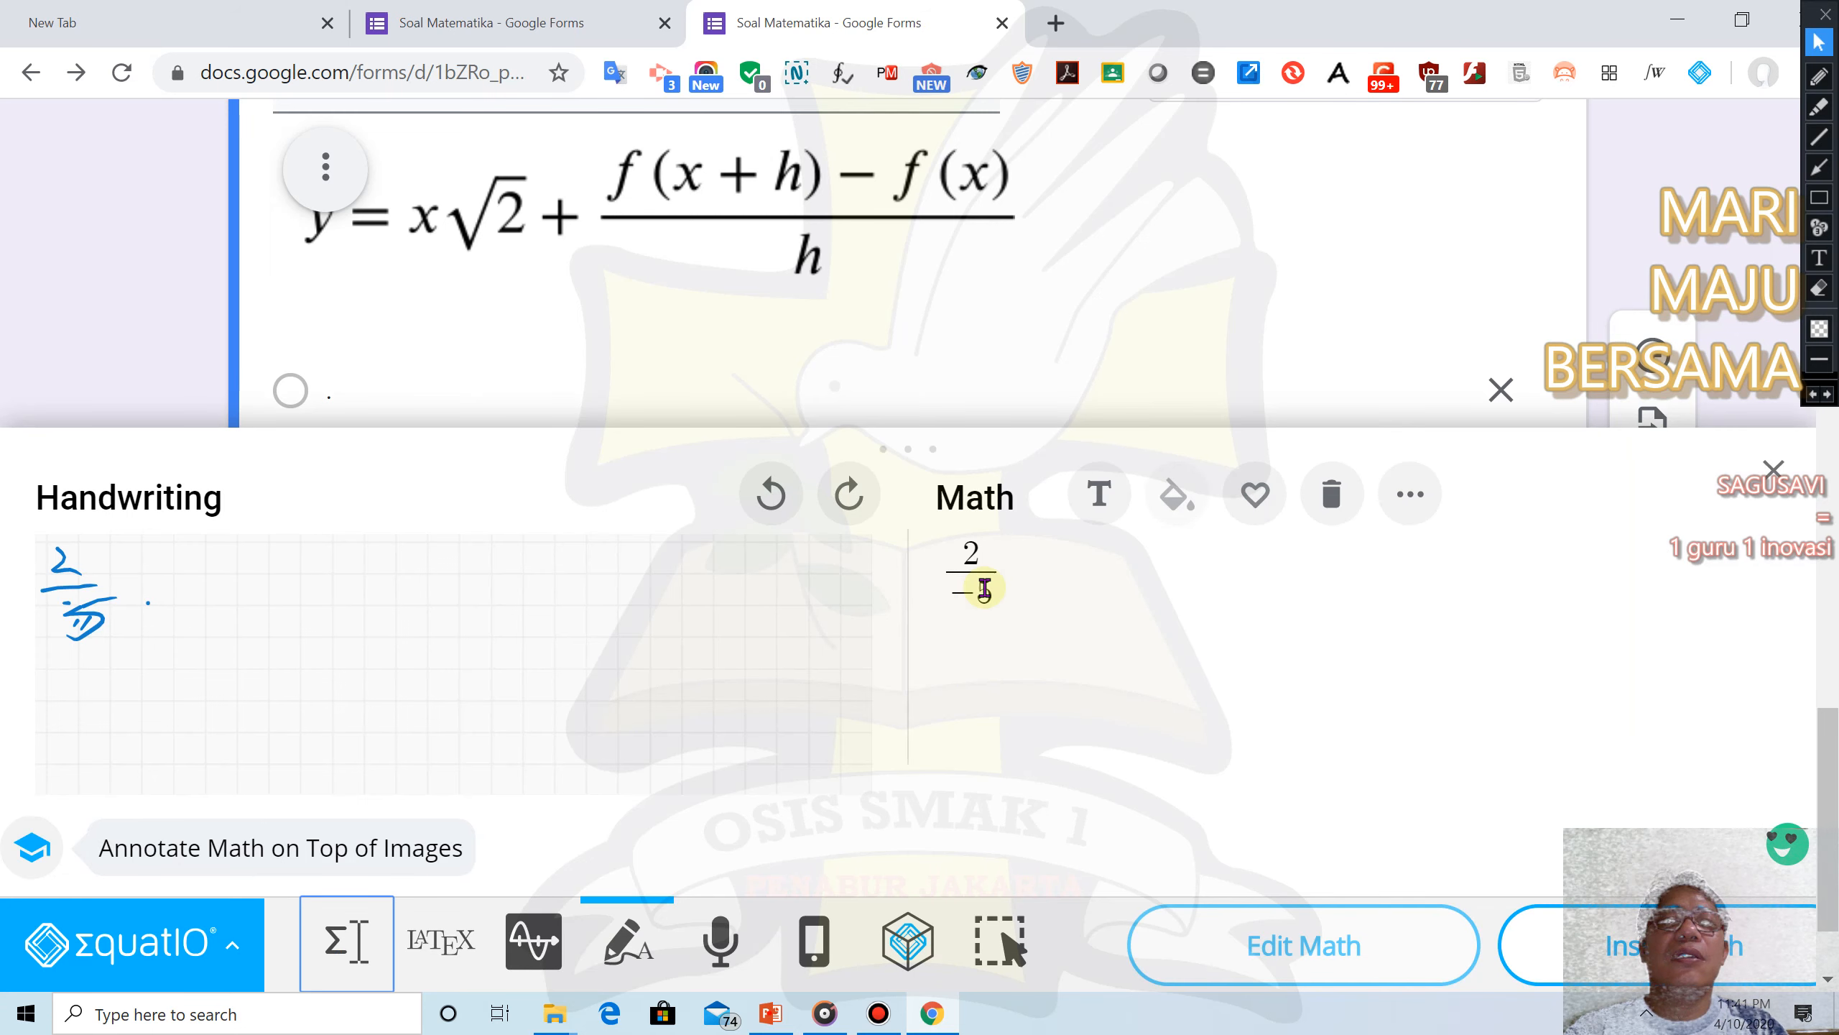
Clear the leftover fraction, handwrite 2x + 3 and insert the expression into Option 2
{"action": "left_click", "coordinate": [1046, 576]}
{"action": "key", "text": "BackSpace"}
{"action": "key", "text": "BackSpace"}
{"action": "key", "text": "BackSpace"}
{"action": "key", "text": "BackSpace"}
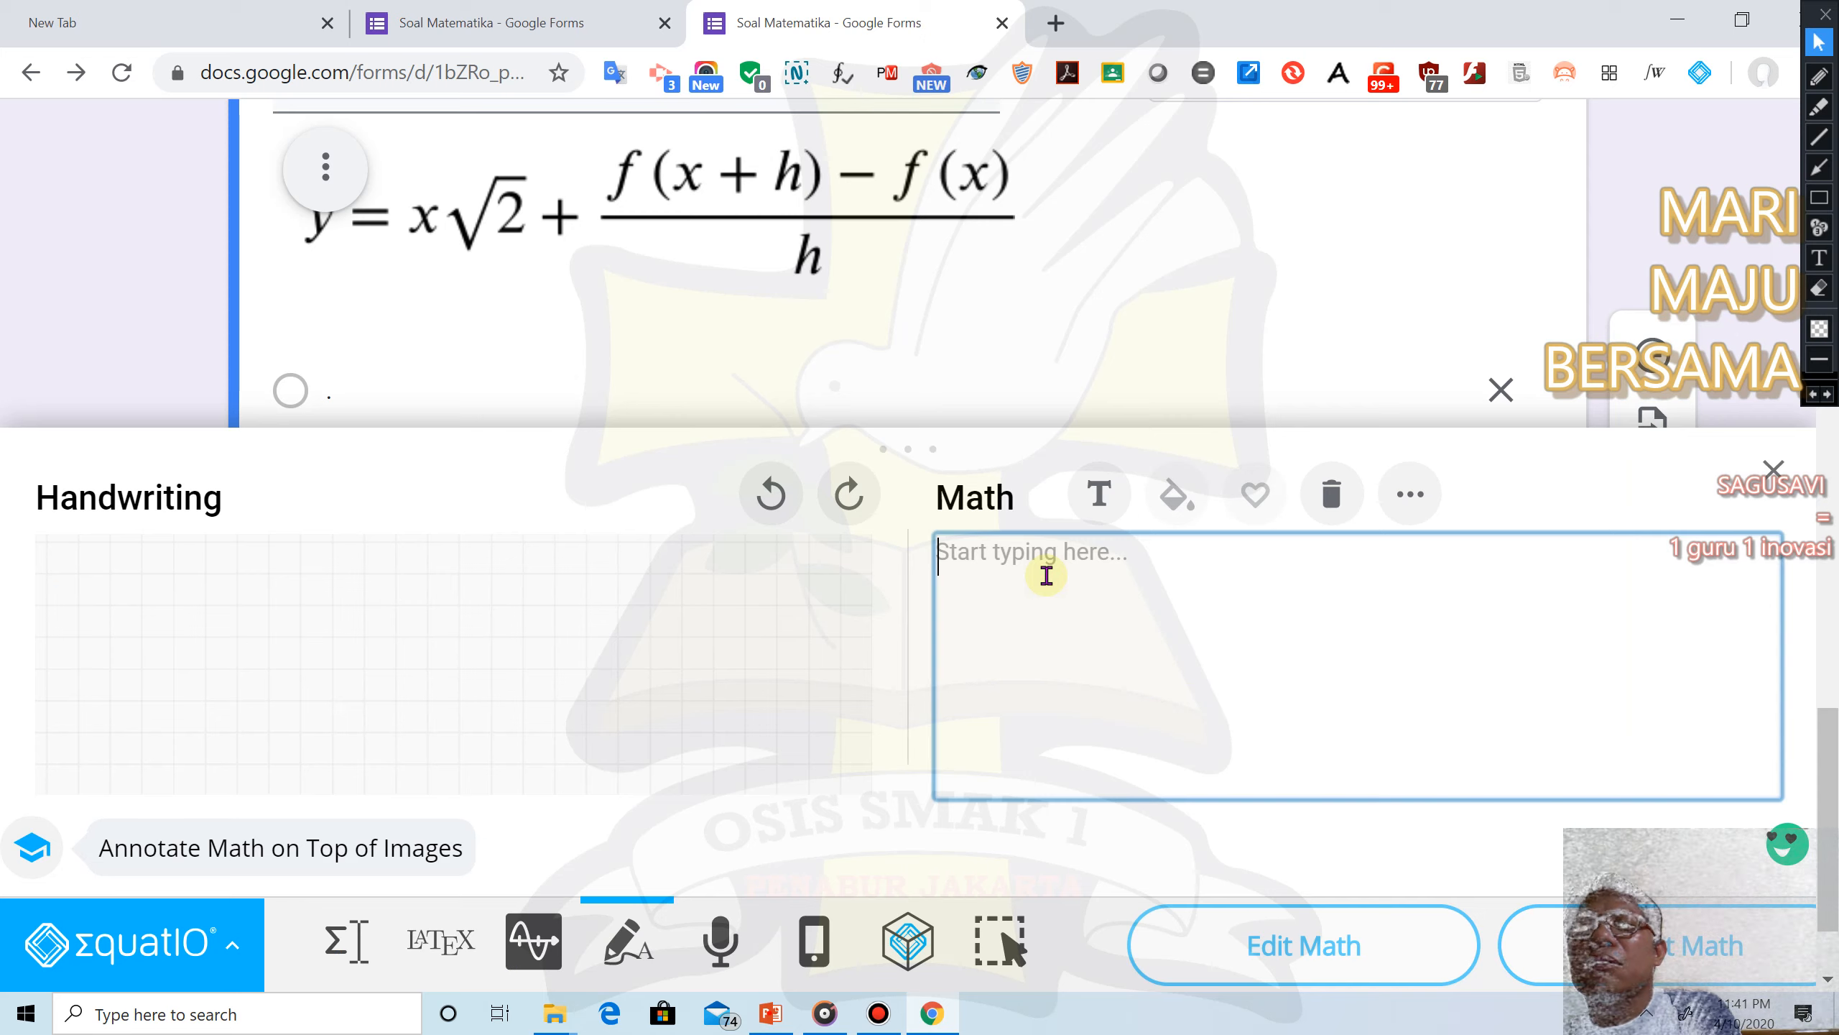
{"action": "mouse_move", "coordinate": [48, 556]}
{"action": "left_mouse_down"}
{"action": "mouse_move", "coordinate": [96, 596]}
{"action": "mouse_move", "coordinate": [154, 588]}
{"action": "mouse_move", "coordinate": [121, 584]}
{"action": "left_mouse_up"}
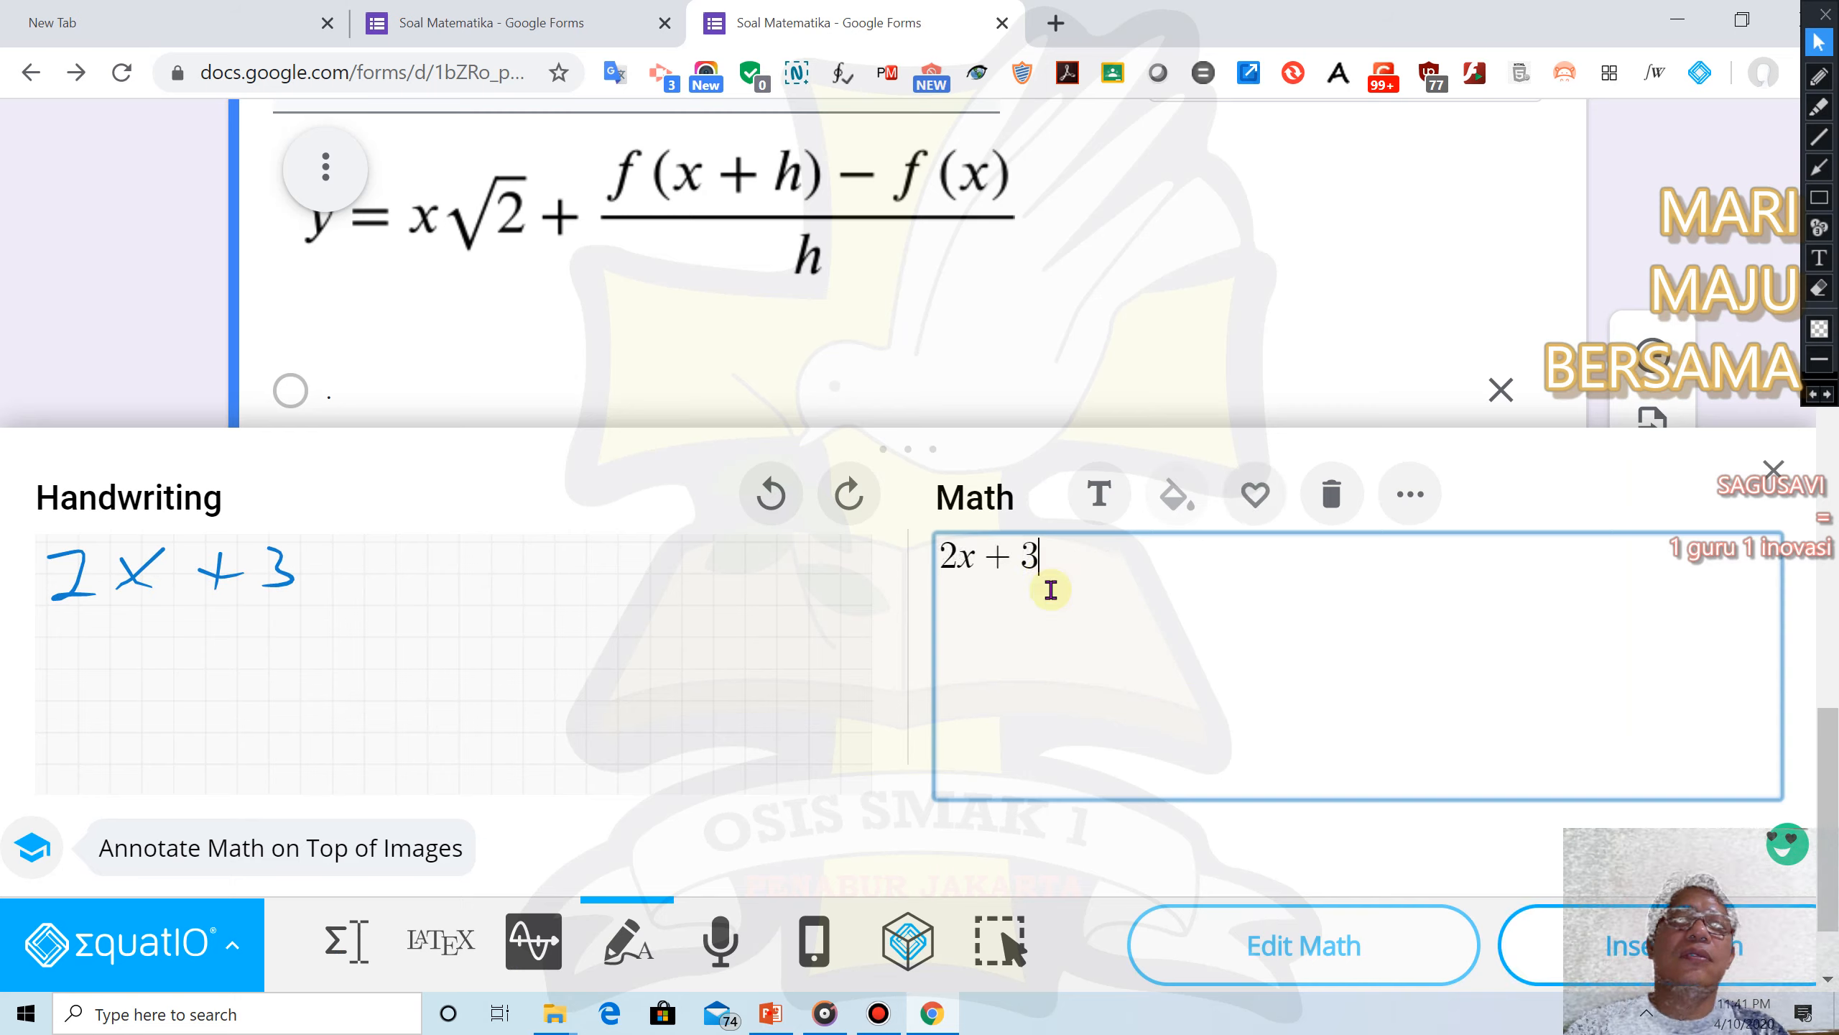
{"action": "left_click", "coordinate": [1654, 979]}
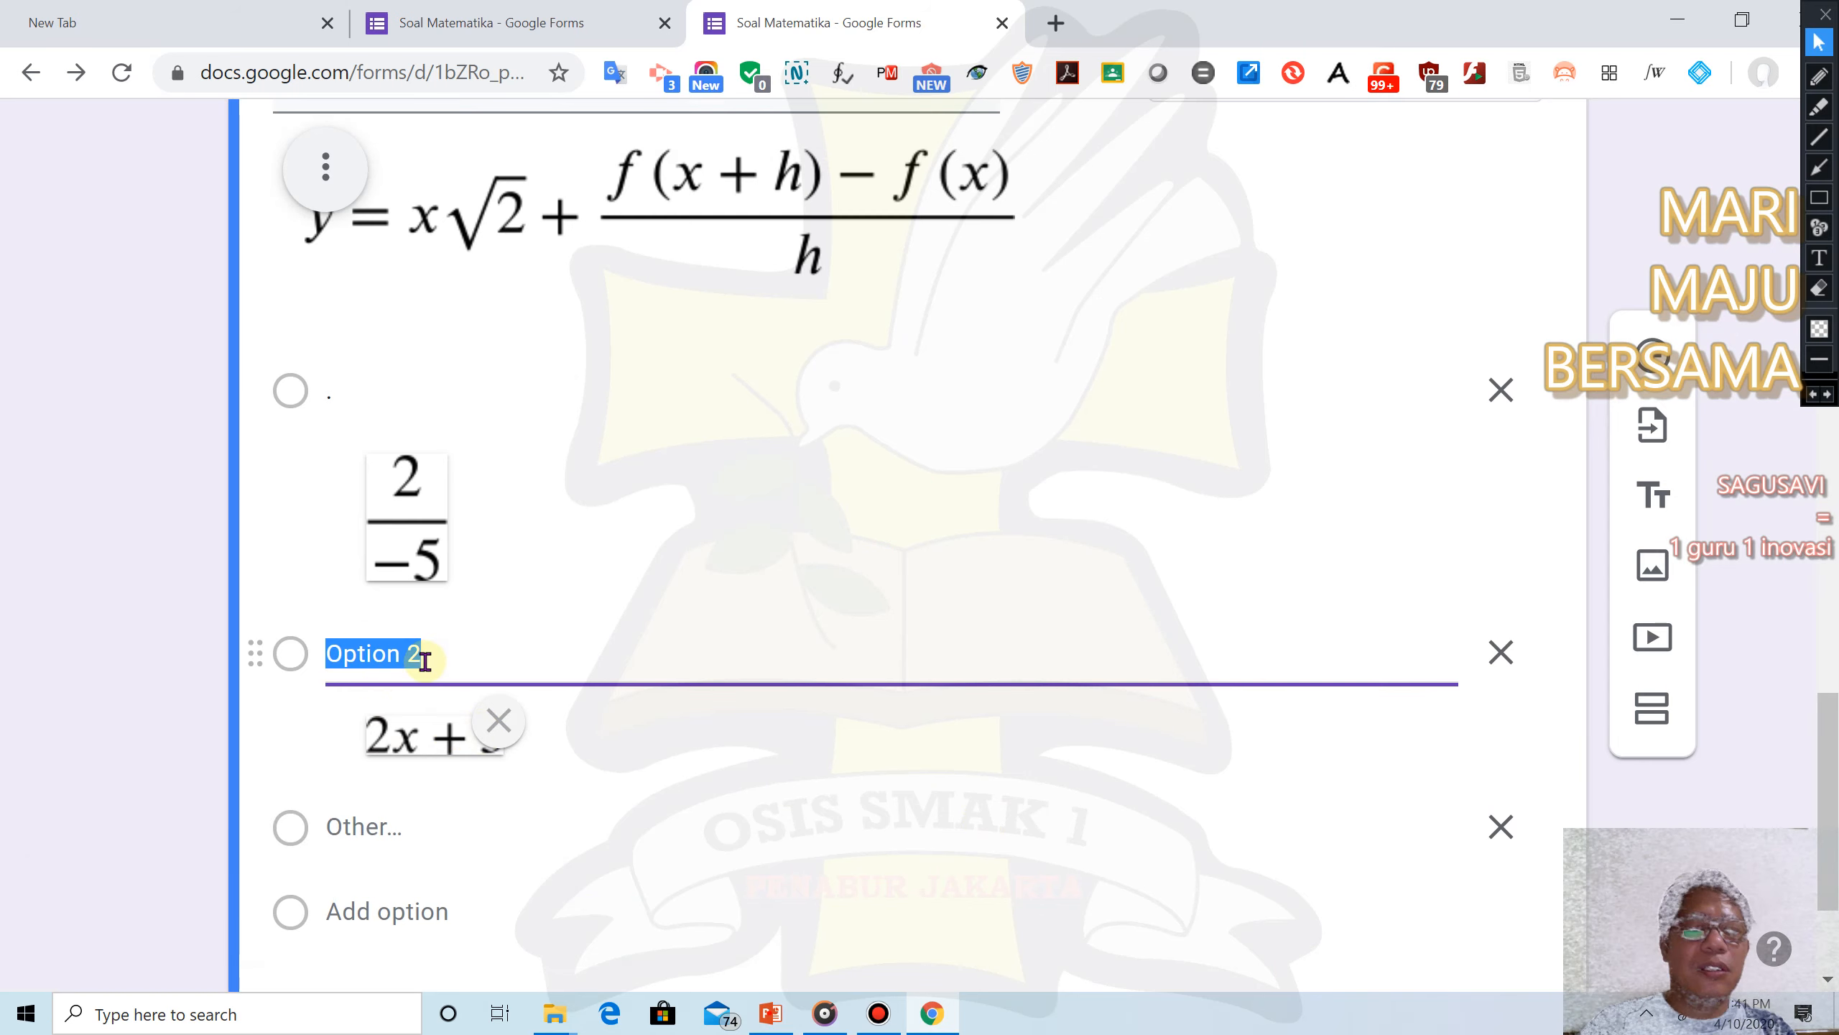
Replace the Option 2 label text with ".." and remove the "Other" choice from the question
{"action": "key", "text": "BackSpace"}
{"action": "type", "text": ".."}
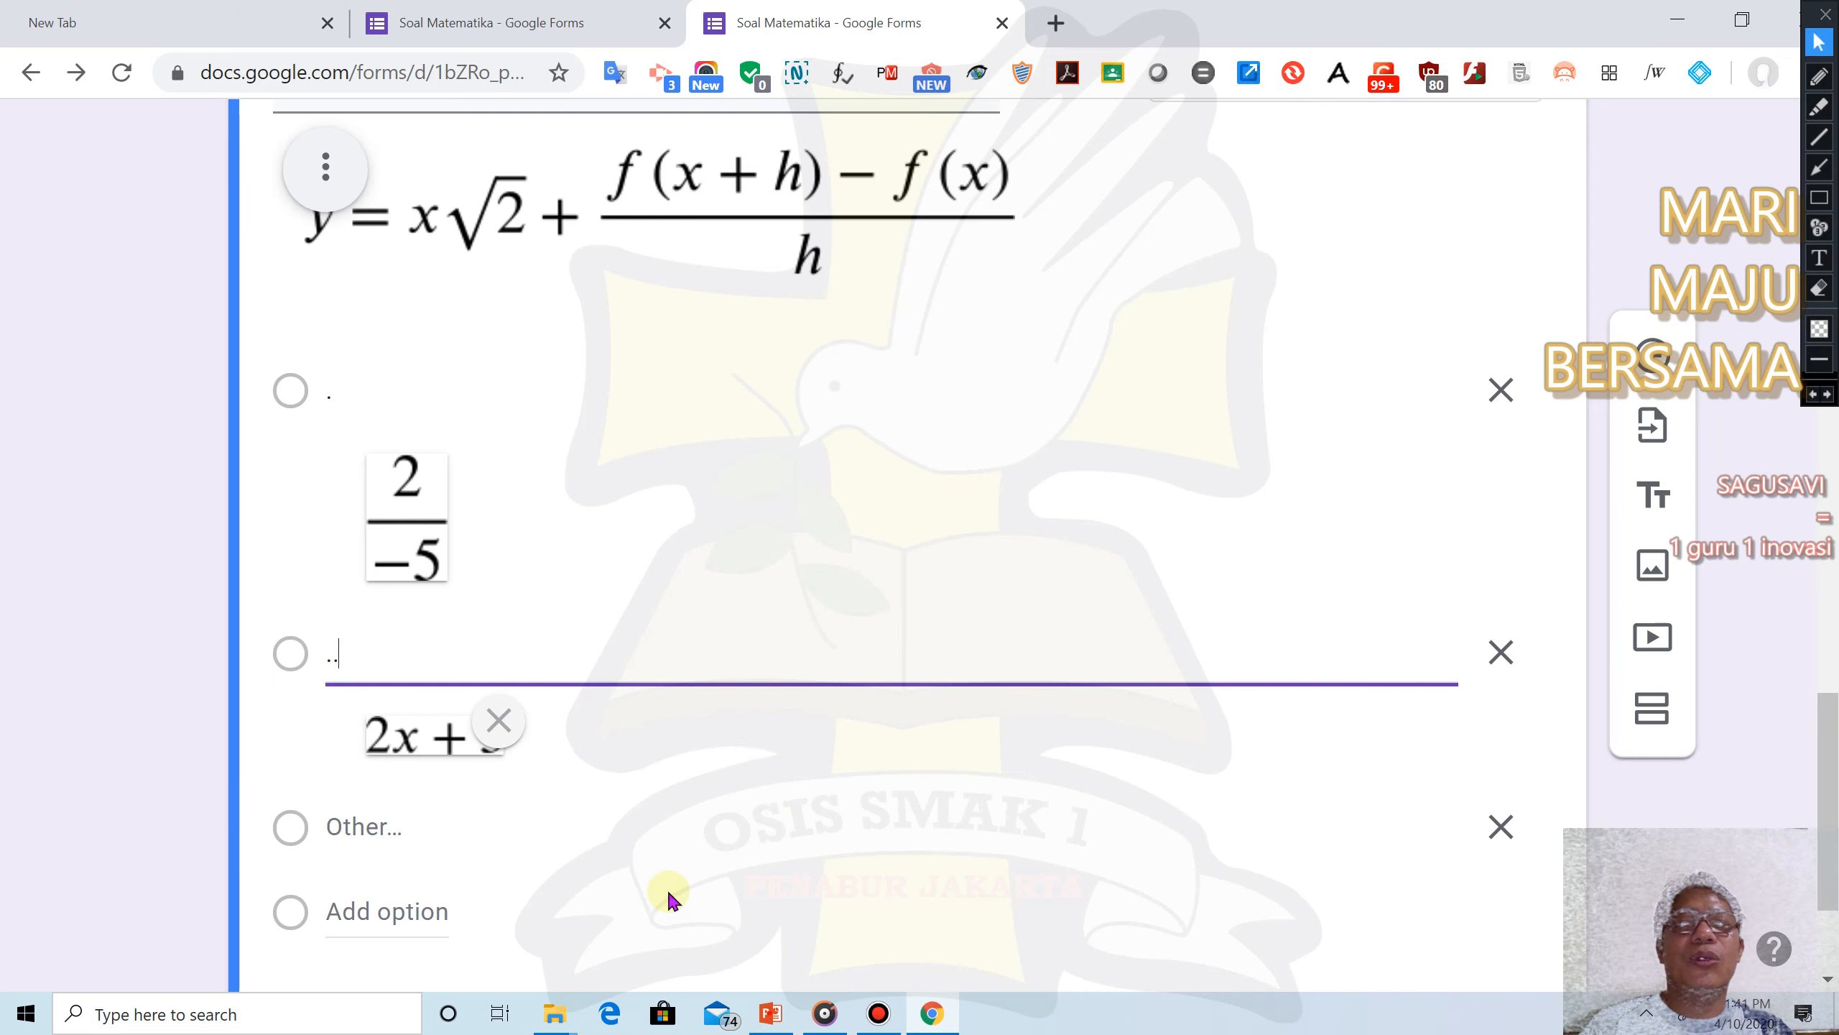
{"action": "left_click", "coordinate": [1497, 839]}
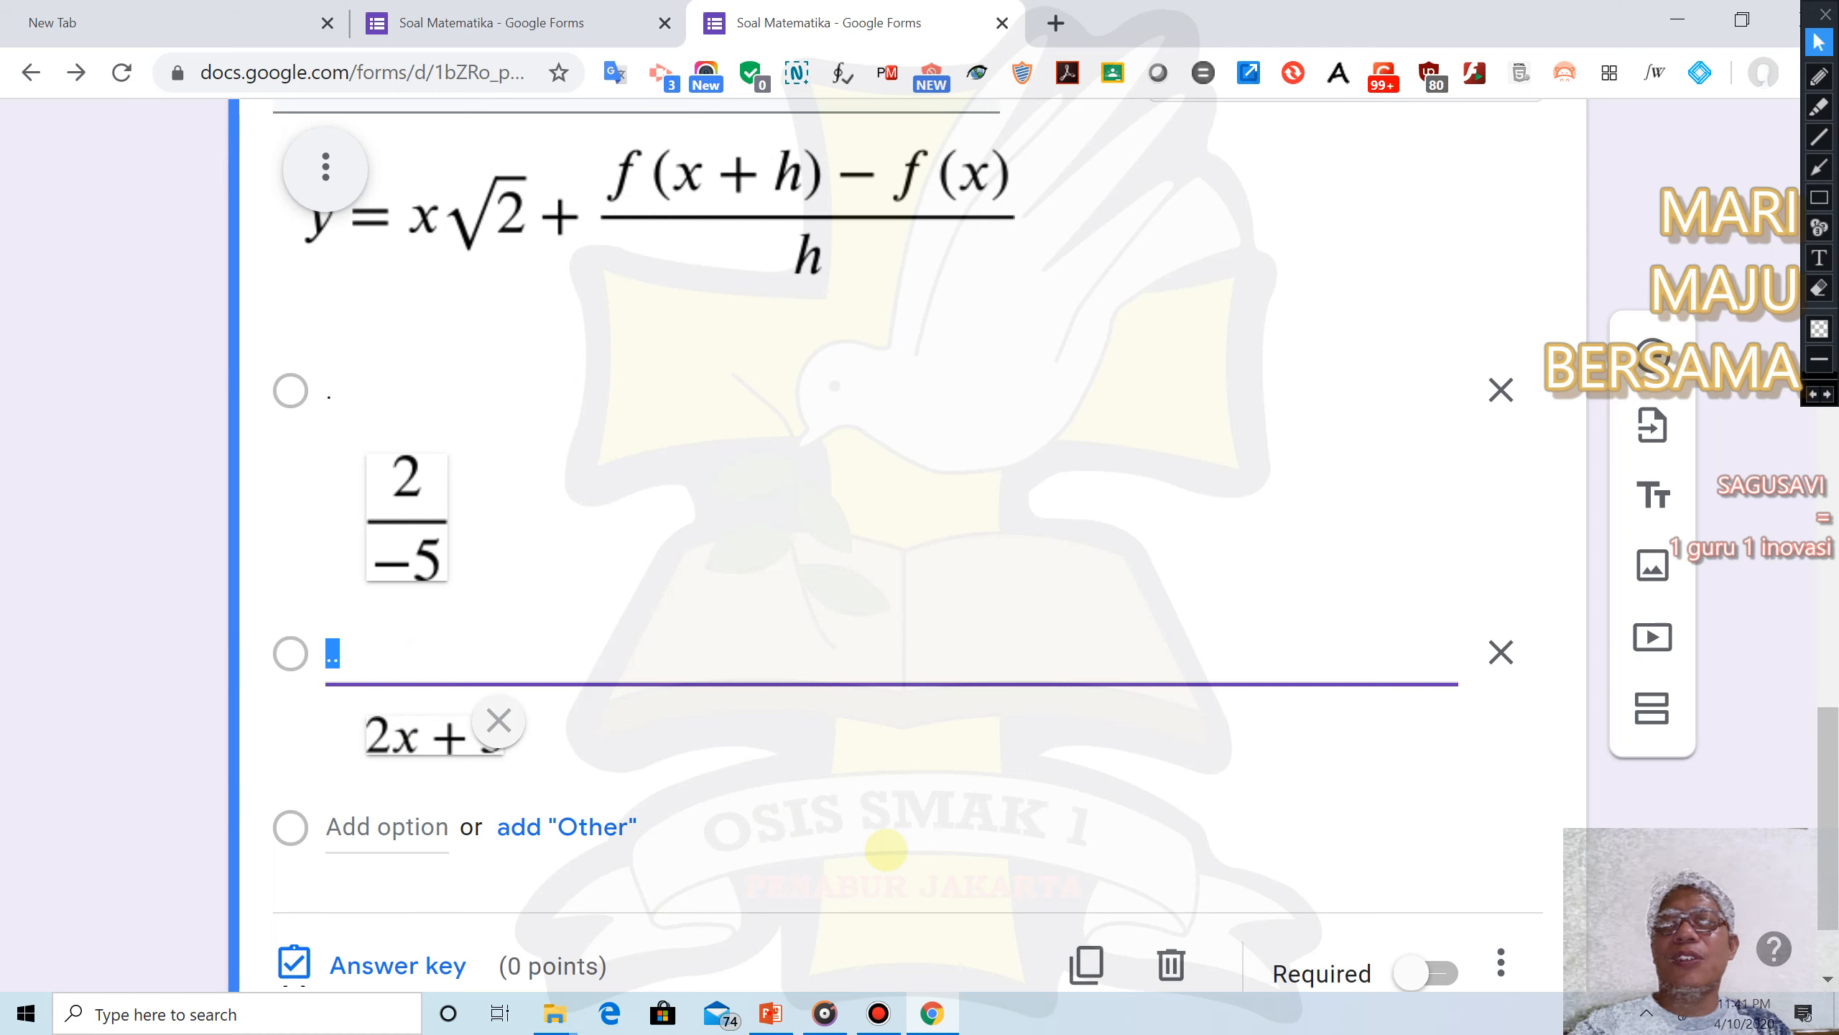
Open the answer key of the question and mark the 2 over -5 option as the correct answer
{"action": "scroll", "coordinate": [887, 855], "scroll_direction": "down", "scroll_amount": 2}
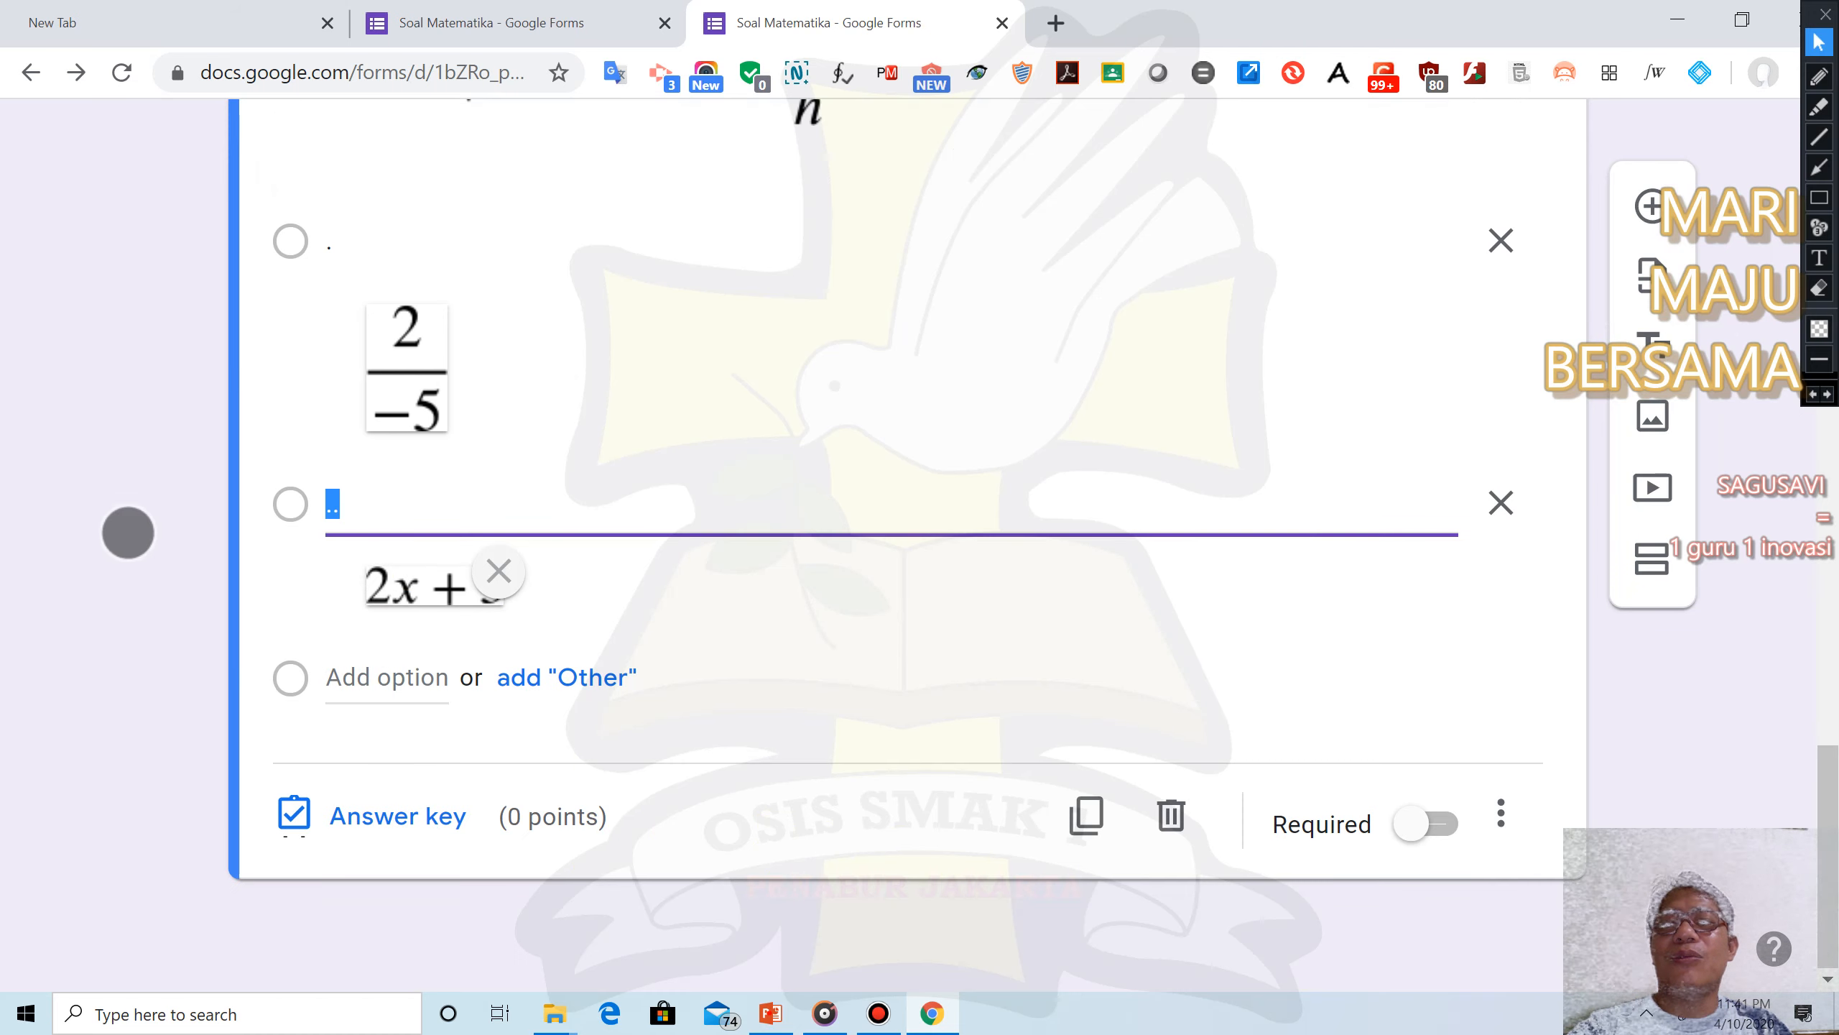
{"action": "left_click", "coordinate": [386, 832]}
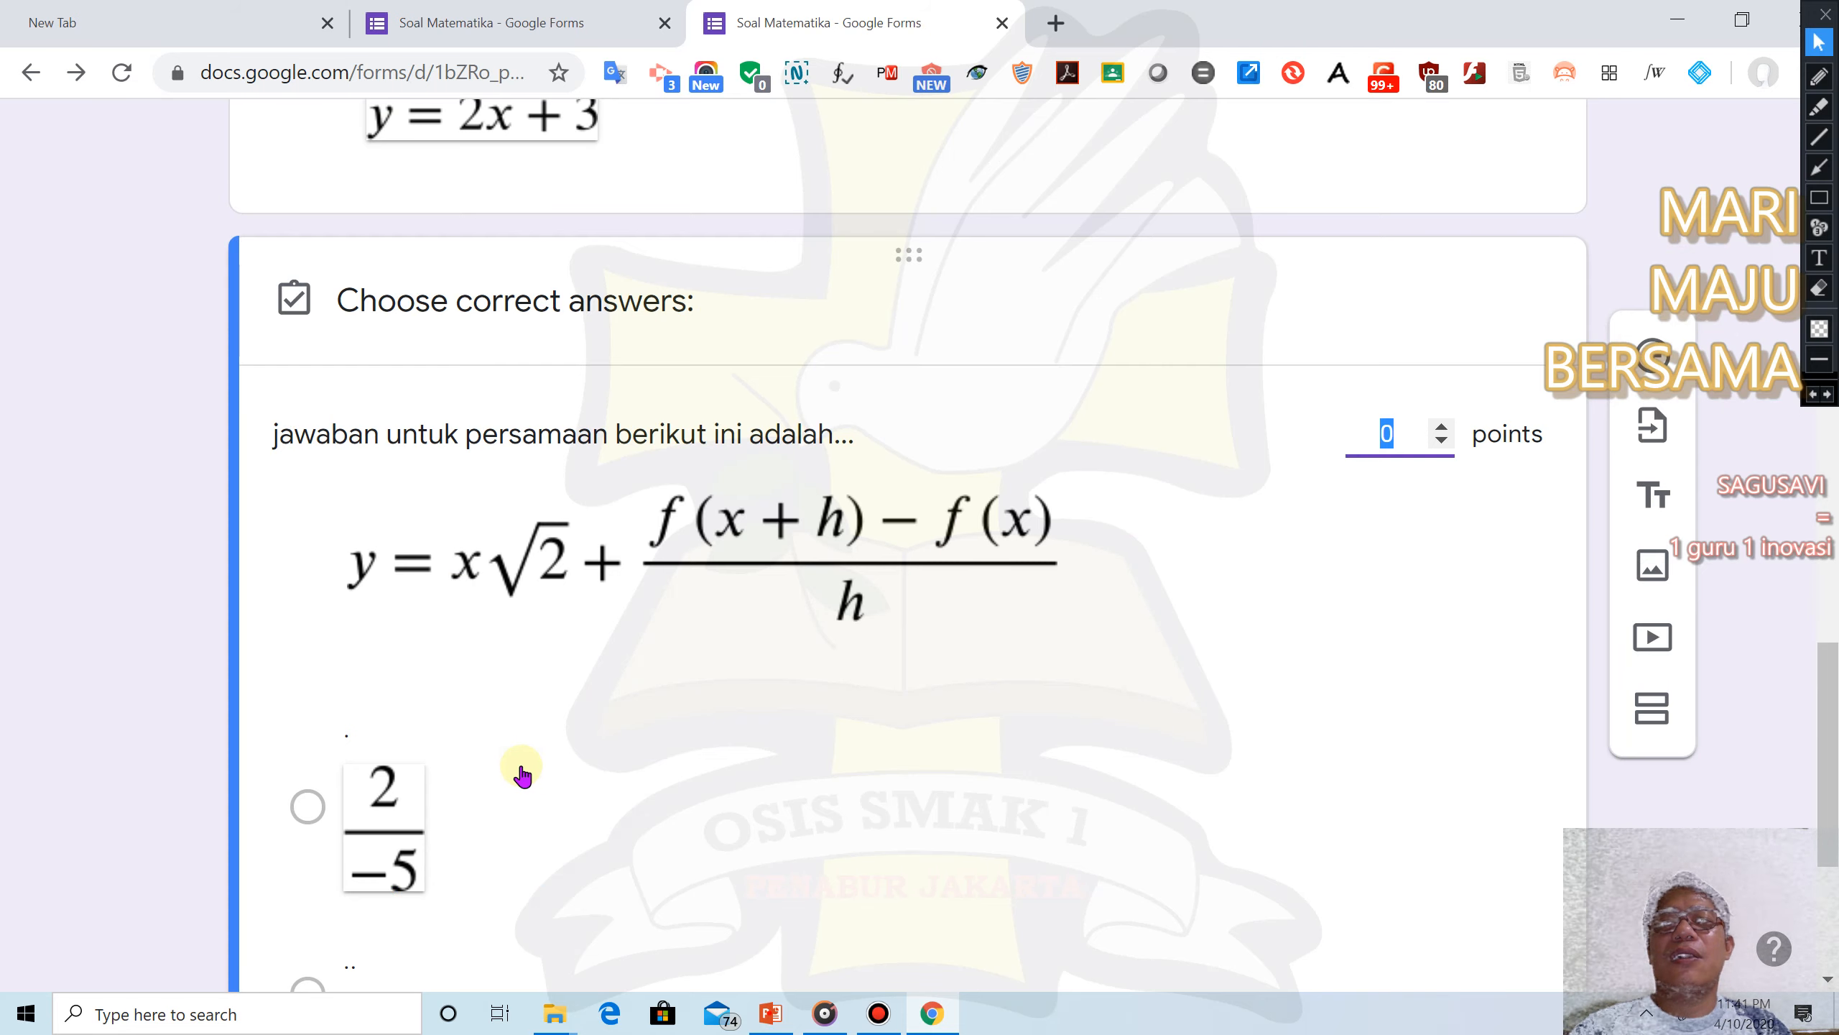
{"action": "scroll", "coordinate": [522, 768], "scroll_direction": "down", "scroll_amount": 3}
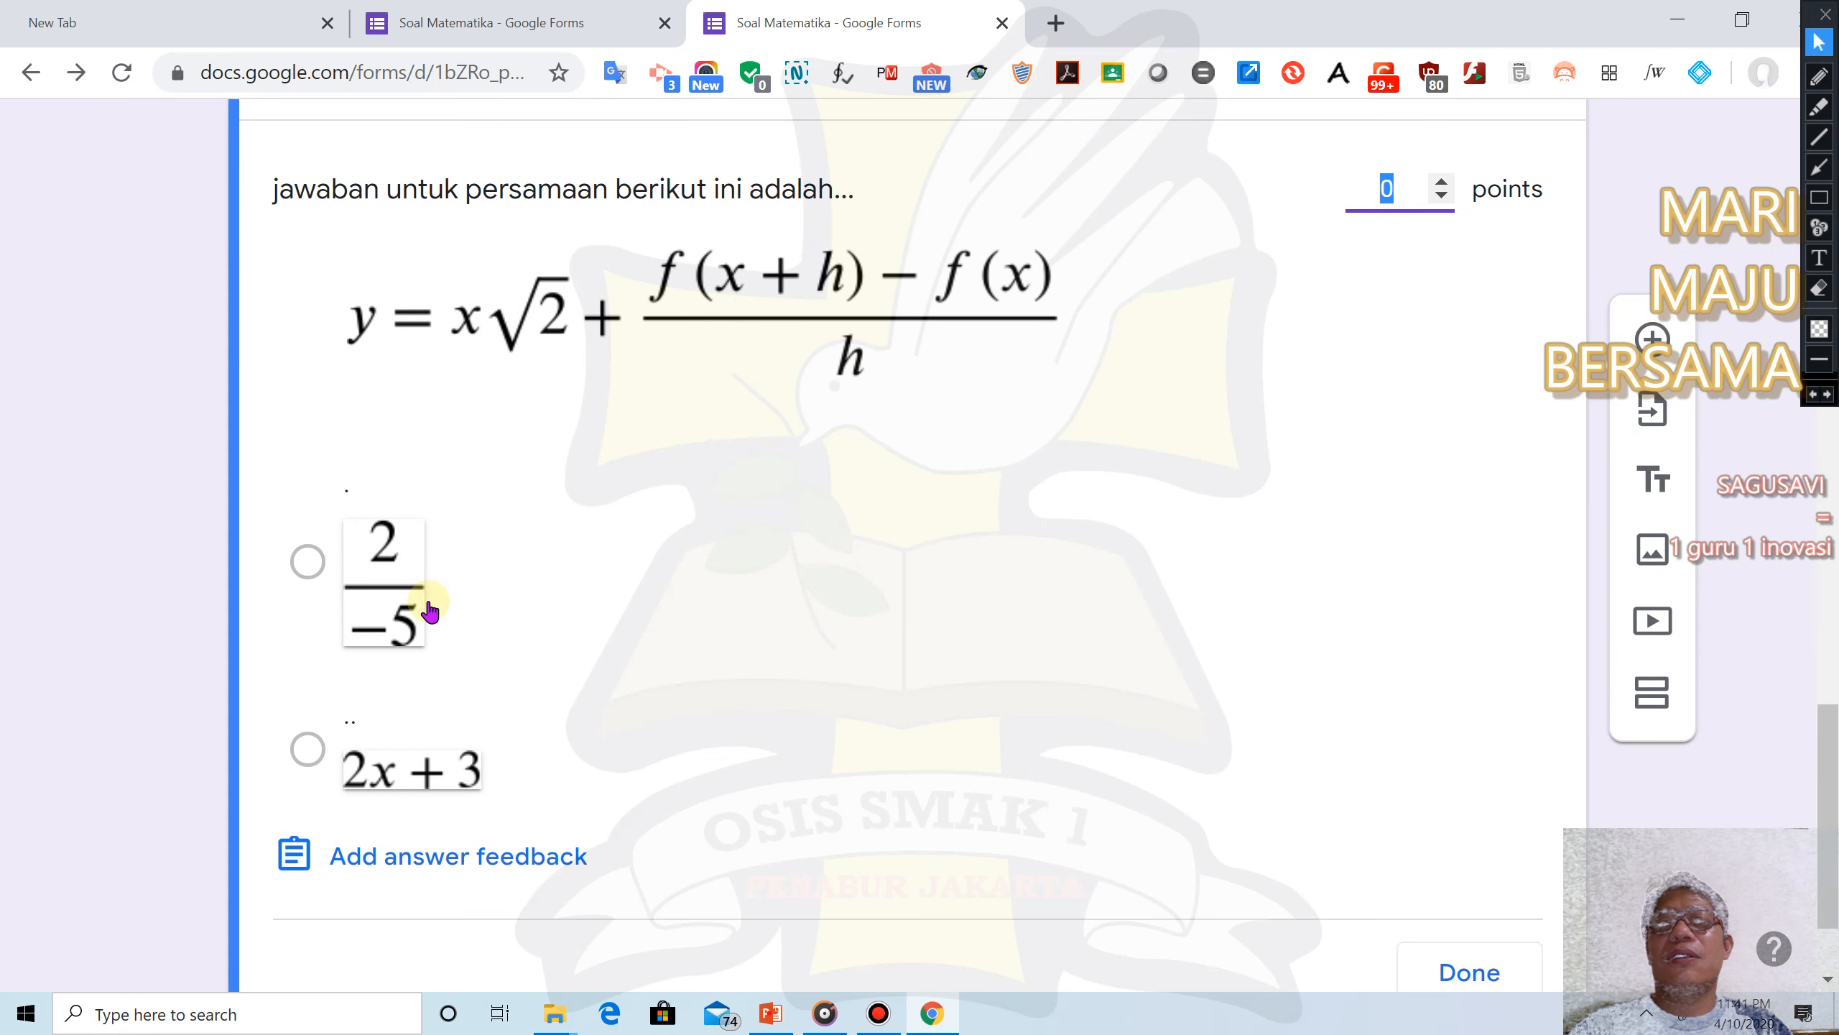
{"action": "left_click", "coordinate": [310, 566]}
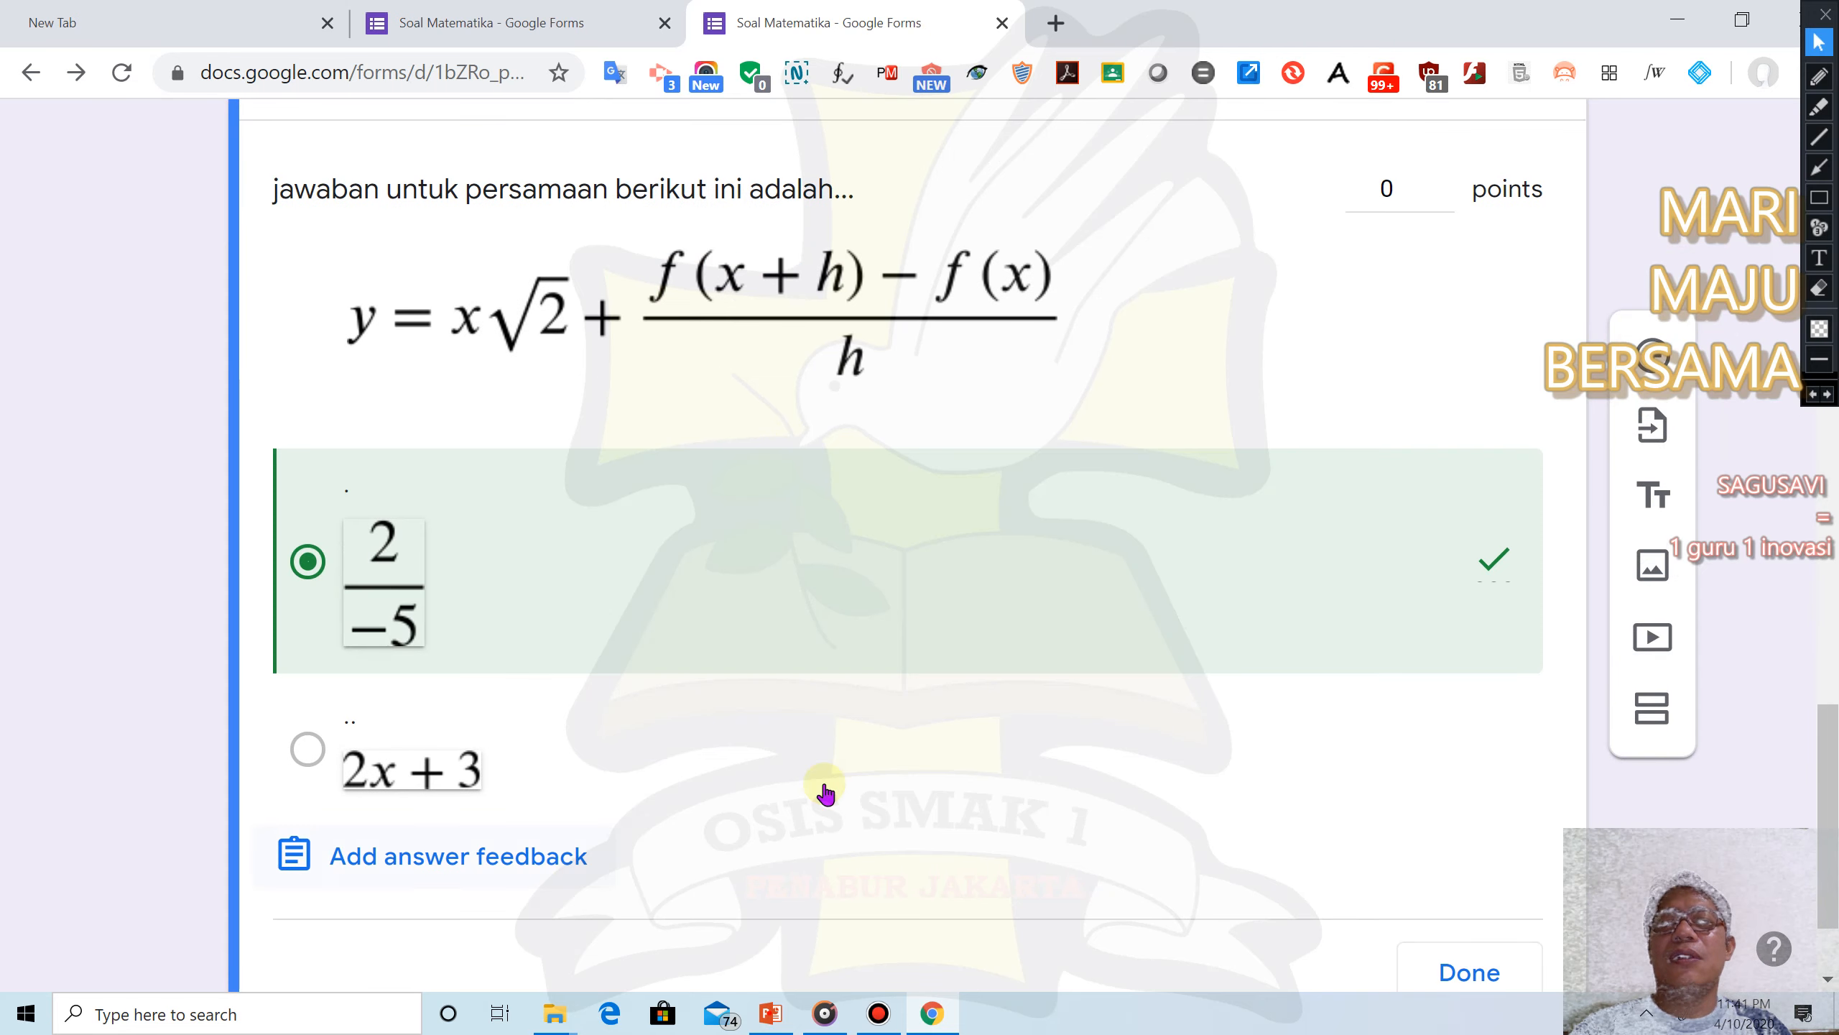
Set the question's score to 1 point and finish editing the answer key
{"action": "scroll", "coordinate": [69, 809], "scroll_direction": "up", "scroll_amount": 3}
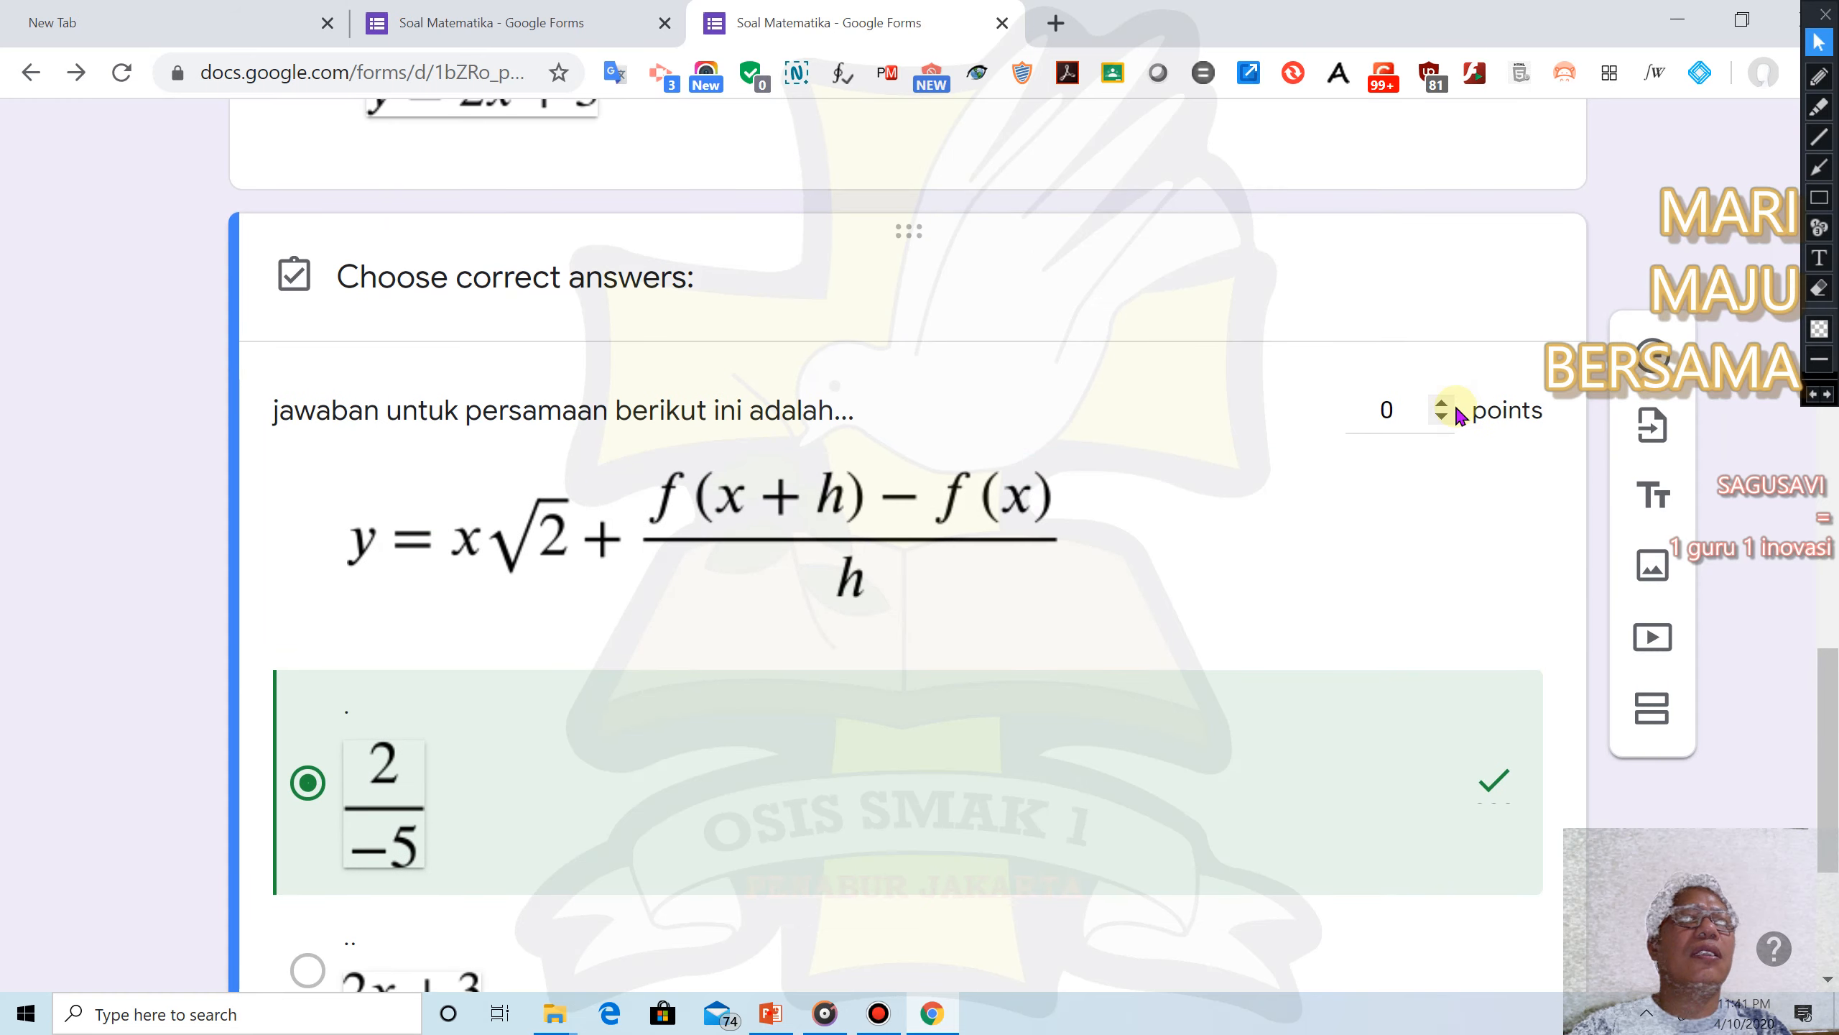
{"action": "left_click", "coordinate": [1442, 403]}
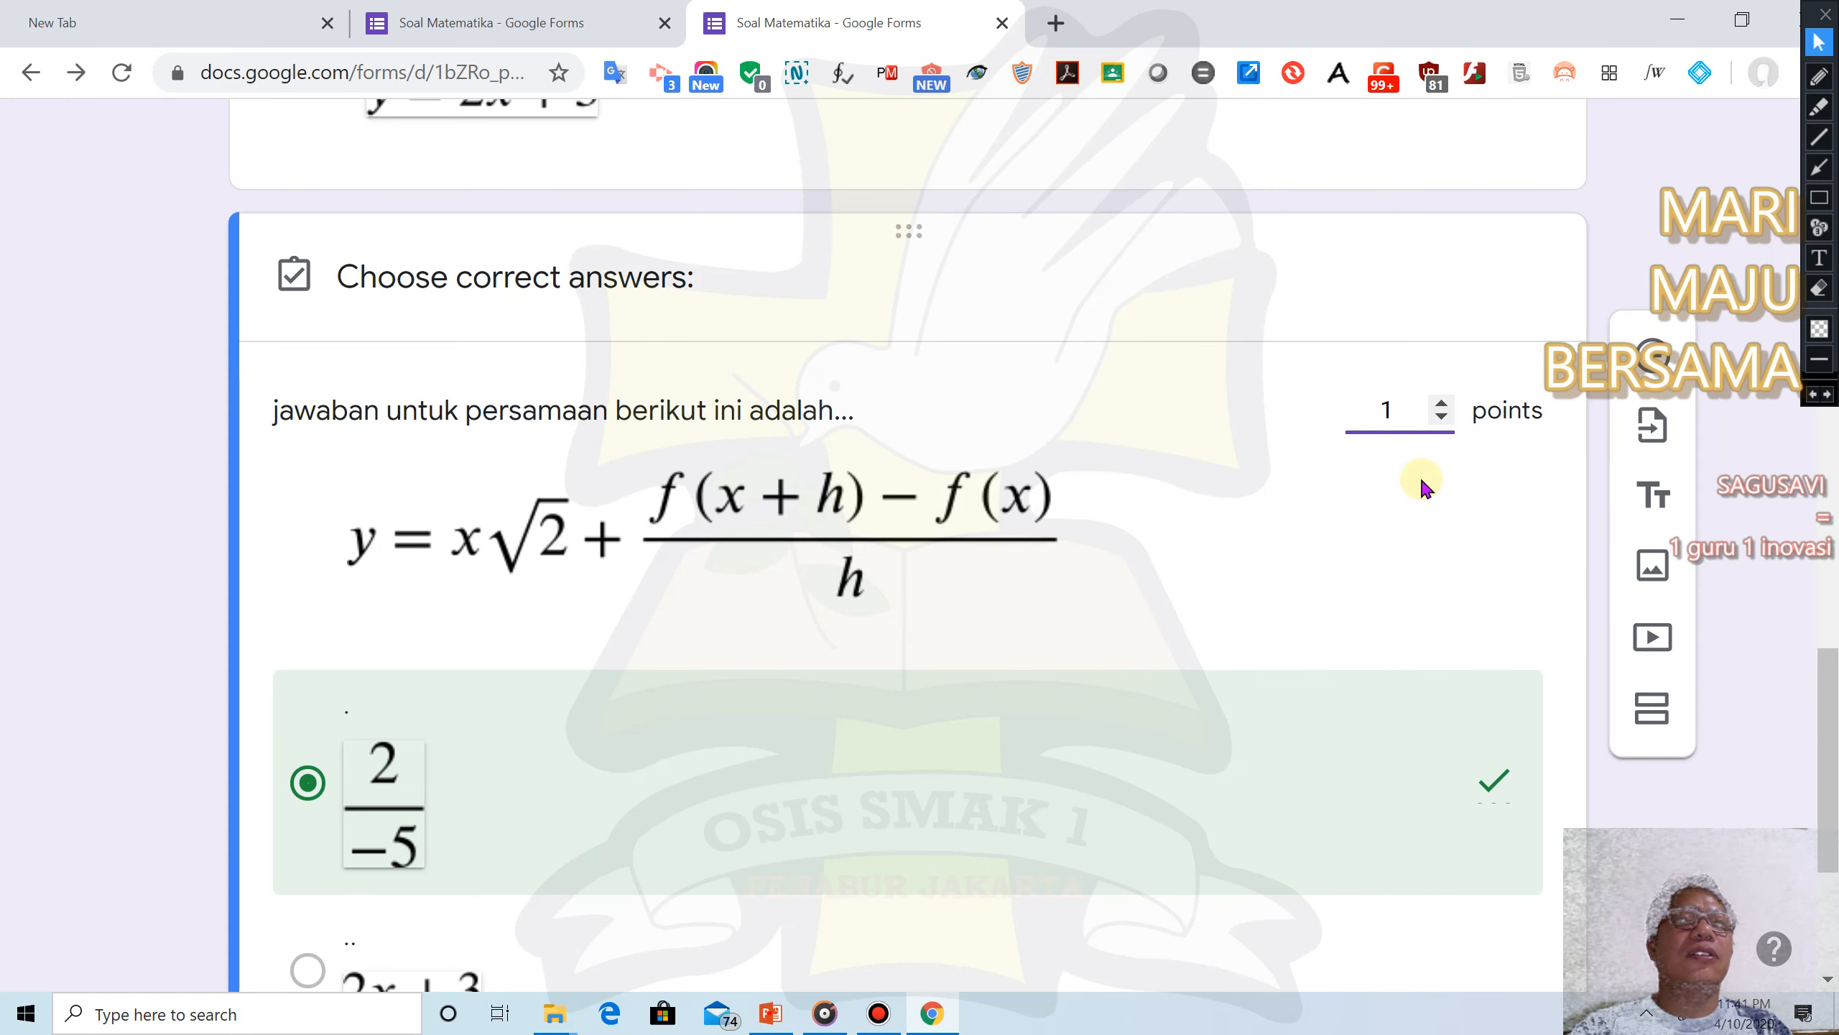
{"action": "scroll", "coordinate": [1162, 576], "scroll_direction": "down", "scroll_amount": 5}
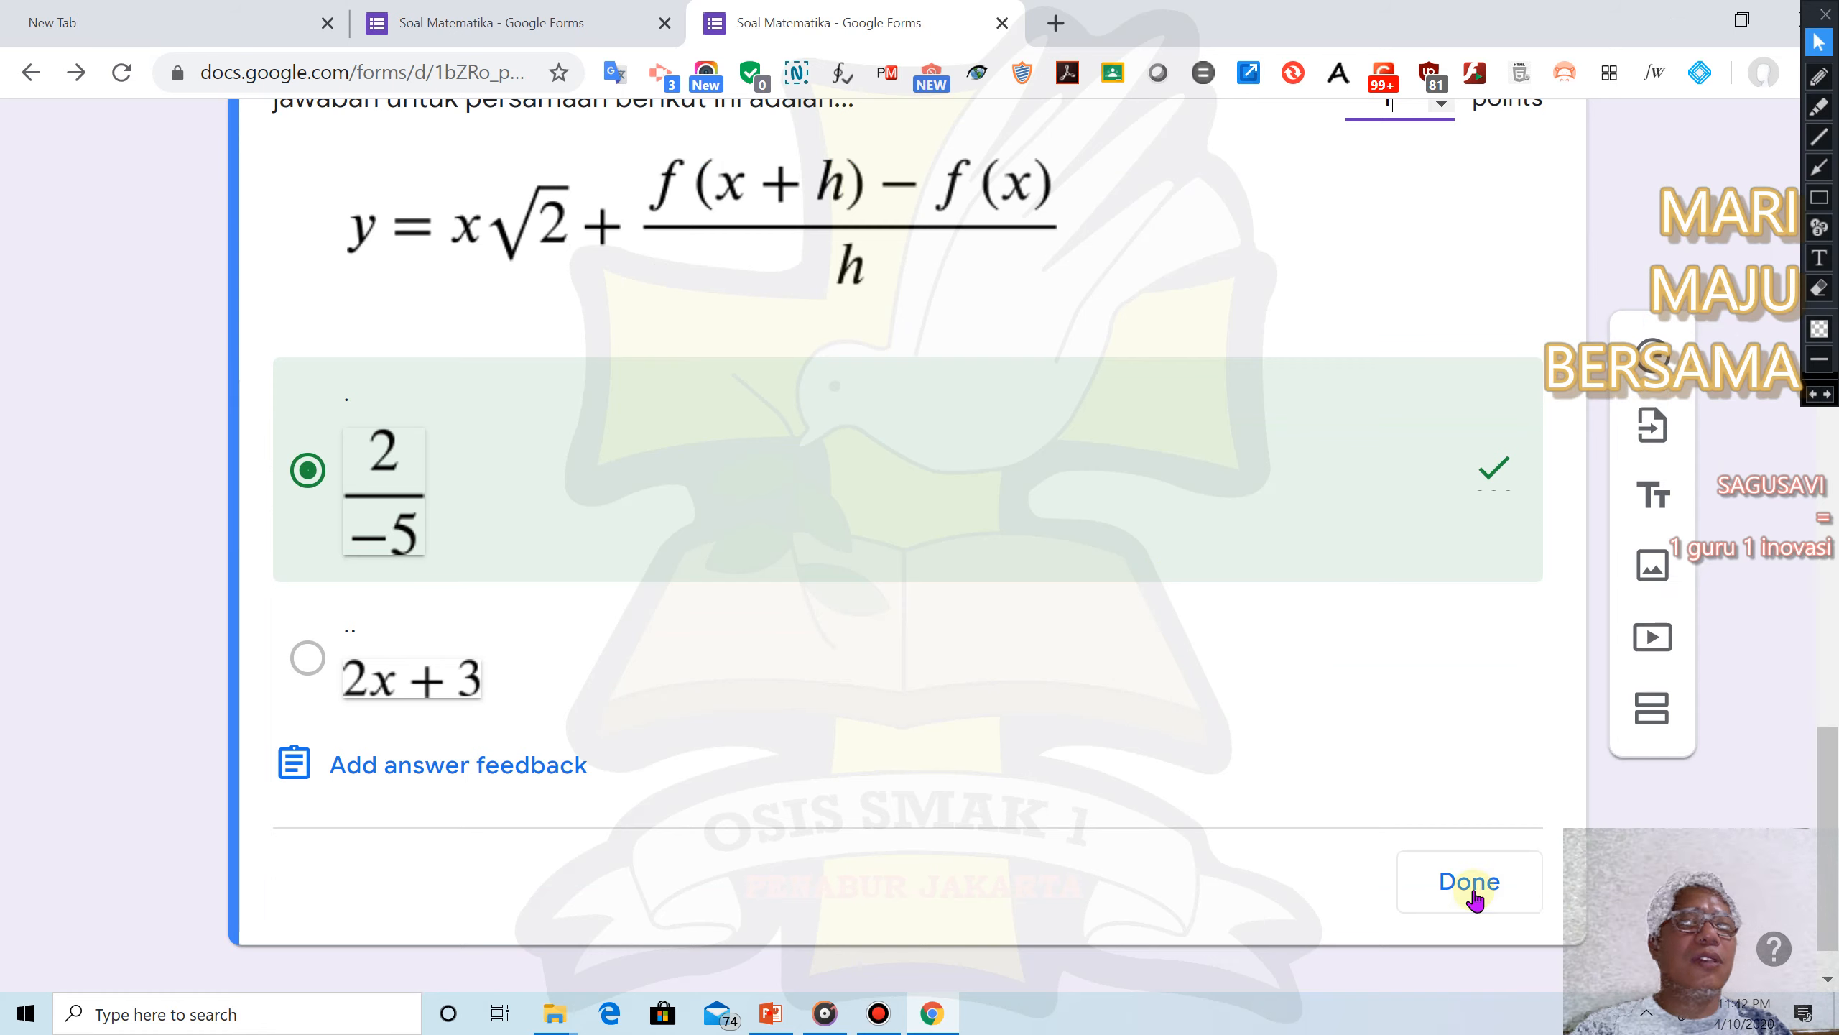
{"action": "left_click", "coordinate": [1481, 906]}
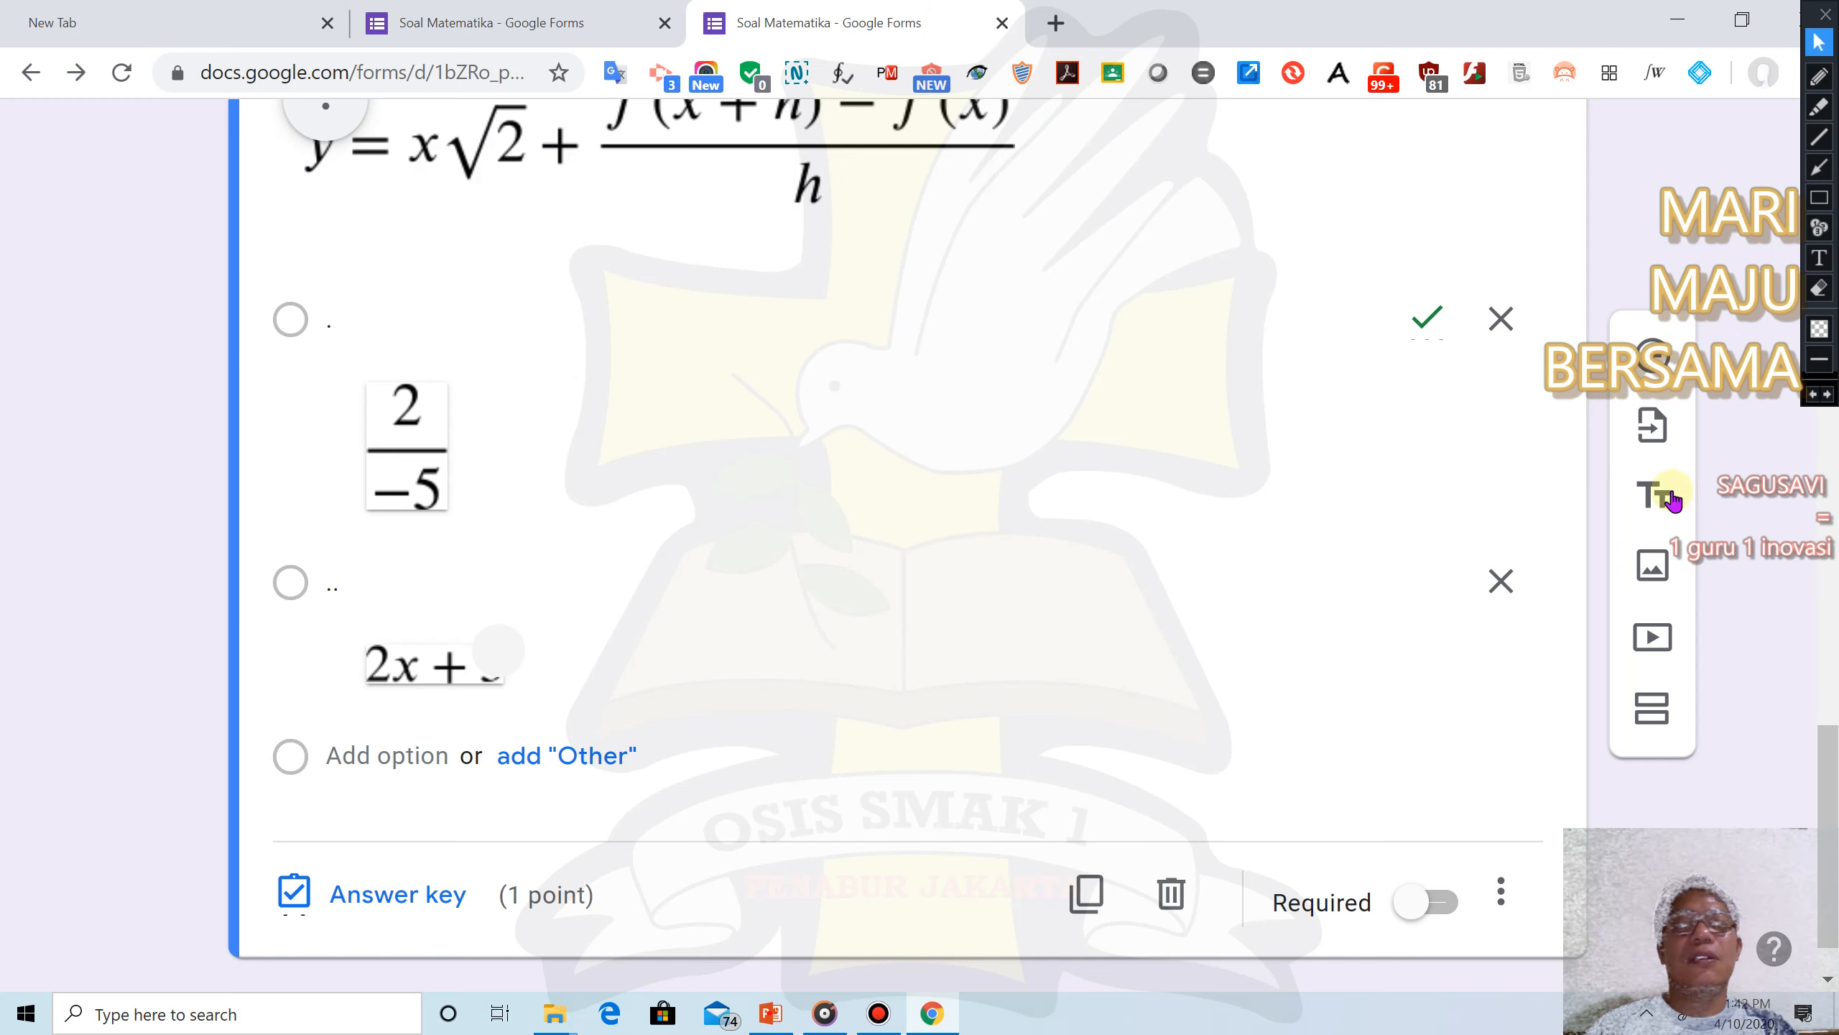
Add a new question below the 2x + 3 question and open an EquatIO mathspace for it
{"action": "left_click", "coordinate": [1655, 356]}
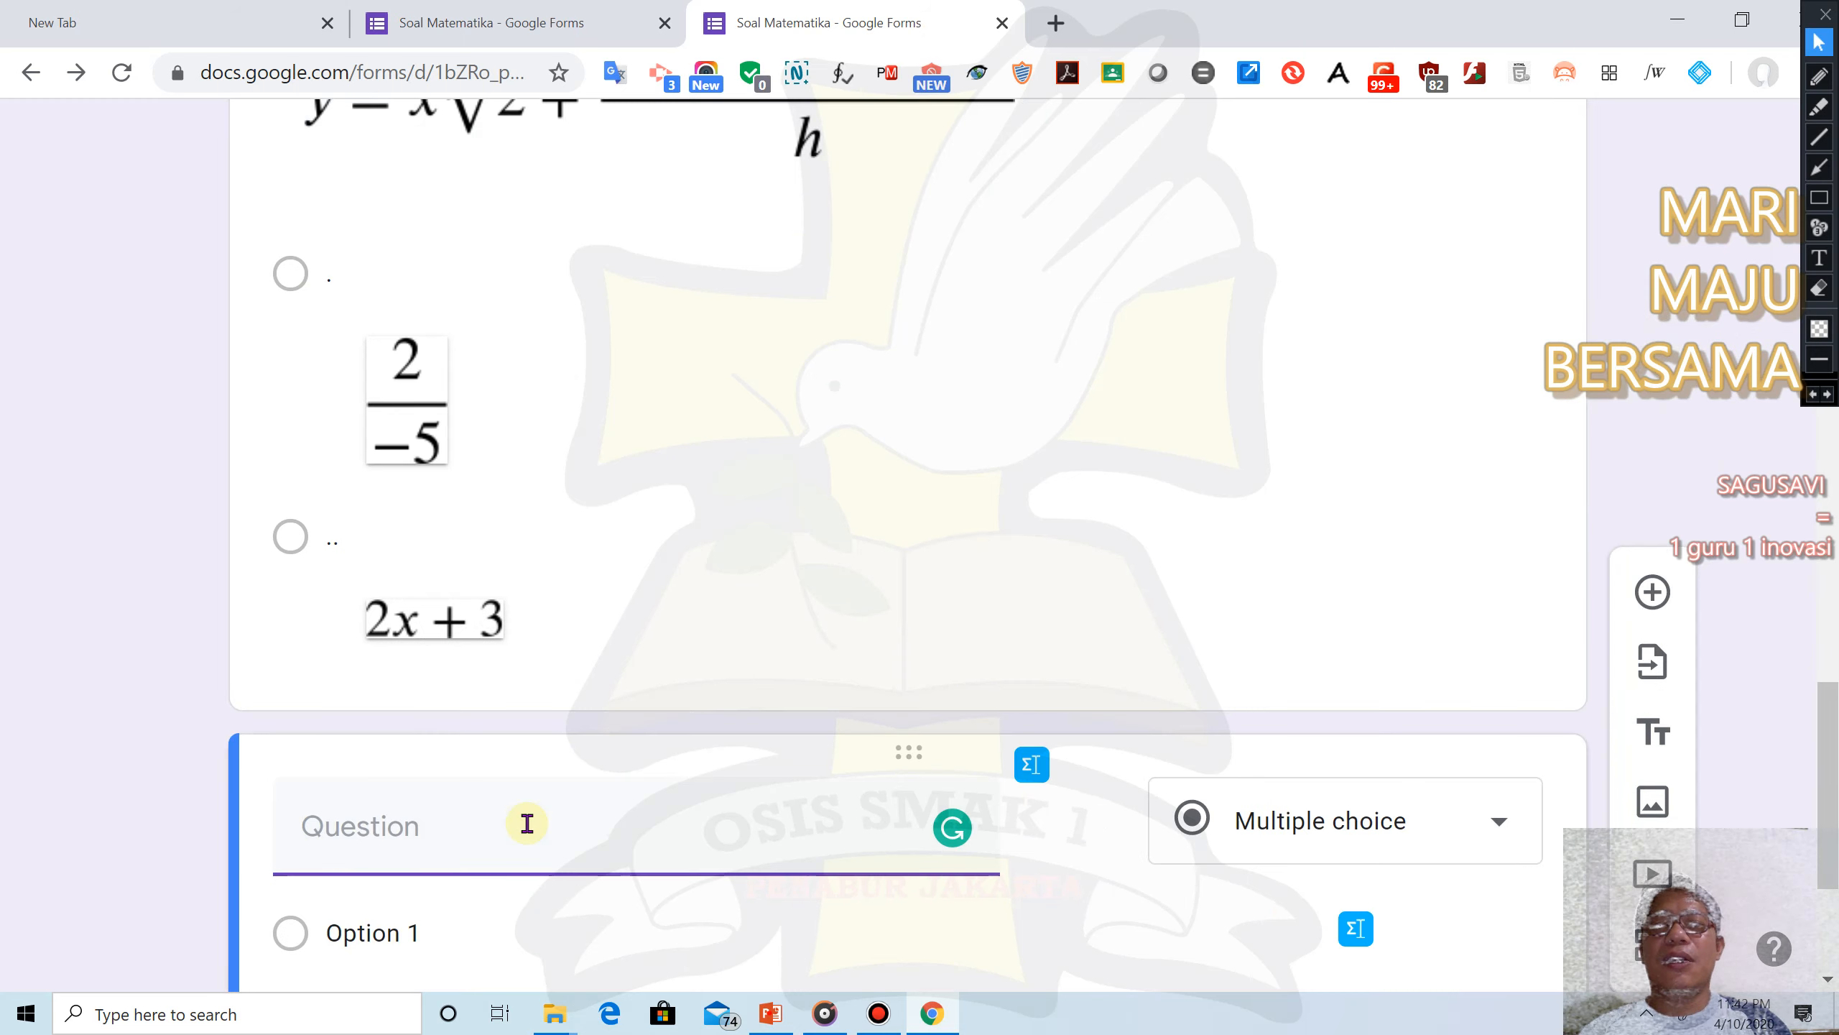
{"action": "left_click", "coordinate": [1034, 765]}
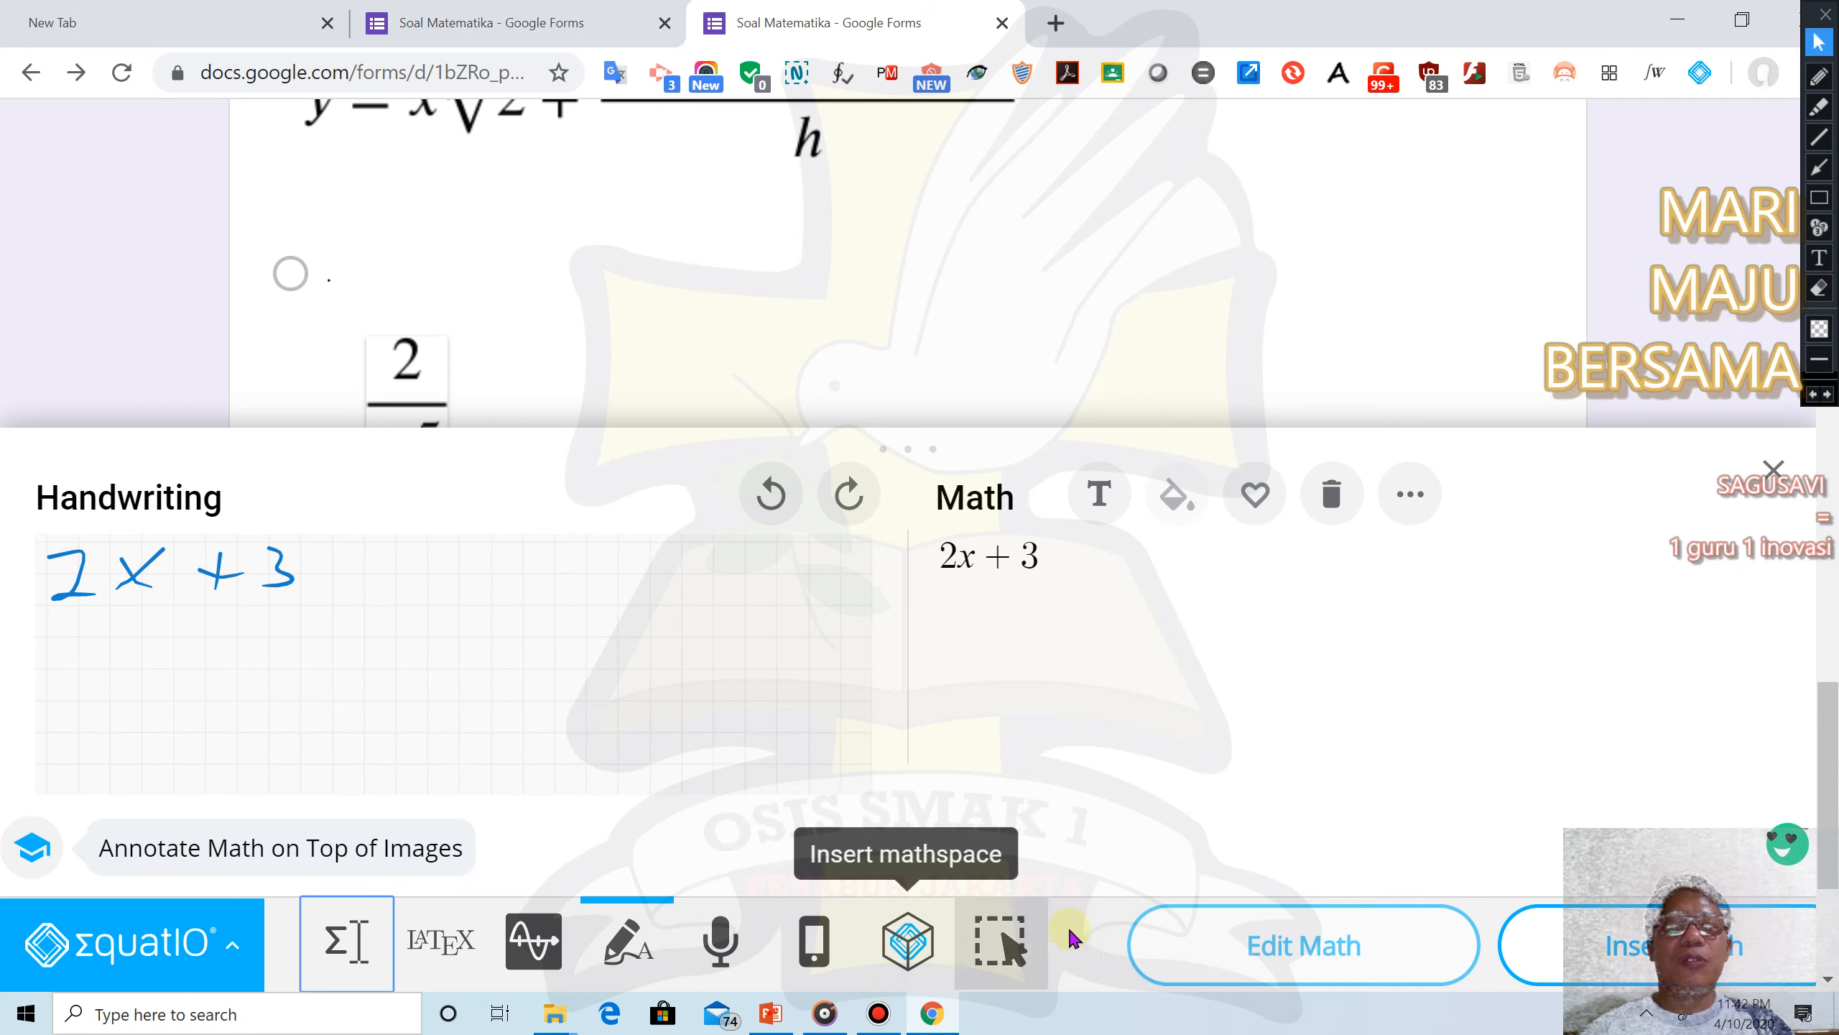
{"action": "left_click", "coordinate": [909, 951]}
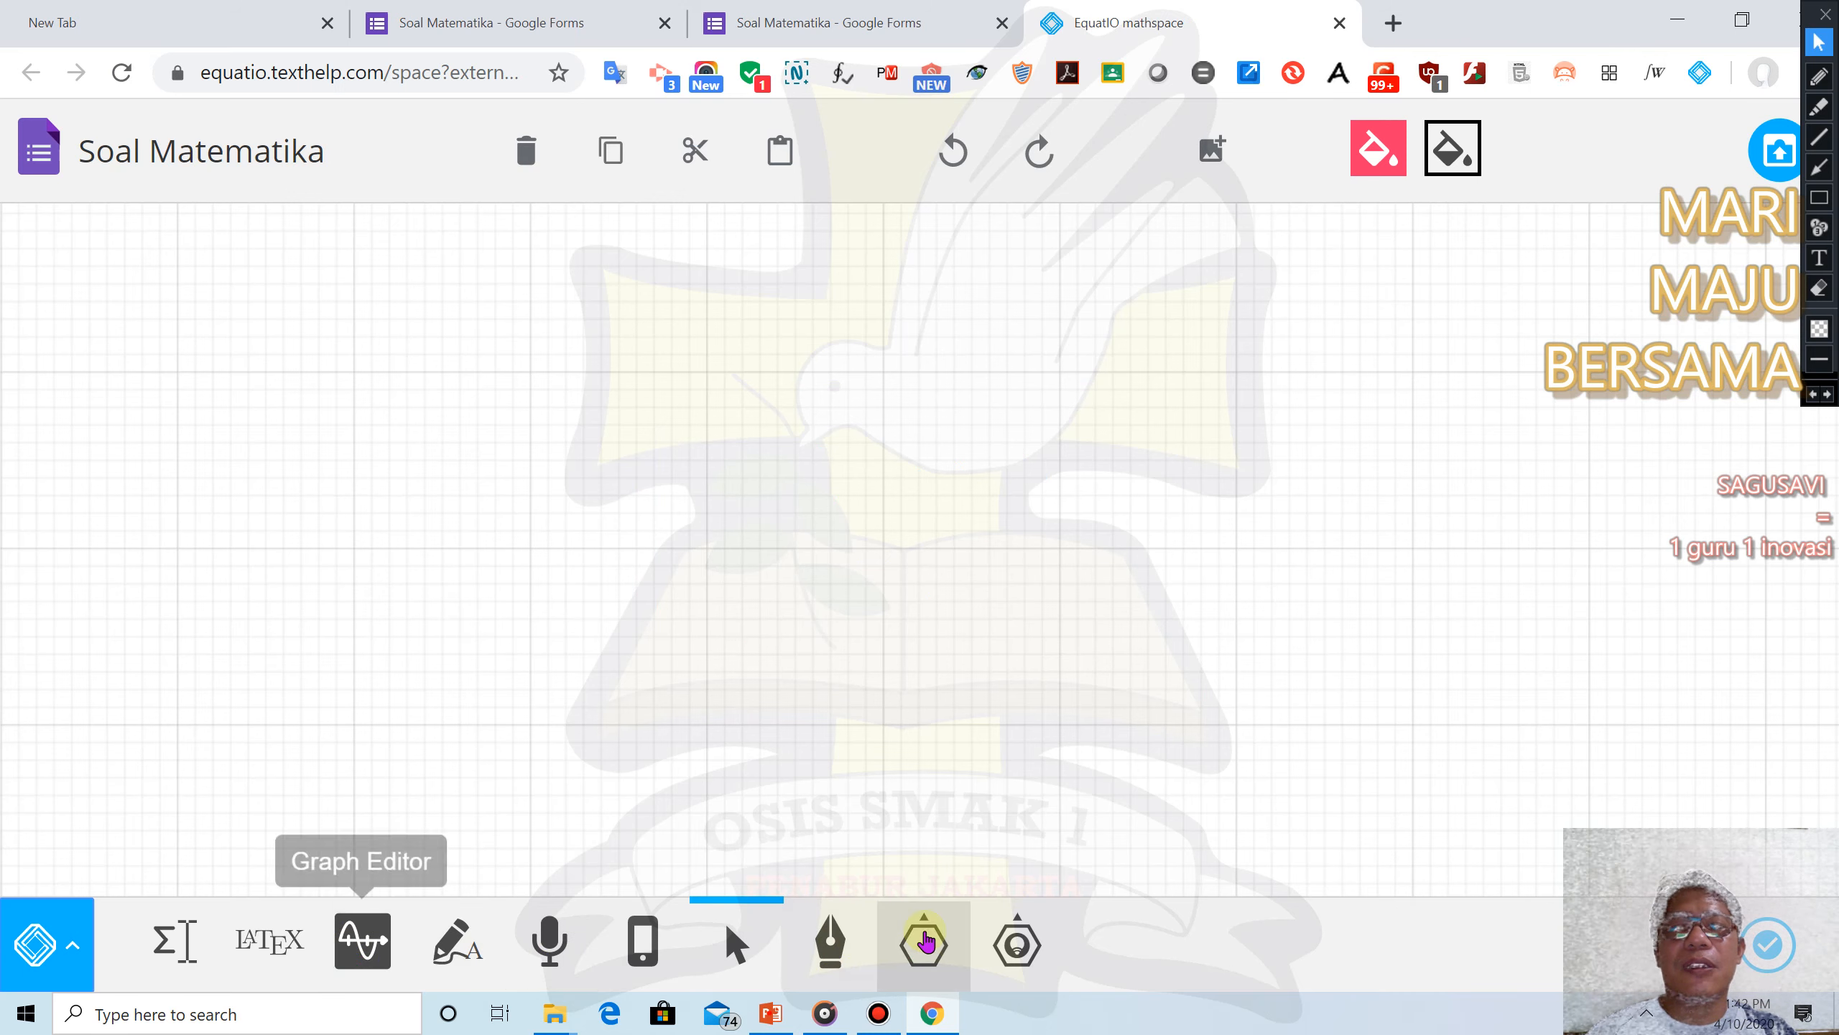
Draw the front face of a box freehand as a rectangle, plus the slanted outline of its top face
{"action": "left_click", "coordinate": [830, 942]}
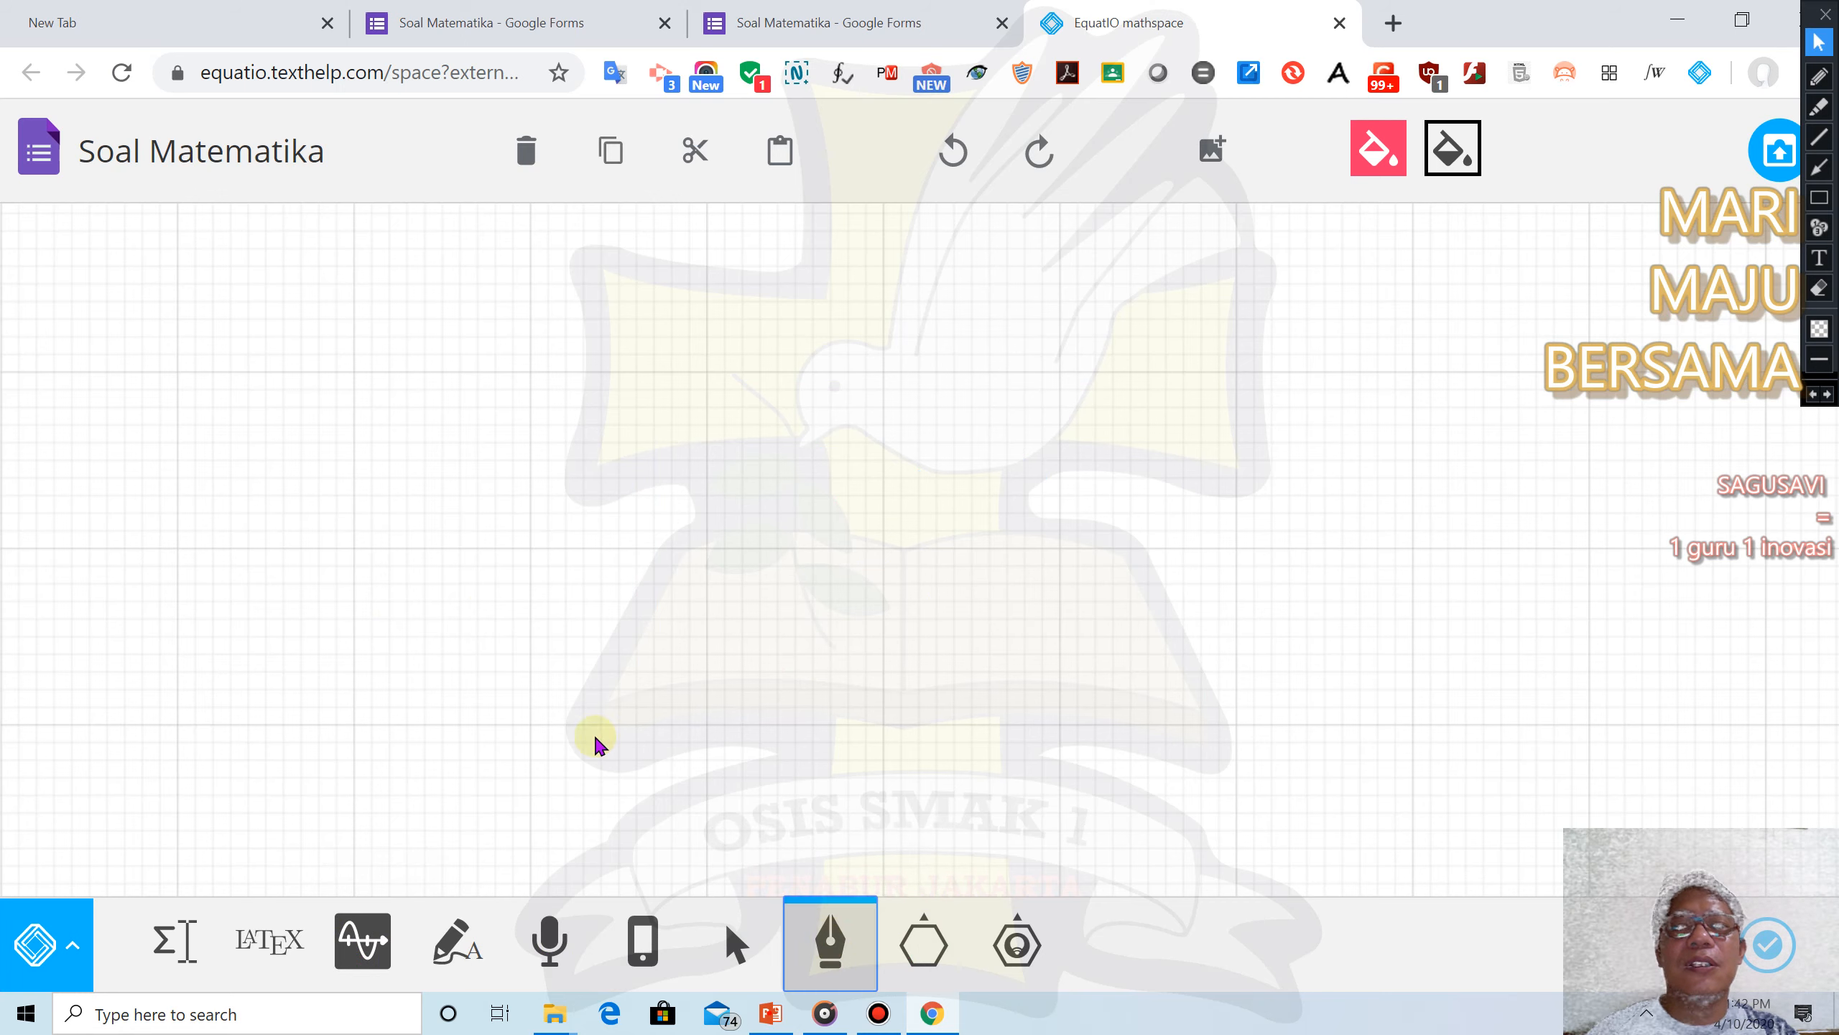
{"action": "mouse_move", "coordinate": [570, 482]}
{"action": "left_mouse_down"}
{"action": "mouse_move", "coordinate": [566, 603]}
{"action": "mouse_move", "coordinate": [789, 630]}
{"action": "mouse_move", "coordinate": [780, 457]}
{"action": "mouse_move", "coordinate": [575, 455]}
{"action": "mouse_move", "coordinate": [569, 489]}
{"action": "left_mouse_up"}
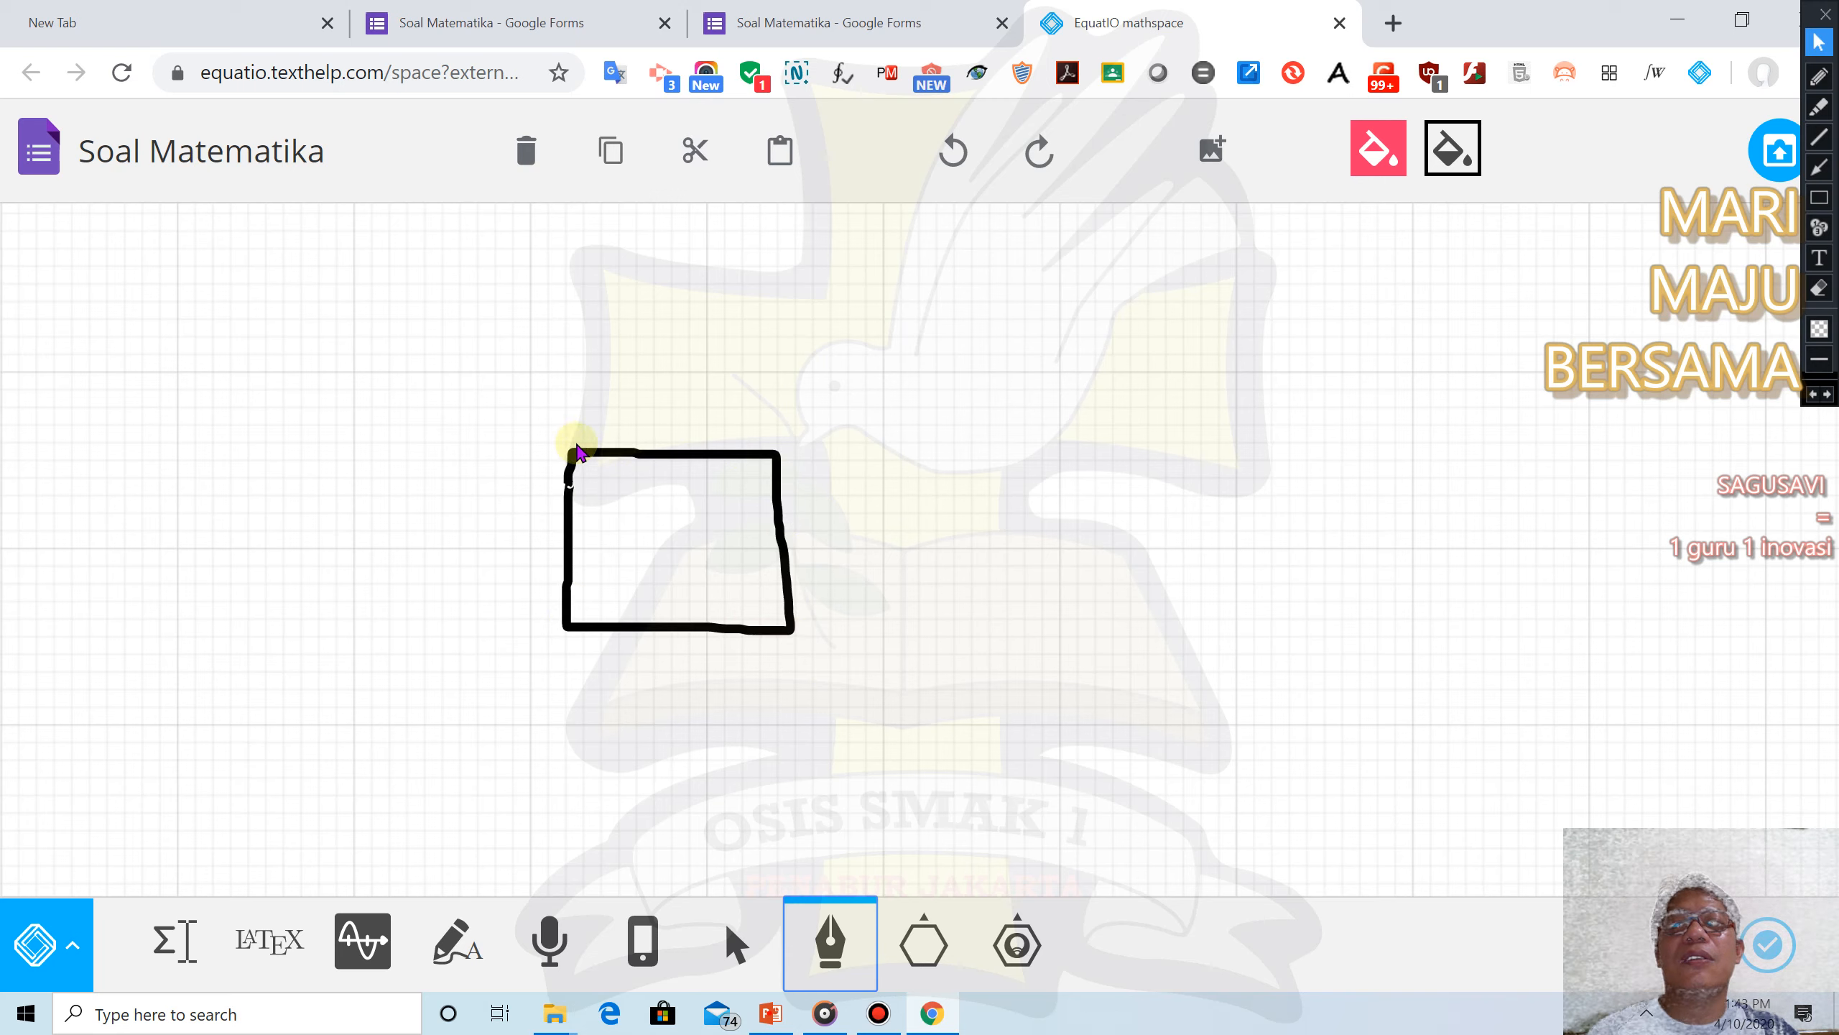
{"action": "left_click", "coordinate": [844, 944]}
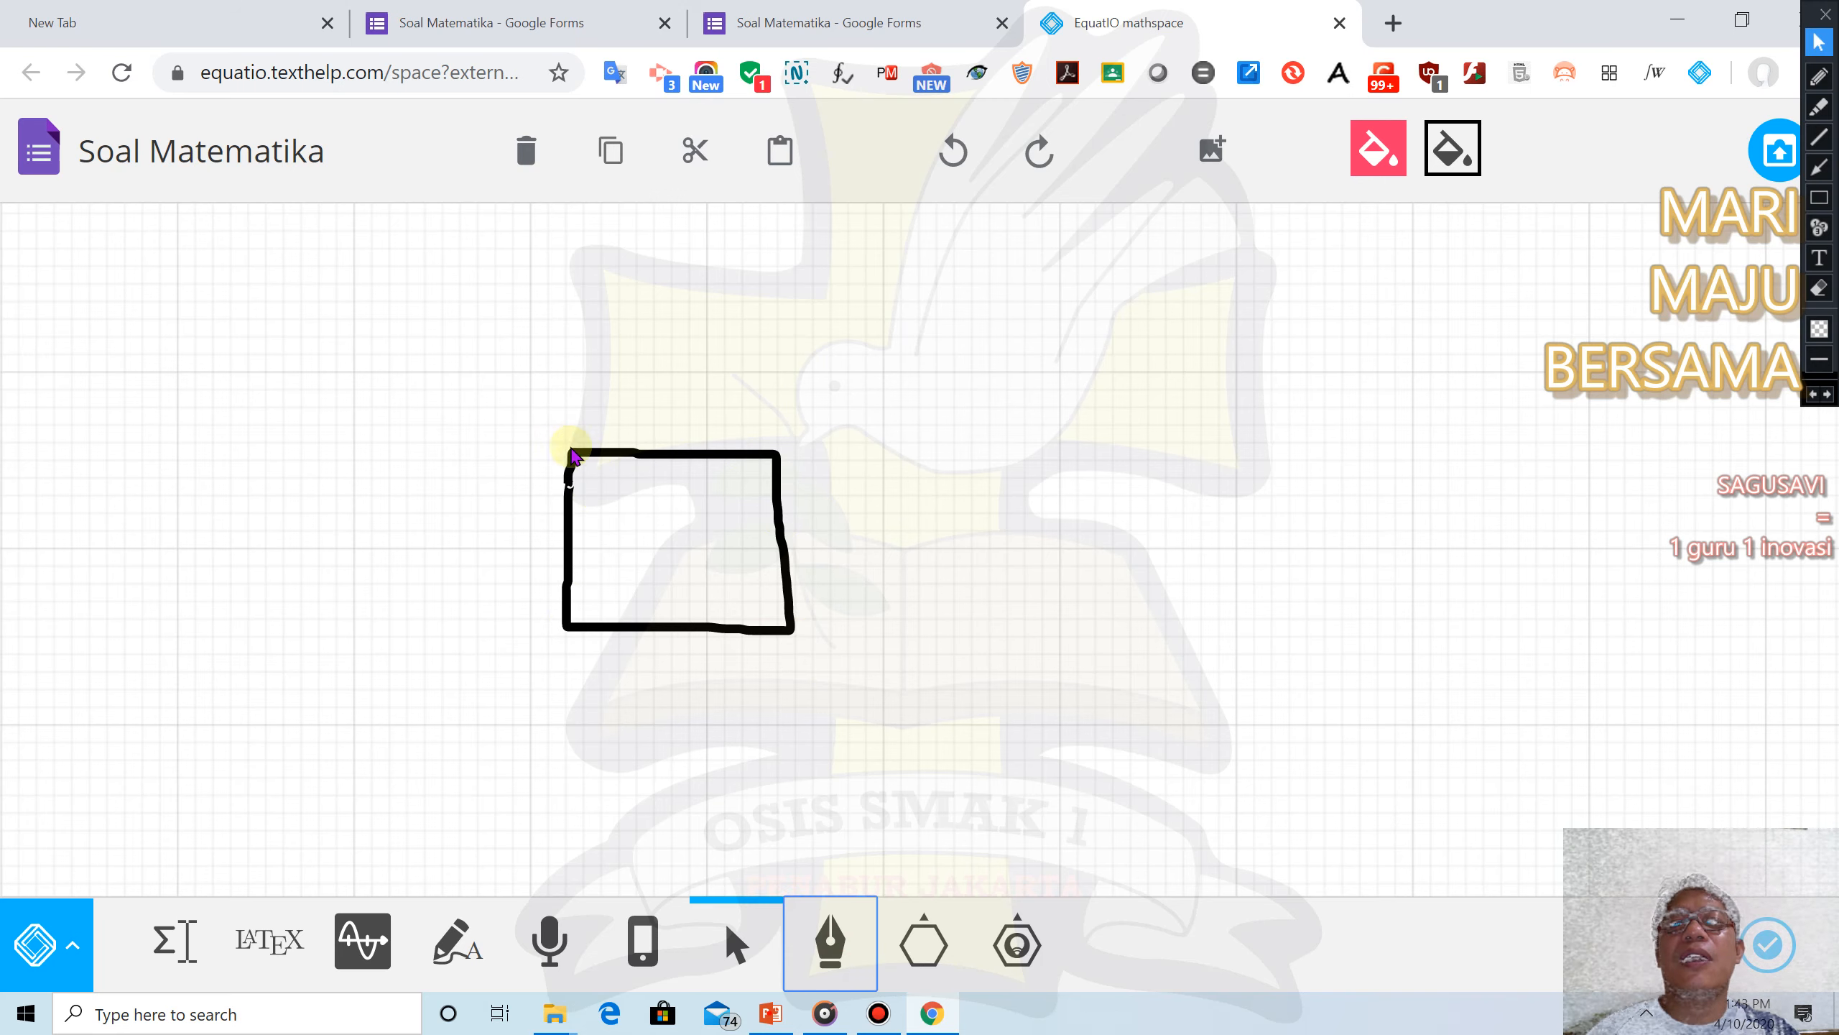
{"action": "left_click_drag", "start_coordinate": [572, 455], "coordinate": [800, 337]}
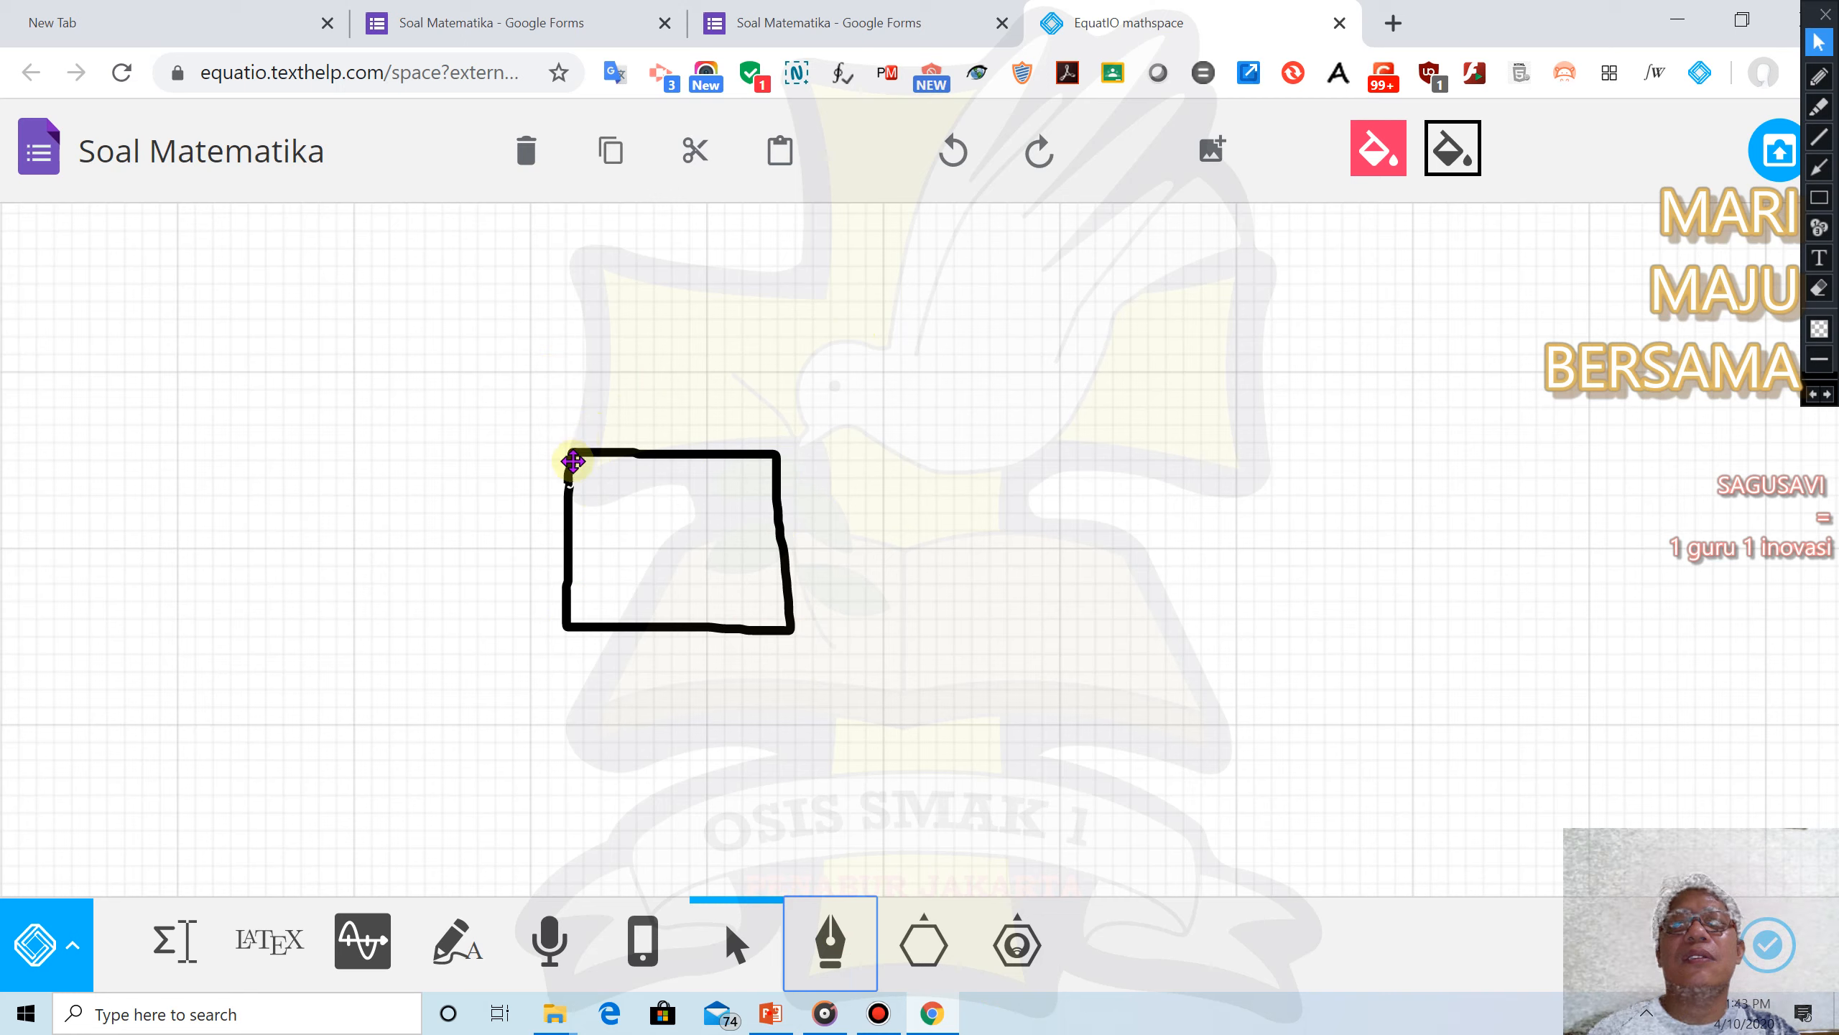
{"action": "left_click", "coordinate": [811, 907]}
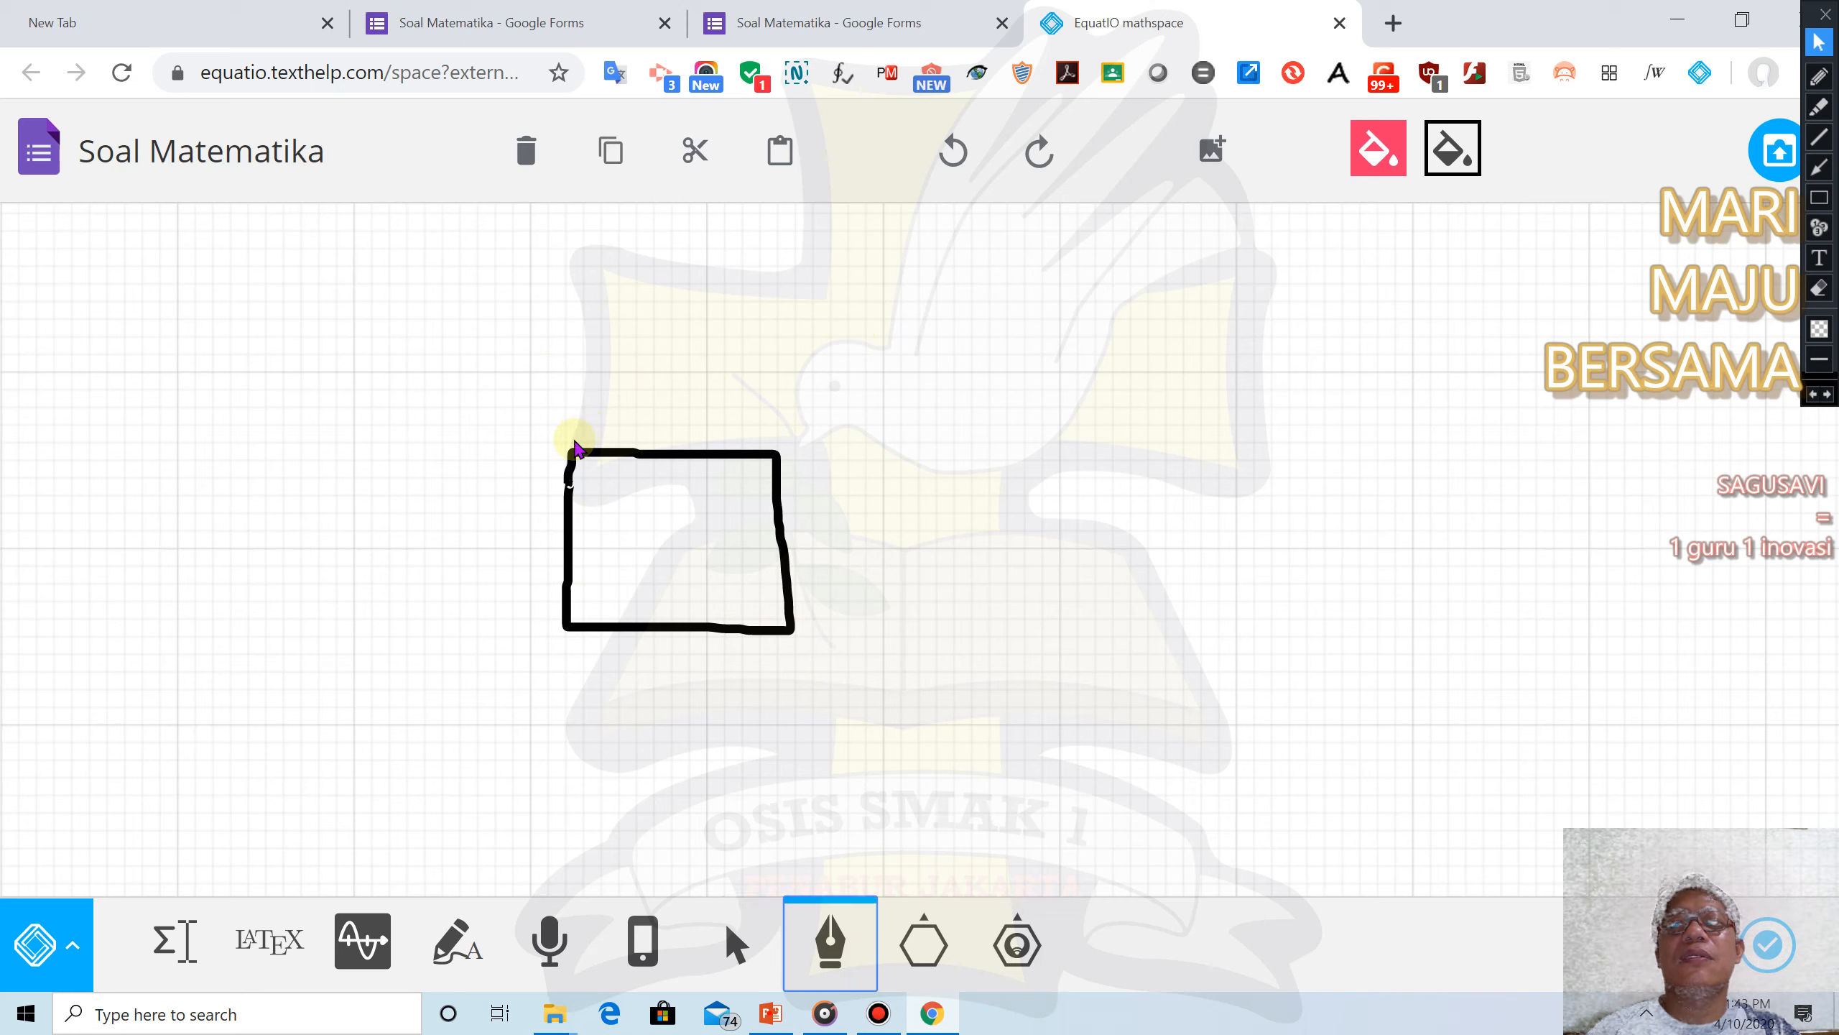
{"action": "mouse_move", "coordinate": [574, 443]}
{"action": "left_mouse_down"}
{"action": "mouse_move", "coordinate": [842, 344]}
{"action": "mouse_move", "coordinate": [1050, 389]}
{"action": "mouse_move", "coordinate": [791, 455]}
{"action": "left_mouse_up"}
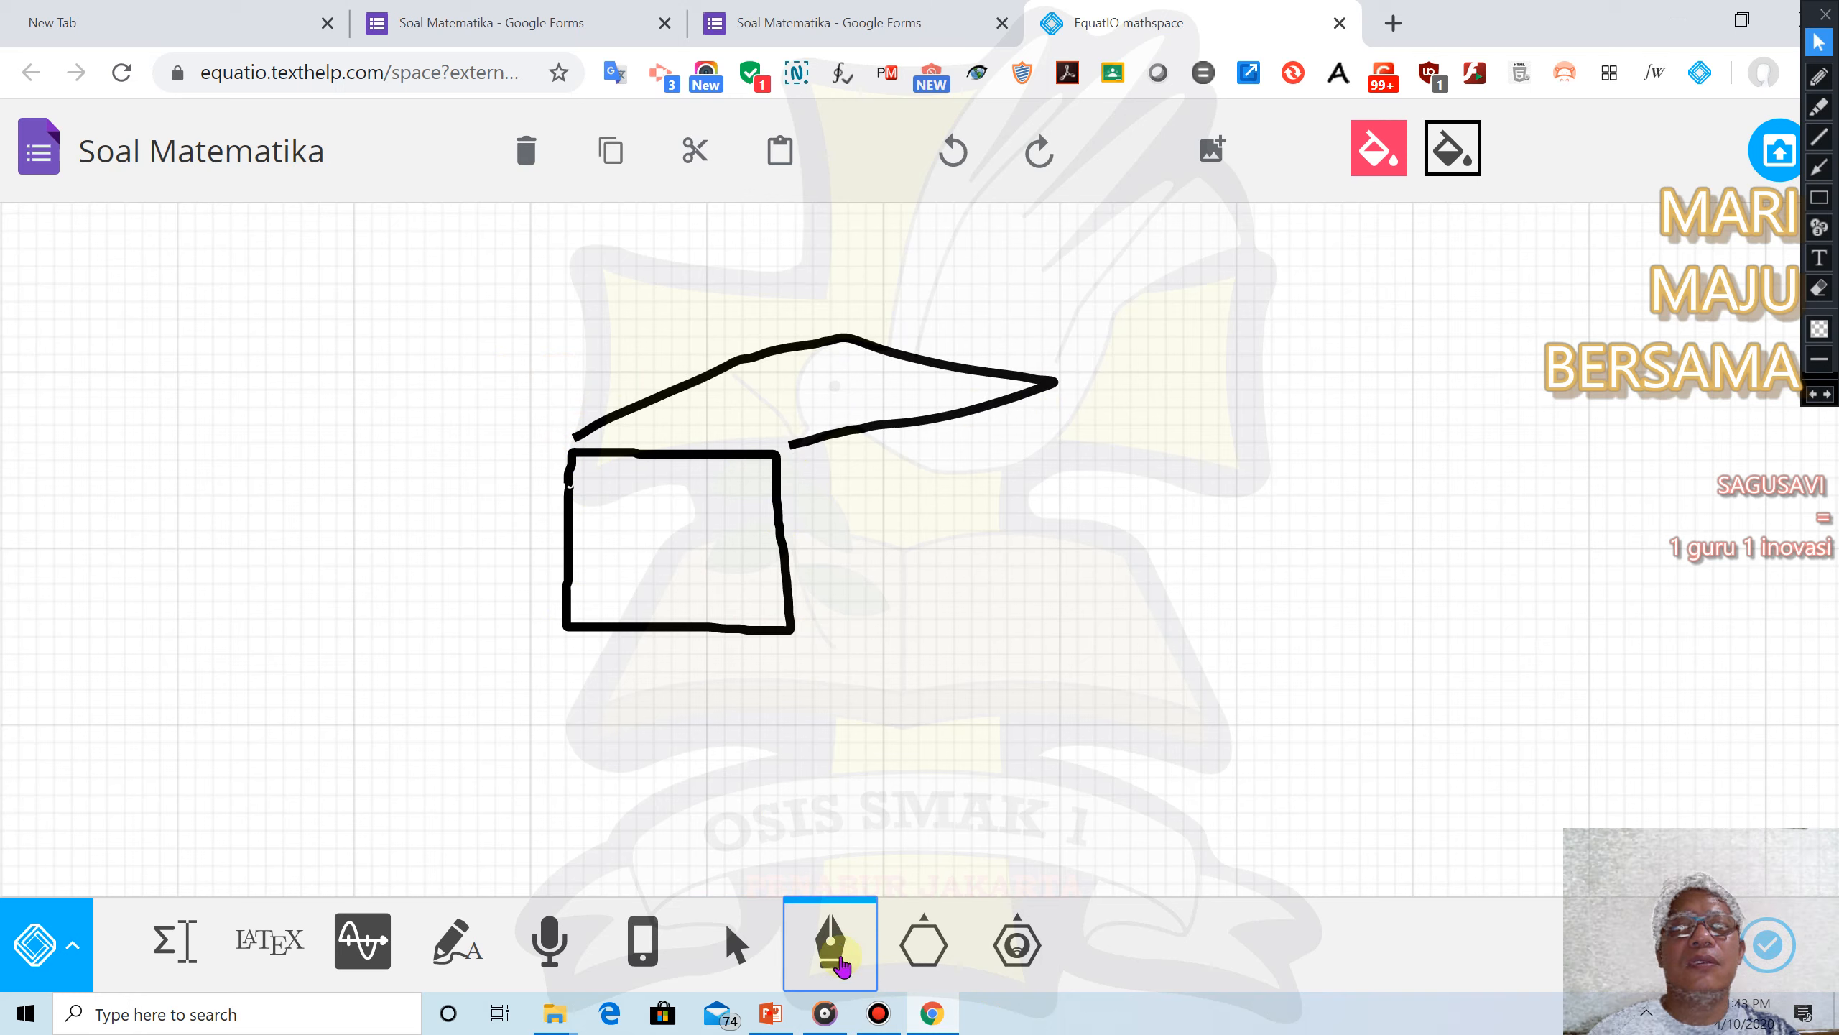
Draw the box's remaining solid side and bottom edges freehand, and its hidden edges as dashed strokes
{"action": "left_click", "coordinate": [836, 960]}
{"action": "left_click", "coordinate": [838, 957]}
{"action": "left_click", "coordinate": [838, 957]}
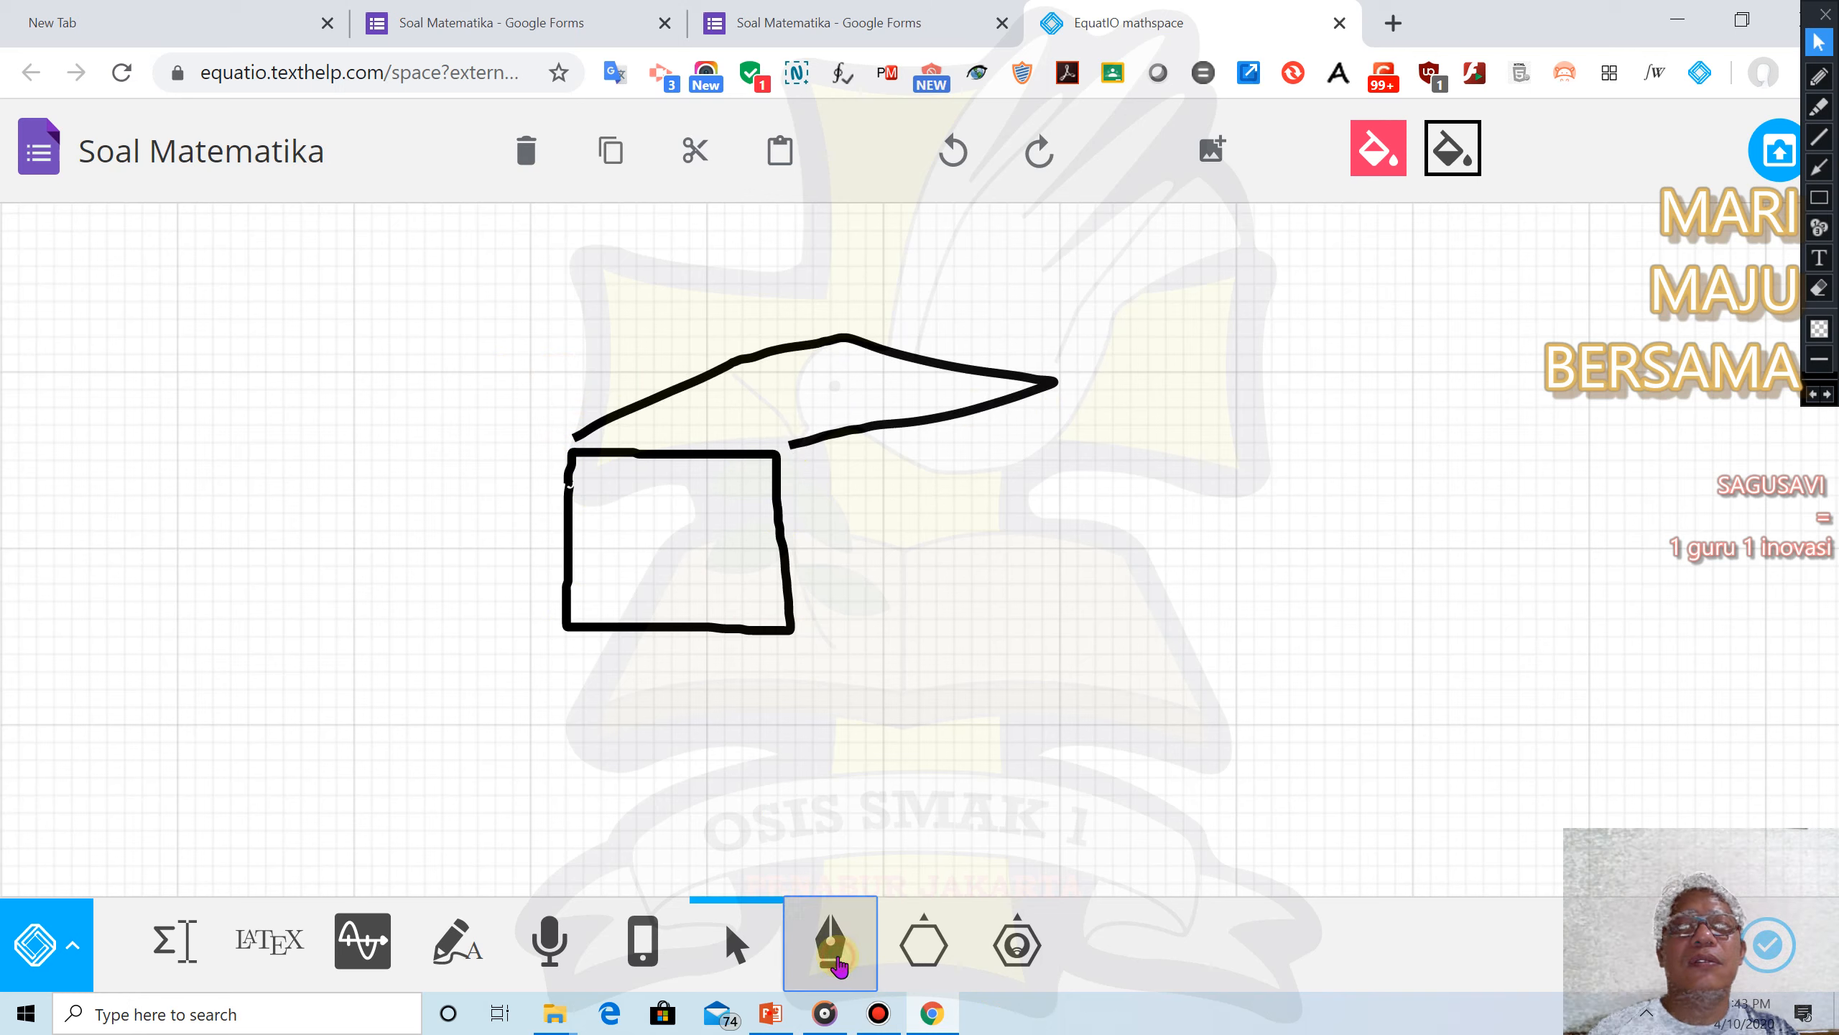
{"action": "left_click", "coordinate": [838, 957]}
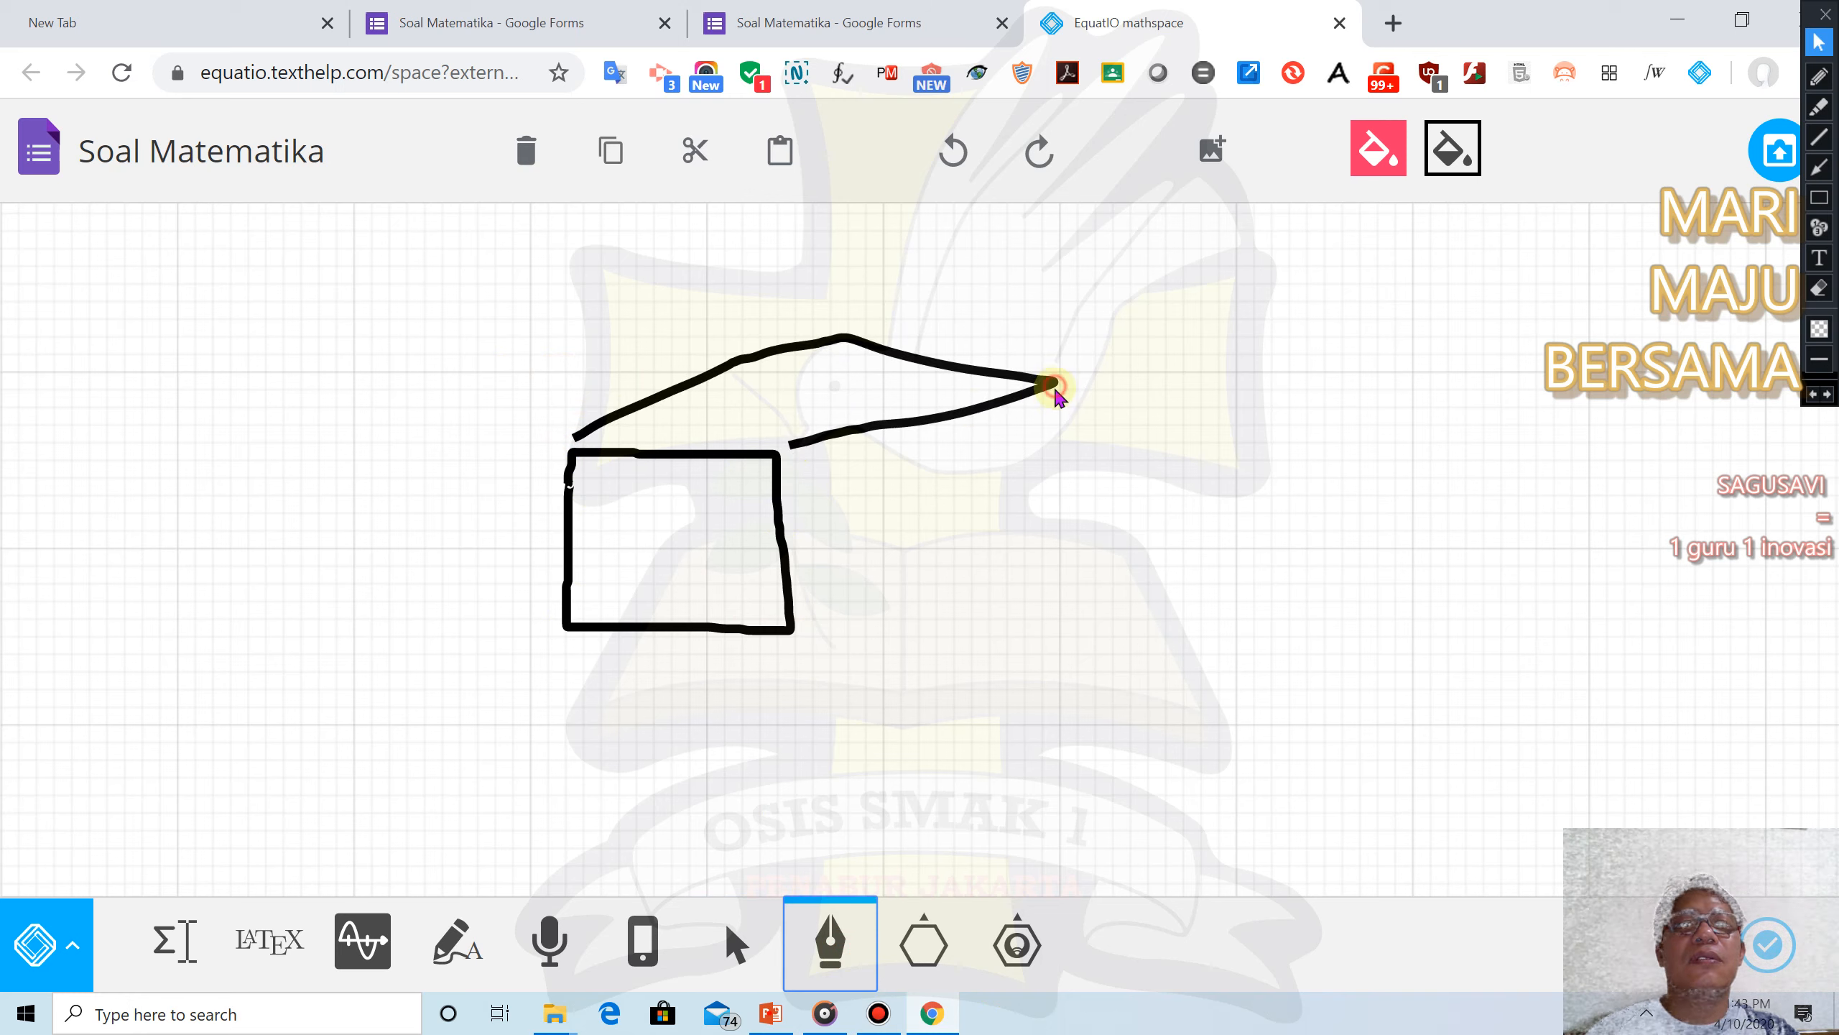
{"action": "mouse_move", "coordinate": [1055, 393]}
{"action": "left_mouse_down"}
{"action": "mouse_move", "coordinate": [1060, 576]}
{"action": "mouse_move", "coordinate": [797, 636]}
{"action": "left_mouse_up"}
{"action": "left_click_drag", "start_coordinate": [572, 612], "coordinate": [604, 594]}
{"action": "mouse_move", "coordinate": [640, 585]}
{"action": "left_mouse_down"}
{"action": "mouse_move", "coordinate": [762, 547]}
{"action": "mouse_move", "coordinate": [827, 494]}
{"action": "left_mouse_up"}
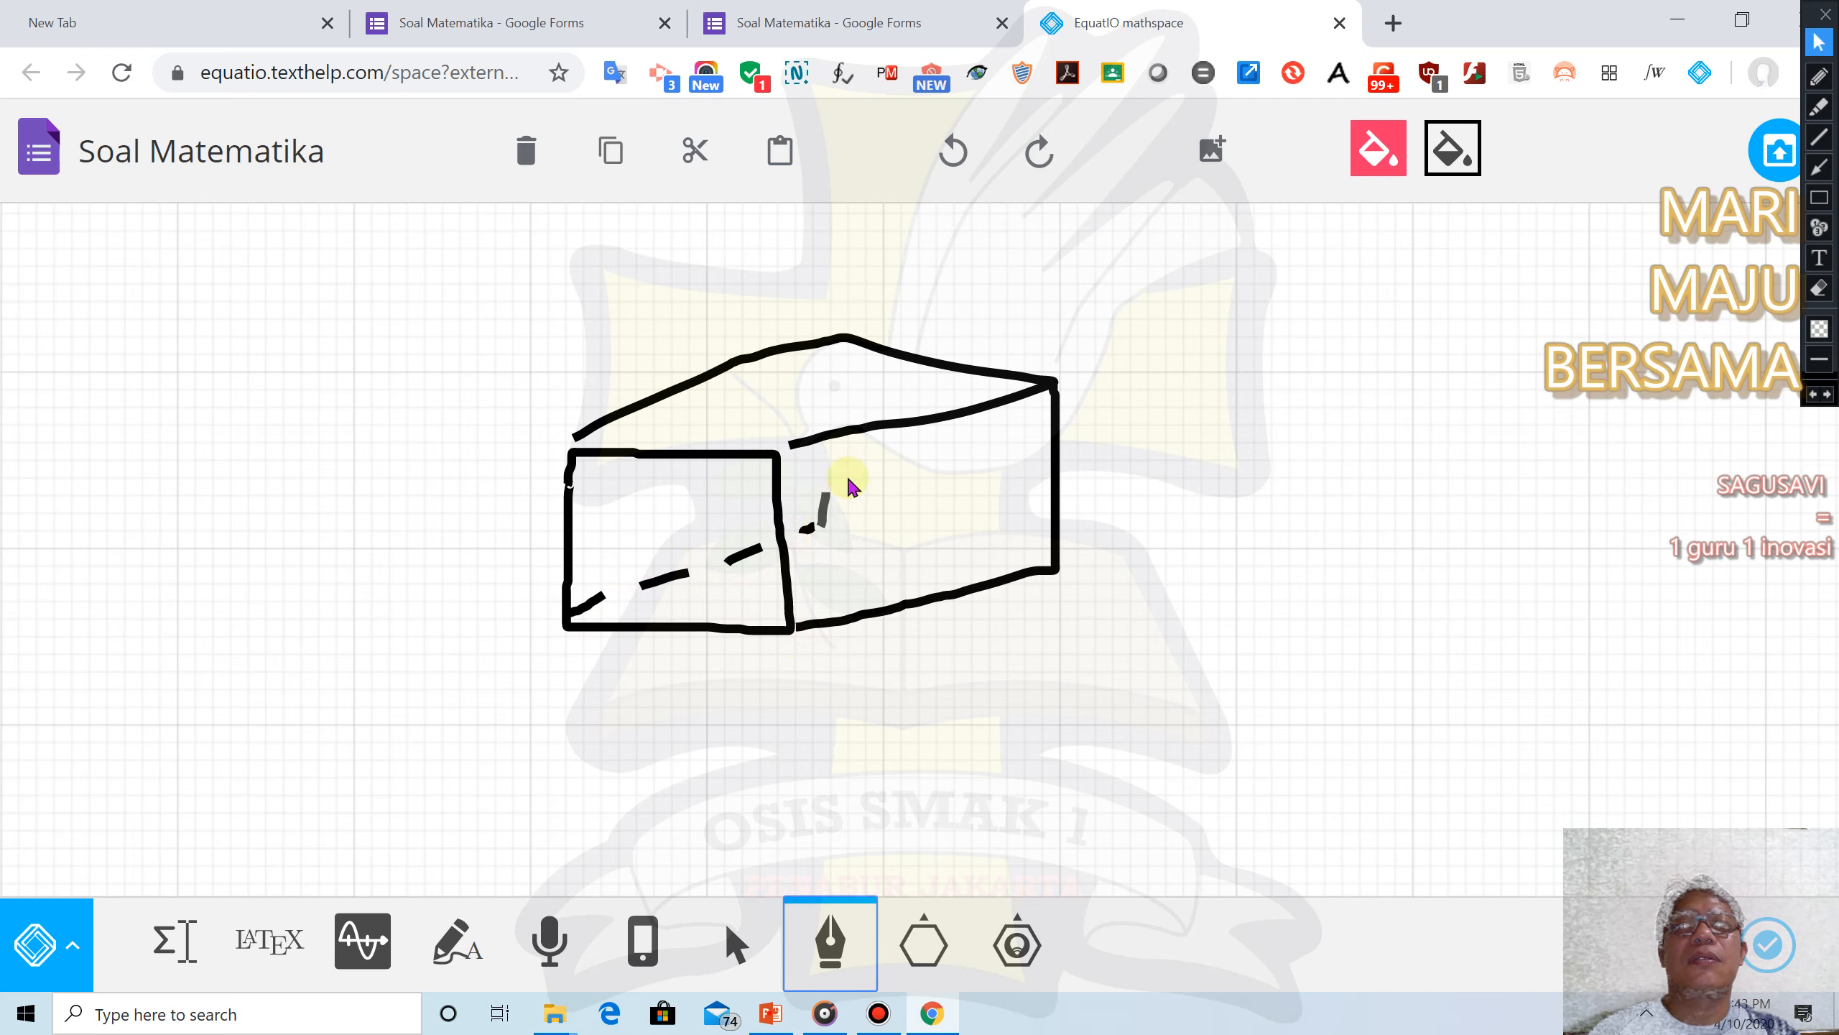
{"action": "left_click_drag", "start_coordinate": [838, 419], "coordinate": [841, 356]}
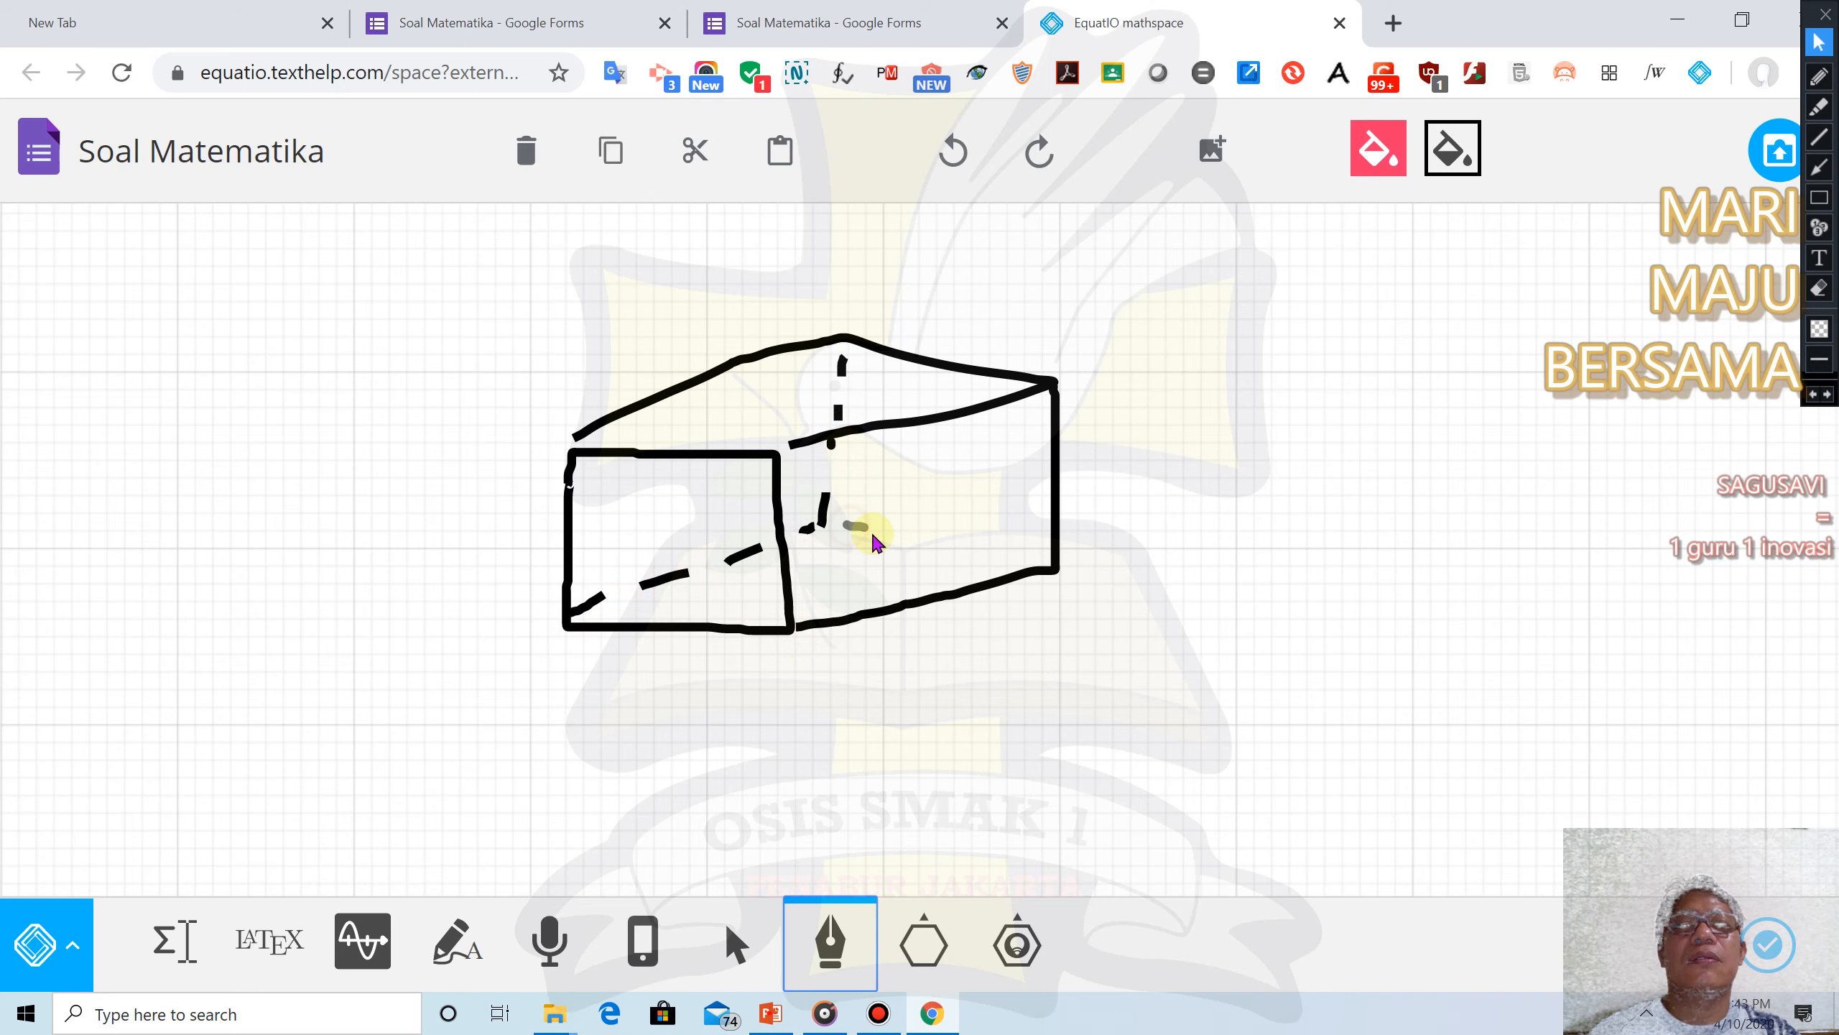
{"action": "left_click_drag", "start_coordinate": [905, 539], "coordinate": [1020, 550]}
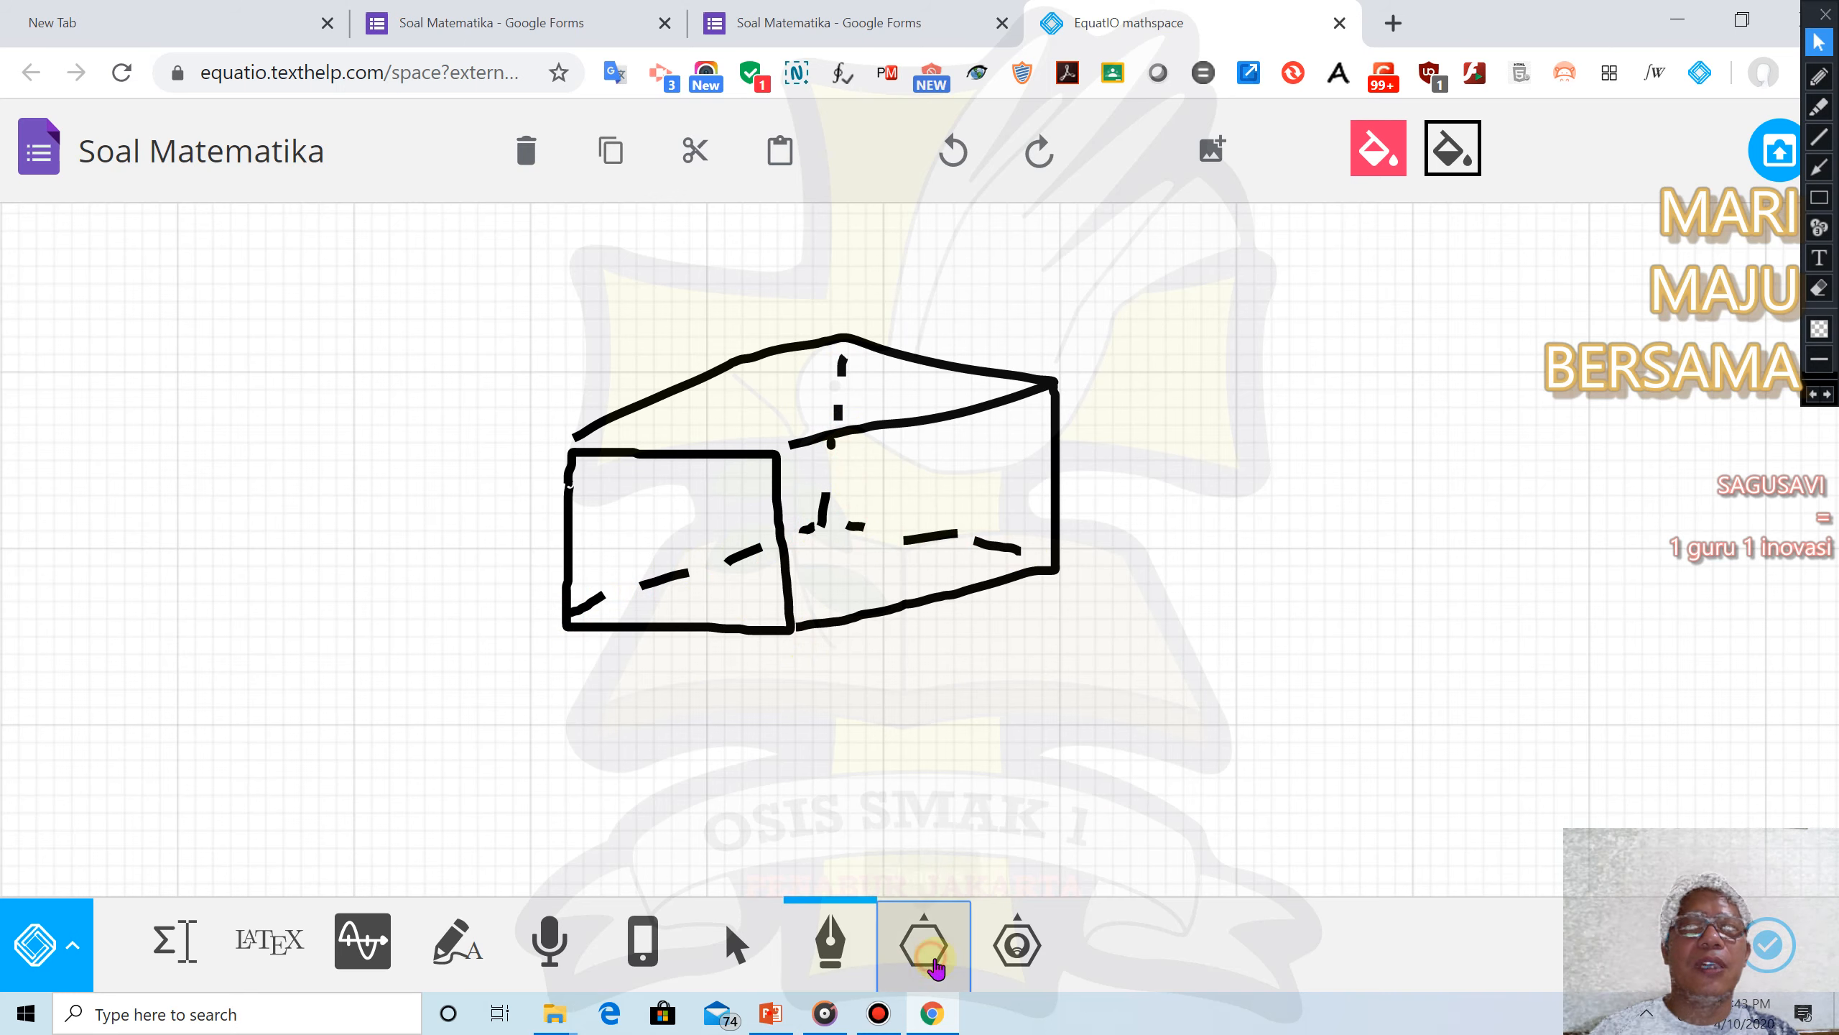
Place a red-filled trapezoid to the lower right of the box
{"action": "left_click", "coordinate": [924, 943]}
{"action": "left_click", "coordinate": [1015, 754]}
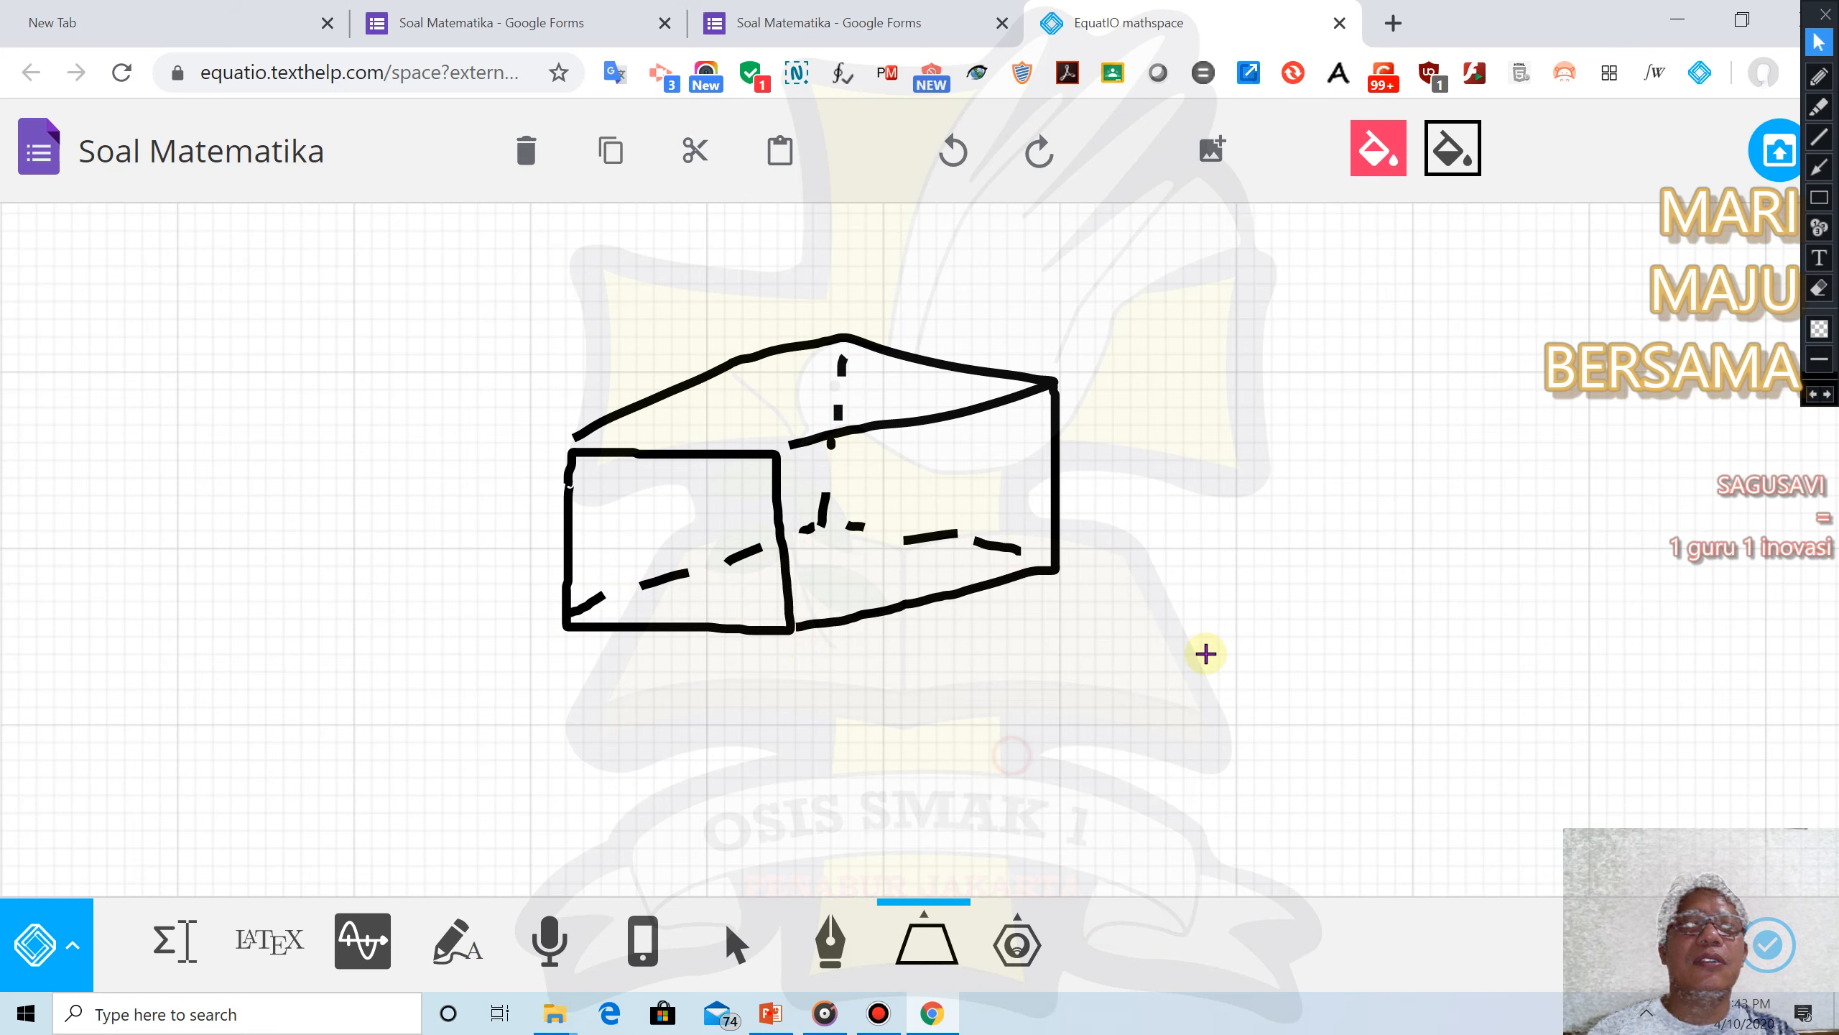
{"action": "left_click", "coordinate": [1230, 606]}
{"action": "left_click_drag", "start_coordinate": [1258, 661], "coordinate": [1408, 782]}
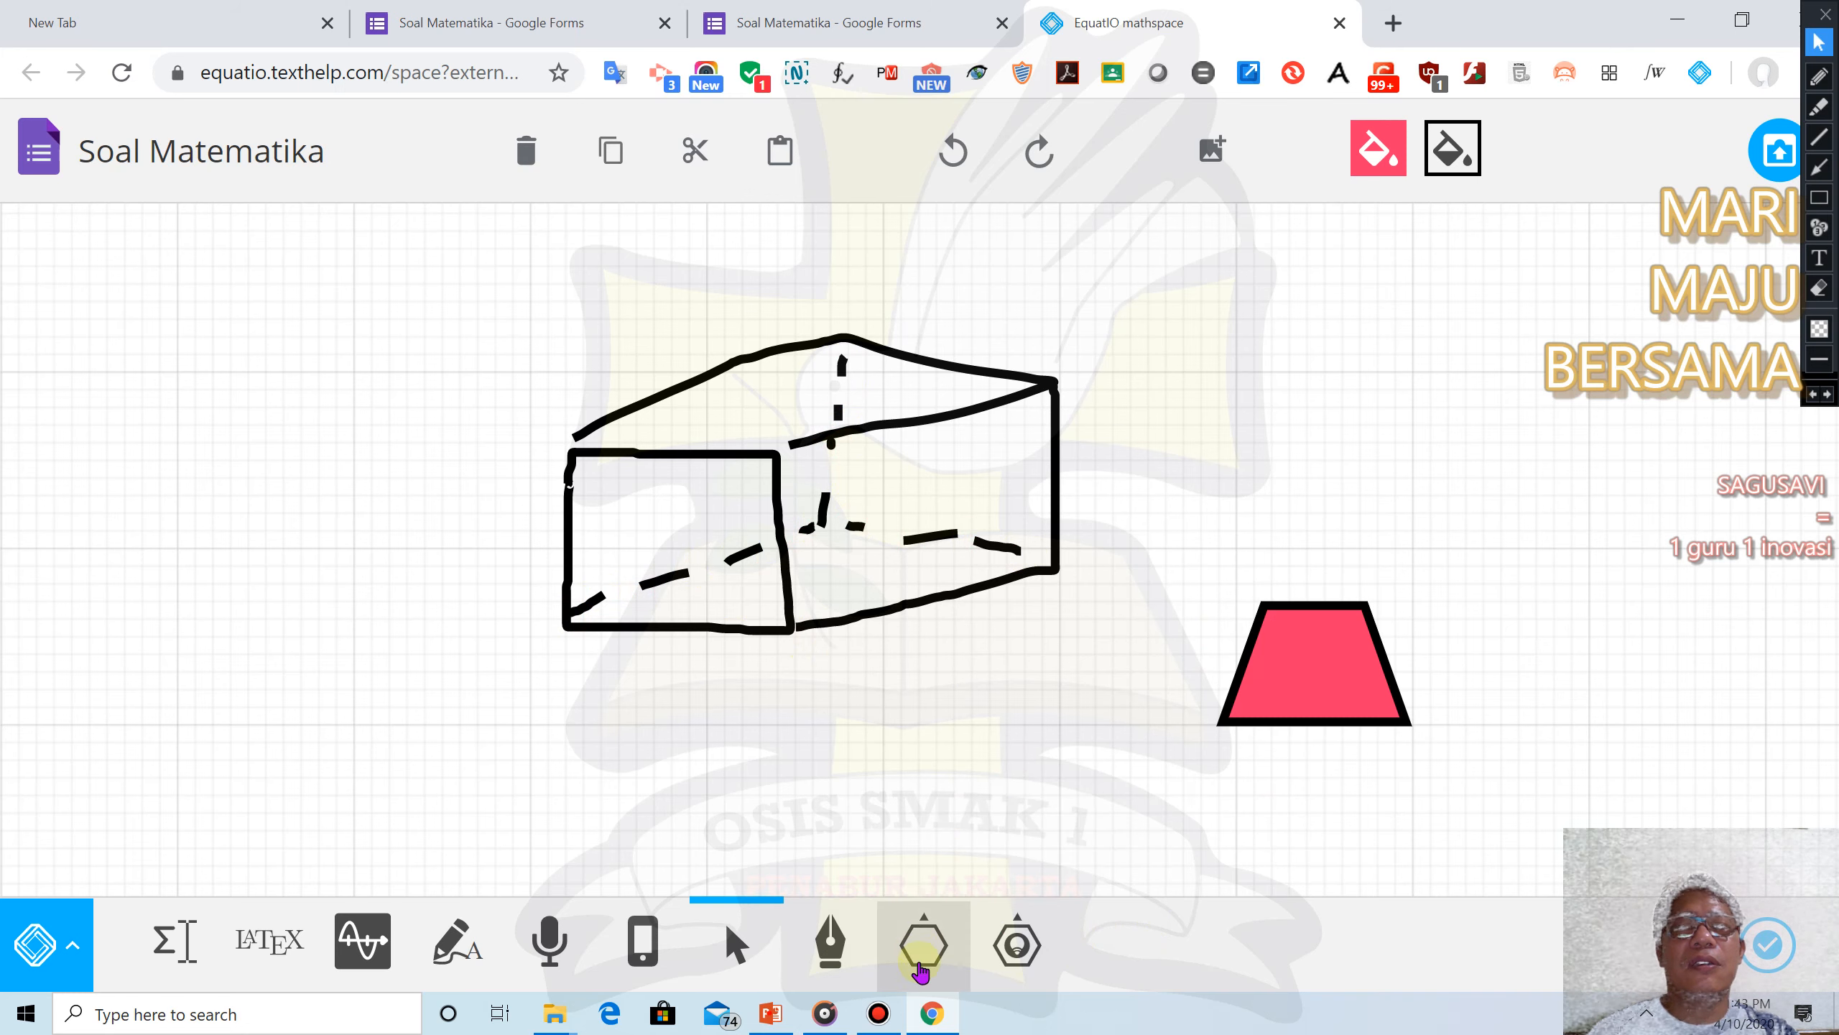
Draw a closed, irregular five-sided red polygon to the lower left of the box
{"action": "left_click", "coordinate": [953, 940]}
{"action": "left_click", "coordinate": [1017, 844]}
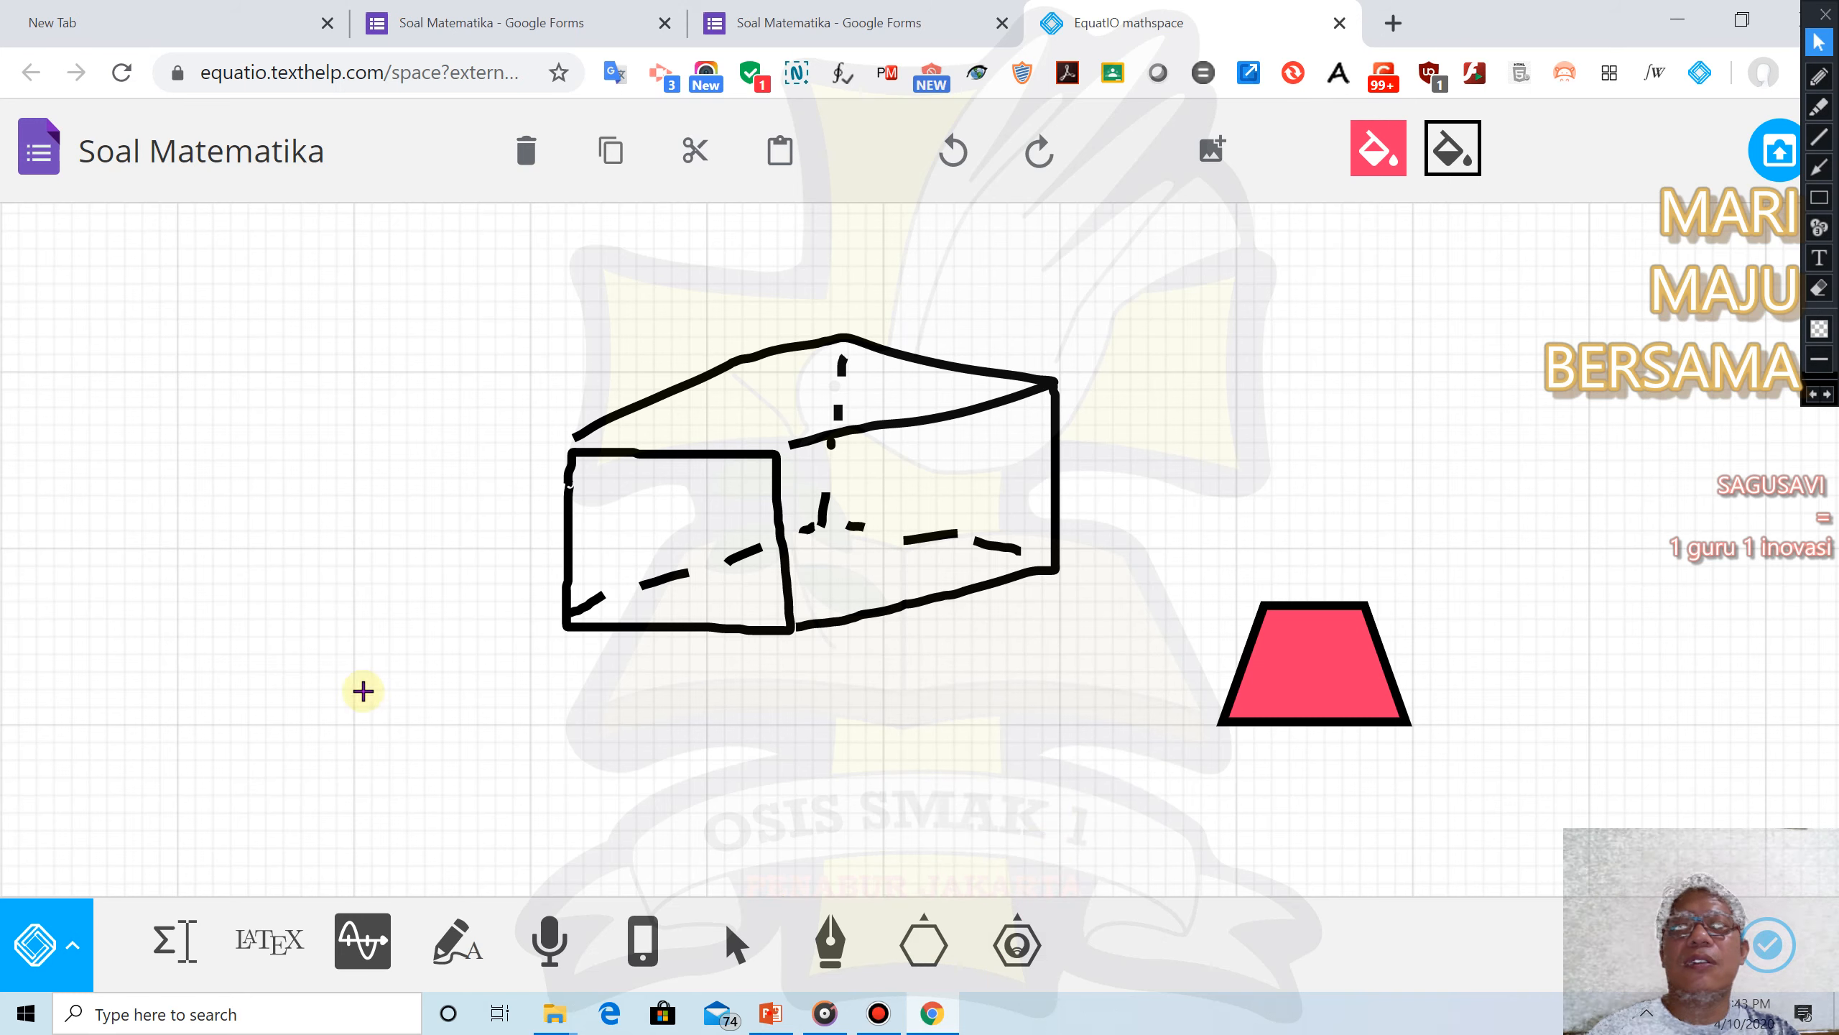
{"action": "left_click", "coordinate": [321, 677]}
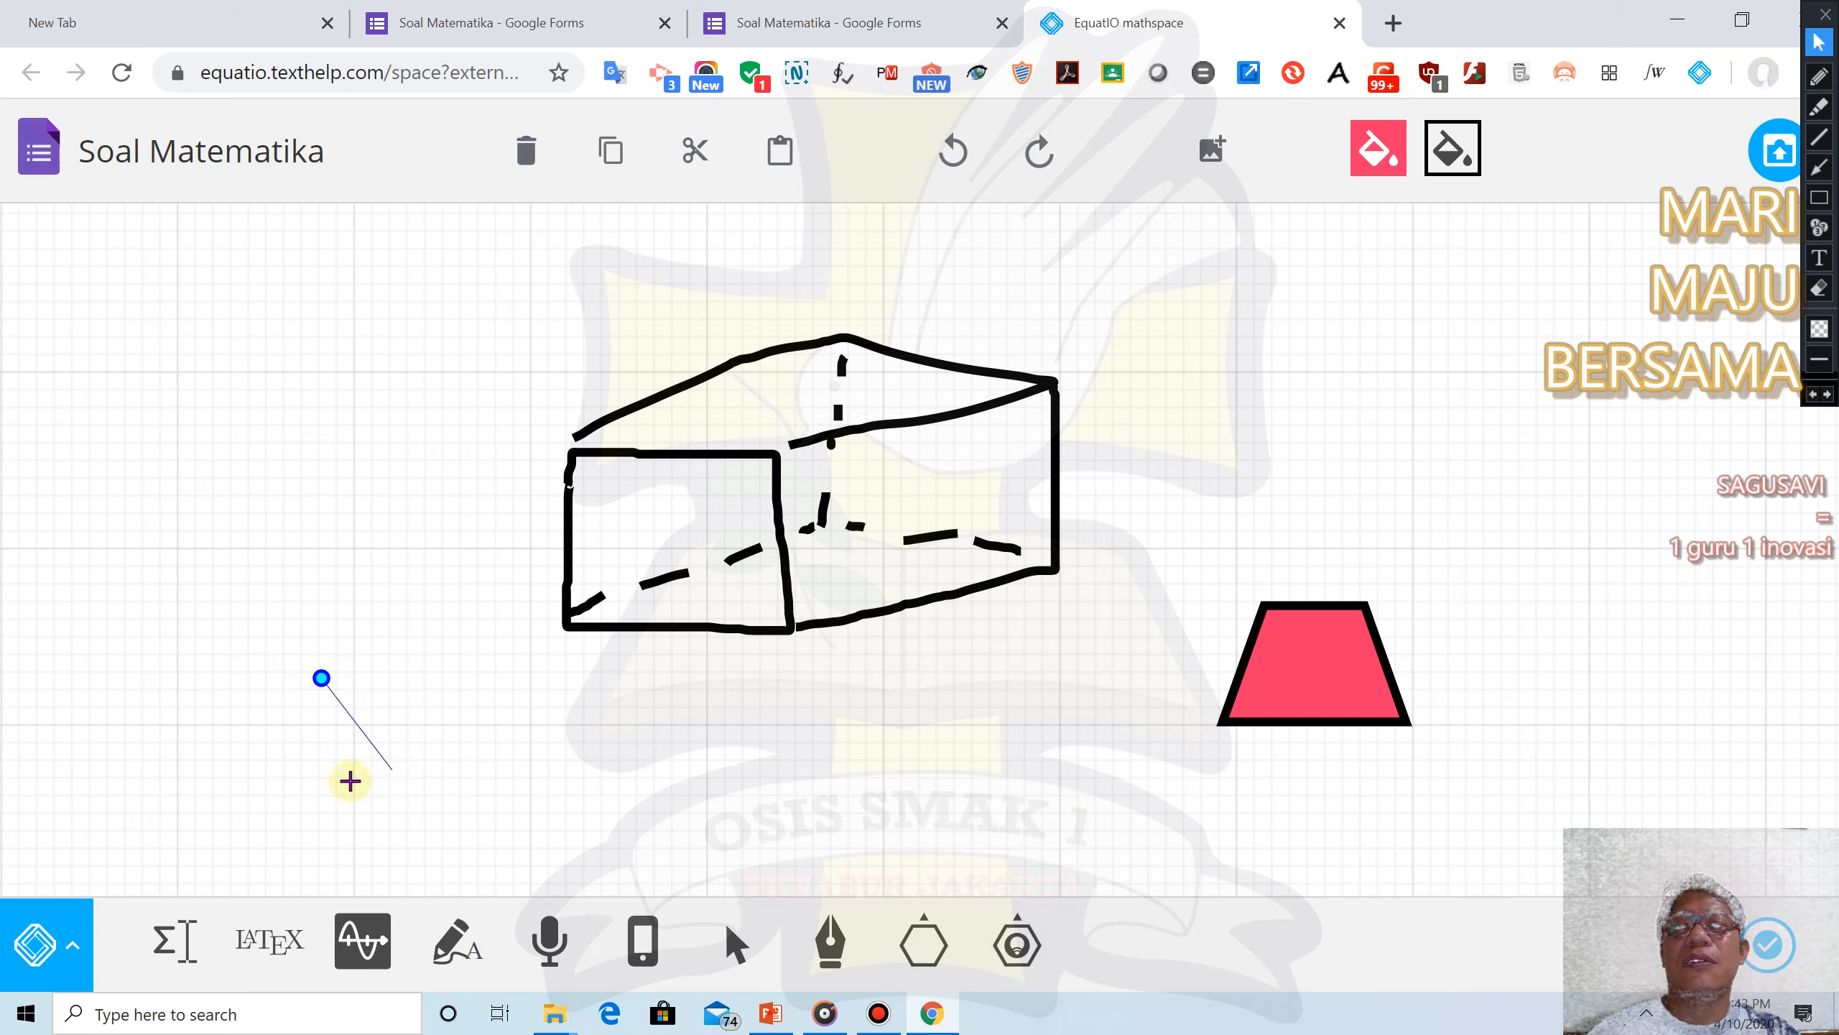
{"action": "left_click", "coordinate": [378, 778]}
{"action": "left_click", "coordinate": [550, 756]}
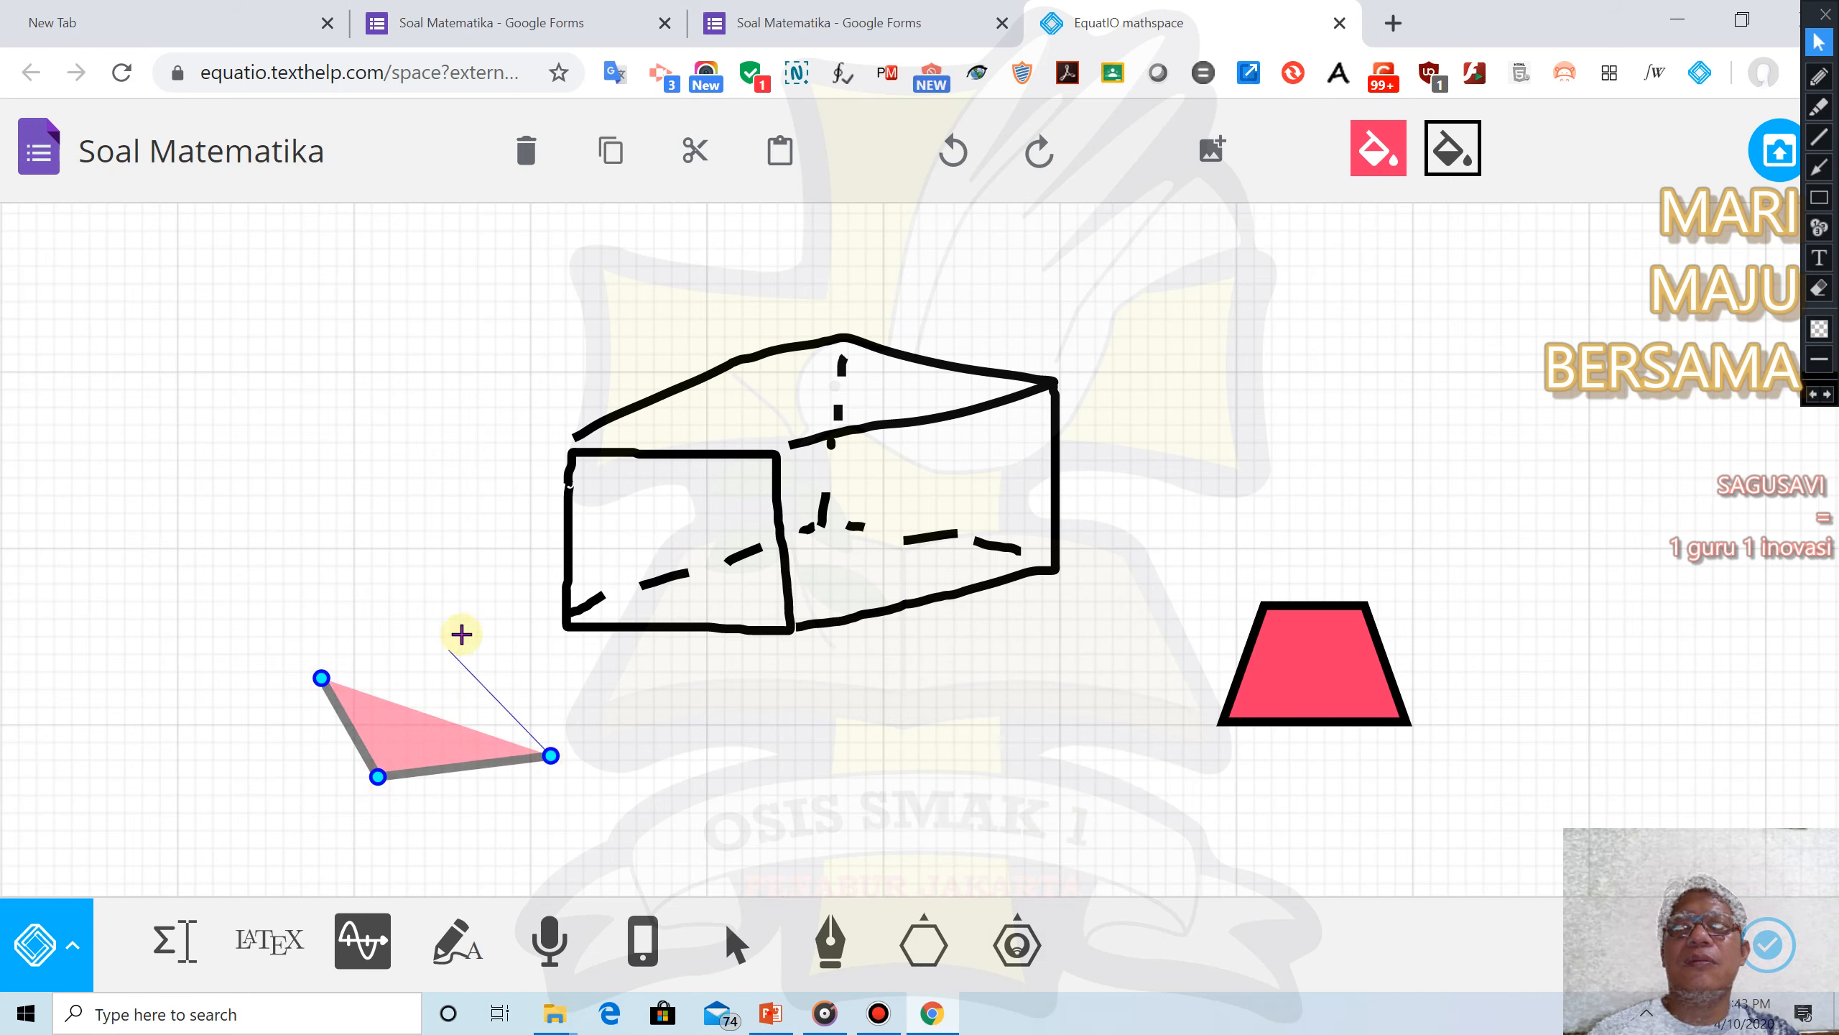
{"action": "left_click", "coordinate": [460, 632]}
{"action": "left_click", "coordinate": [321, 562]}
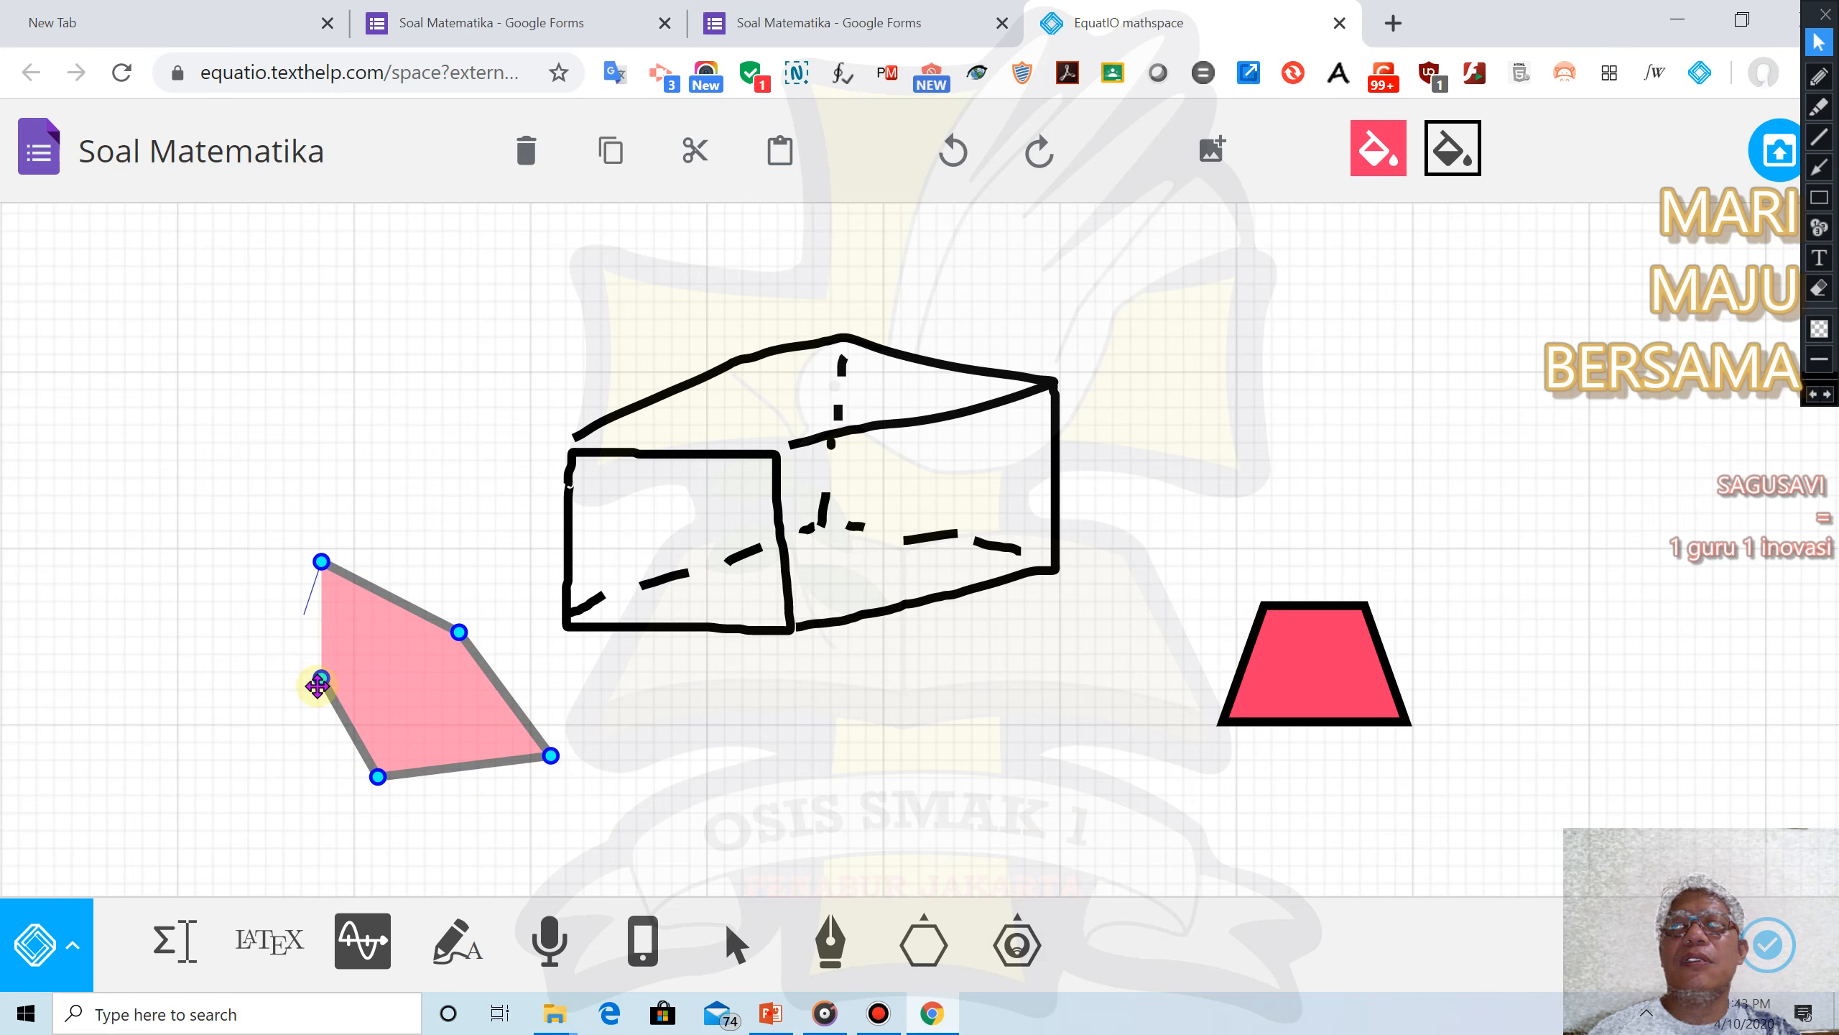
{"action": "left_click", "coordinate": [318, 683]}
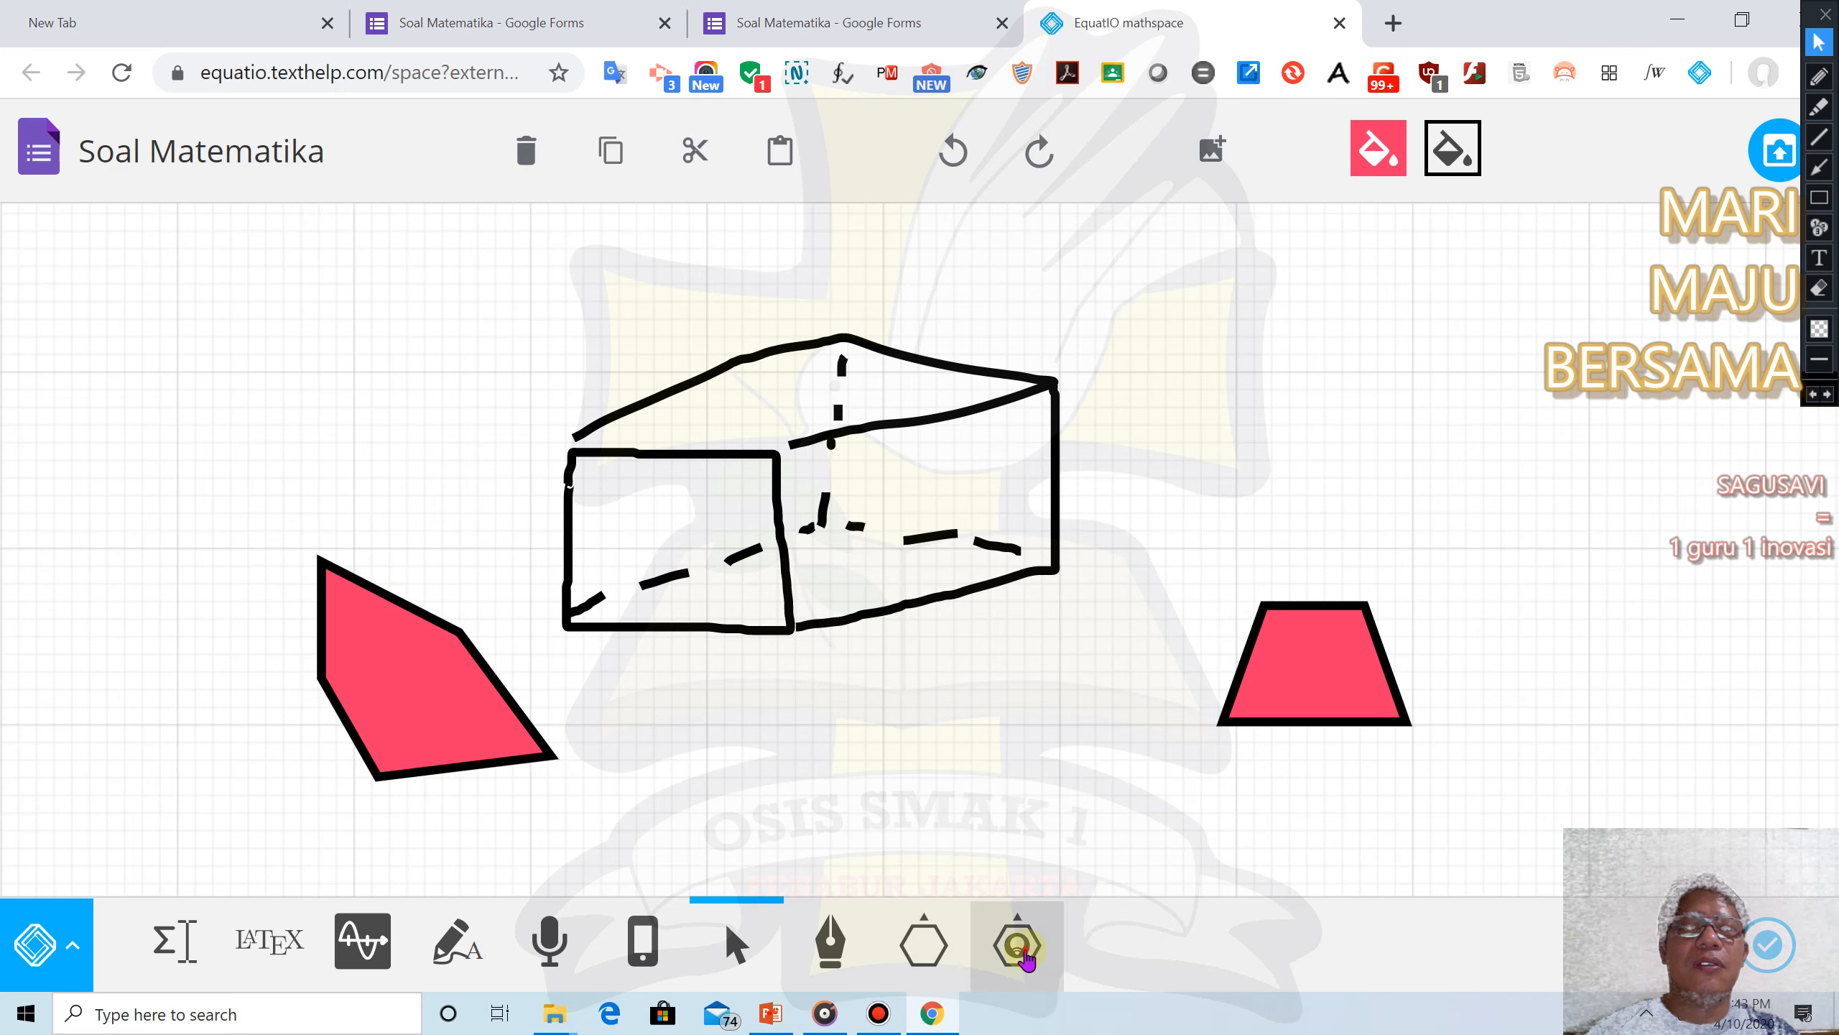
Place an angle smart shape below the box and insert the mathspace drawing into the new question
{"action": "left_click", "coordinate": [1024, 953]}
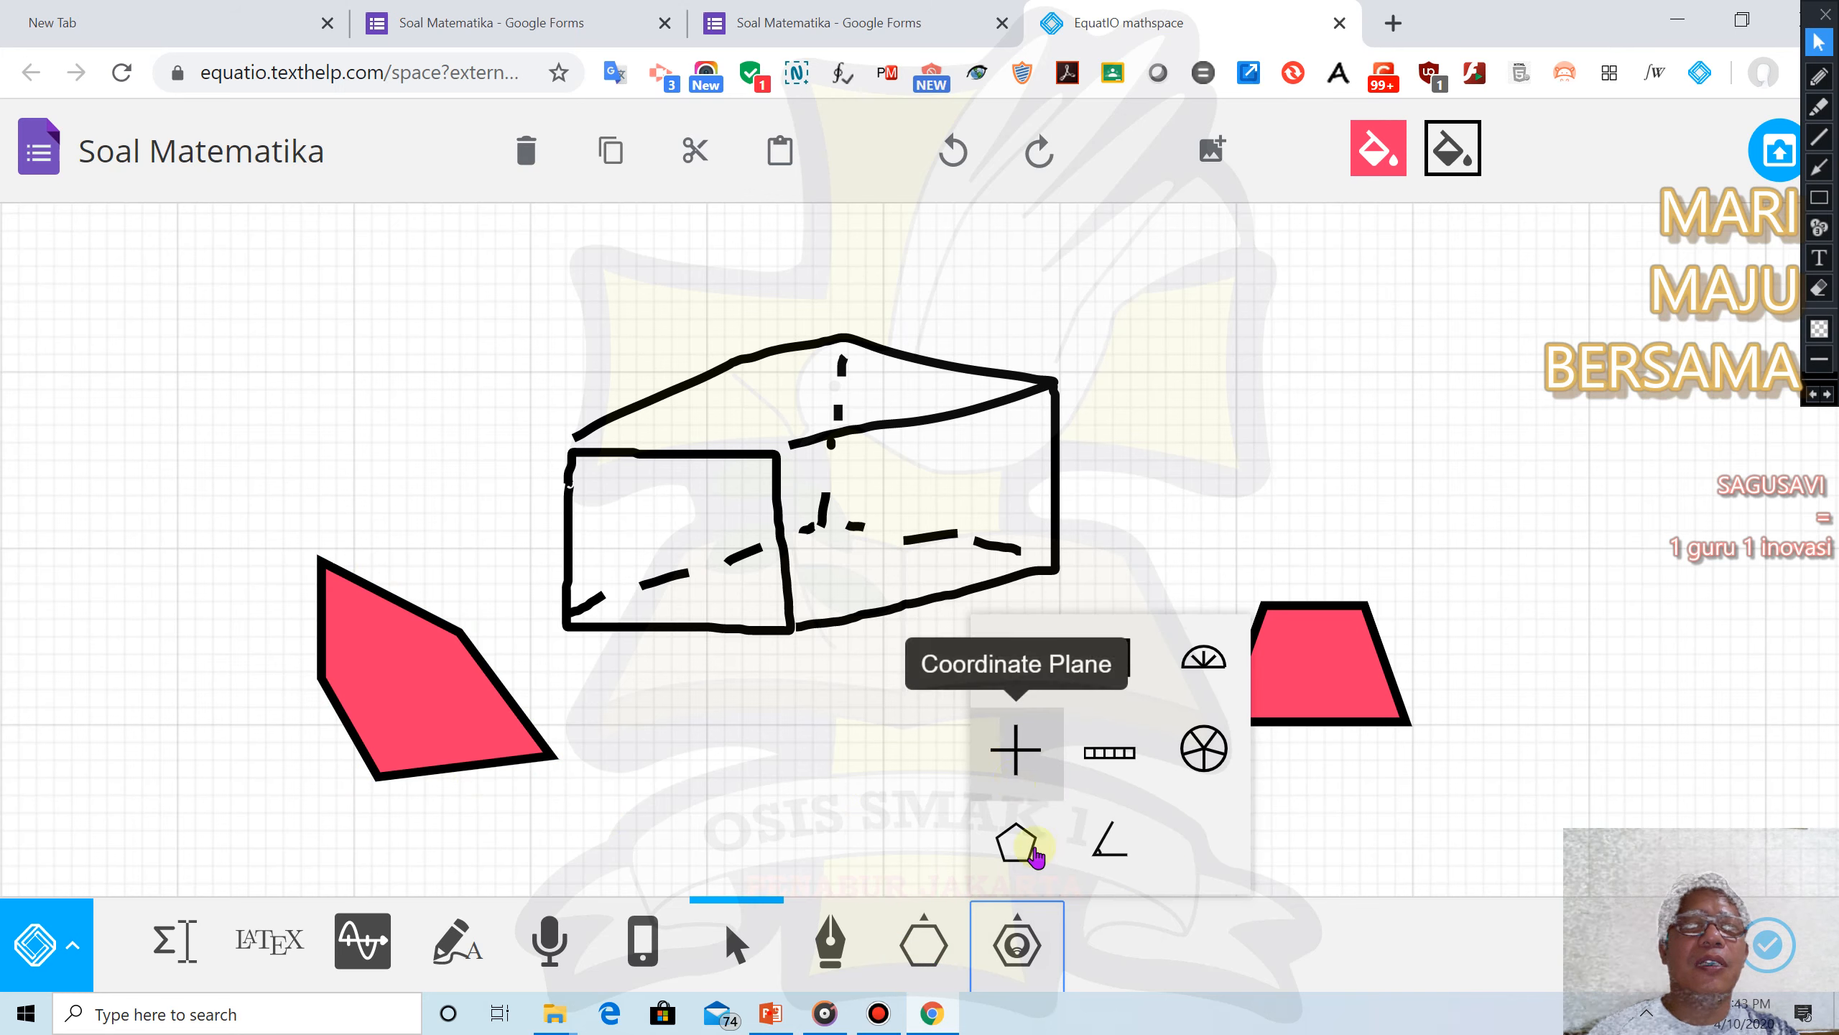
{"action": "left_click", "coordinate": [1110, 839]}
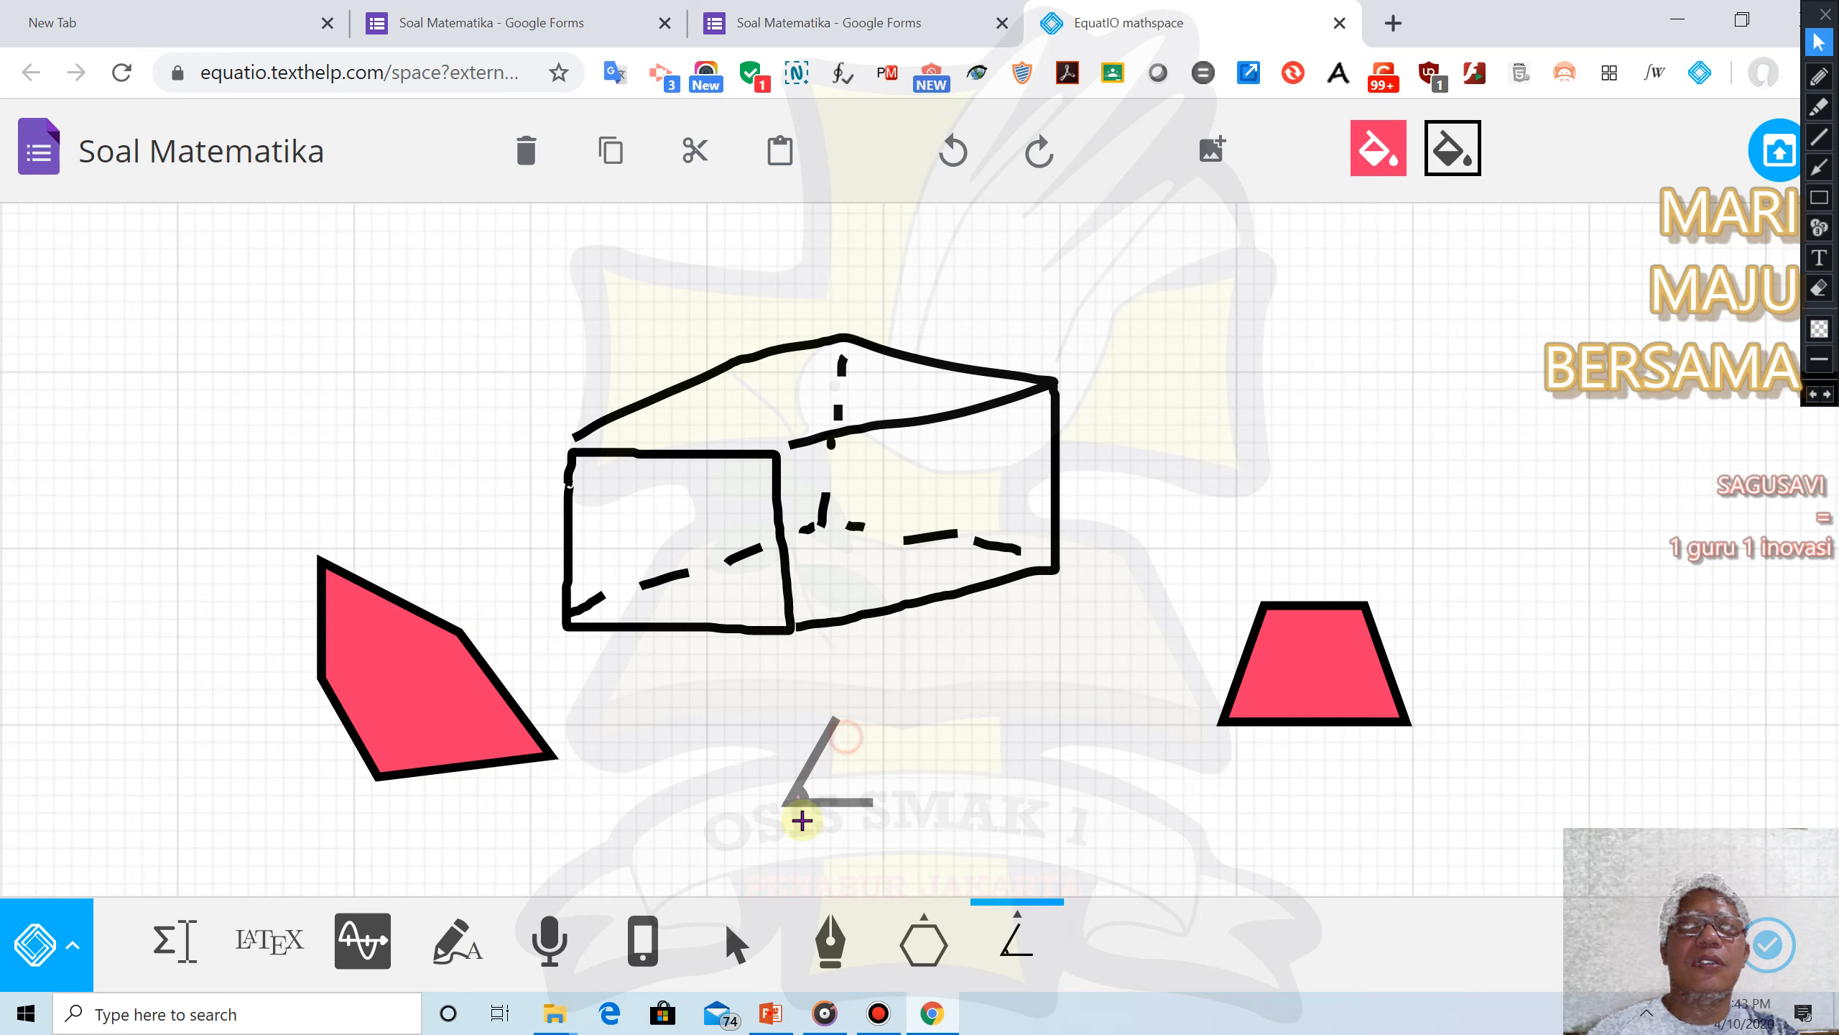
{"action": "left_click_drag", "start_coordinate": [802, 821], "coordinate": [707, 826]}
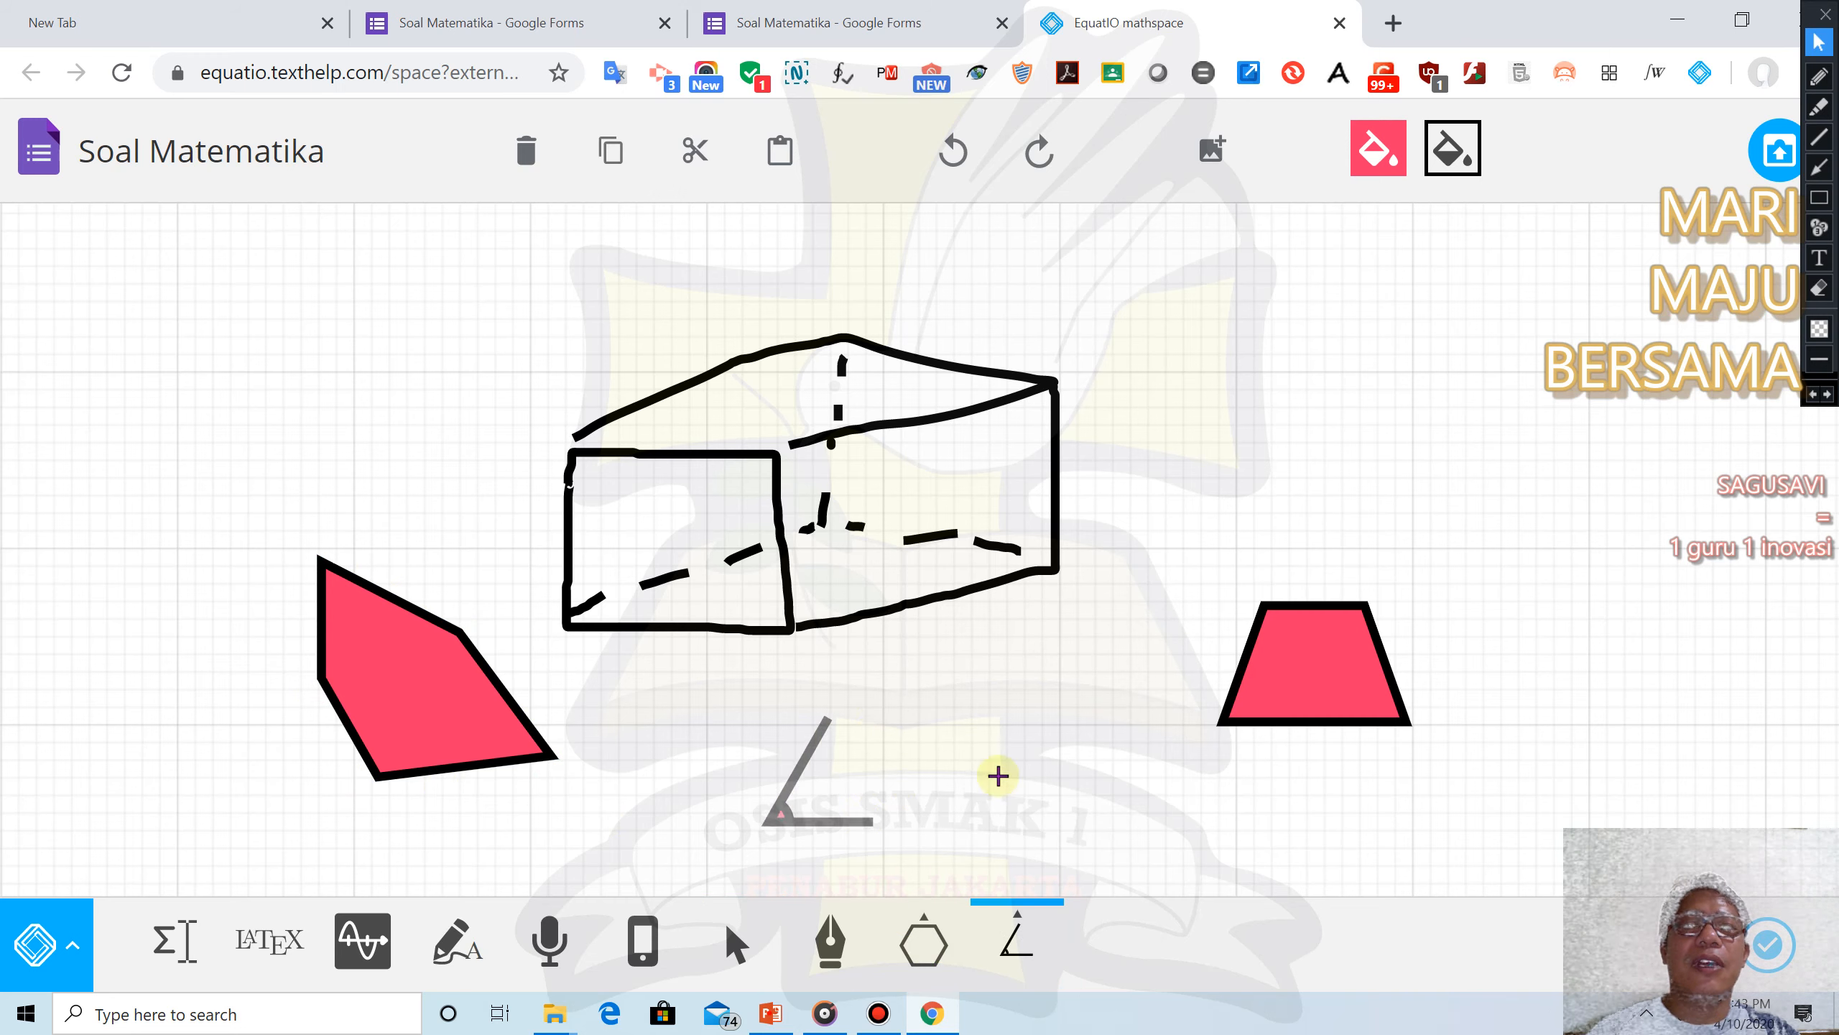
{"action": "left_click", "coordinate": [930, 811]}
{"action": "left_click", "coordinate": [1778, 151]}
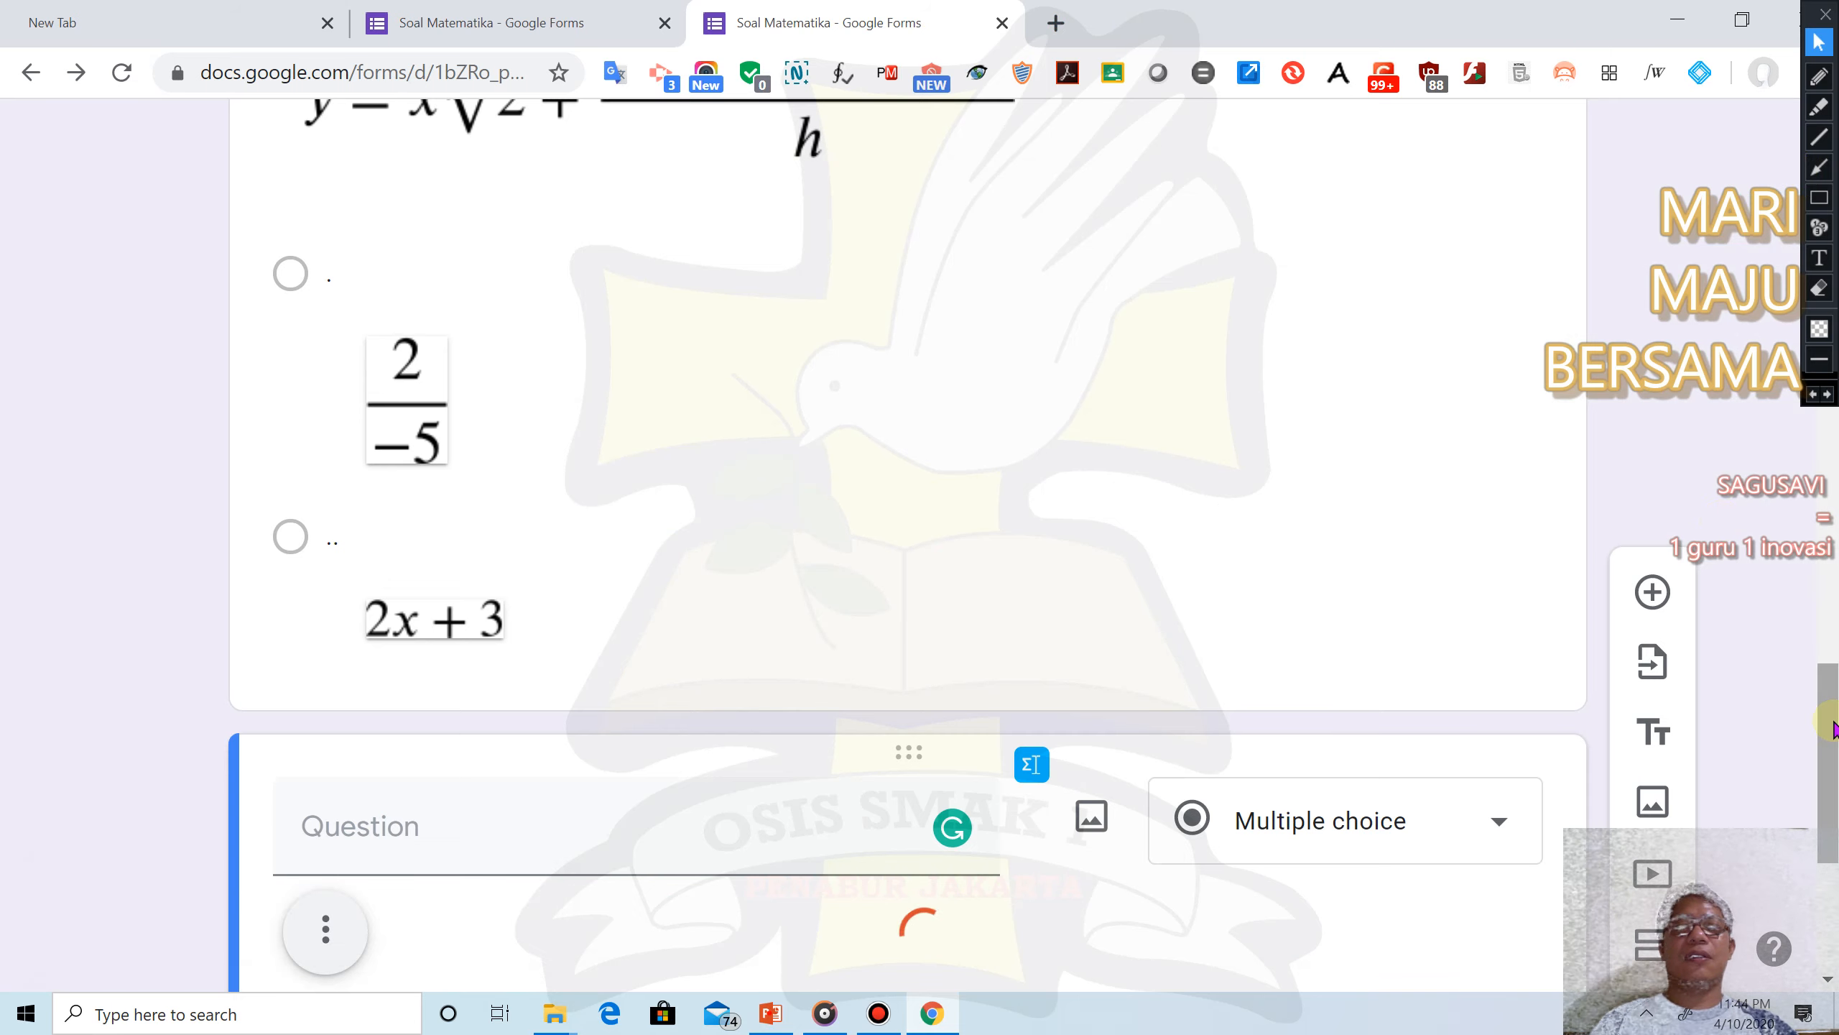
Enter "hitung luas total seluruh bangun..." as the text of the question with the box drawing
{"action": "scroll", "coordinate": [1667, 747], "scroll_direction": "down", "scroll_amount": 5}
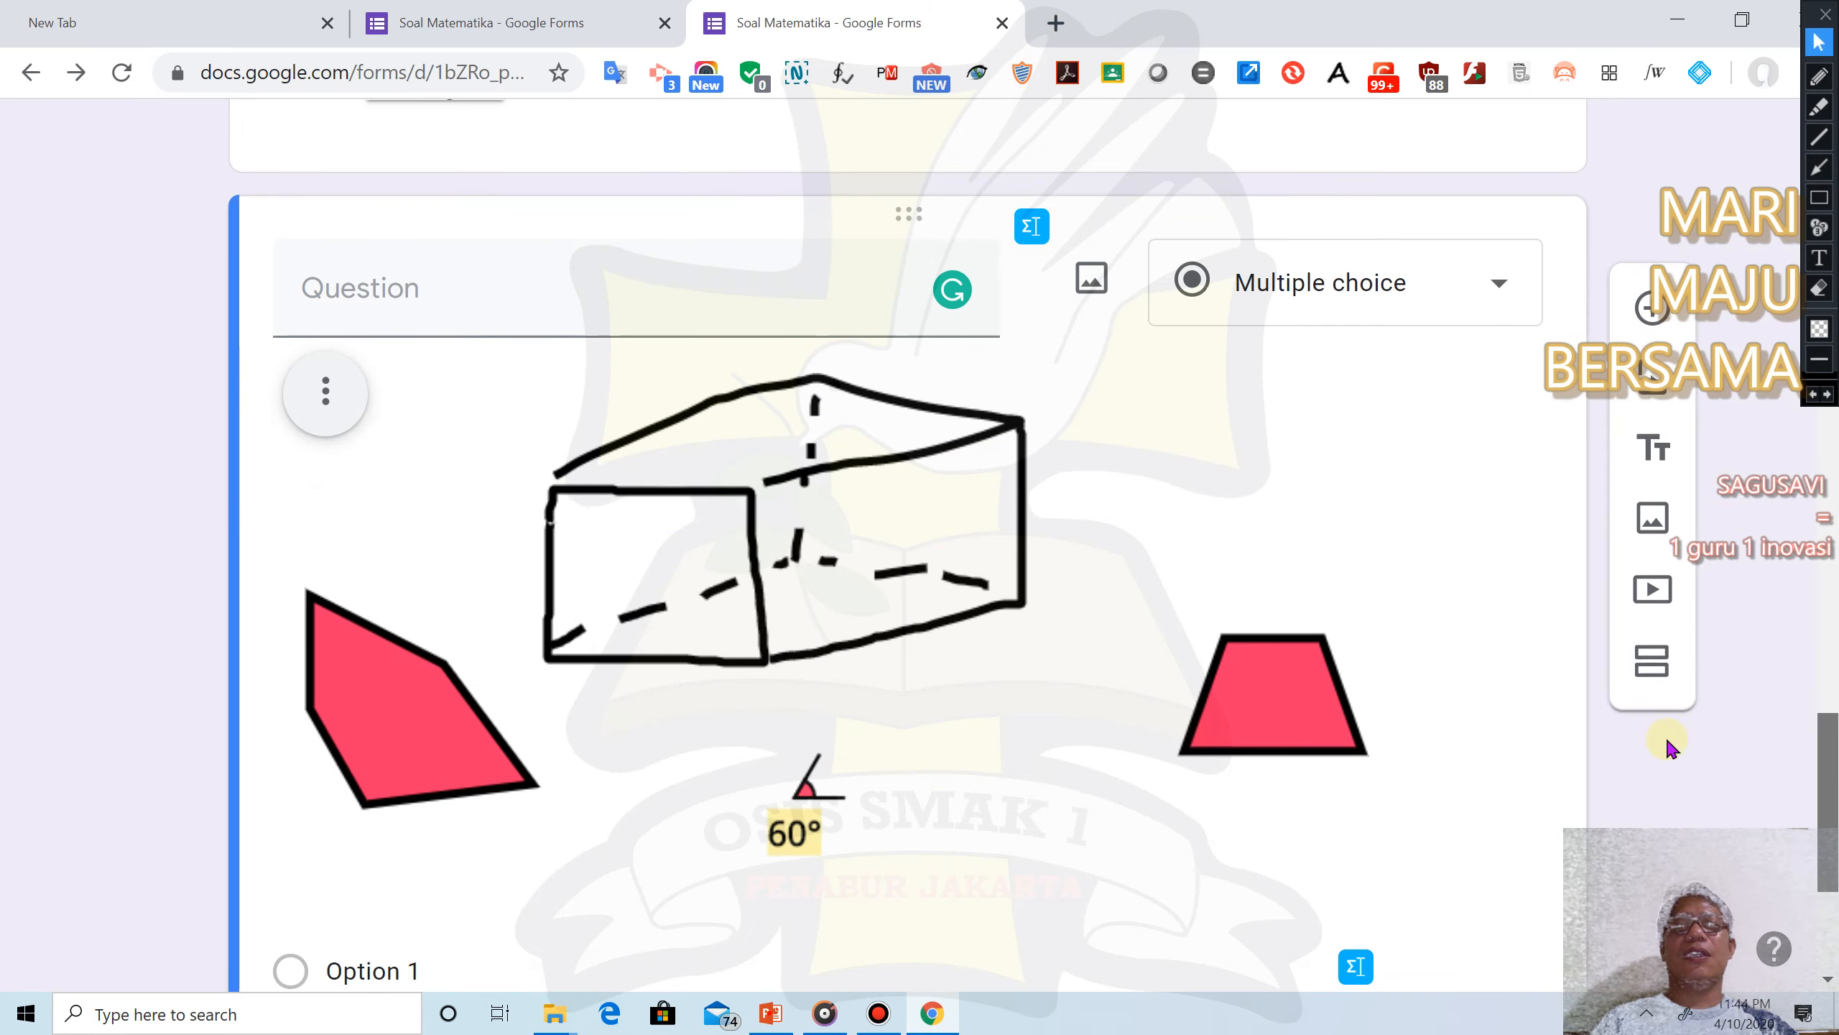
{"action": "left_click", "coordinate": [441, 297]}
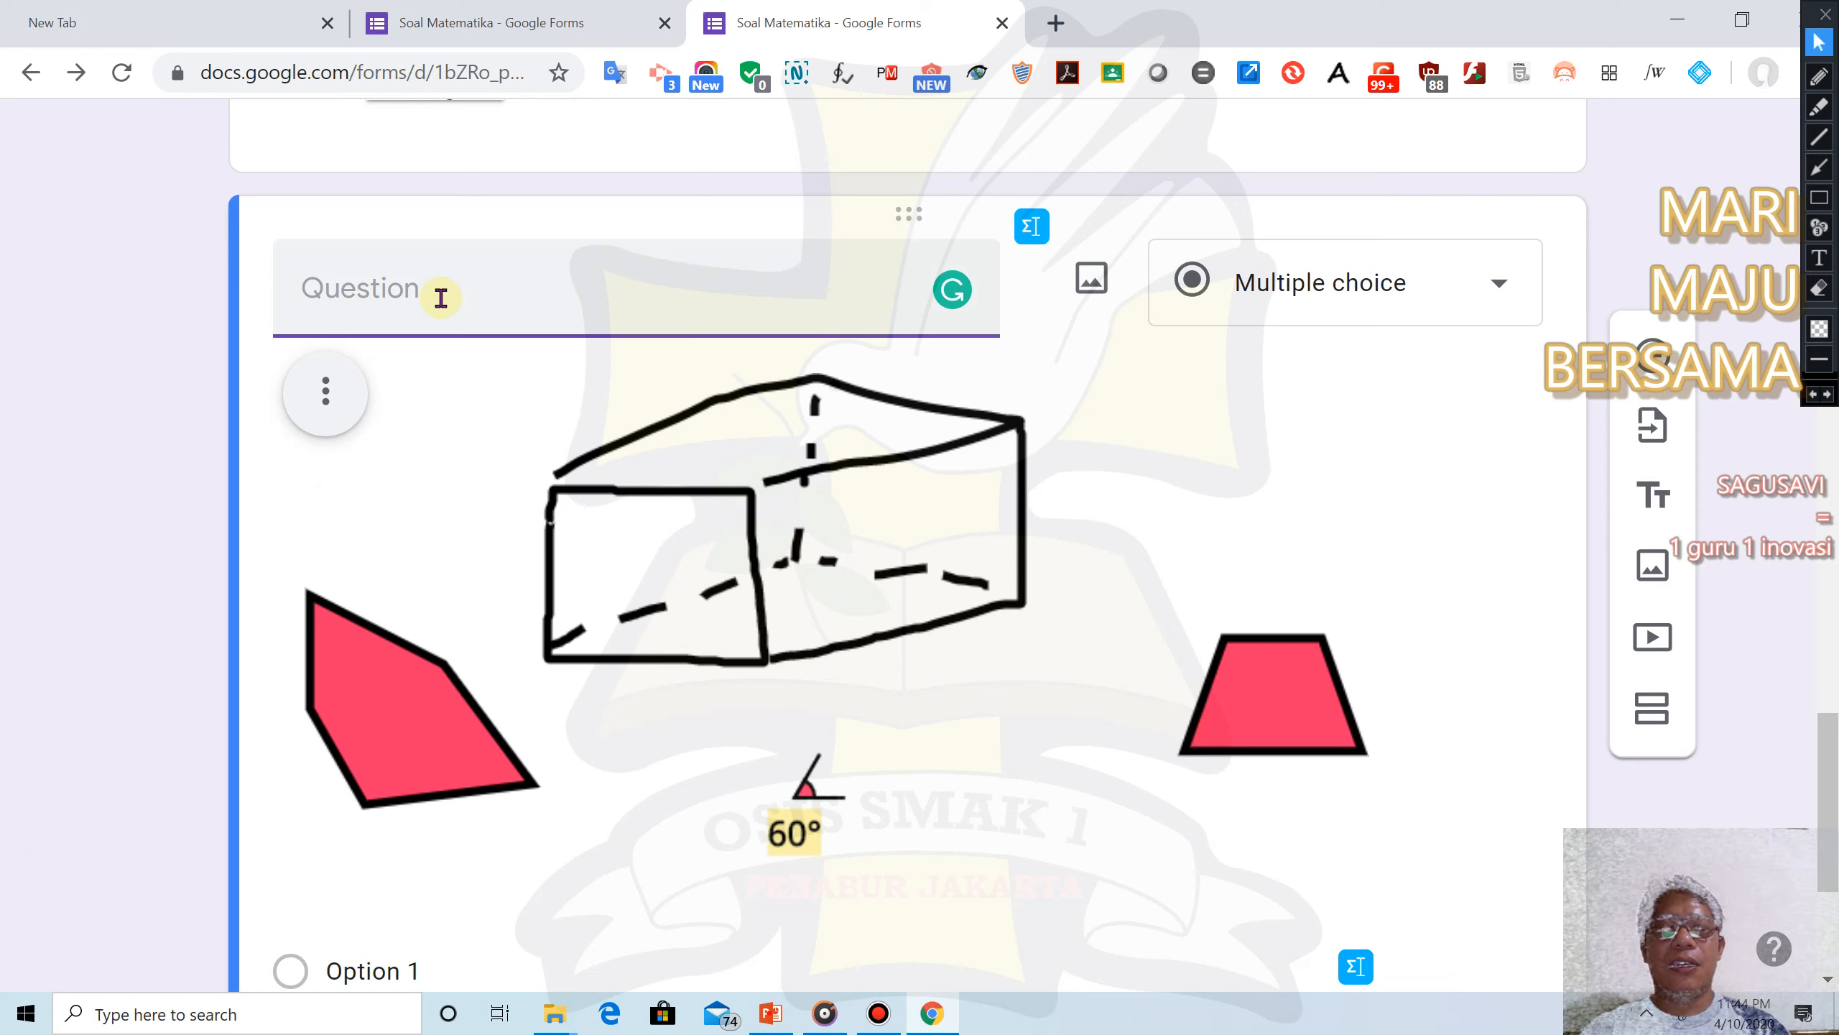
{"action": "type", "text": "hitung"}
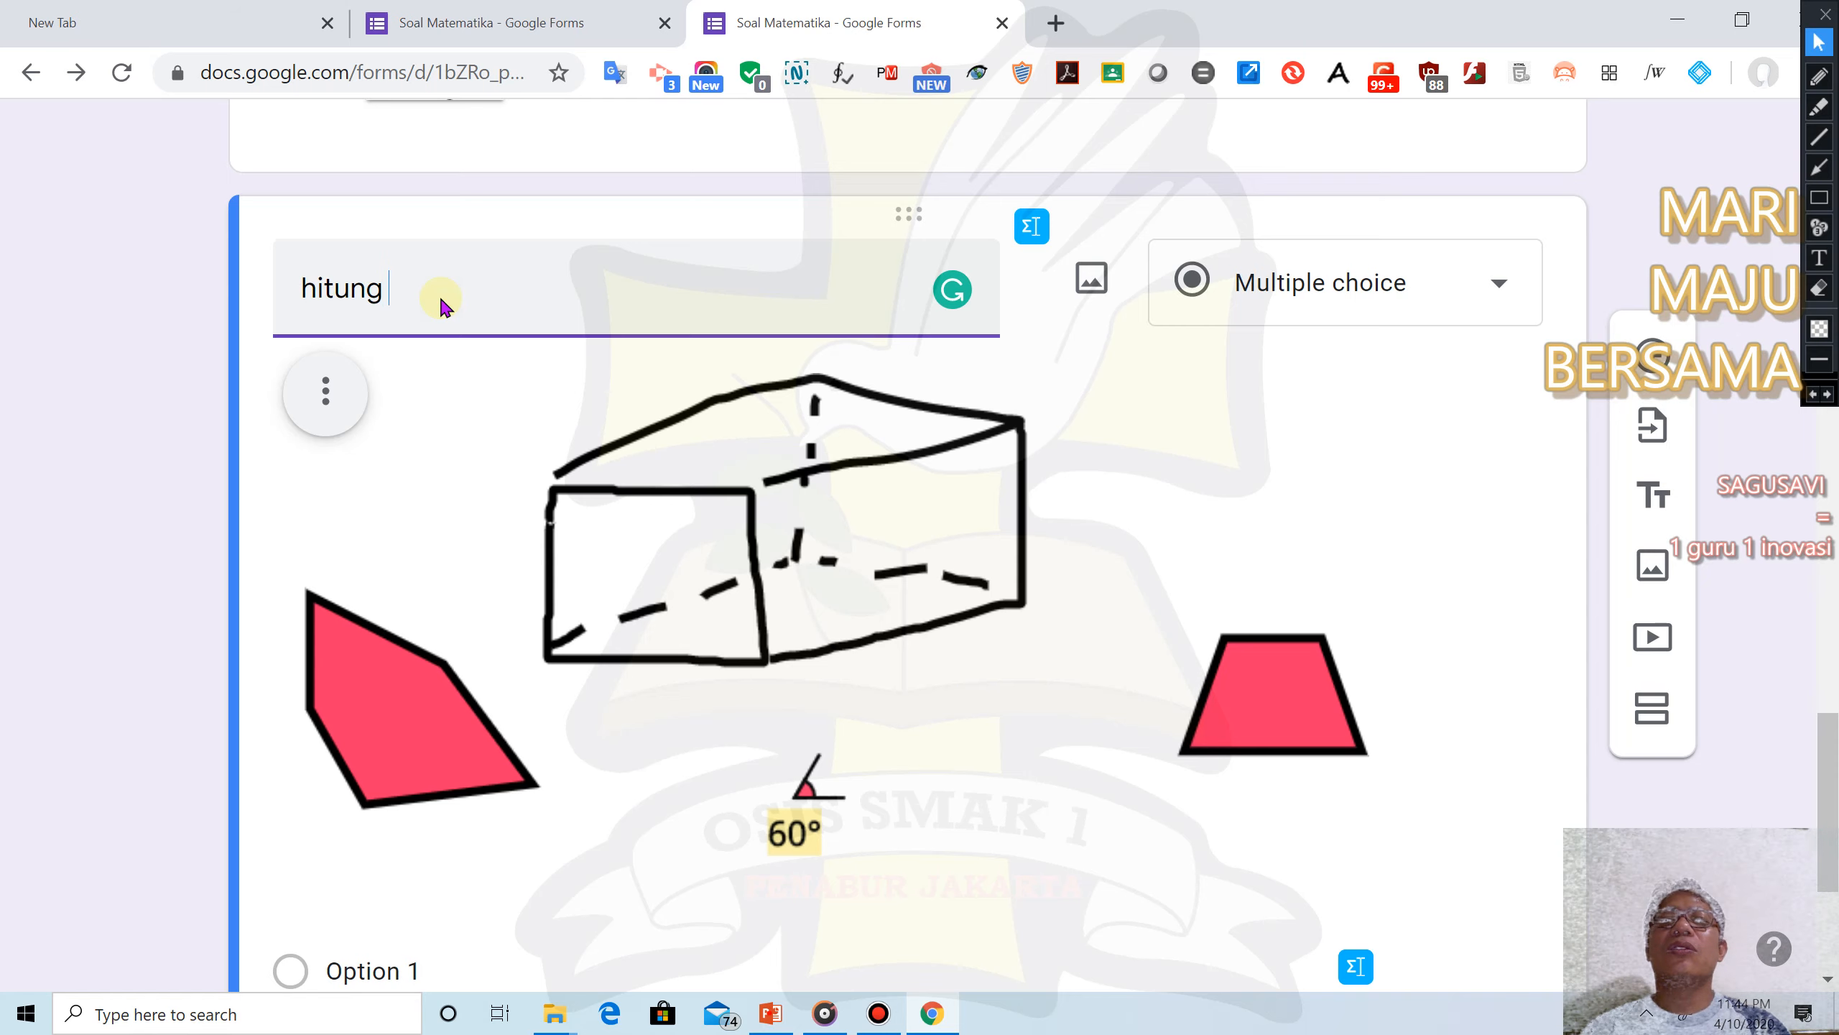
{"action": "type", "text": " luas total seluruh"}
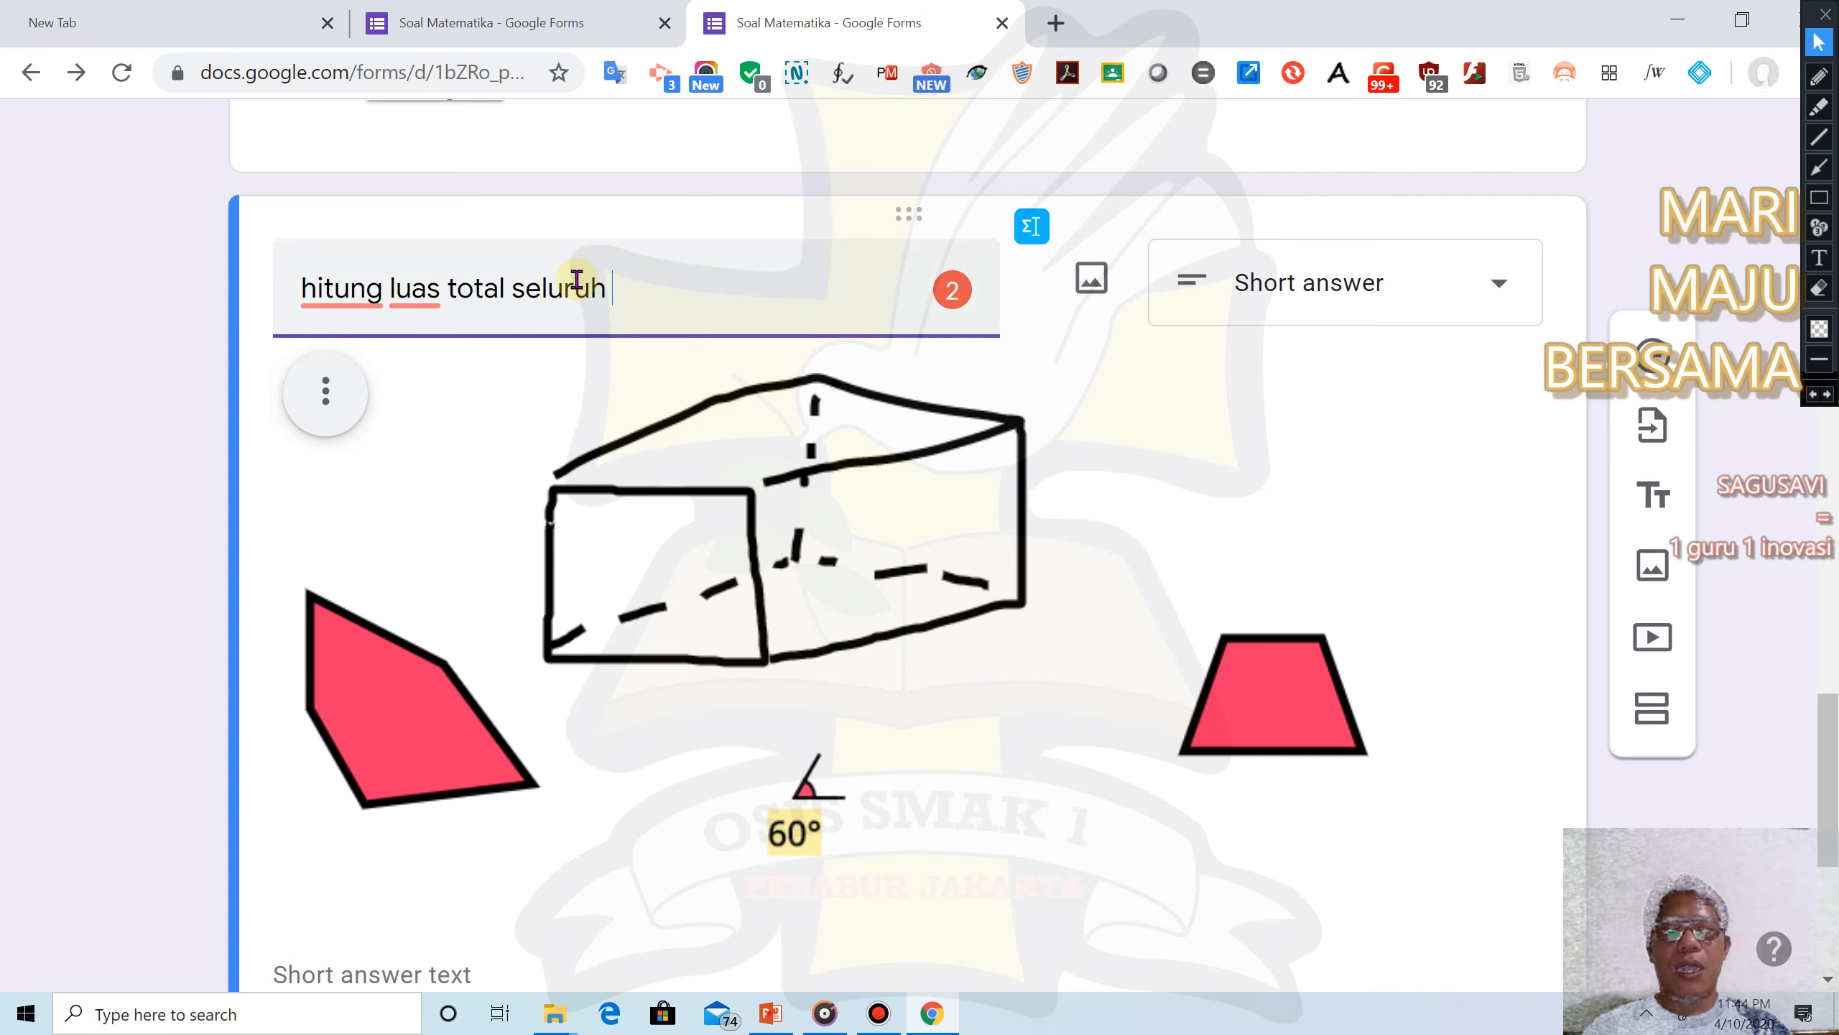
{"action": "type", "text": "bangun..."}
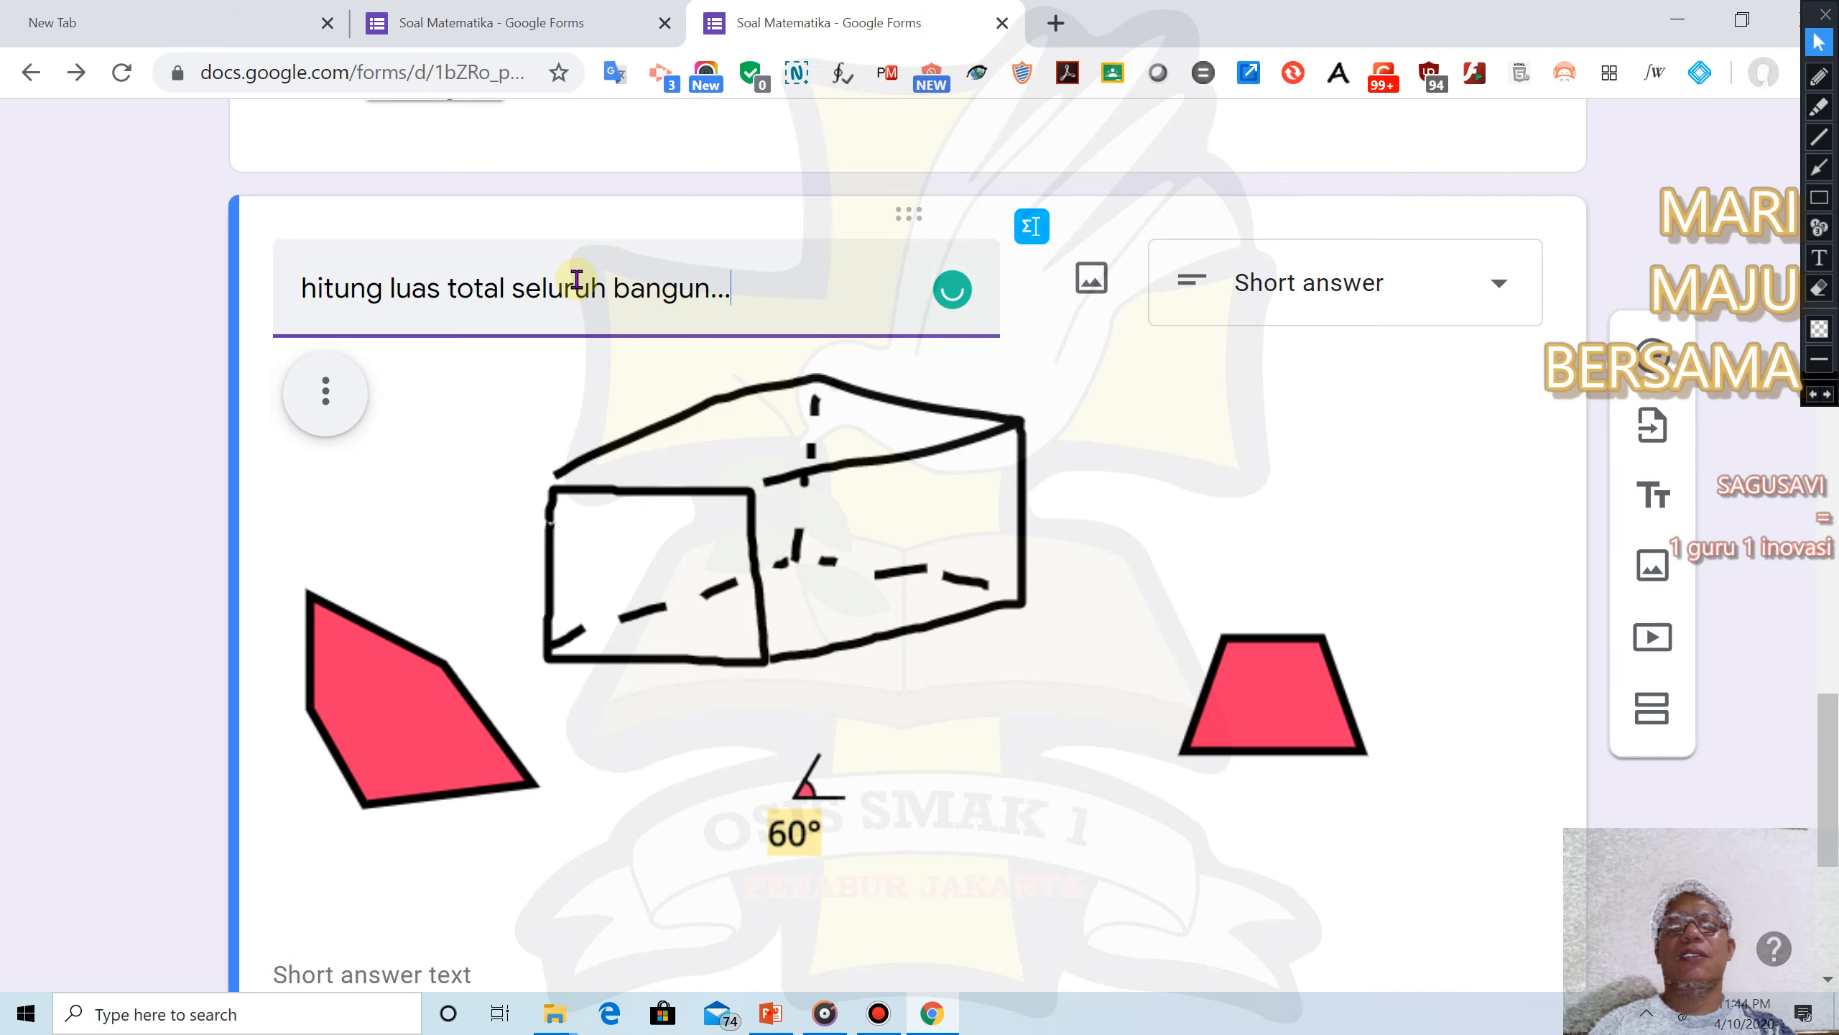
Review the question's answer type, keeping Short answer, and examine its number response validation
{"action": "left_click_drag", "start_coordinate": [1835, 743], "coordinate": [1836, 839]}
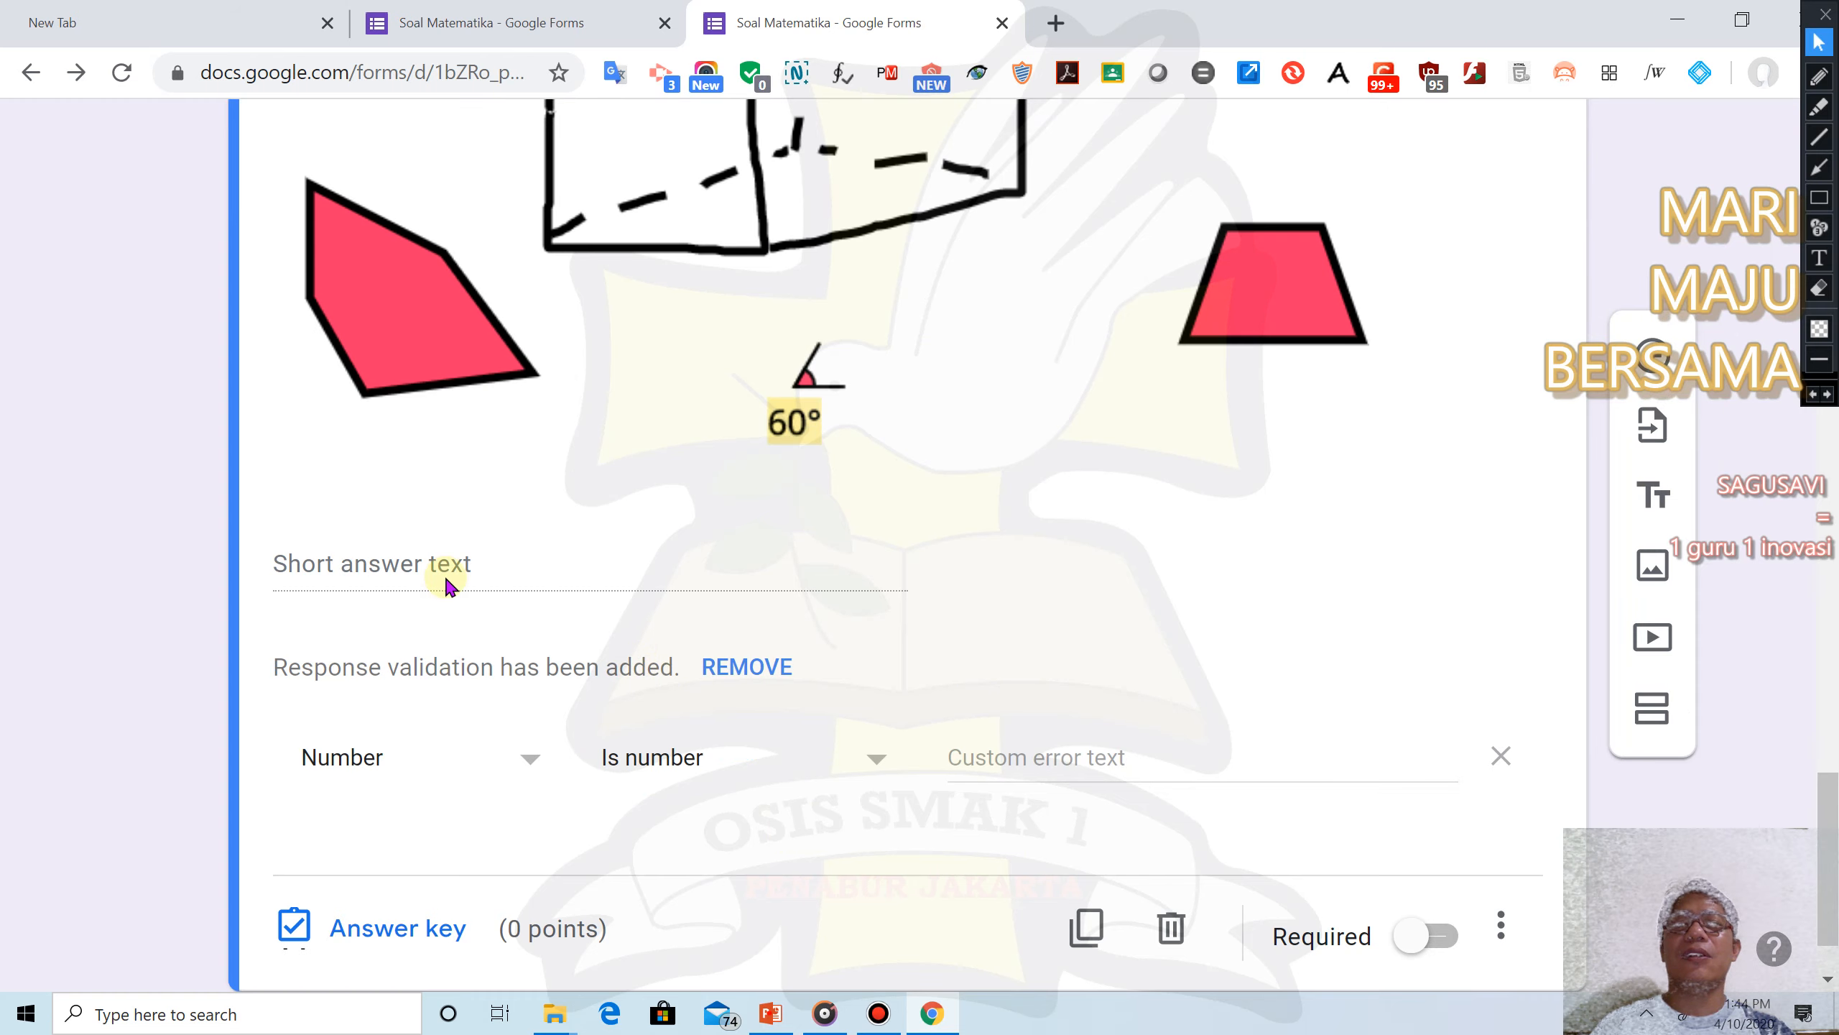
{"action": "mouse_move", "coordinate": [1827, 844]}
{"action": "left_mouse_down"}
{"action": "mouse_move", "coordinate": [1831, 656]}
{"action": "mouse_move", "coordinate": [1829, 746]}
{"action": "left_mouse_up"}
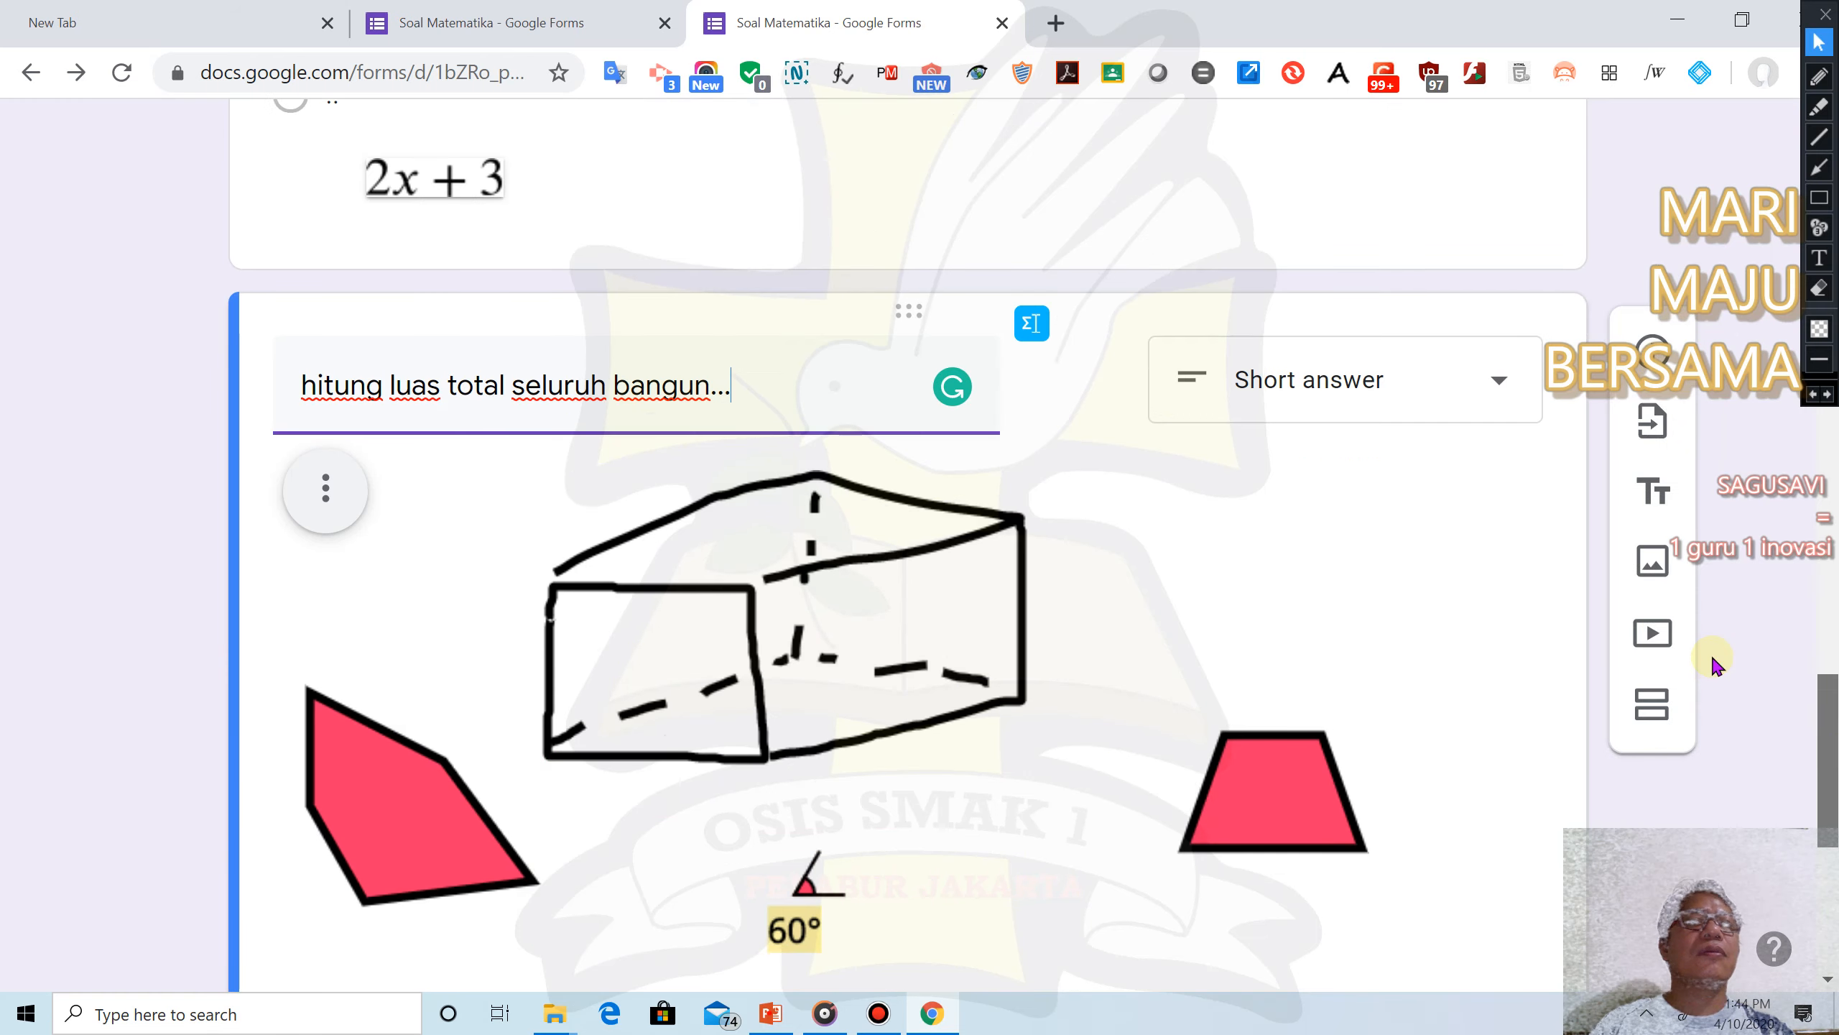
{"action": "left_click", "coordinate": [1507, 380]}
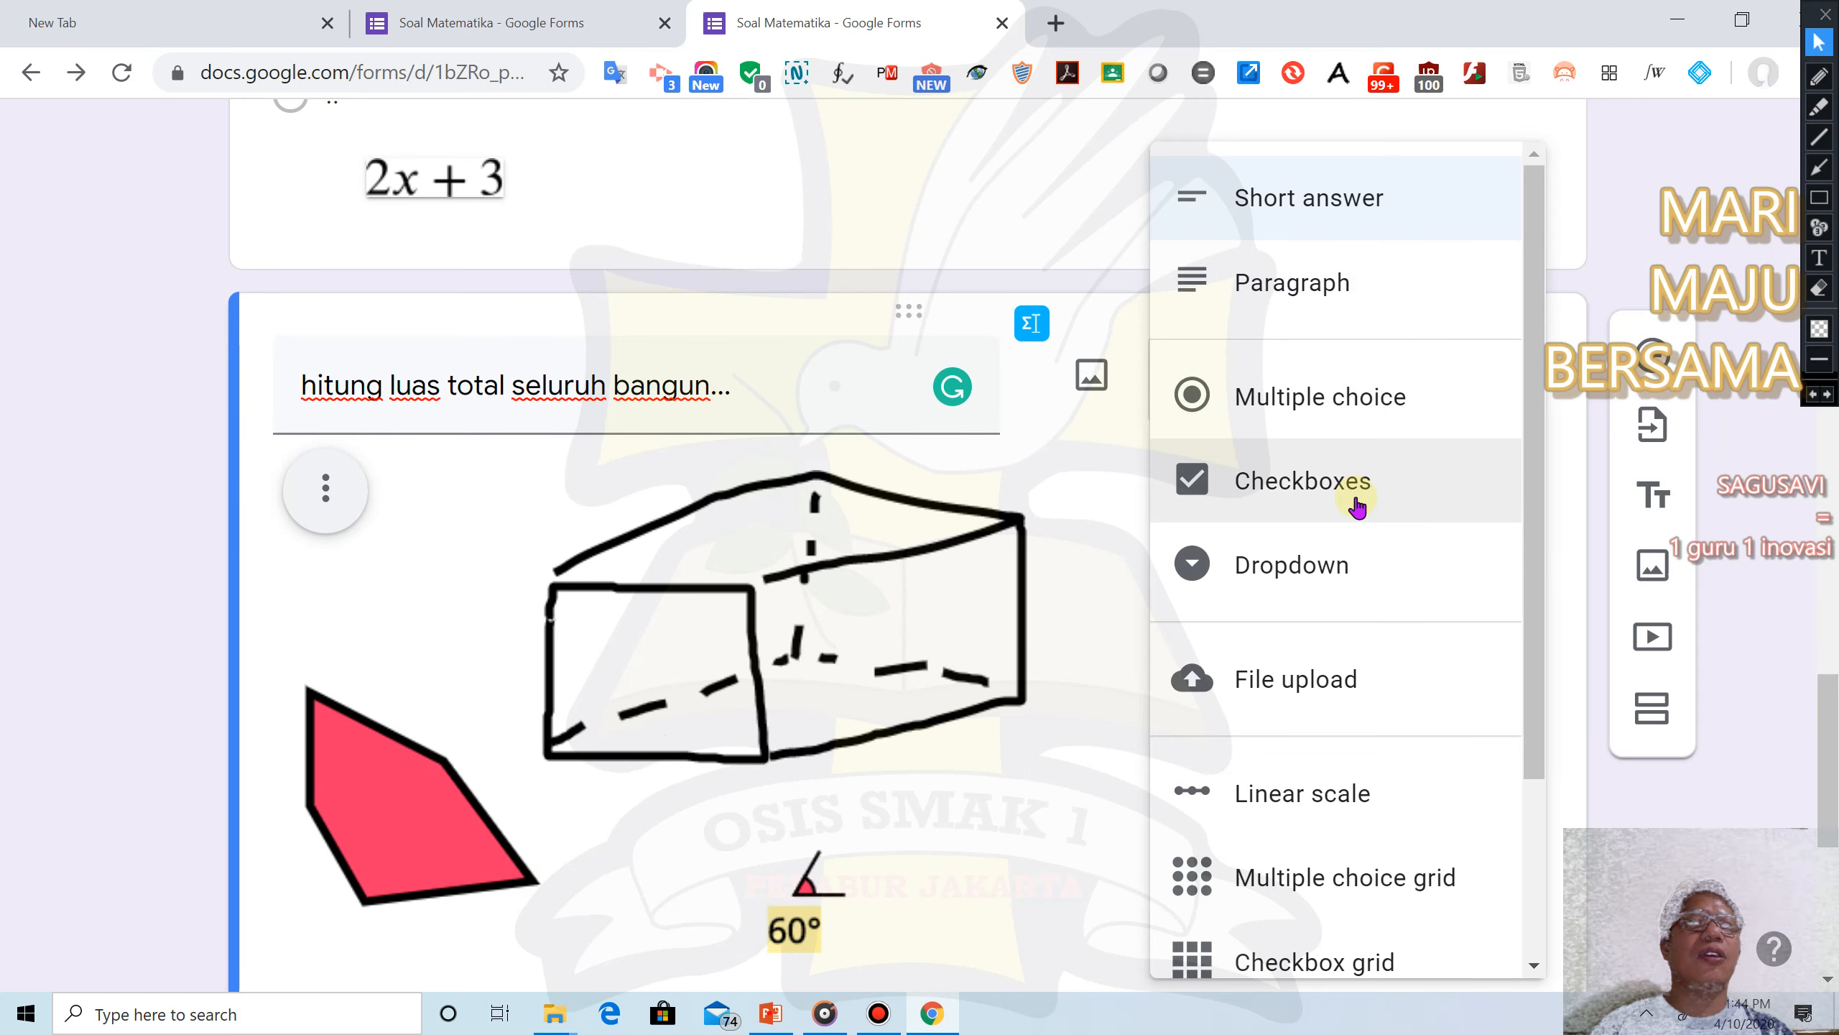
{"action": "left_click", "coordinate": [1317, 221]}
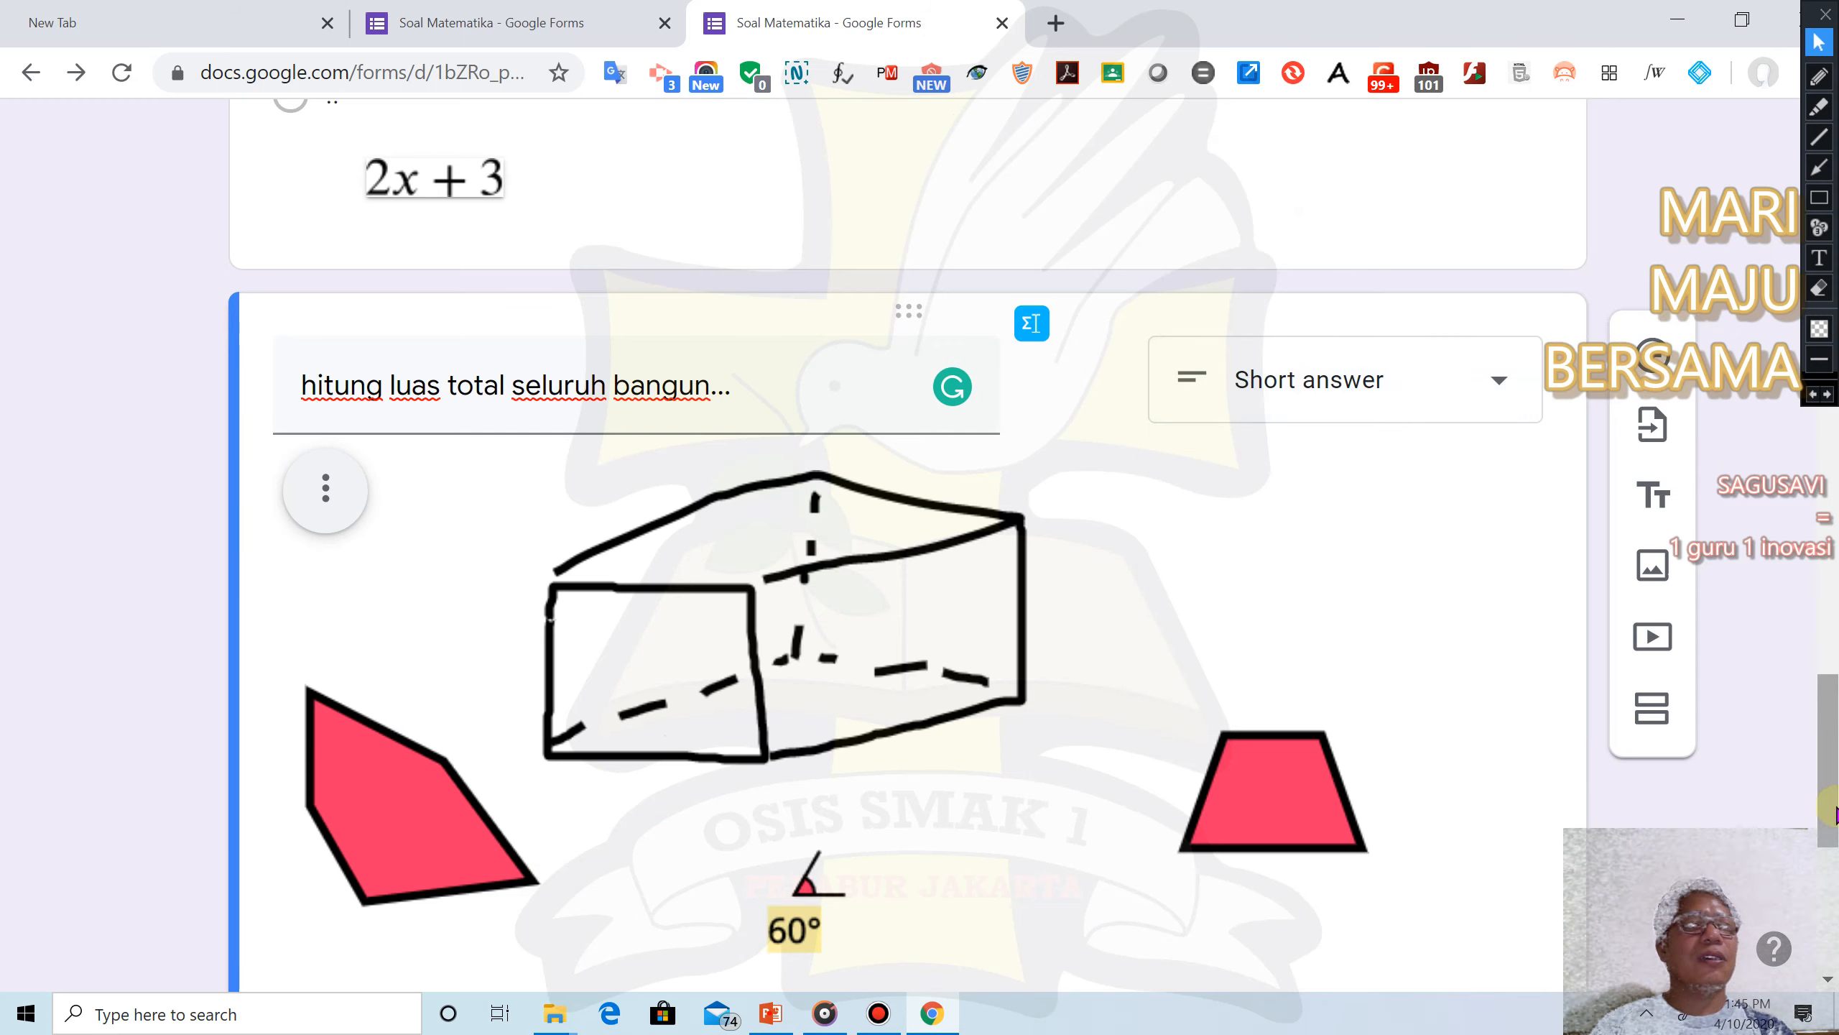
{"action": "left_click_drag", "start_coordinate": [1834, 786], "coordinate": [1830, 907]}
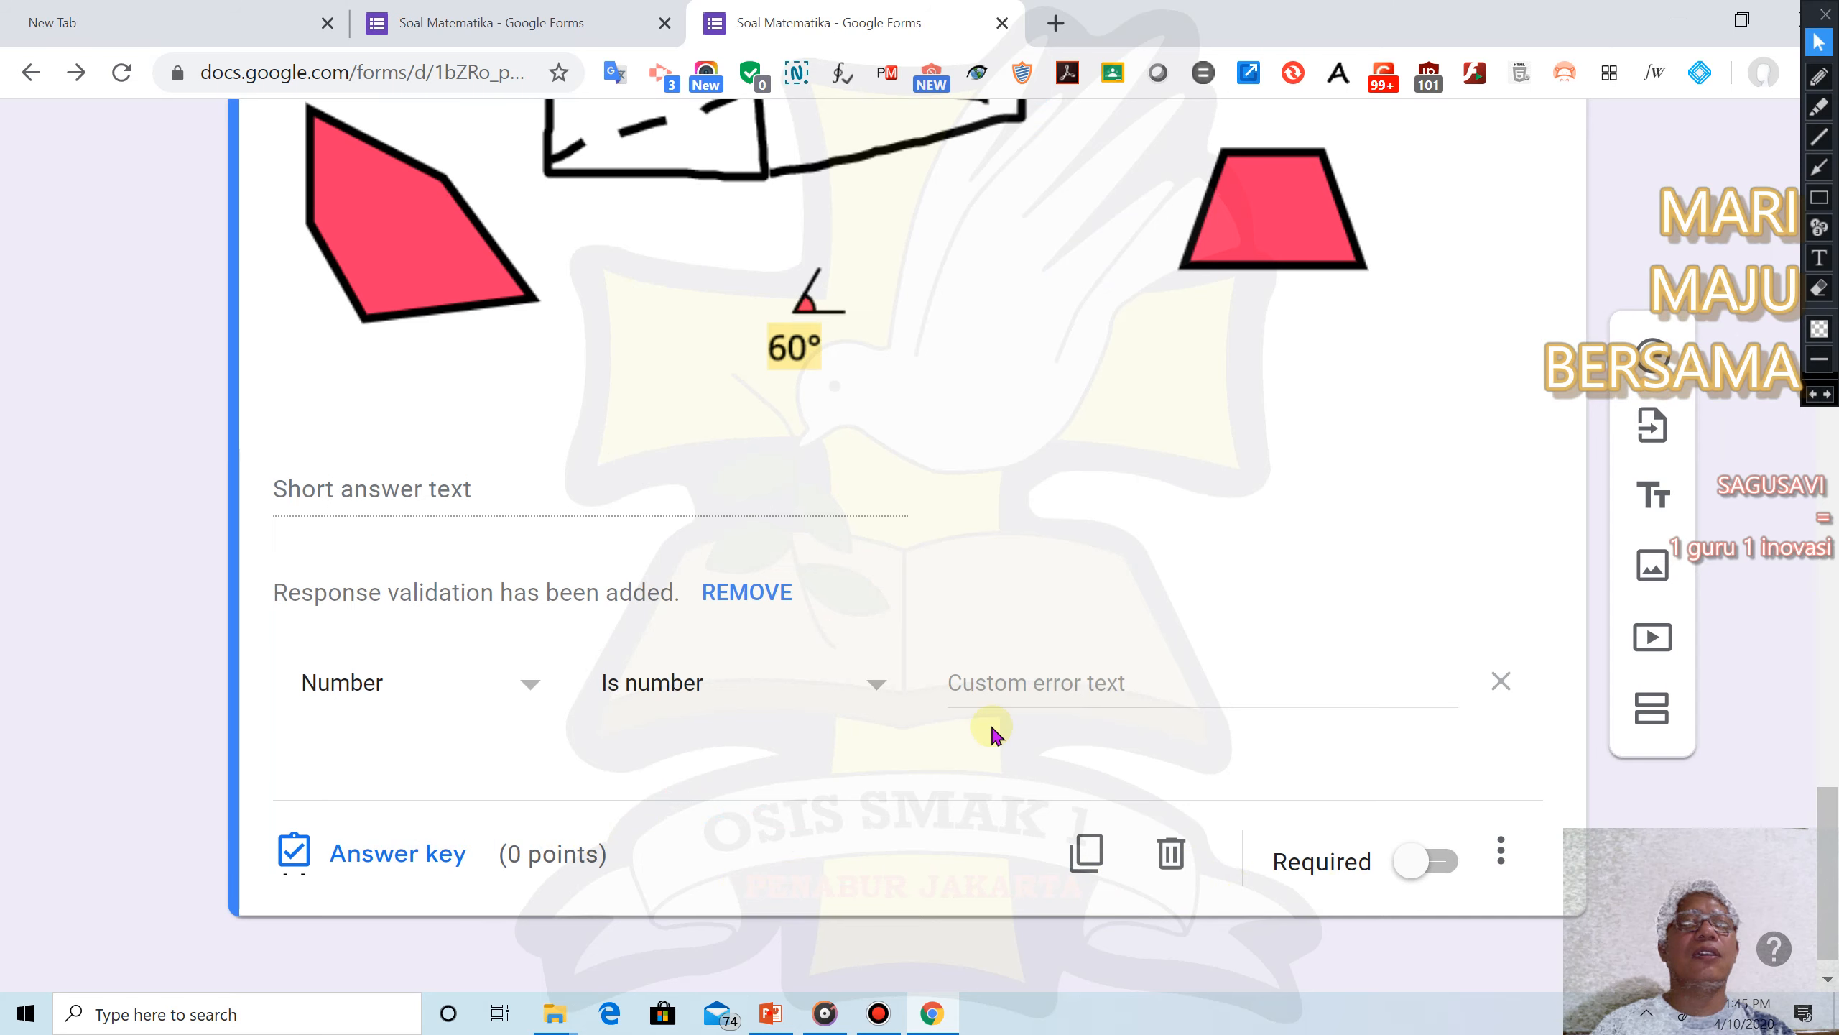
Preview the finished quiz and answer the graph question with y = x − 3
{"action": "scroll", "coordinate": [989, 637], "scroll_direction": "up", "scroll_amount": 20}
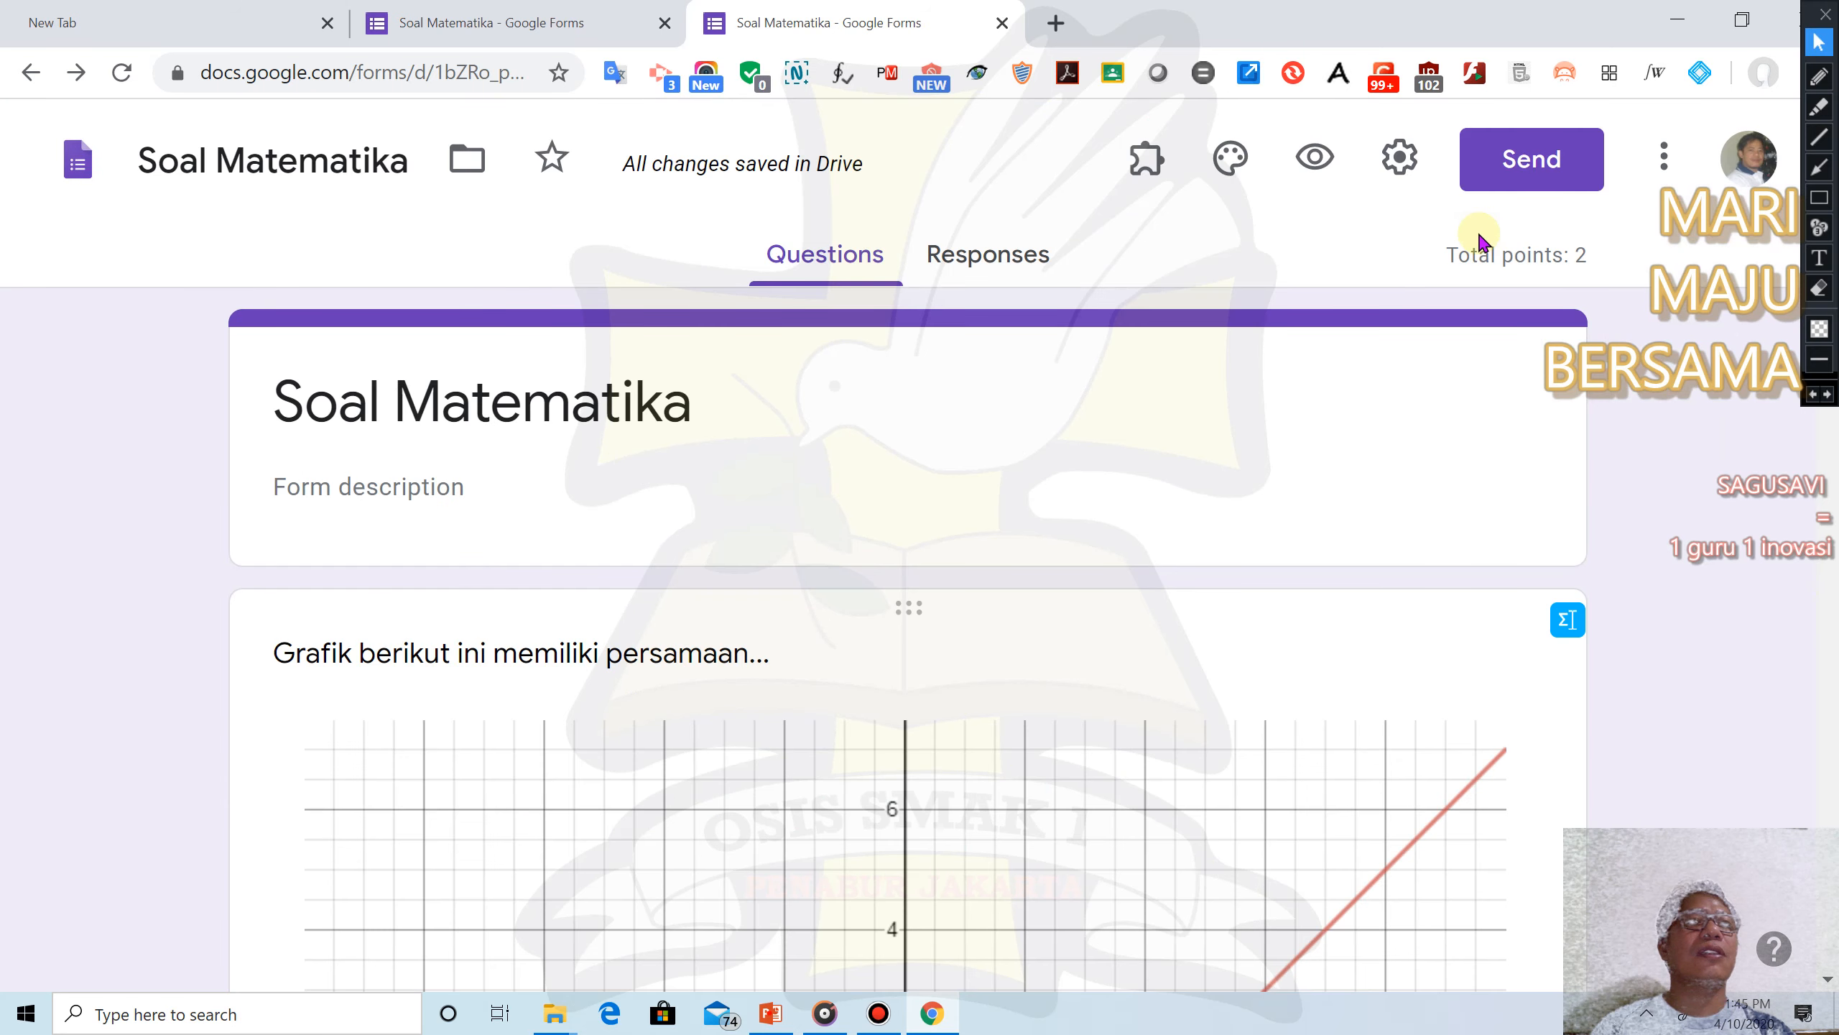
{"action": "left_click", "coordinate": [1315, 157]}
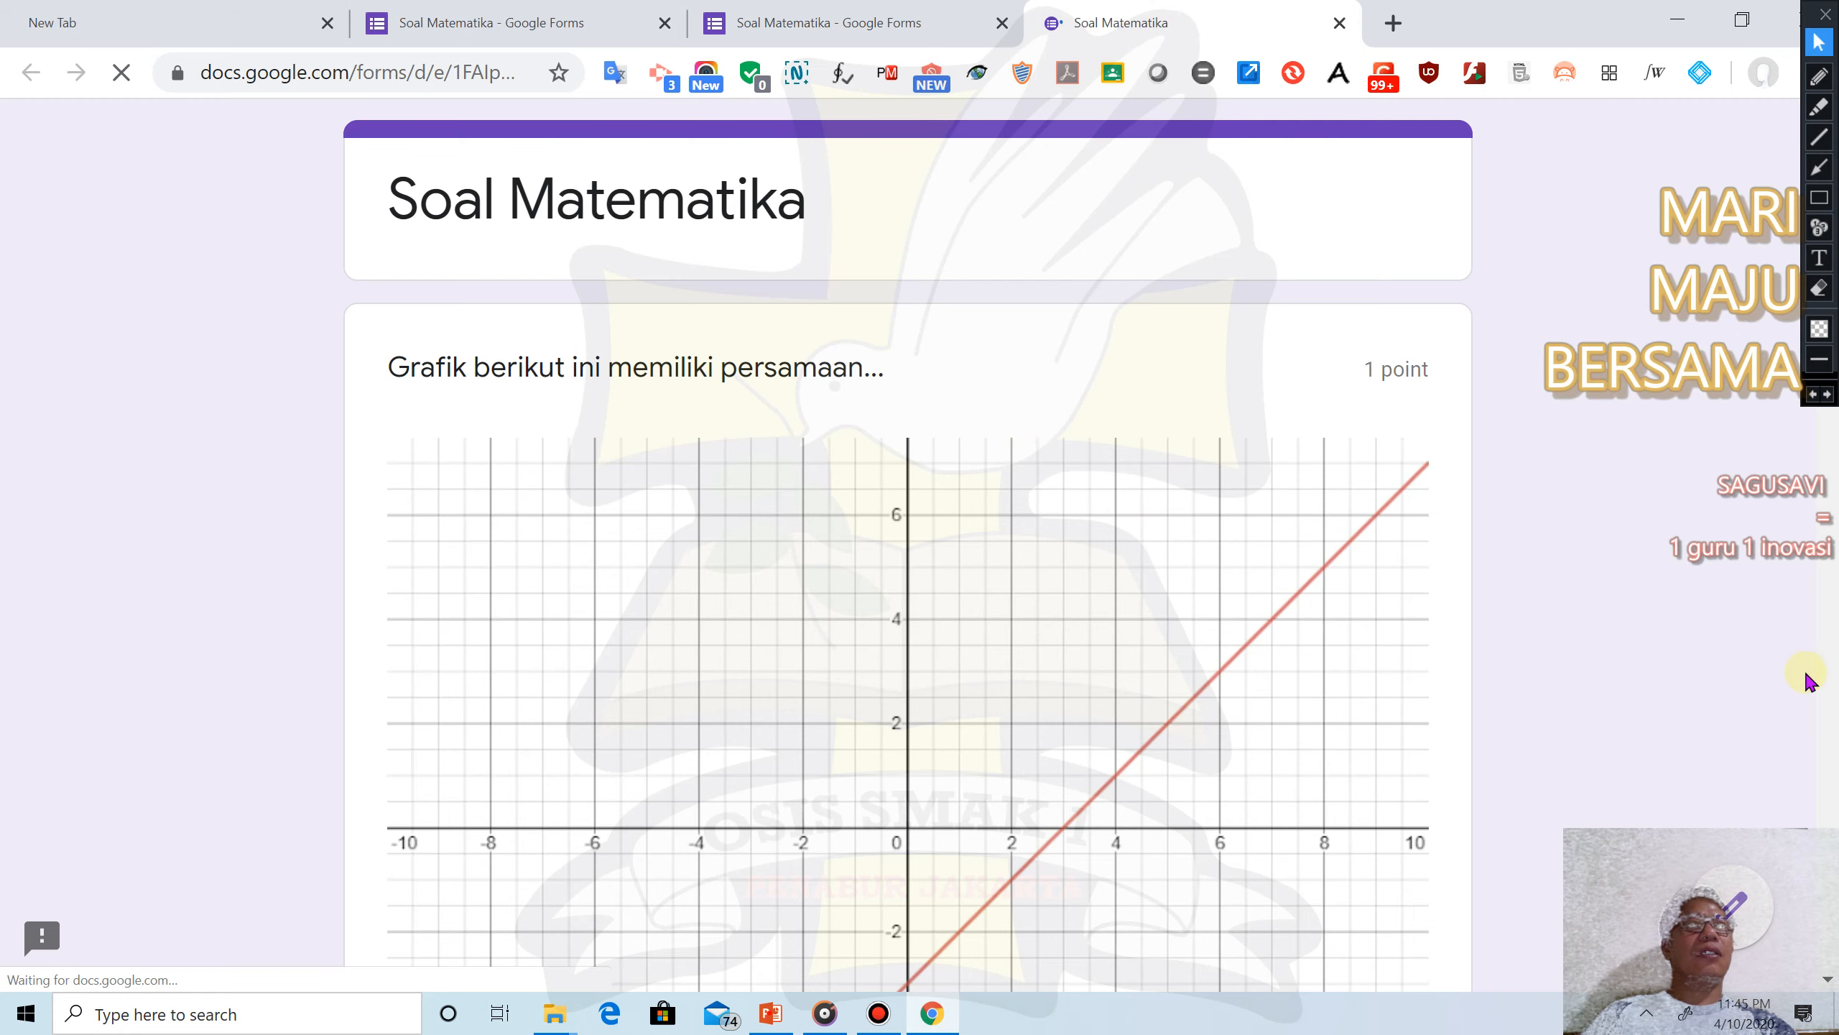
{"action": "scroll", "coordinate": [1248, 657], "scroll_direction": "down", "scroll_amount": 8}
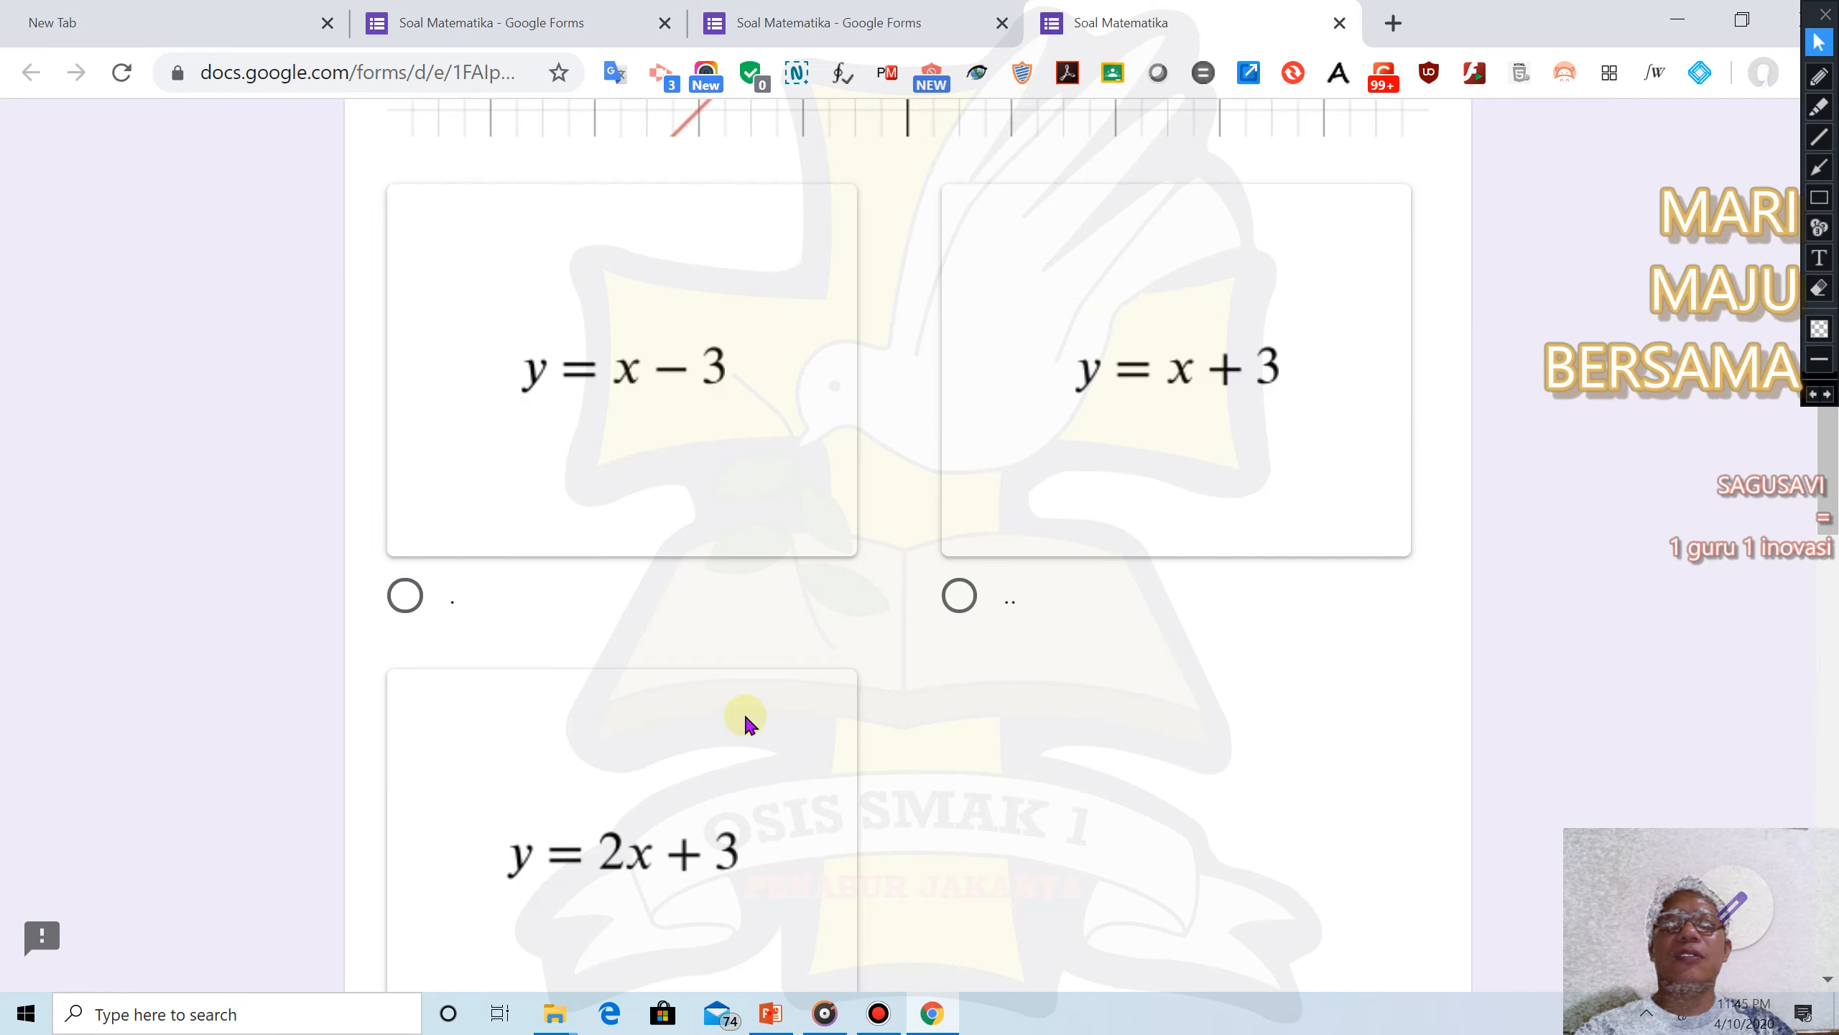
{"action": "scroll", "coordinate": [788, 724], "scroll_direction": "down", "scroll_amount": 3}
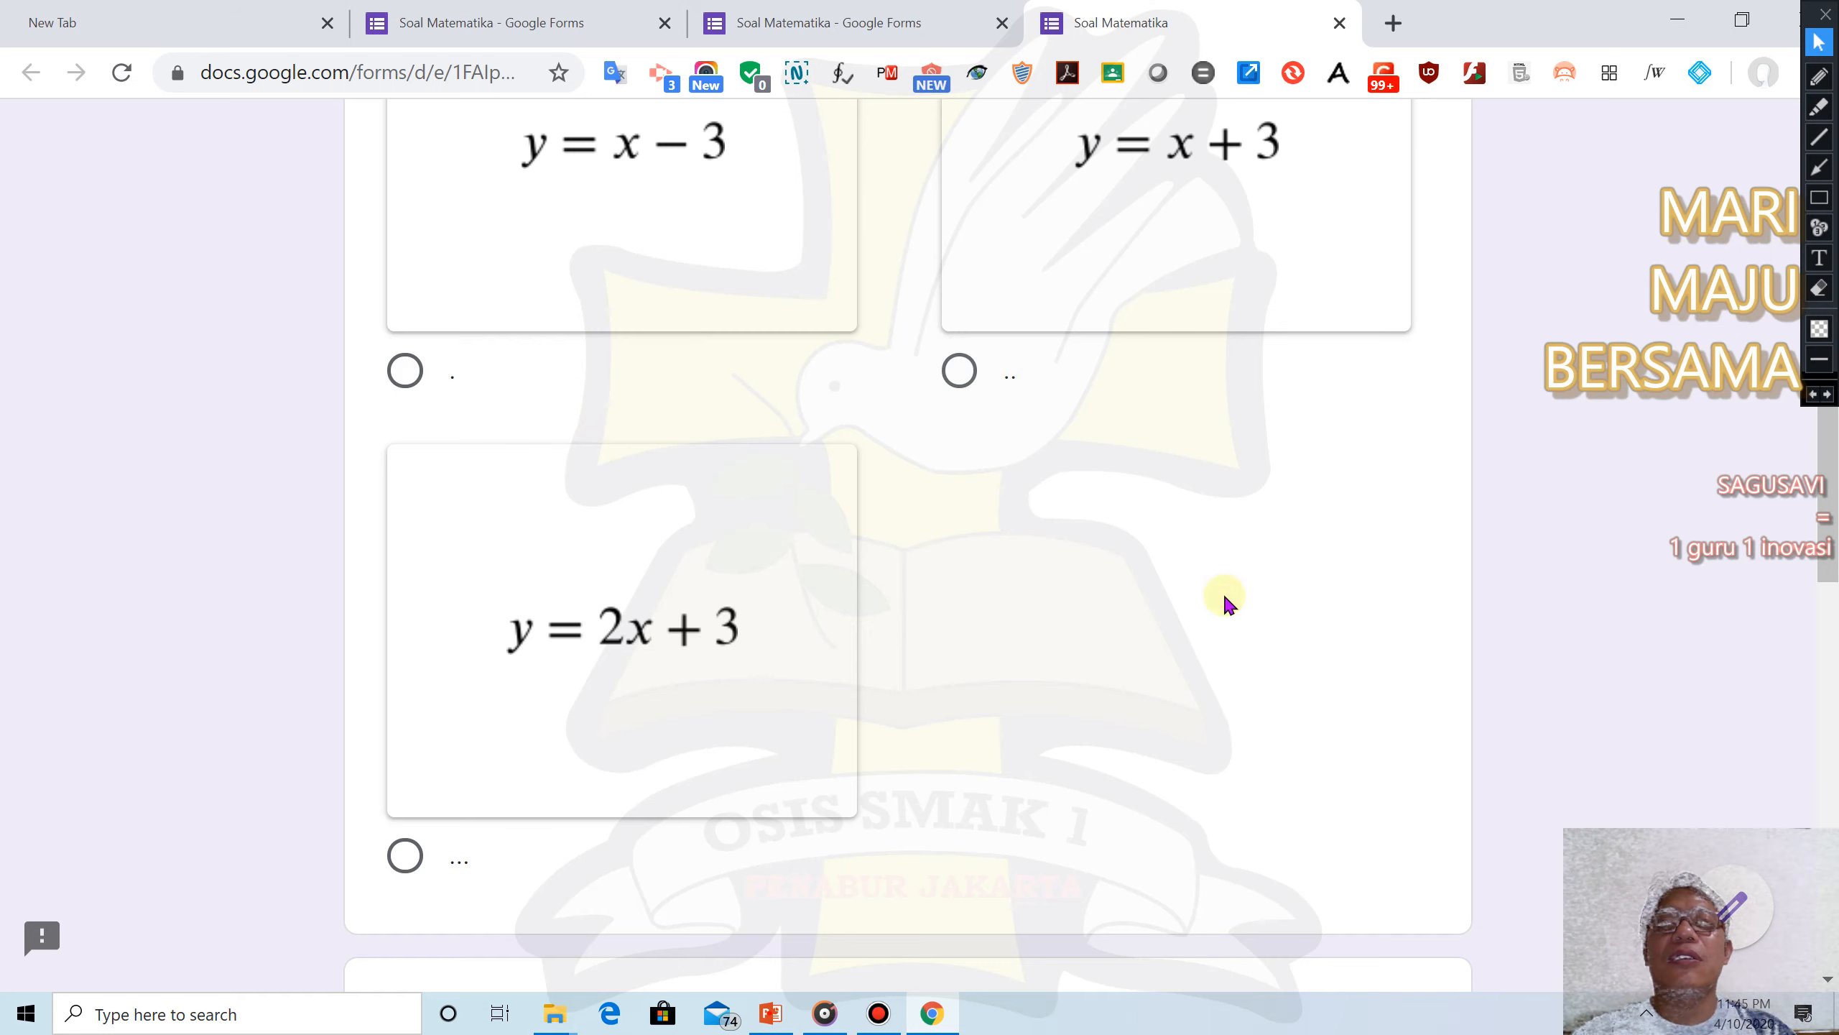
{"action": "scroll", "coordinate": [152, 653], "scroll_direction": "up", "scroll_amount": 2}
{"action": "scroll", "coordinate": [140, 678], "scroll_direction": "up", "scroll_amount": 2}
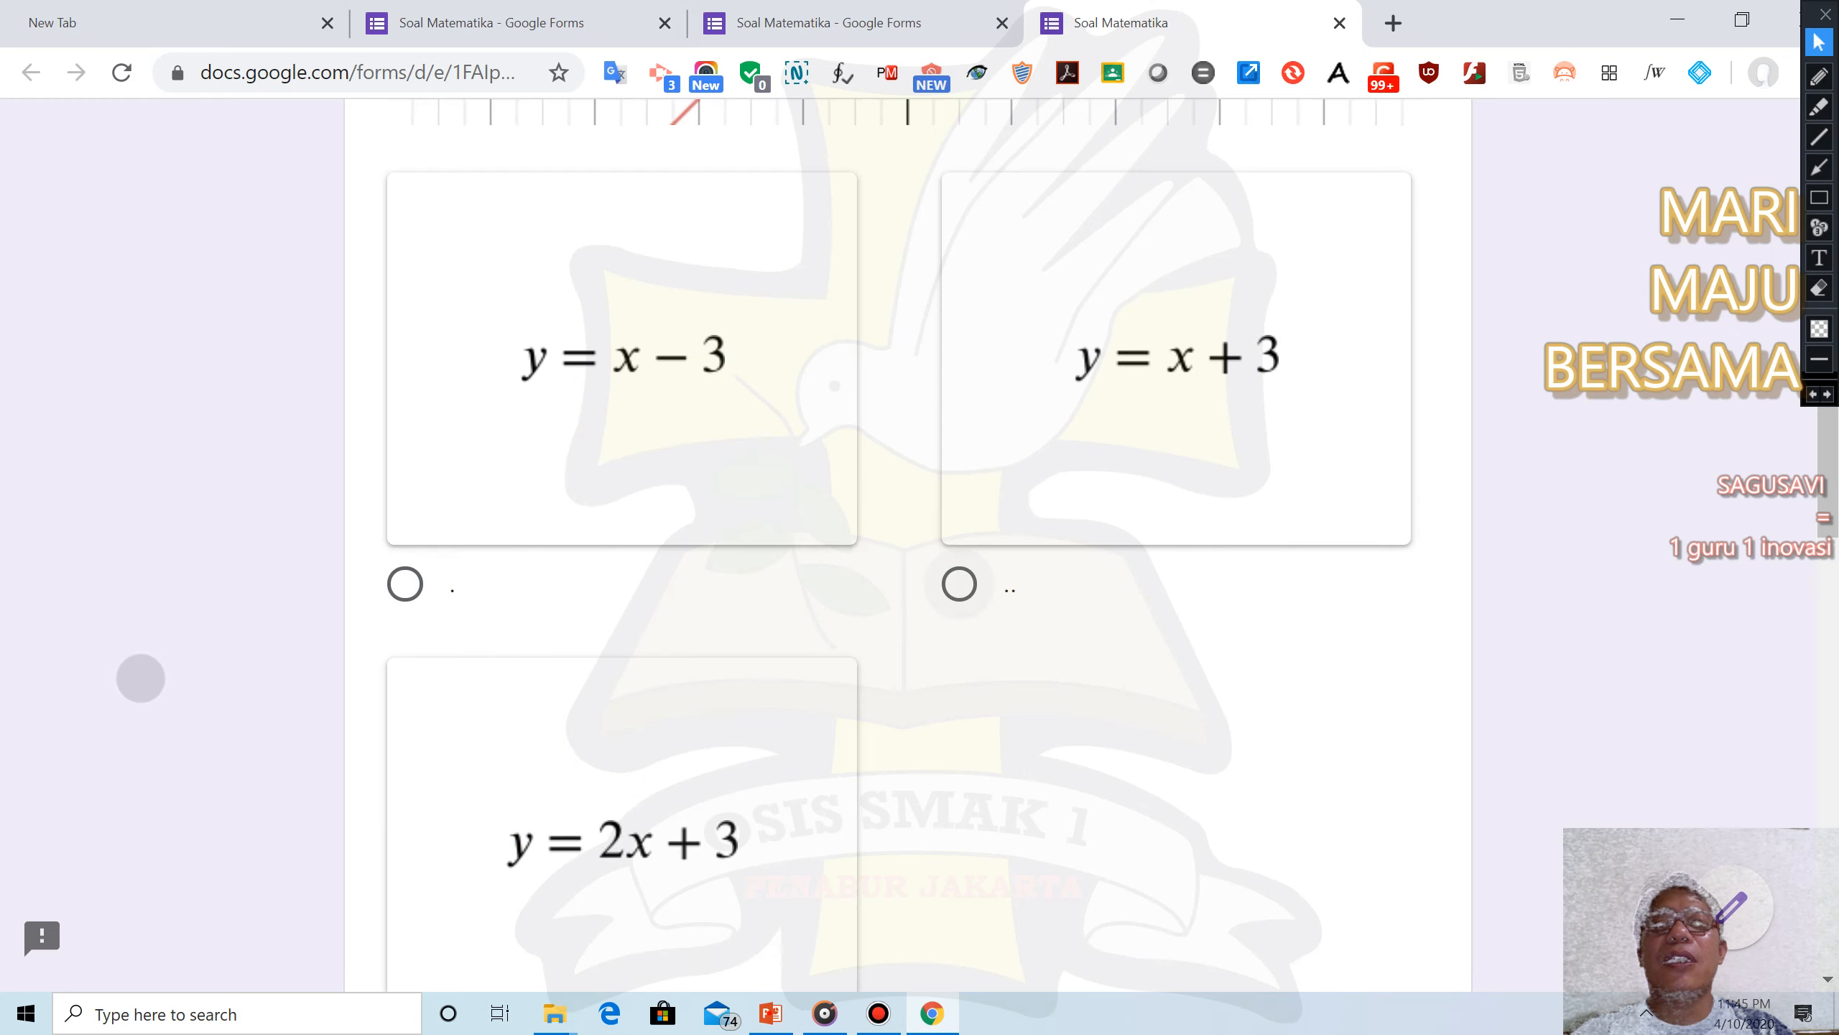
{"action": "scroll", "coordinate": [148, 698], "scroll_direction": "up", "scroll_amount": 1}
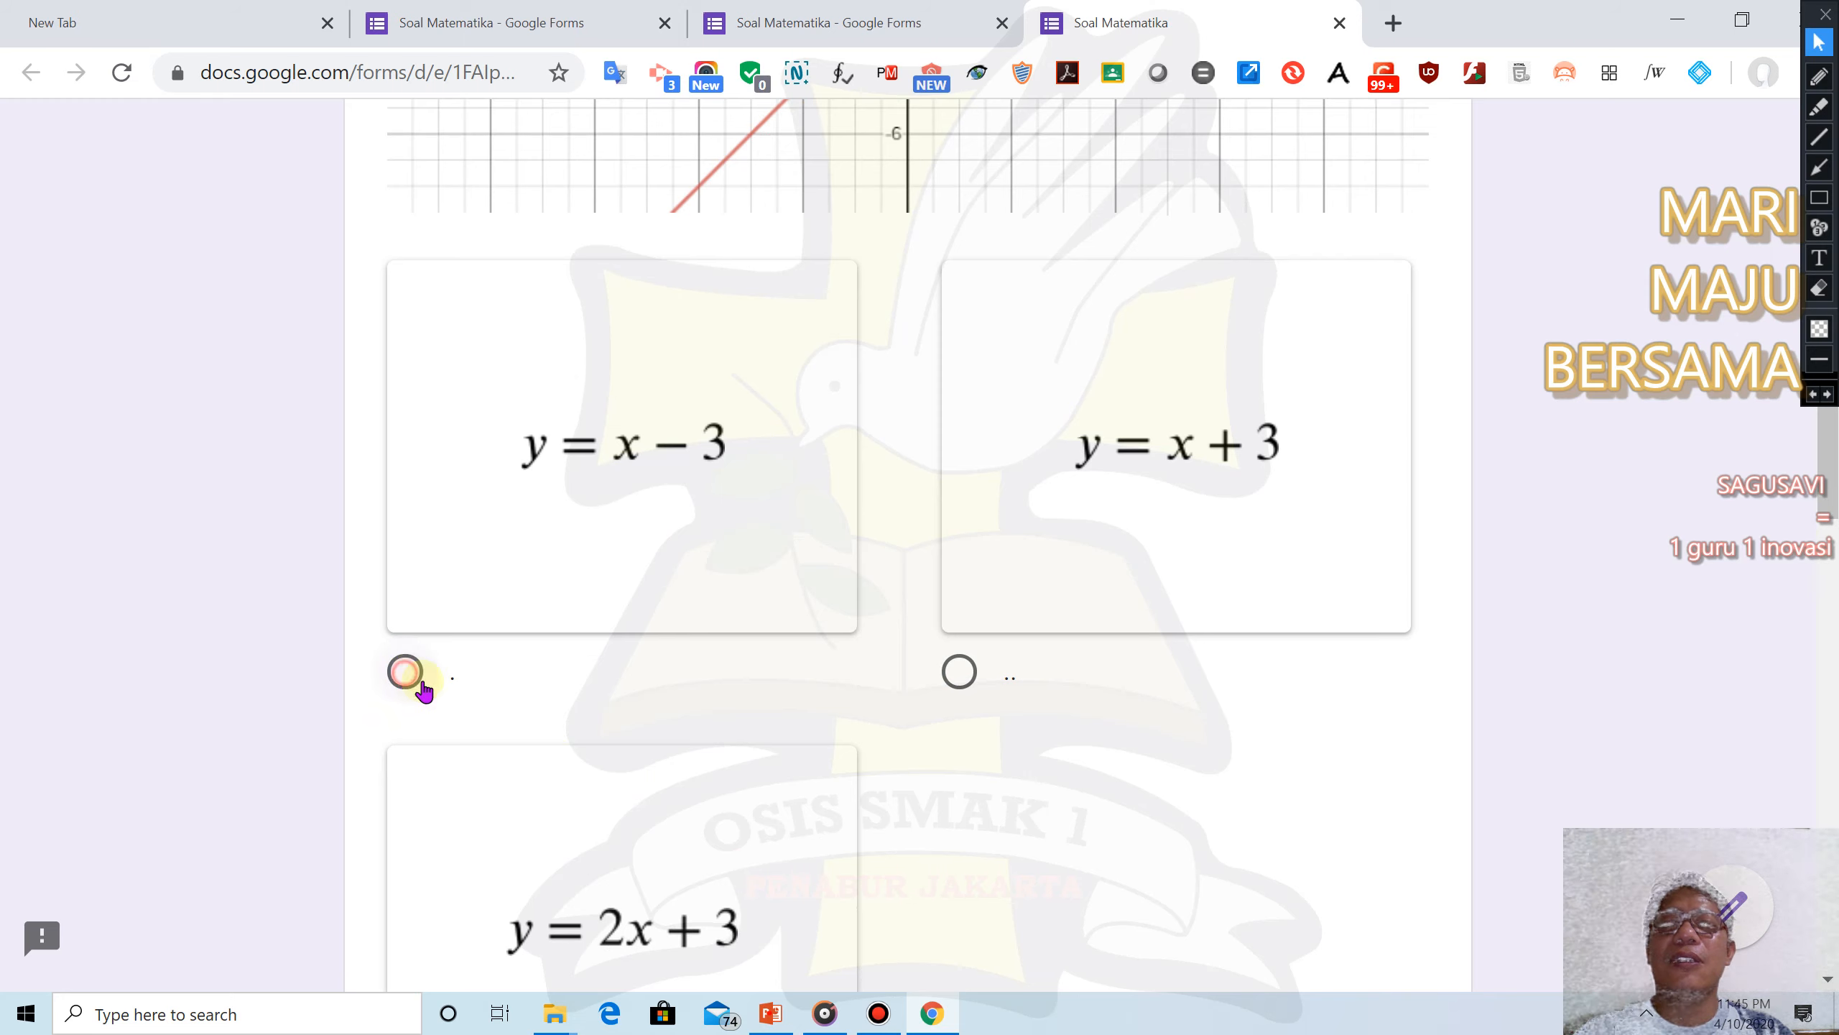
{"action": "left_click", "coordinate": [406, 674]}
Choose 2x + 3 as the answer to the square-root and fraction equation question
{"action": "scroll", "coordinate": [78, 567], "scroll_direction": "down", "scroll_amount": 5}
{"action": "scroll", "coordinate": [75, 558], "scroll_direction": "down", "scroll_amount": 12}
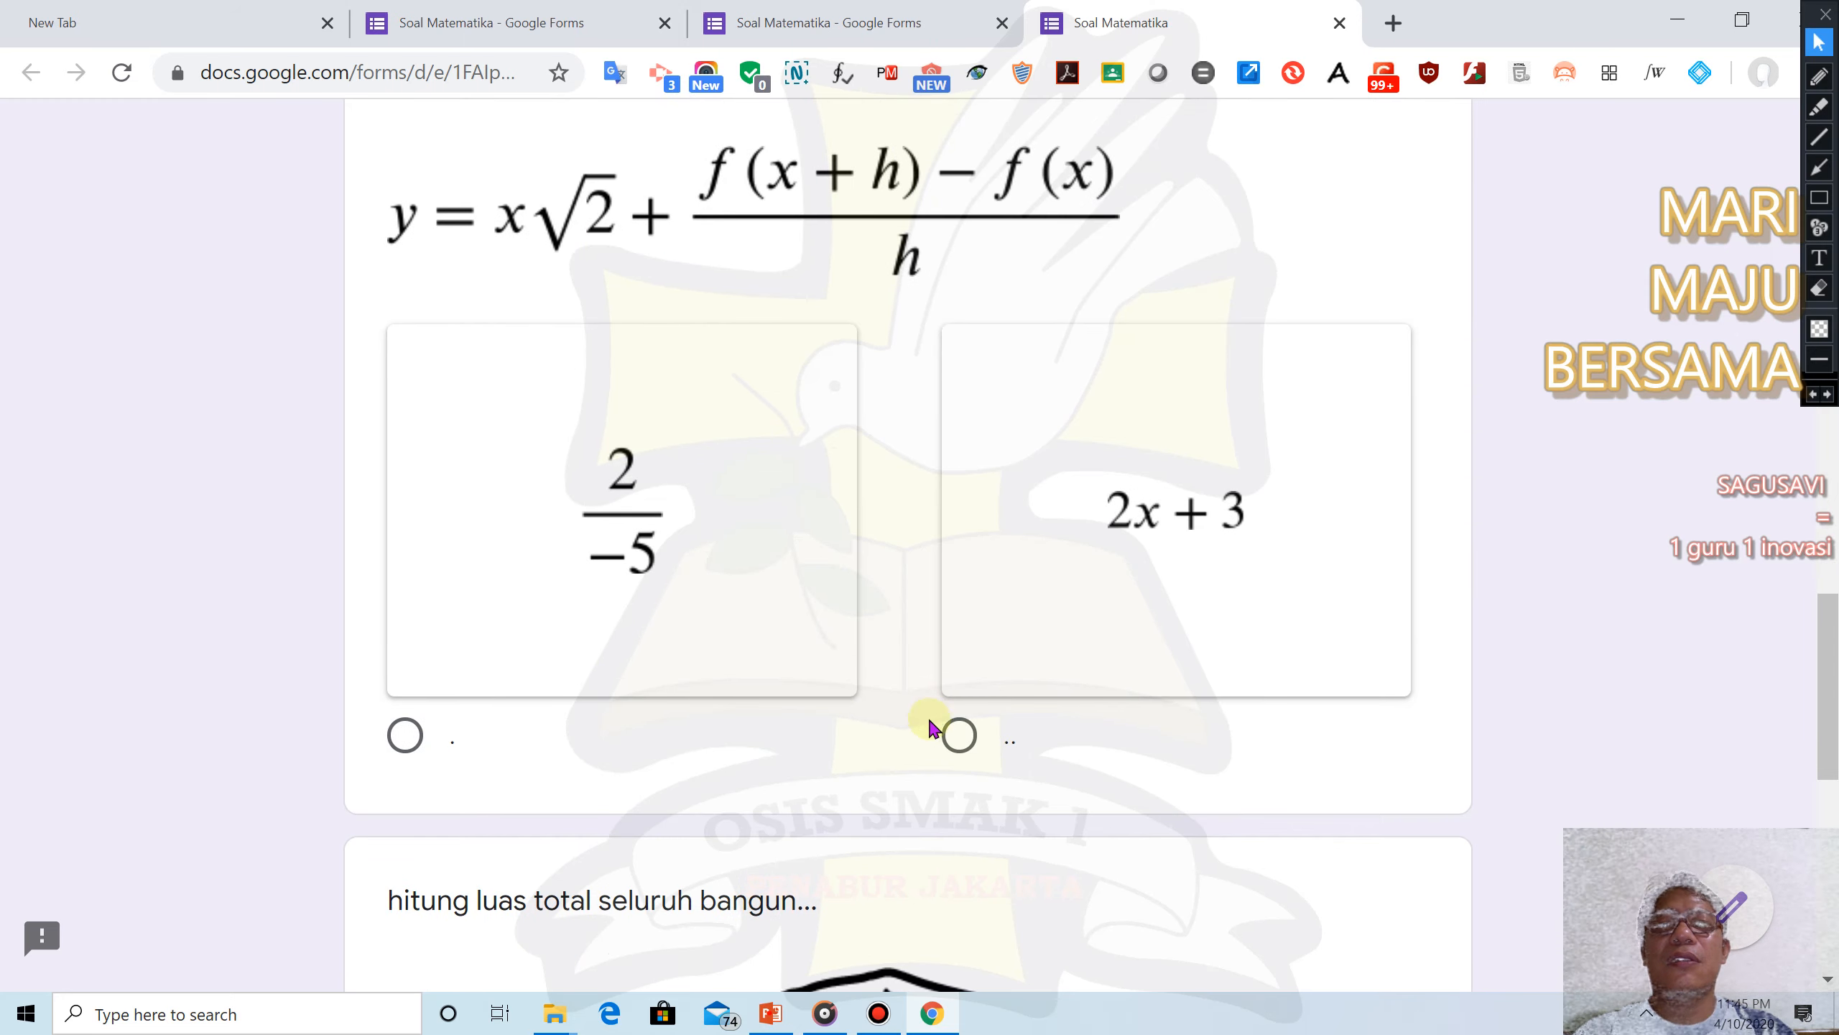
{"action": "left_click", "coordinate": [960, 737]}
Enter 300 as the short answer to the total area question and submit the quiz response
{"action": "scroll", "coordinate": [96, 584], "scroll_direction": "down", "scroll_amount": 12}
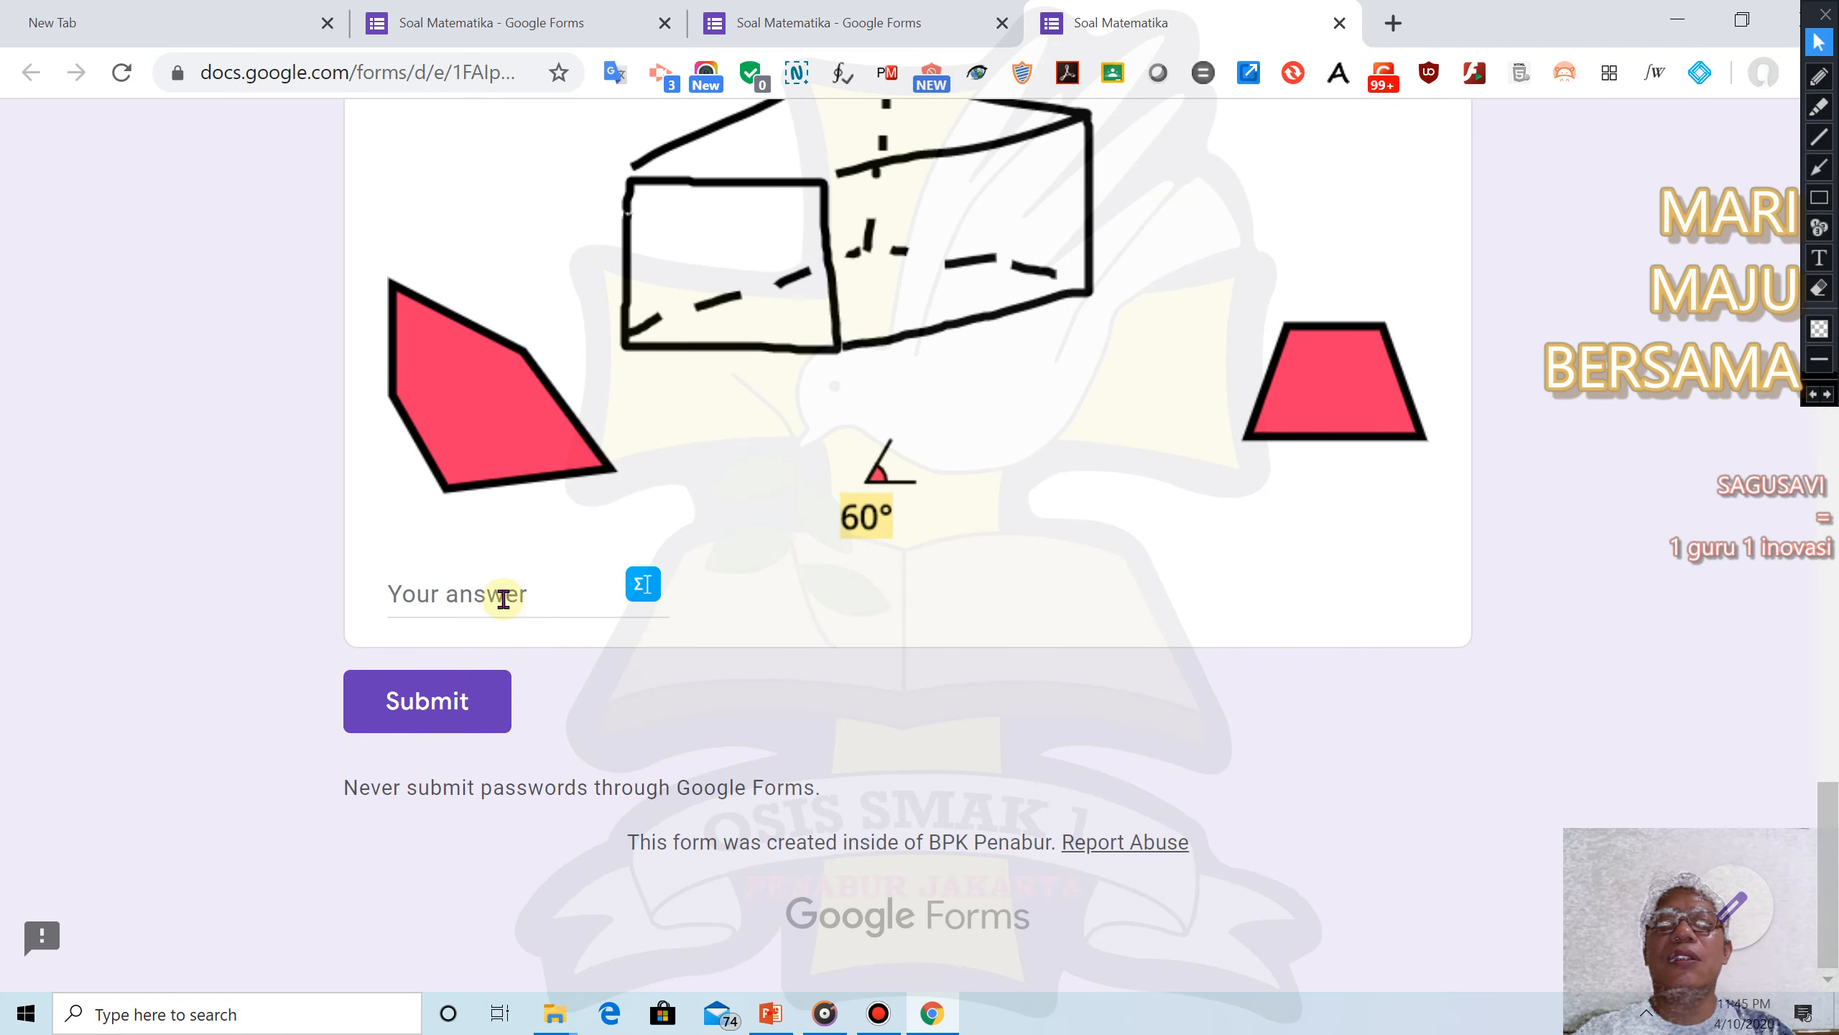
{"action": "left_click", "coordinate": [505, 599]}
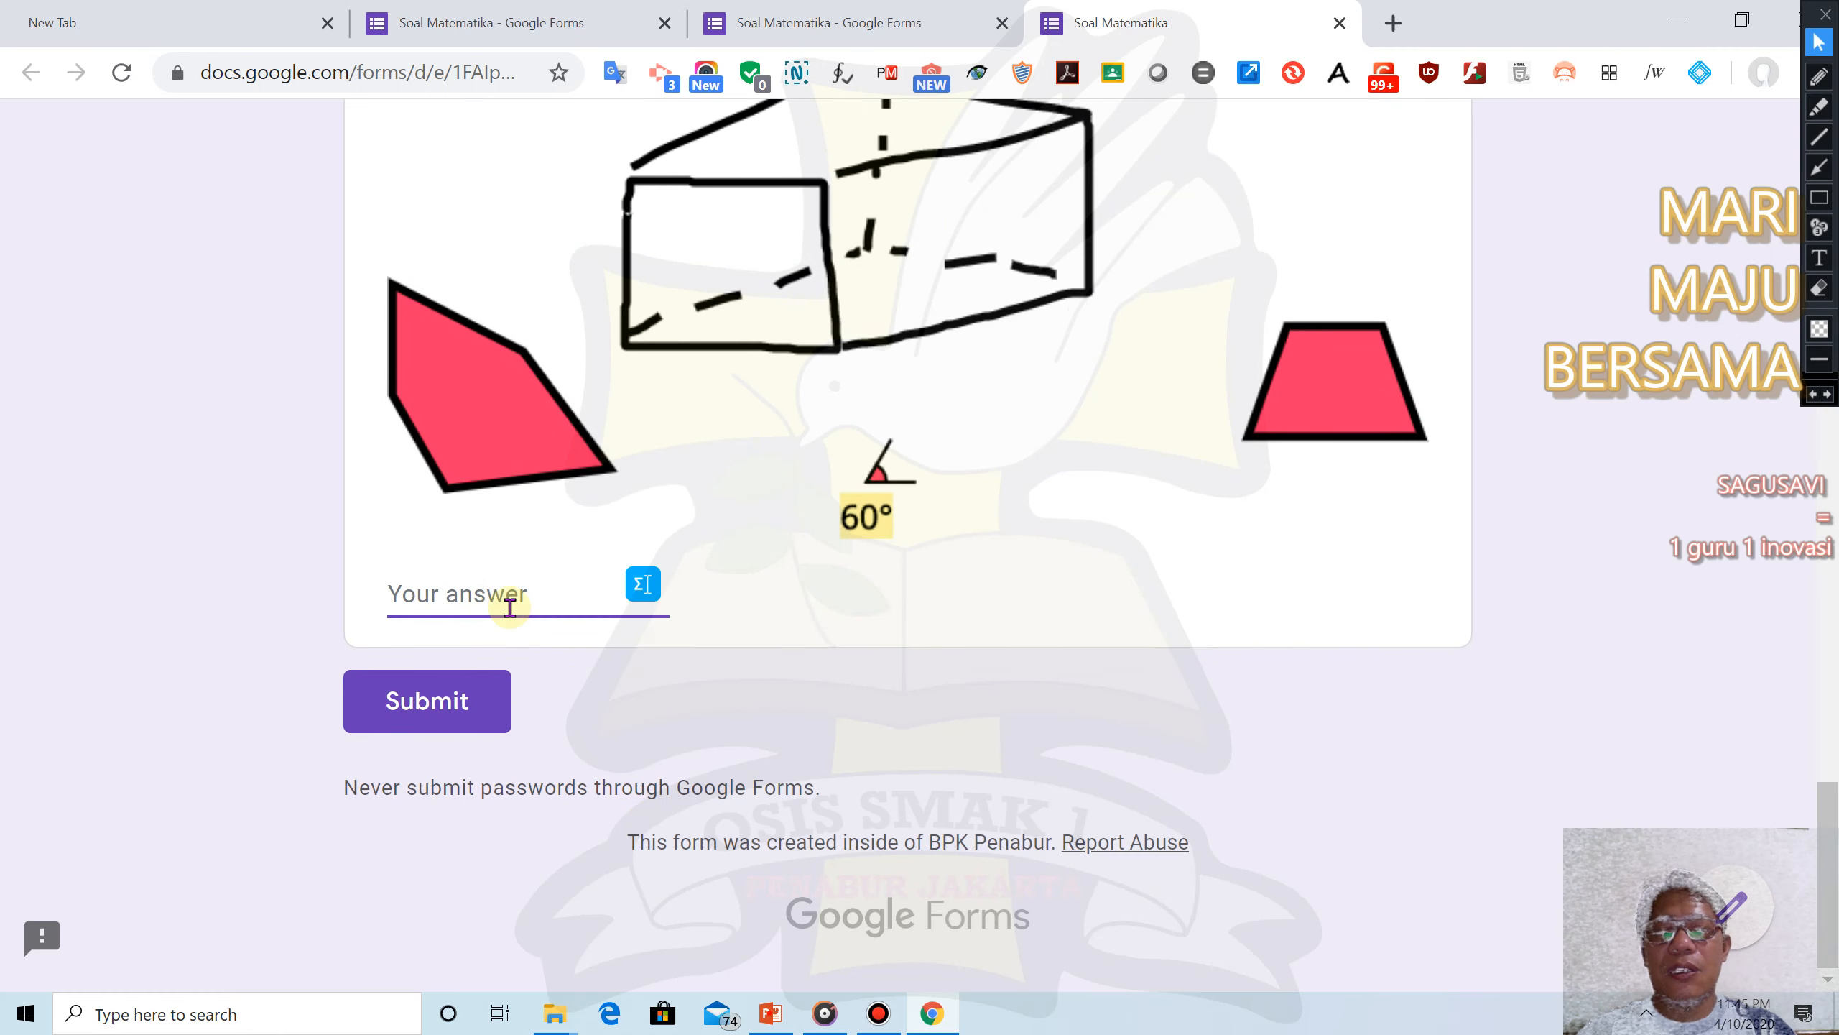
{"action": "type", "text": "300"}
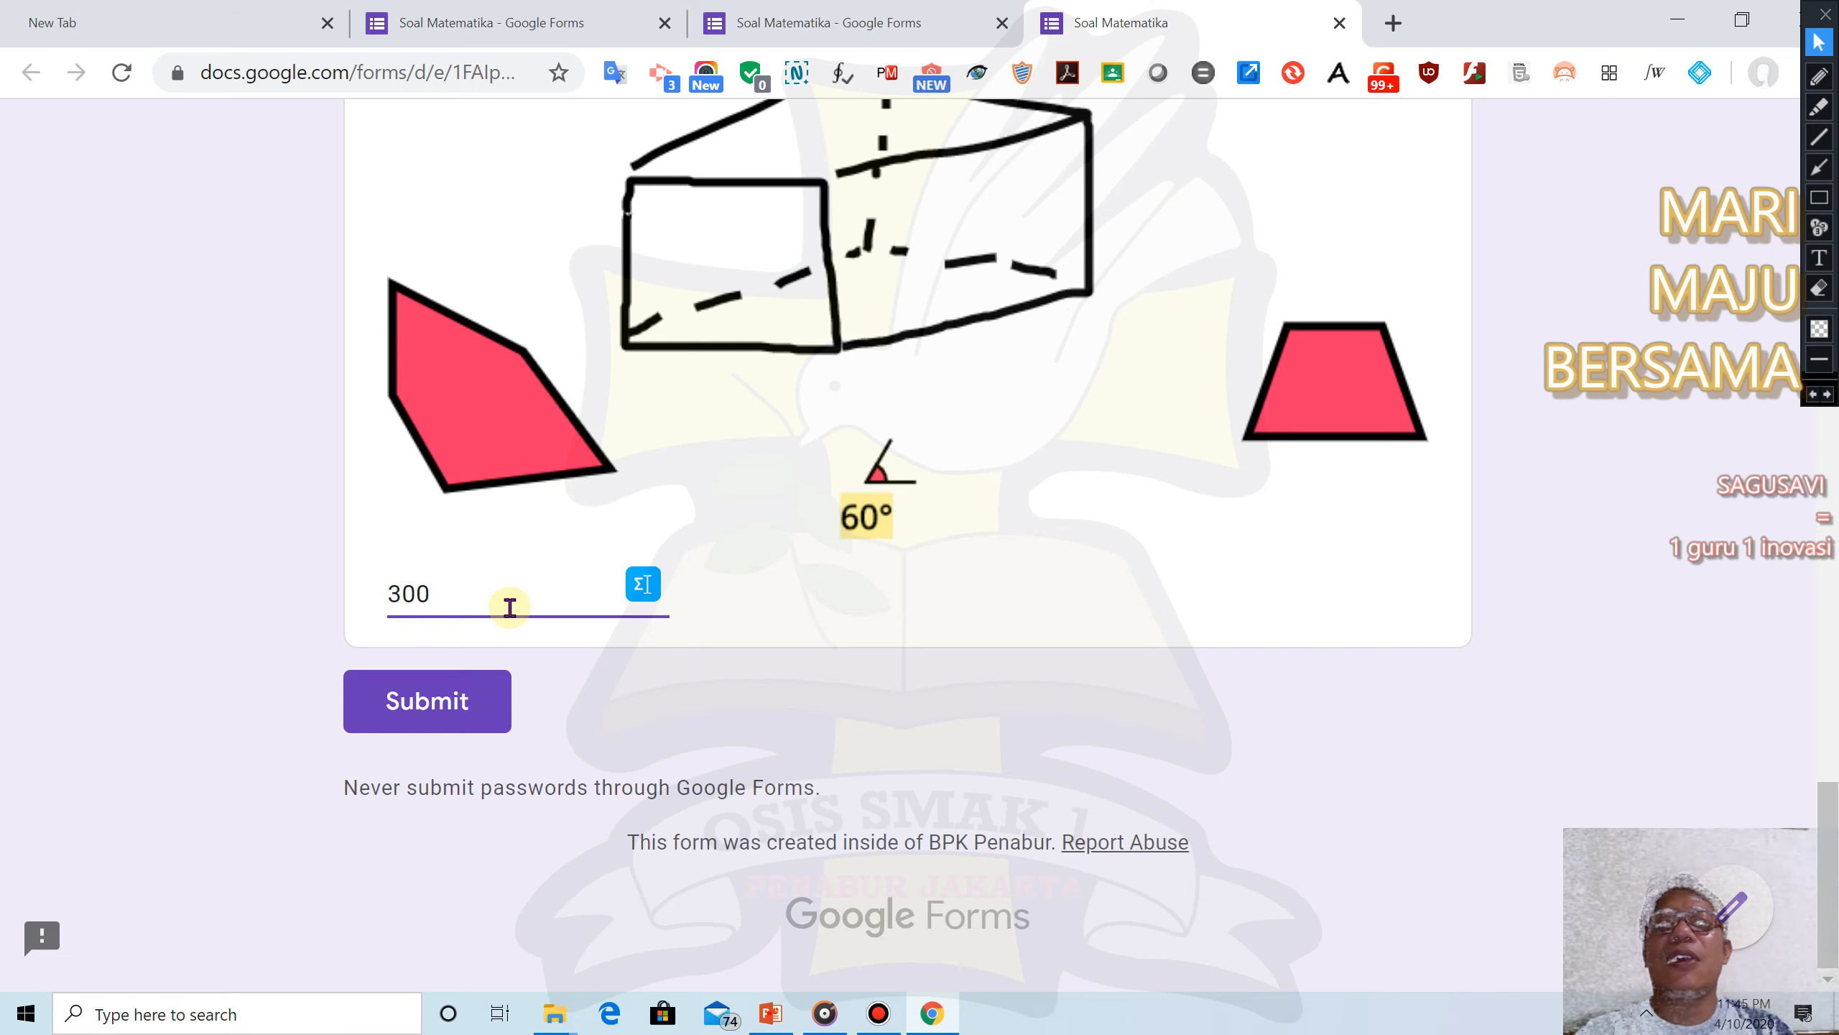
{"action": "left_click", "coordinate": [461, 719]}
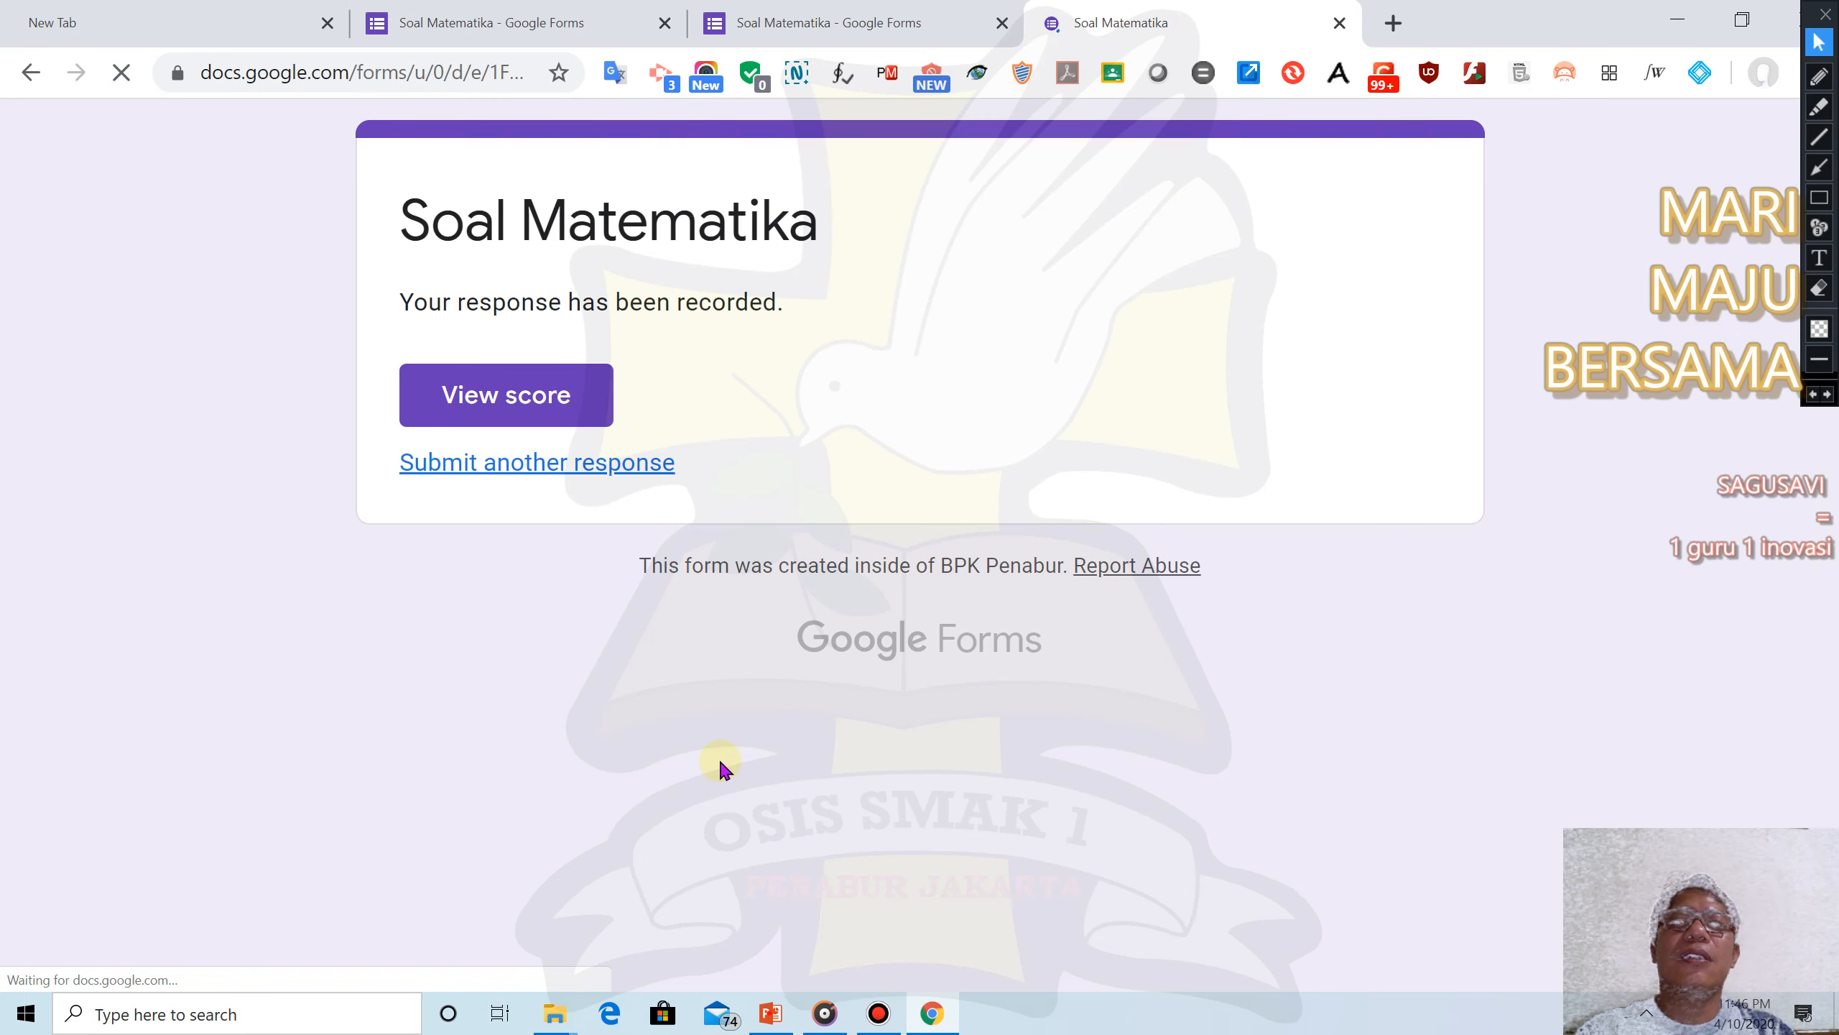
Switch to the PowerPoint presentation and show the title slide "CARA MEMASUKKAN PERSAMAAN DALAM SOAL DI GOOGLE FORM"
{"action": "left_click", "coordinate": [771, 1014]}
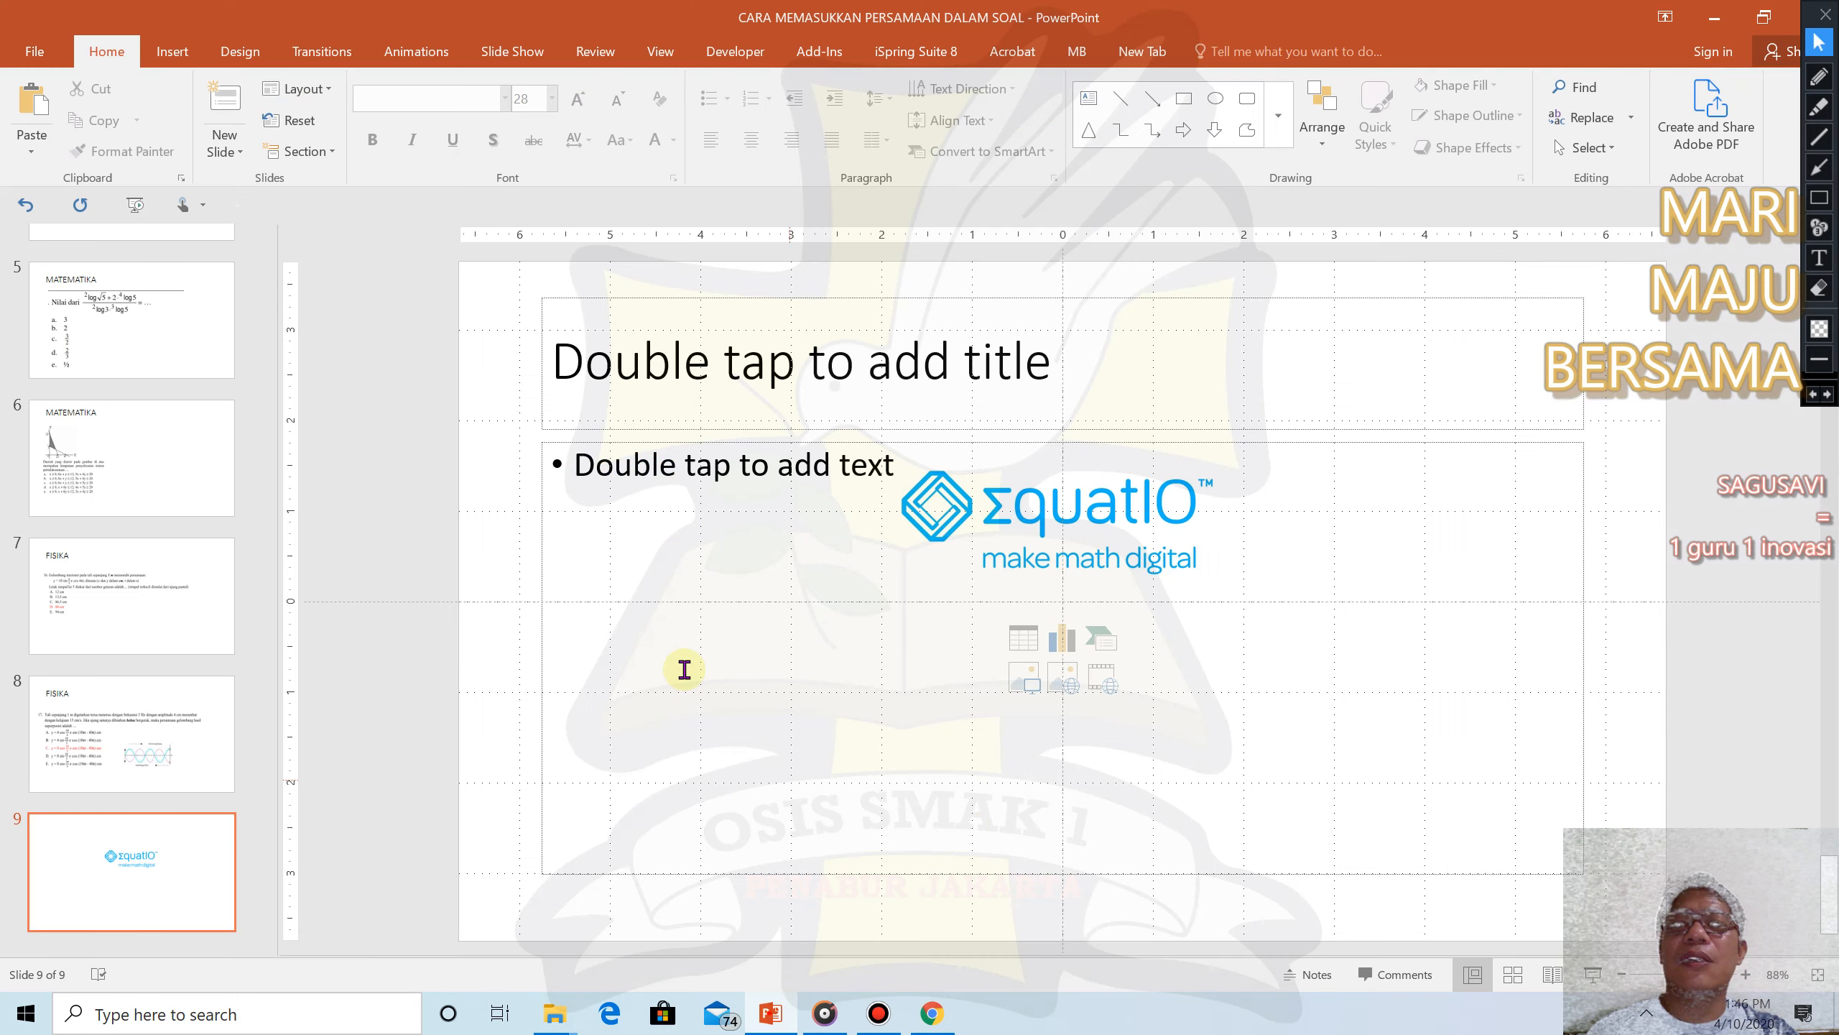
{"action": "scroll", "coordinate": [942, 739], "scroll_direction": "up", "scroll_amount": 5}
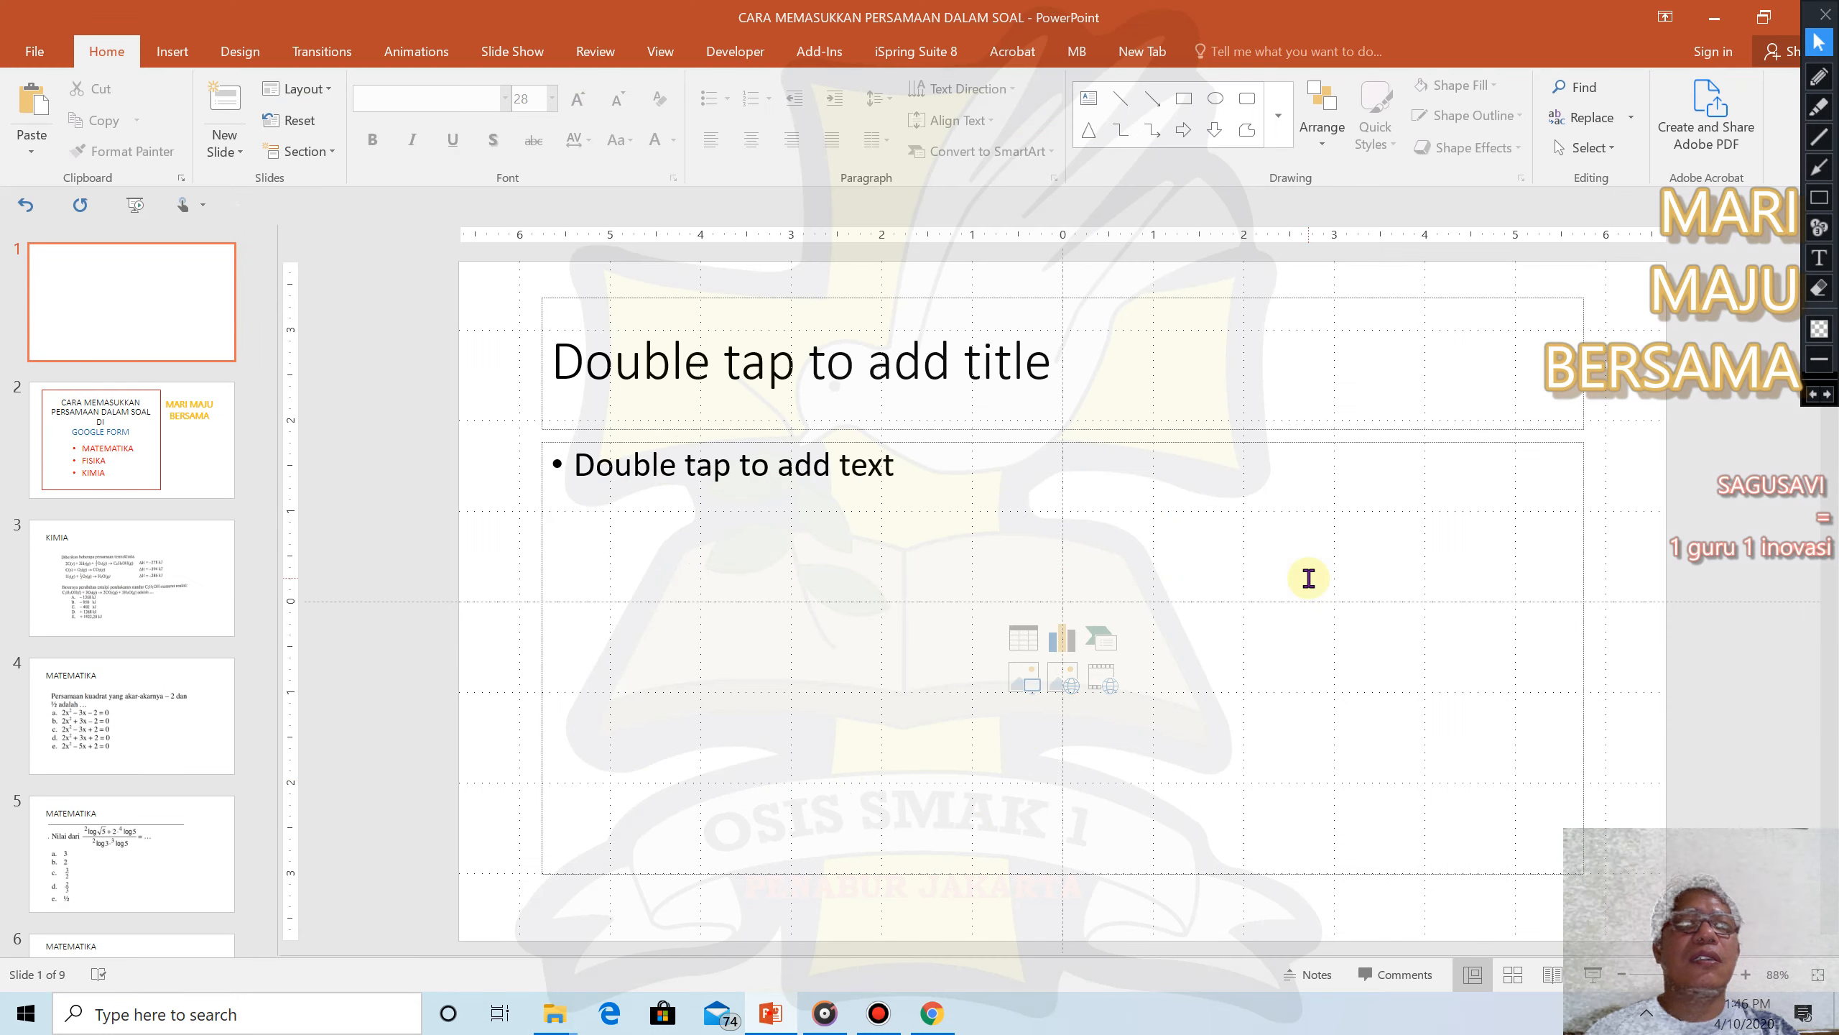
{"action": "left_click", "coordinate": [225, 450]}
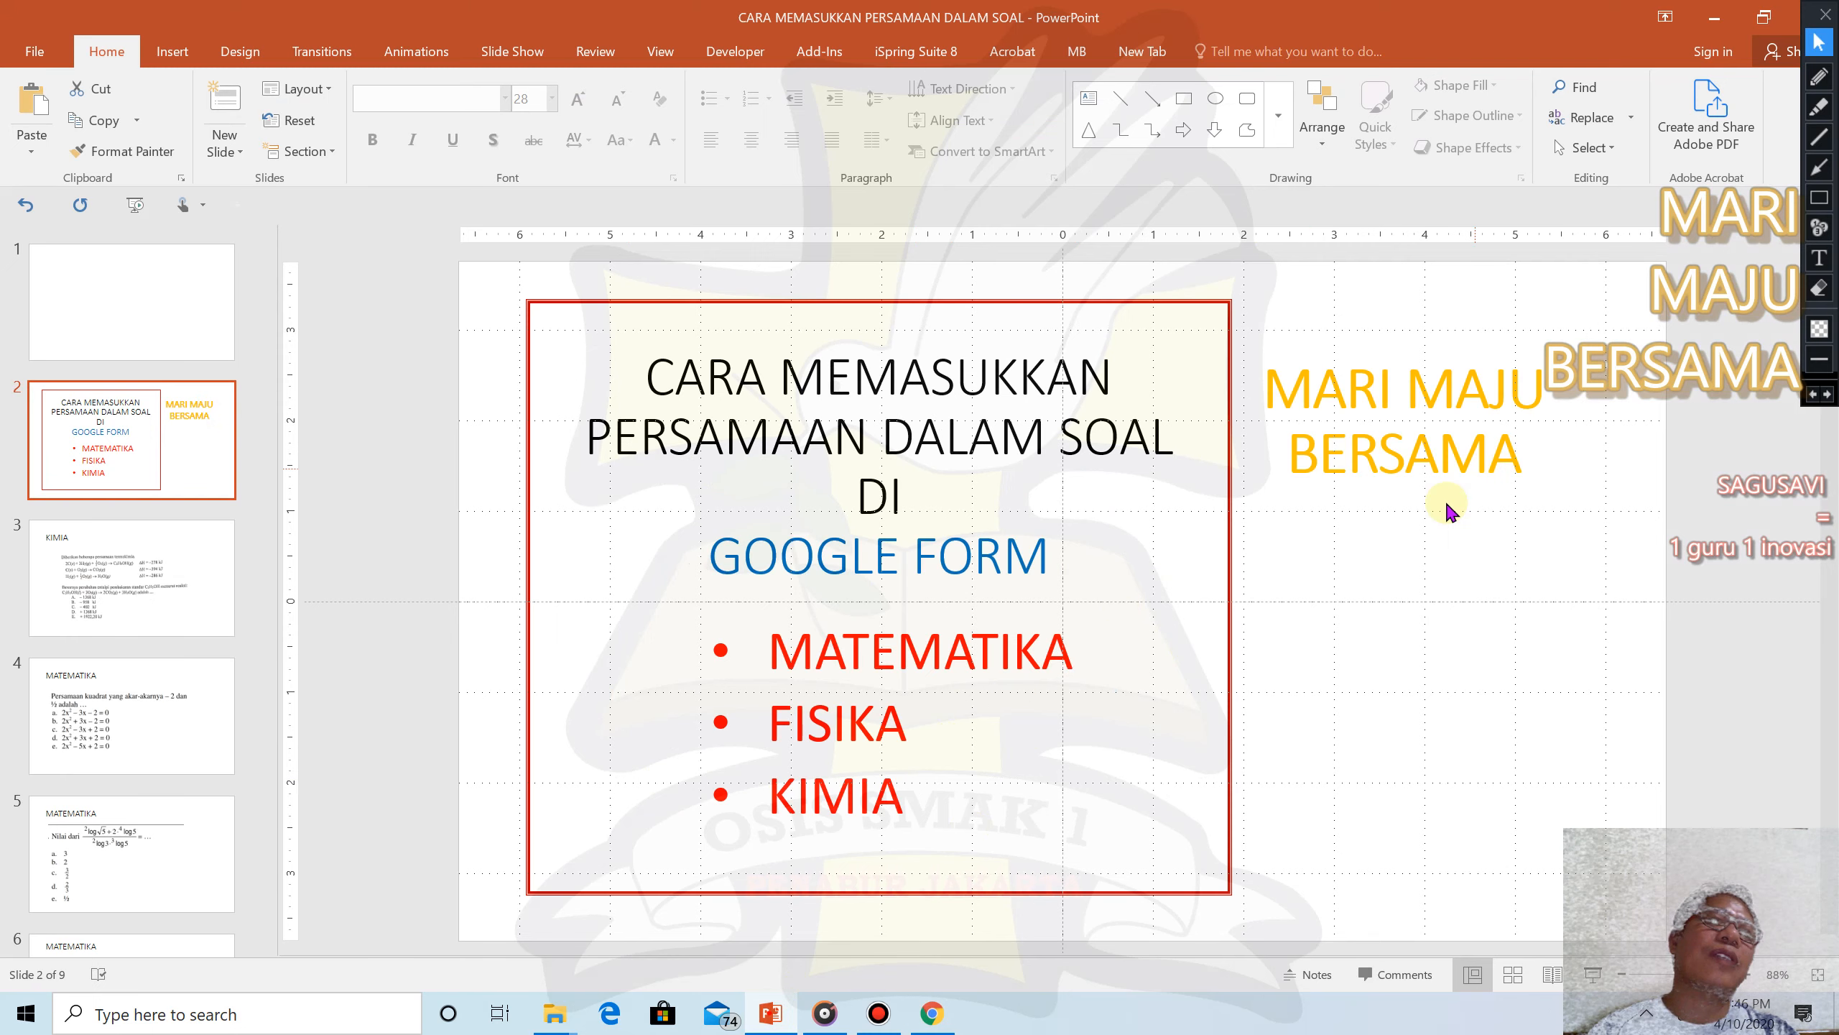